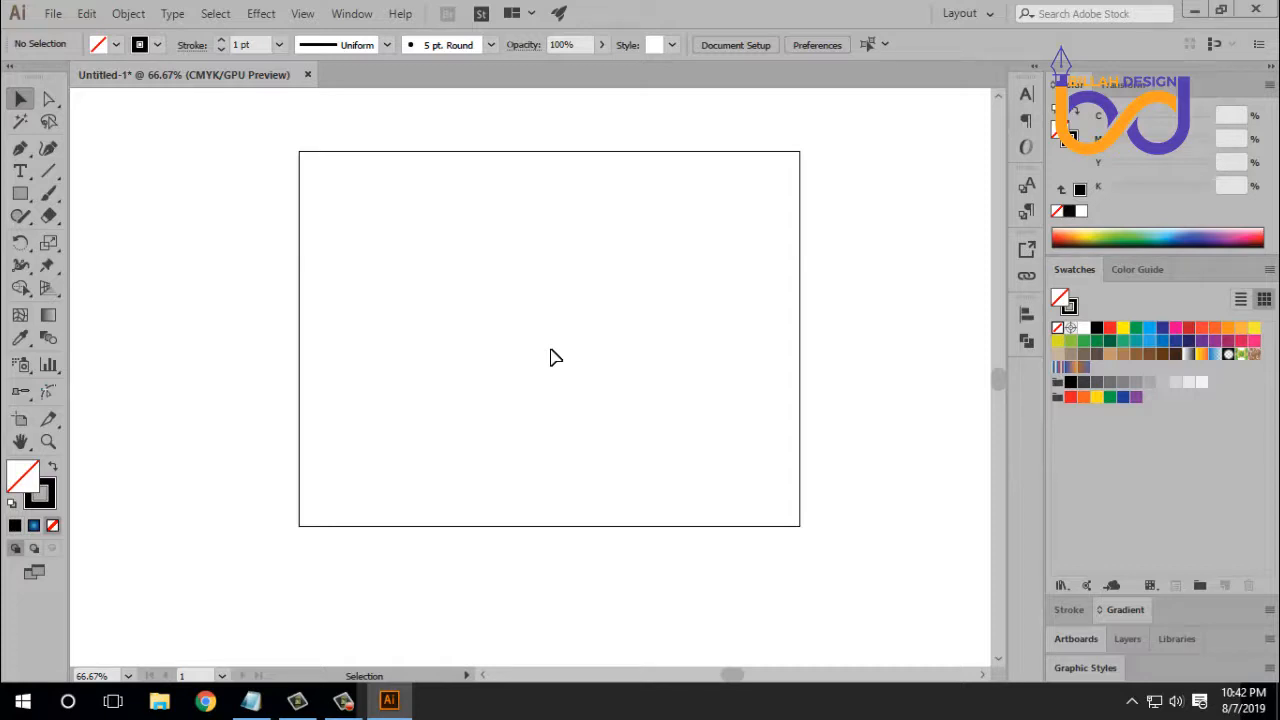
# Draw a hexagon with the Polygon tool in the artboard's upper-left area and rotate it so a corner points straight up.
pyautogui.click(21, 194)
pyautogui.click(84, 261)
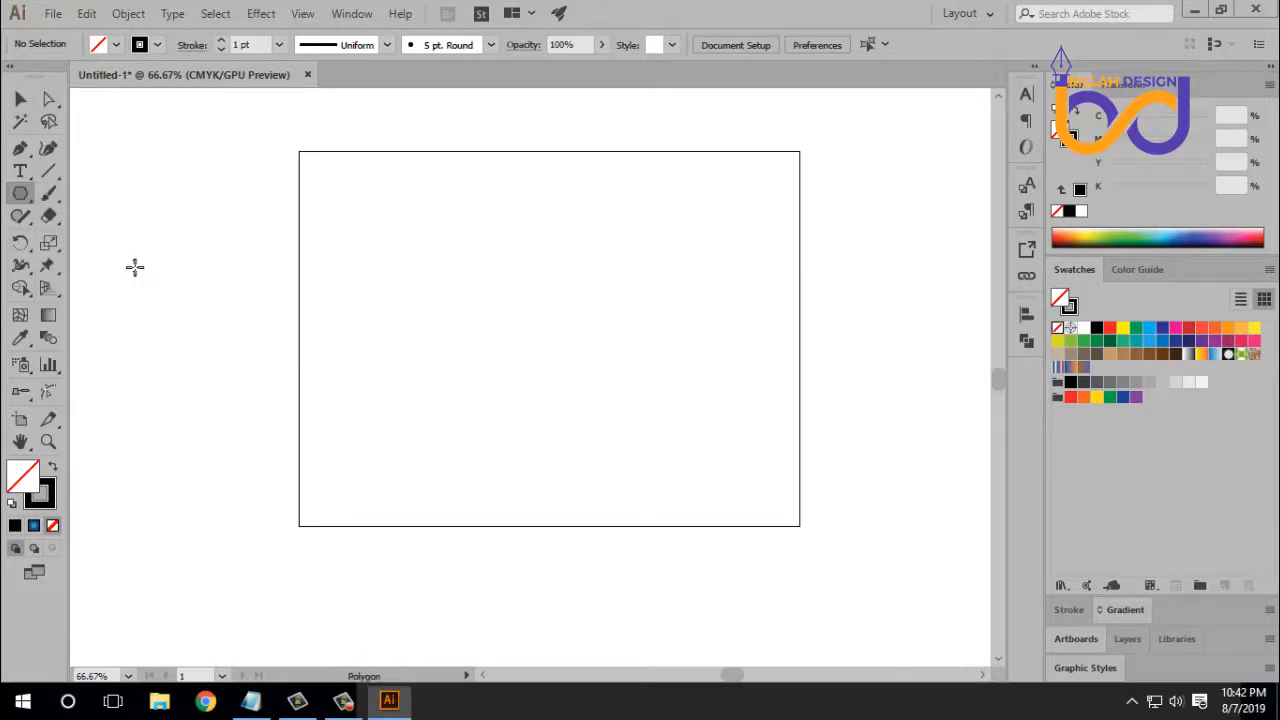
pyautogui.moveTo(486, 306); pyautogui.dragTo(506, 351)
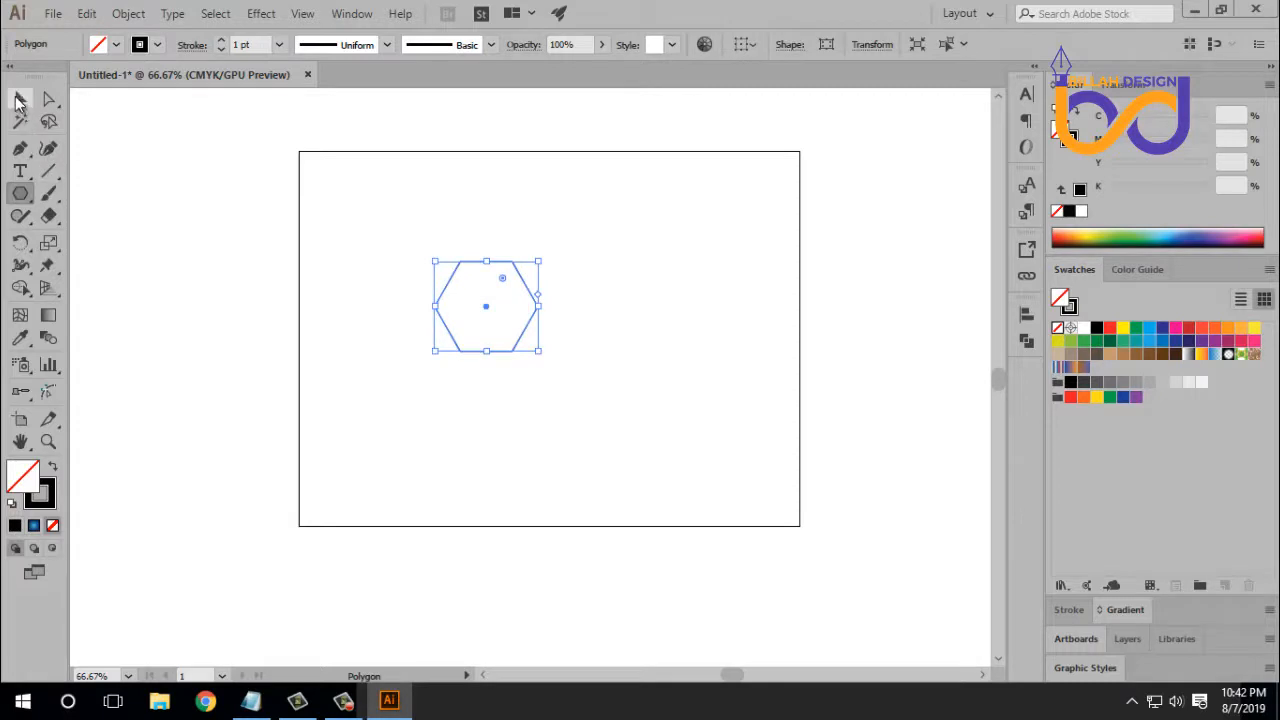
pyautogui.click(18, 100)
pyautogui.moveTo(543, 261); pyautogui.dragTo(545, 360)
pyautogui.click(591, 460)
# Draw a vertical line segment through the hexagon from its bottom corner to its top corner.
pyautogui.hotkey('ctrl', '=')
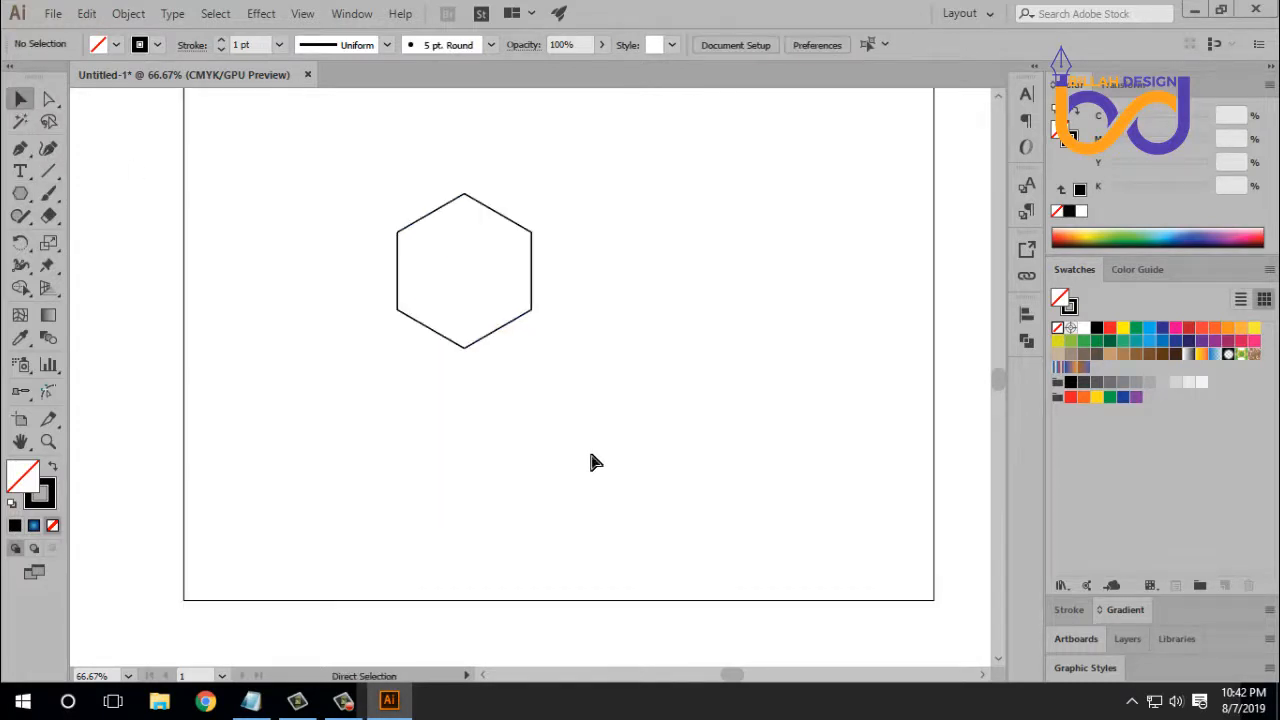
pyautogui.hotkey('ctrl', '=')
pyautogui.moveTo(609, 251); pyautogui.dragTo(687, 402)
pyautogui.press('space')
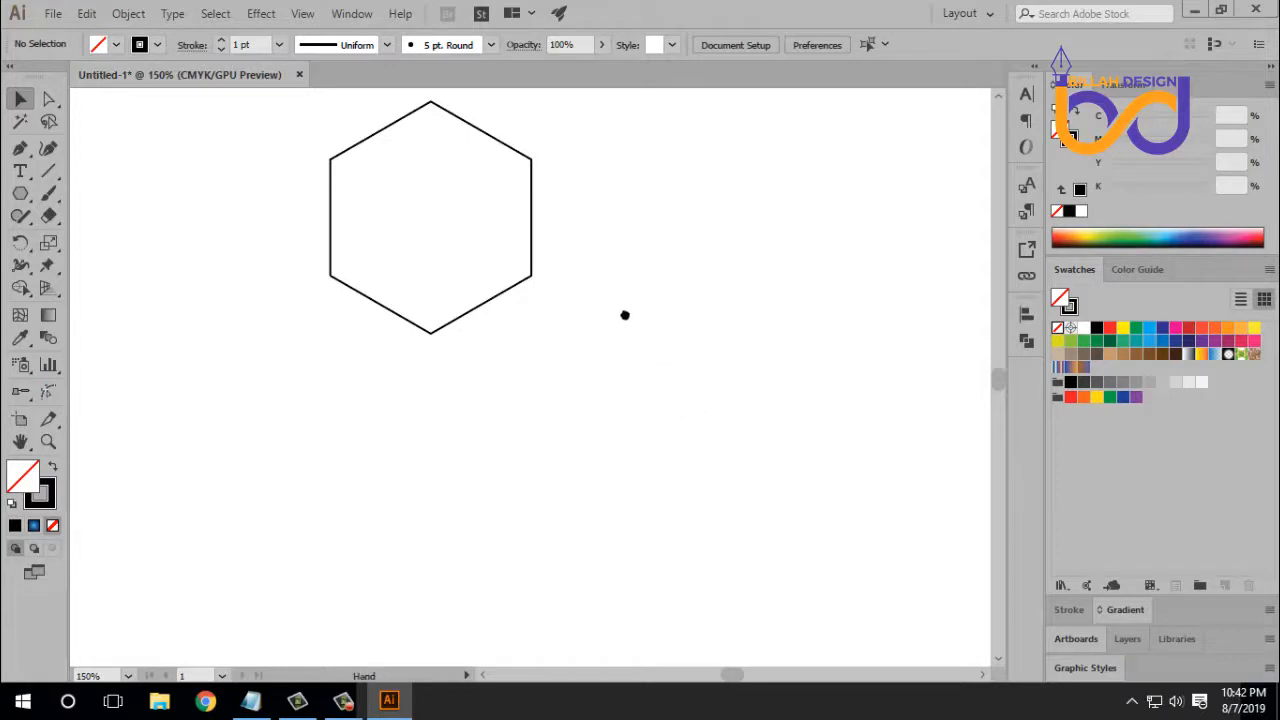
pyautogui.moveTo(626, 315); pyautogui.dragTo(716, 422)
pyautogui.click(54, 170)
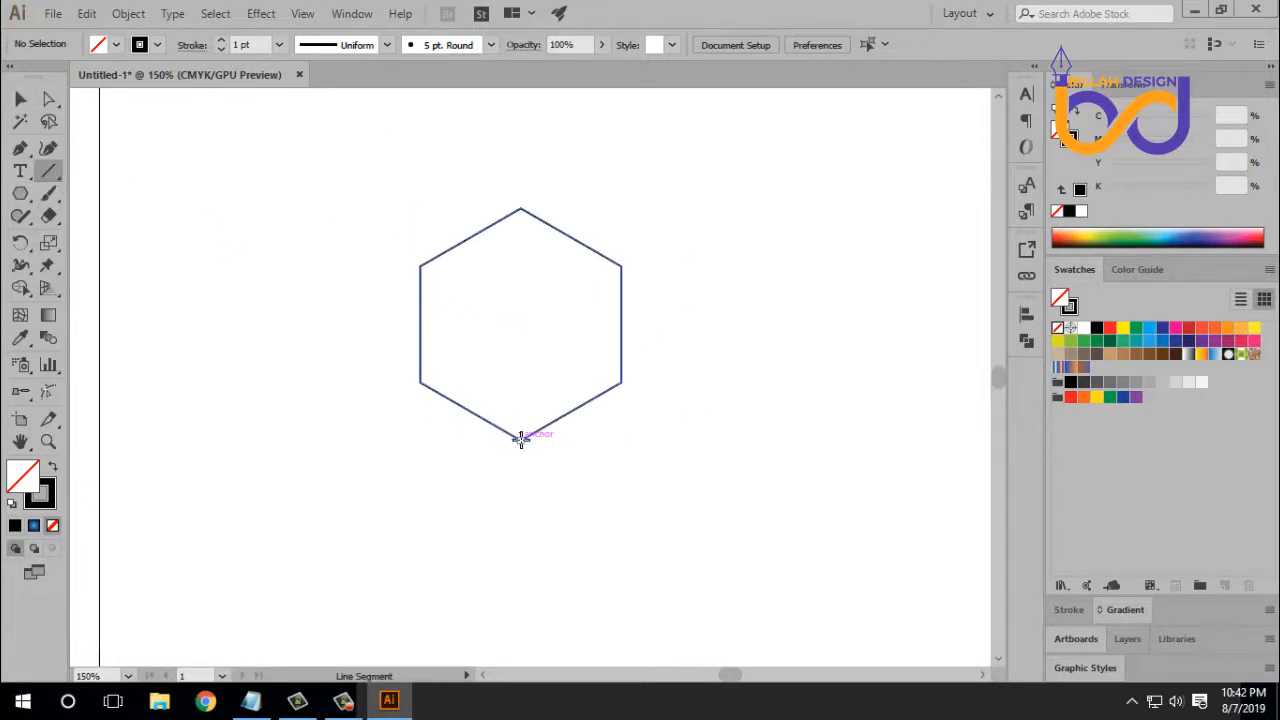
pyautogui.moveTo(520, 438); pyautogui.dragTo(521, 209)
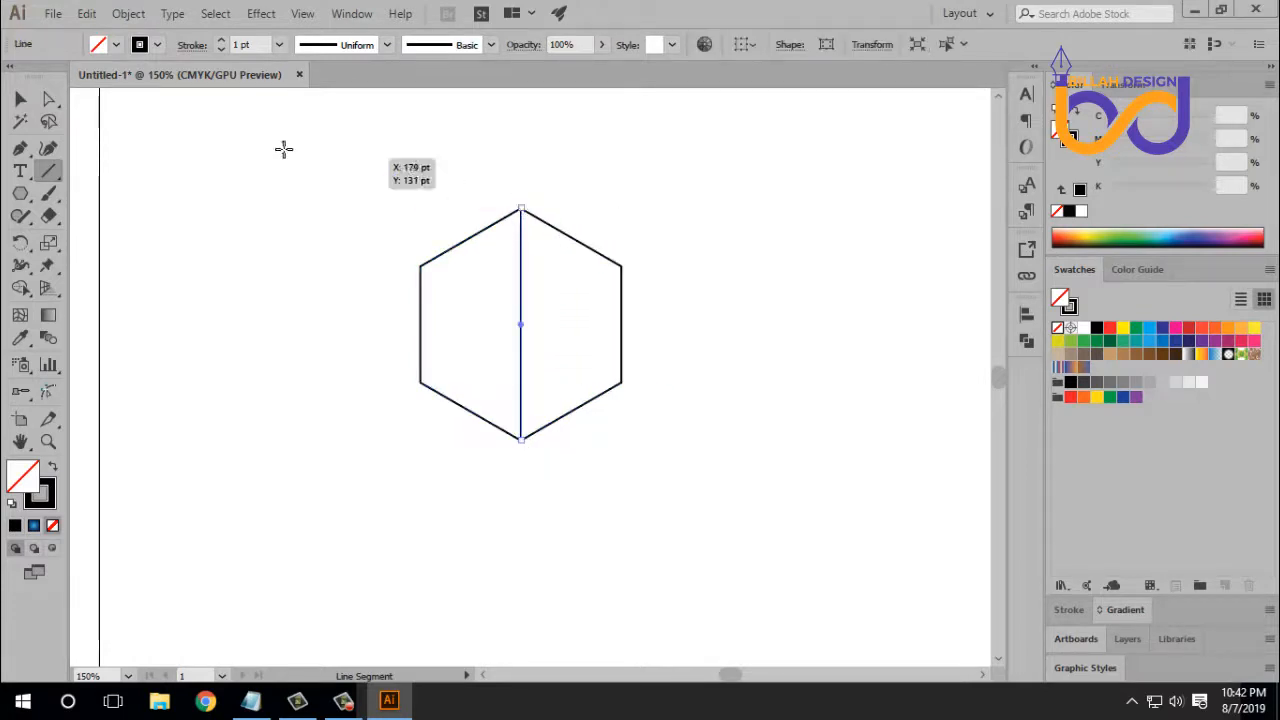
pyautogui.click(21, 99)
pyautogui.click(228, 343)
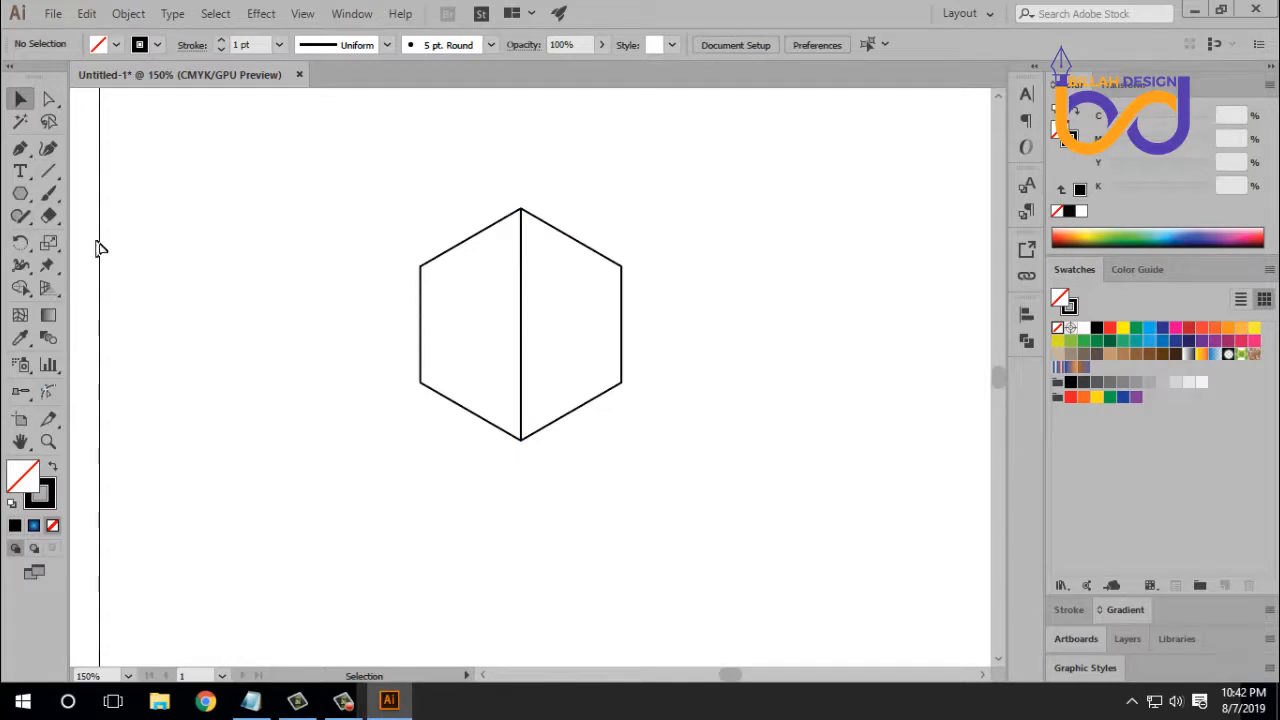
# Draw line segments from the hexagon's top corner to both lower side corners, plus the two diagonals joining opposite side corners.
pyautogui.click(50, 172)
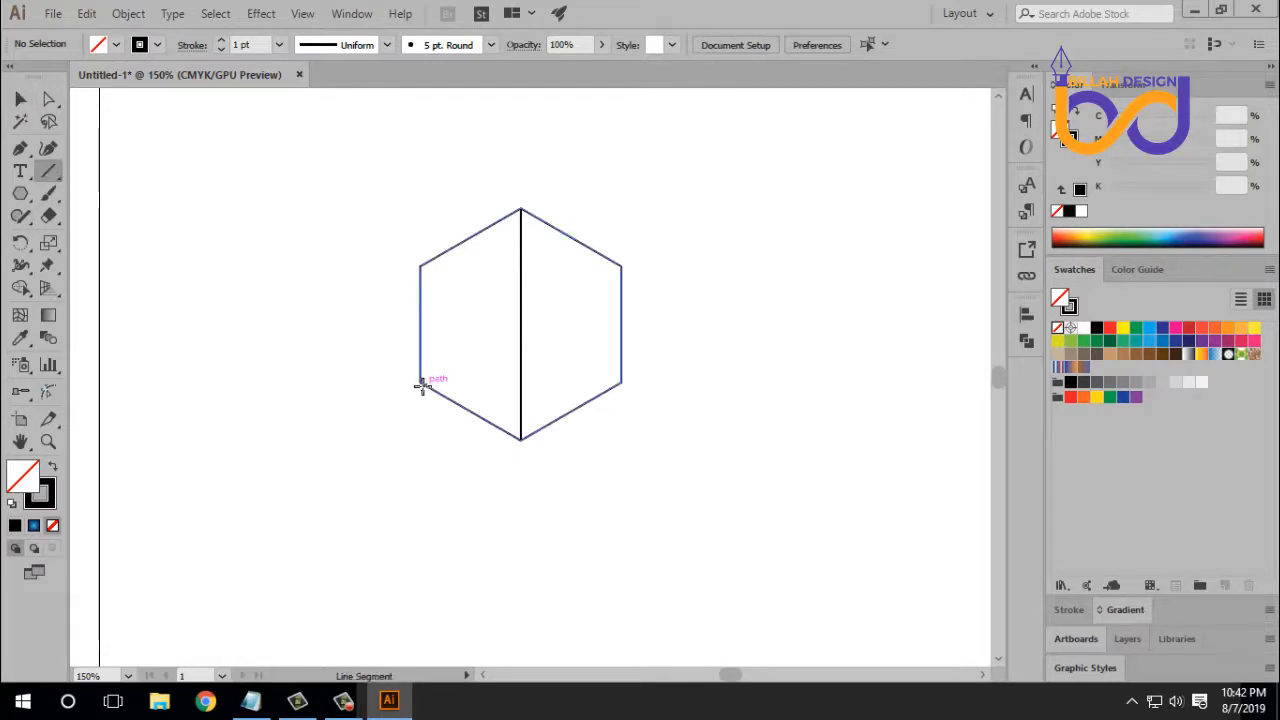
pyautogui.moveTo(423, 378); pyautogui.dragTo(521, 208)
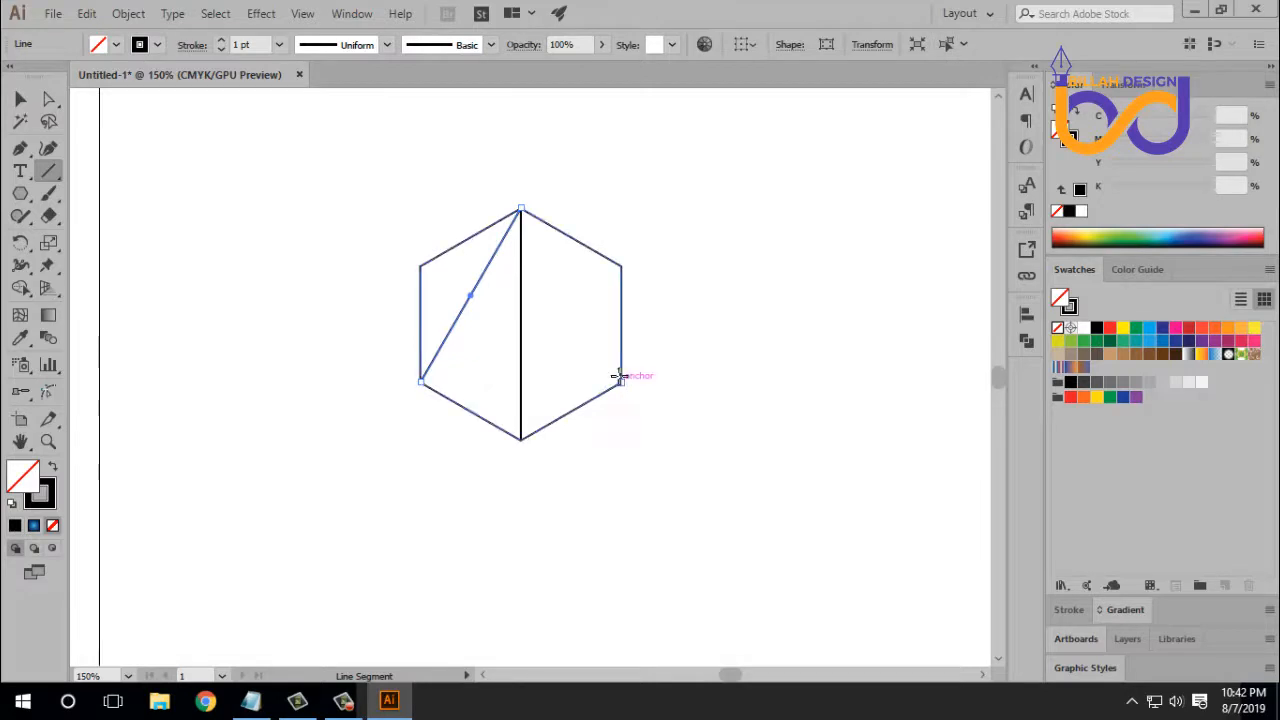
pyautogui.moveTo(621, 380); pyautogui.dragTo(521, 209)
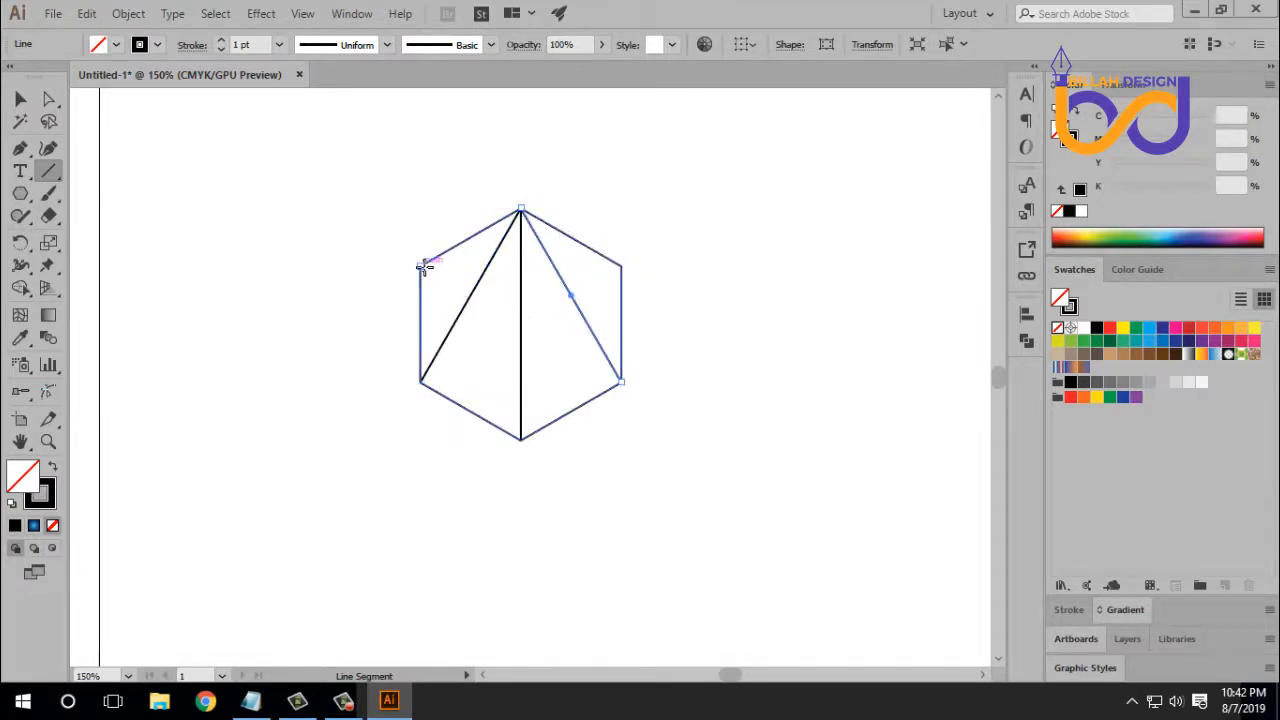
pyautogui.moveTo(424, 266); pyautogui.dragTo(621, 381)
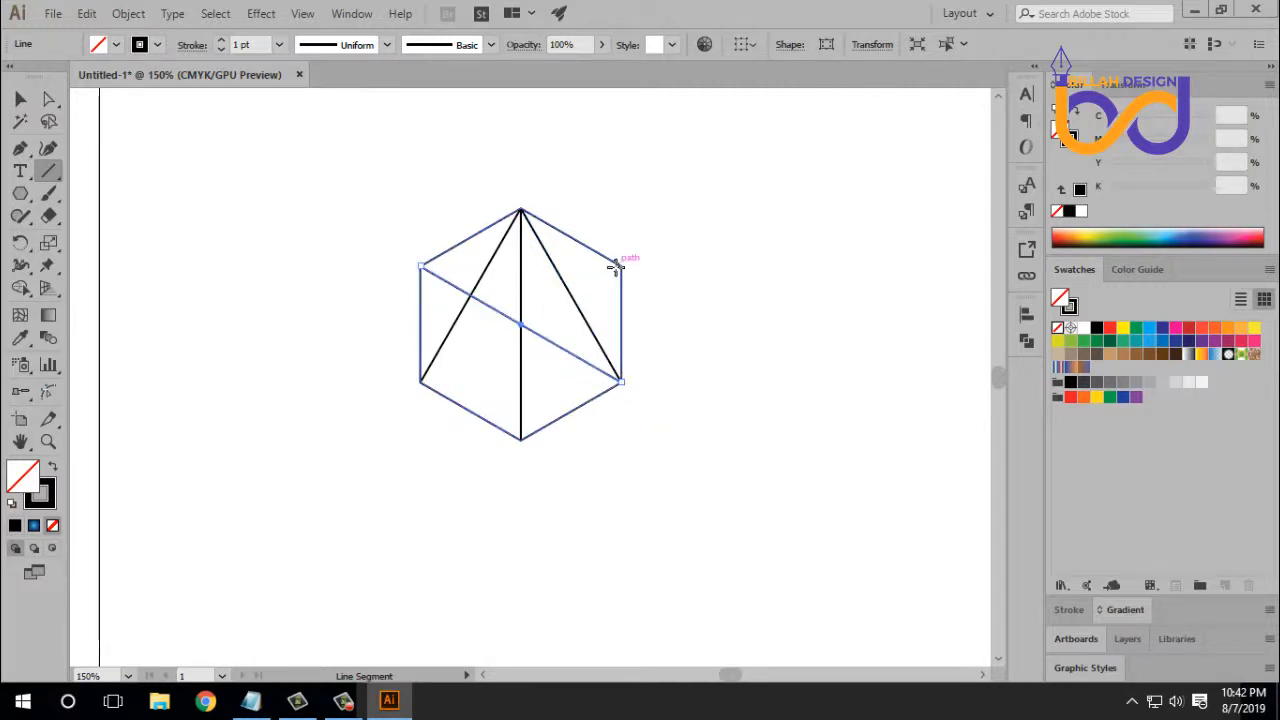
pyautogui.moveTo(620, 265); pyautogui.dragTo(420, 380)
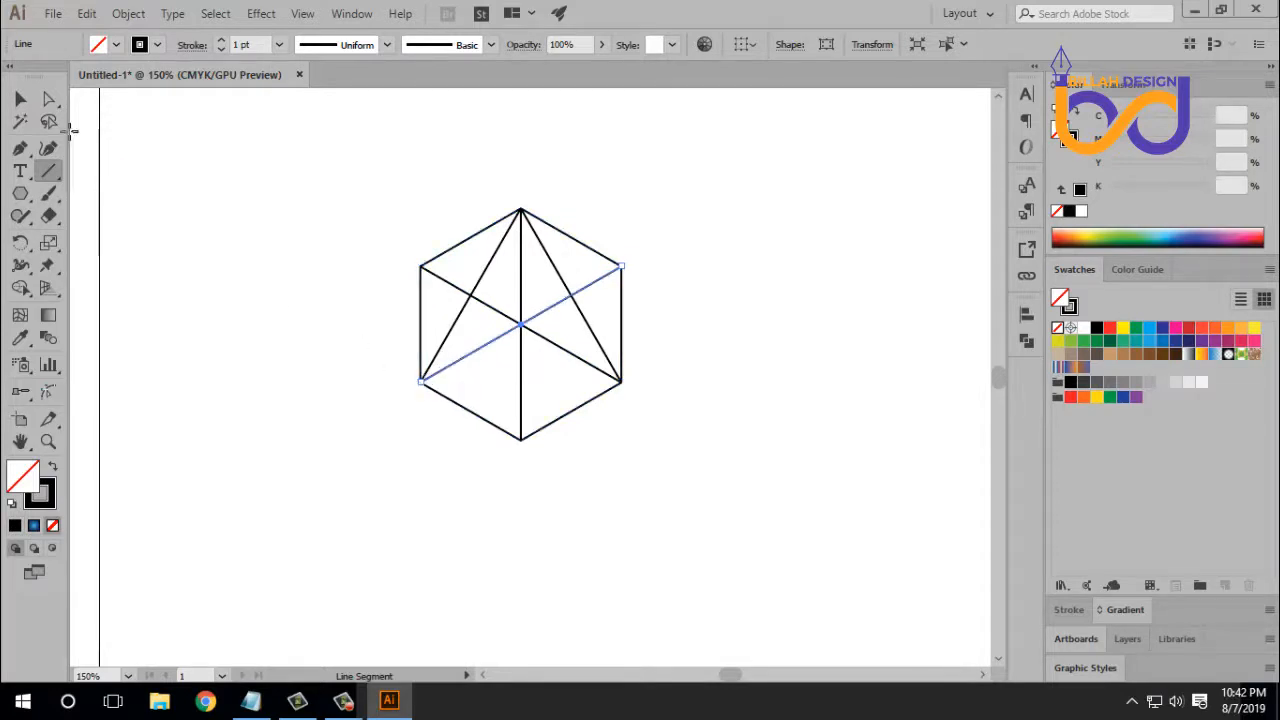
pyautogui.click(20, 99)
pyautogui.click(340, 286)
# Select all the artwork and use Shape Builder to fill both outer top triangles and the right inner one with light blue, C=65.
pyautogui.moveTo(348, 172); pyautogui.dragTo(737, 498)
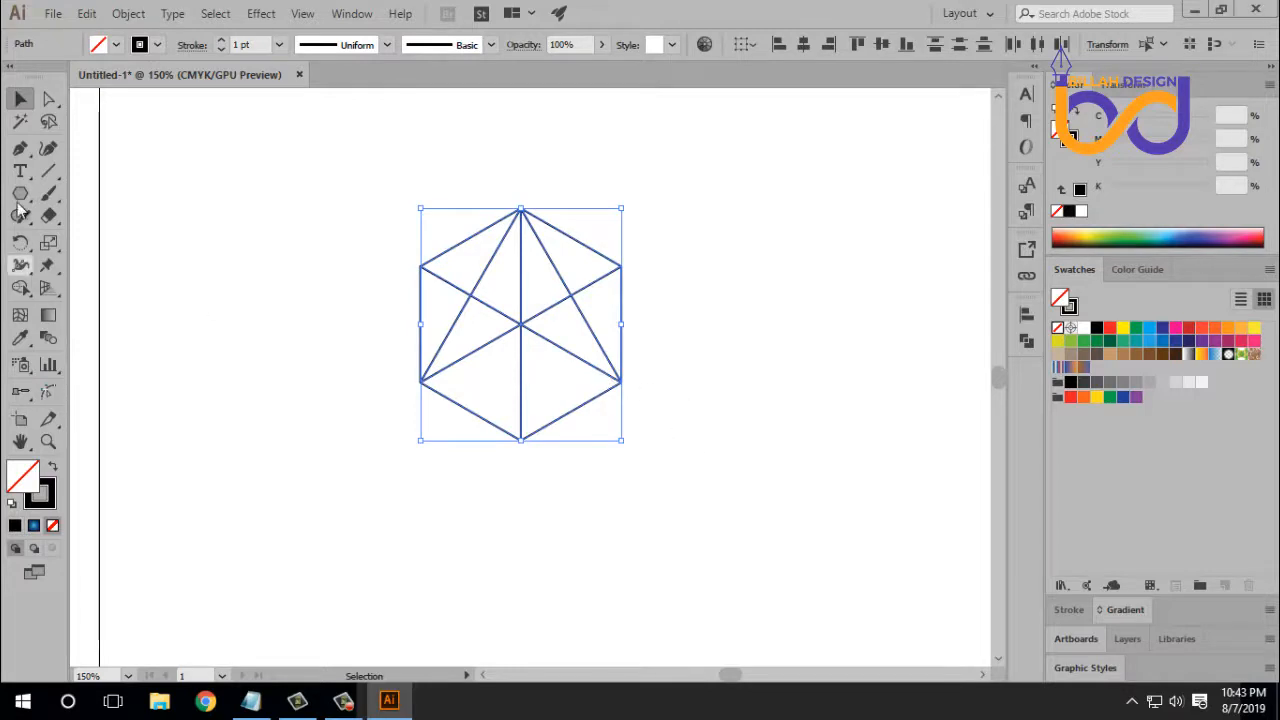
pyautogui.click(20, 287)
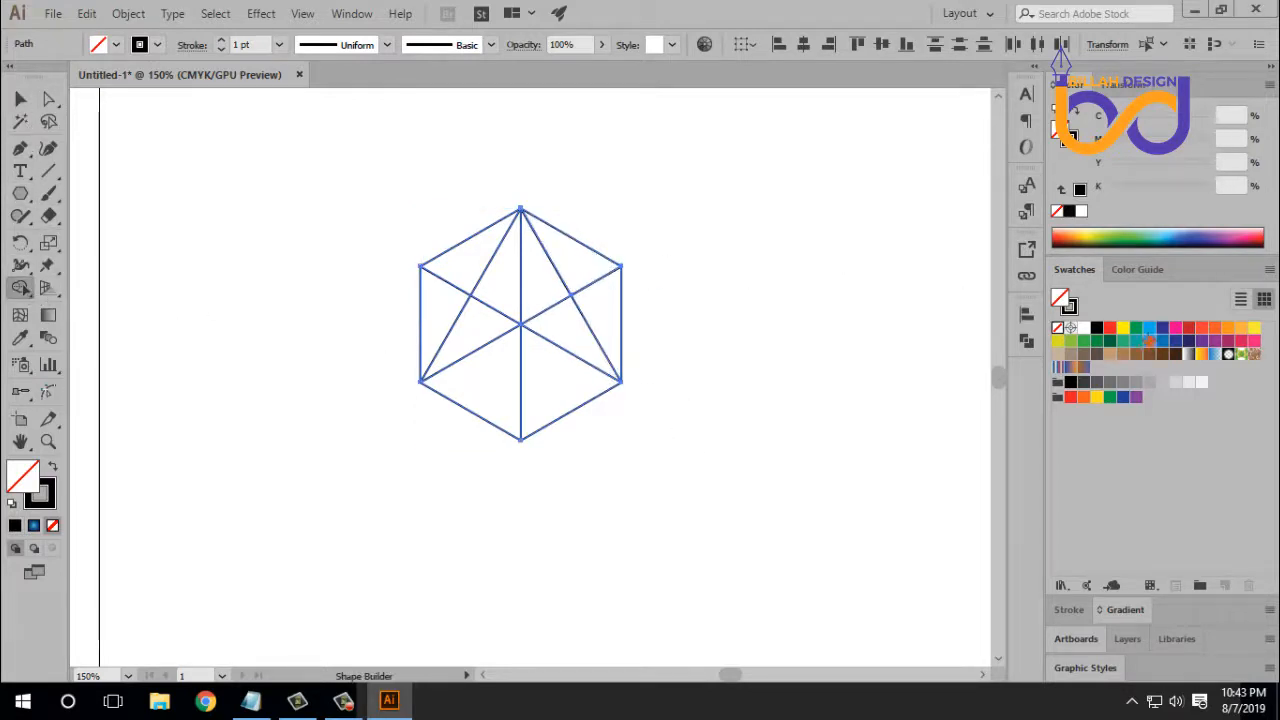
pyautogui.click(1149, 328)
pyautogui.click(1173, 118)
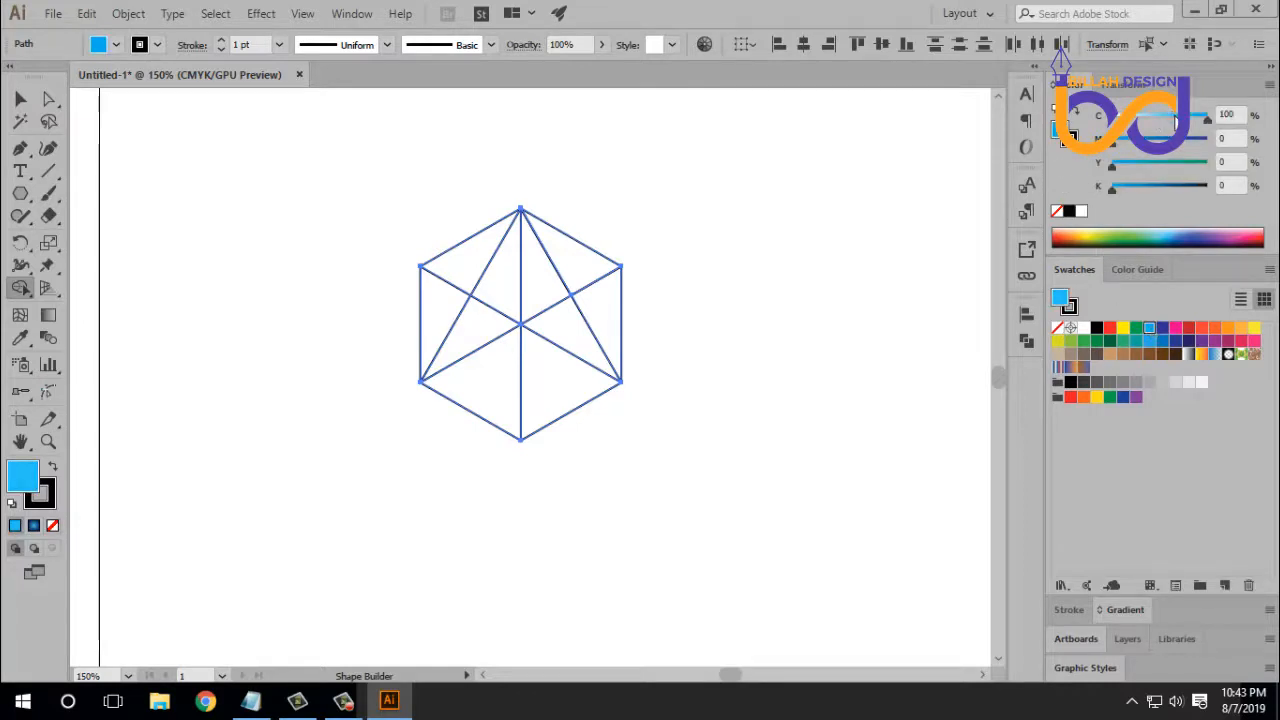
pyautogui.click(589, 271)
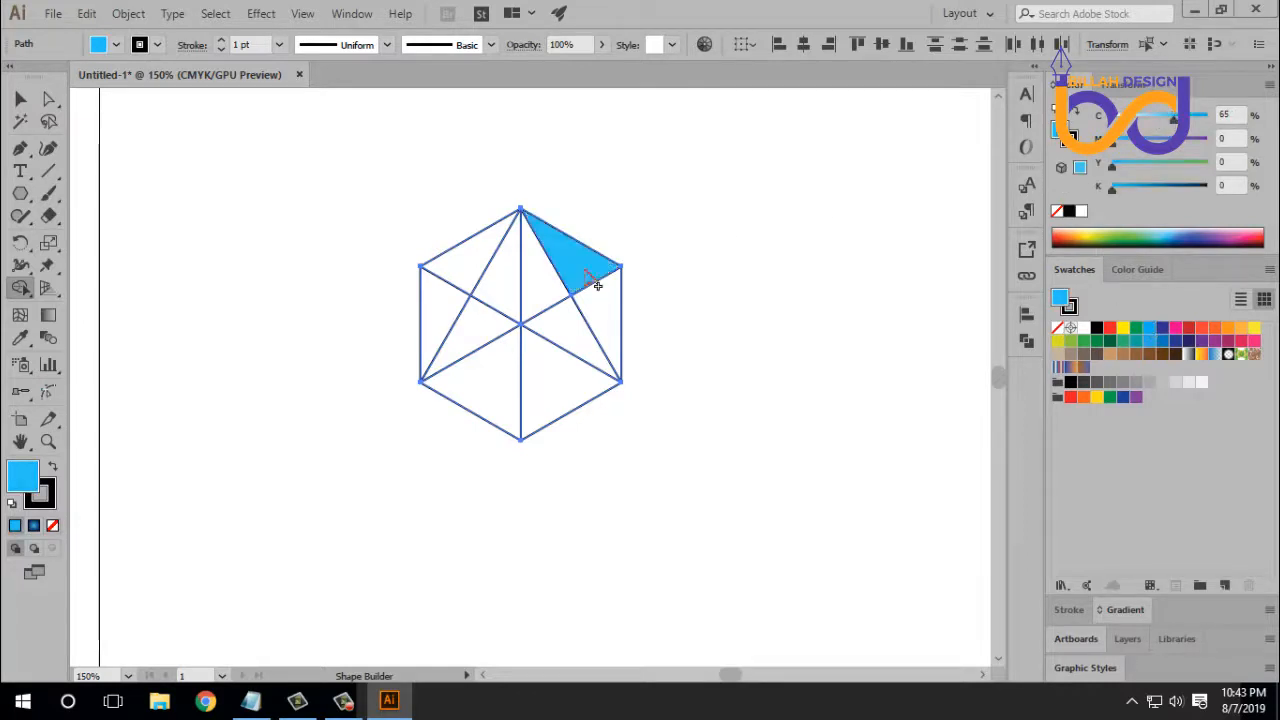
pyautogui.click(468, 279)
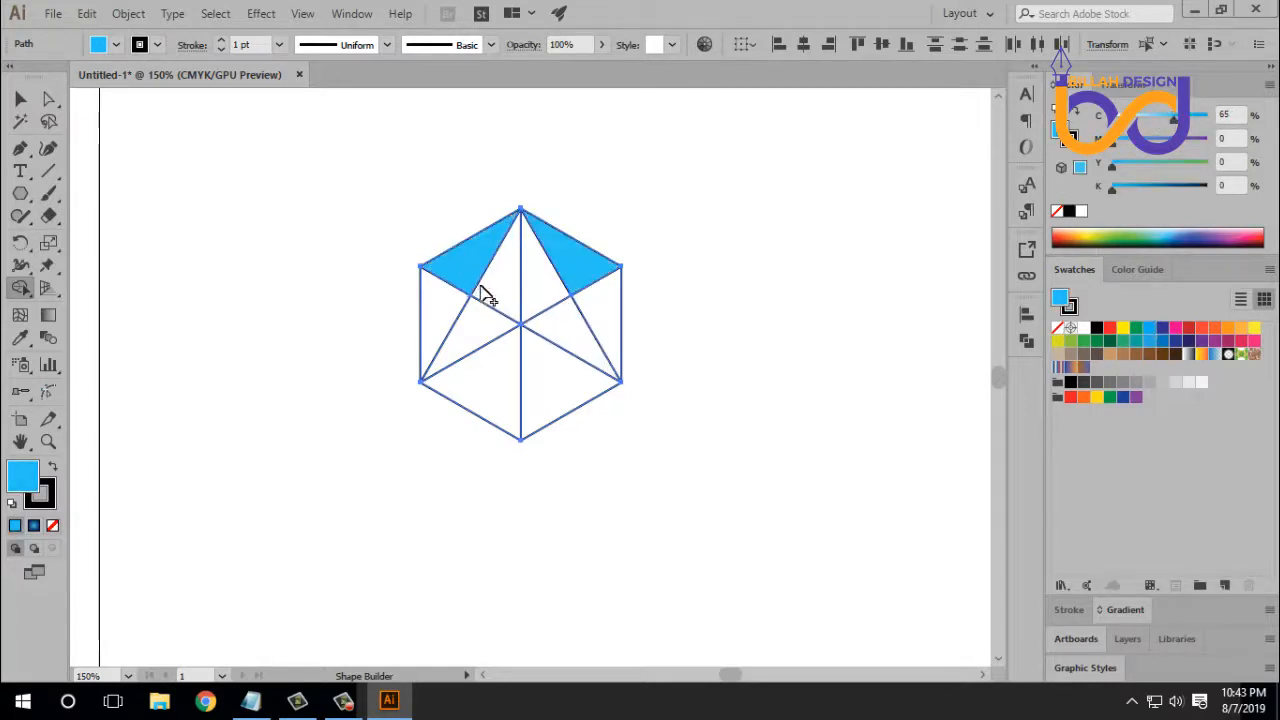
pyautogui.click(553, 292)
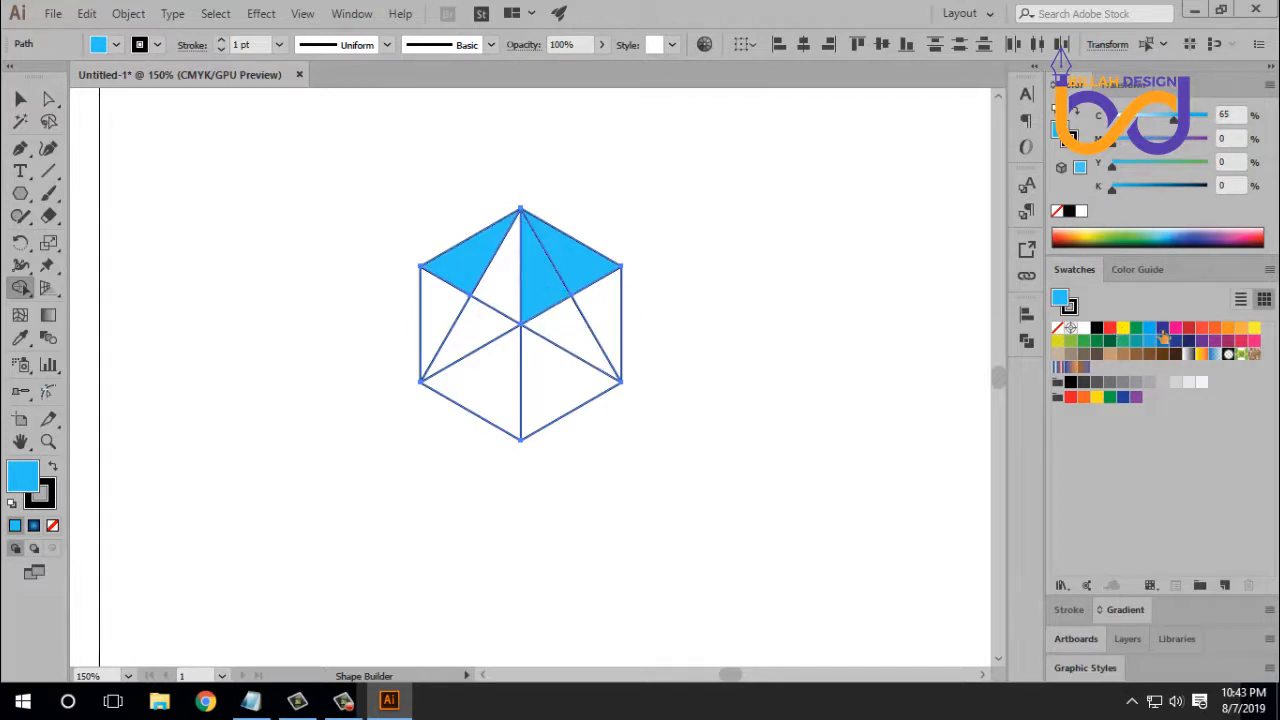
# Fill both inner top triangles beside the vertical line with dark blue, C=100, M=72, Y=0, K=0.
pyautogui.click(1162, 329)
pyautogui.click(1182, 140)
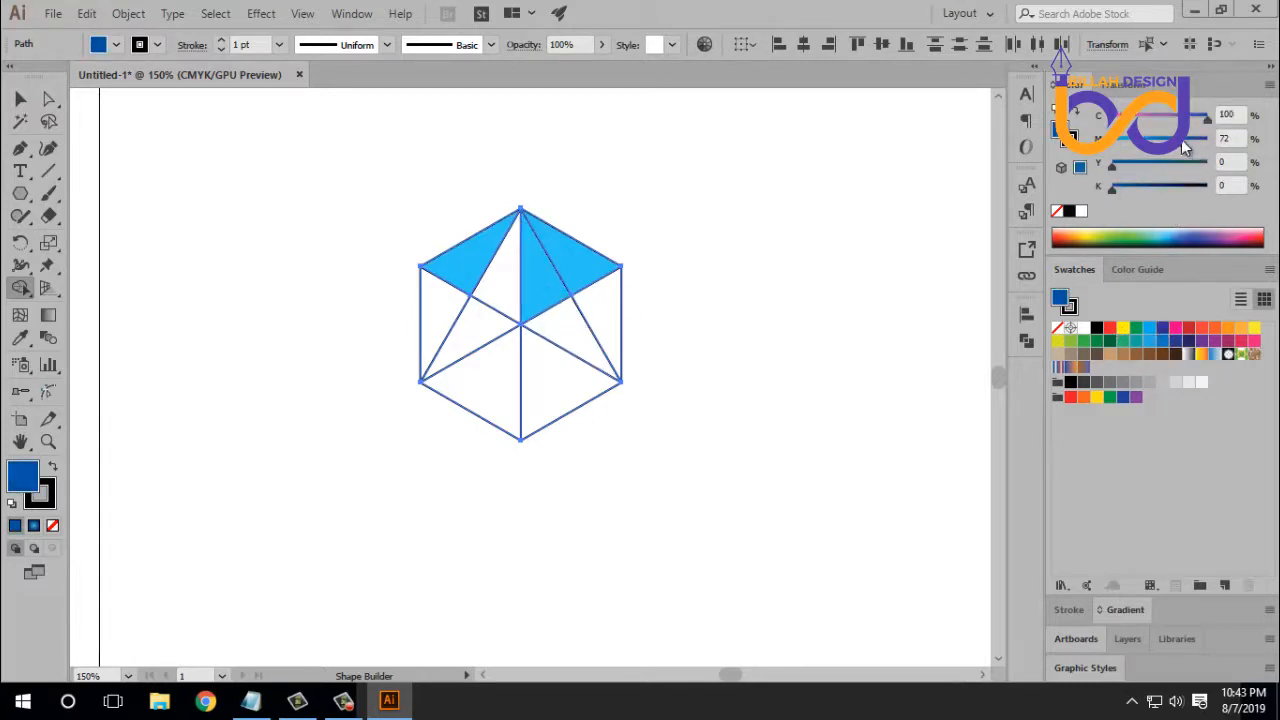
pyautogui.click(538, 300)
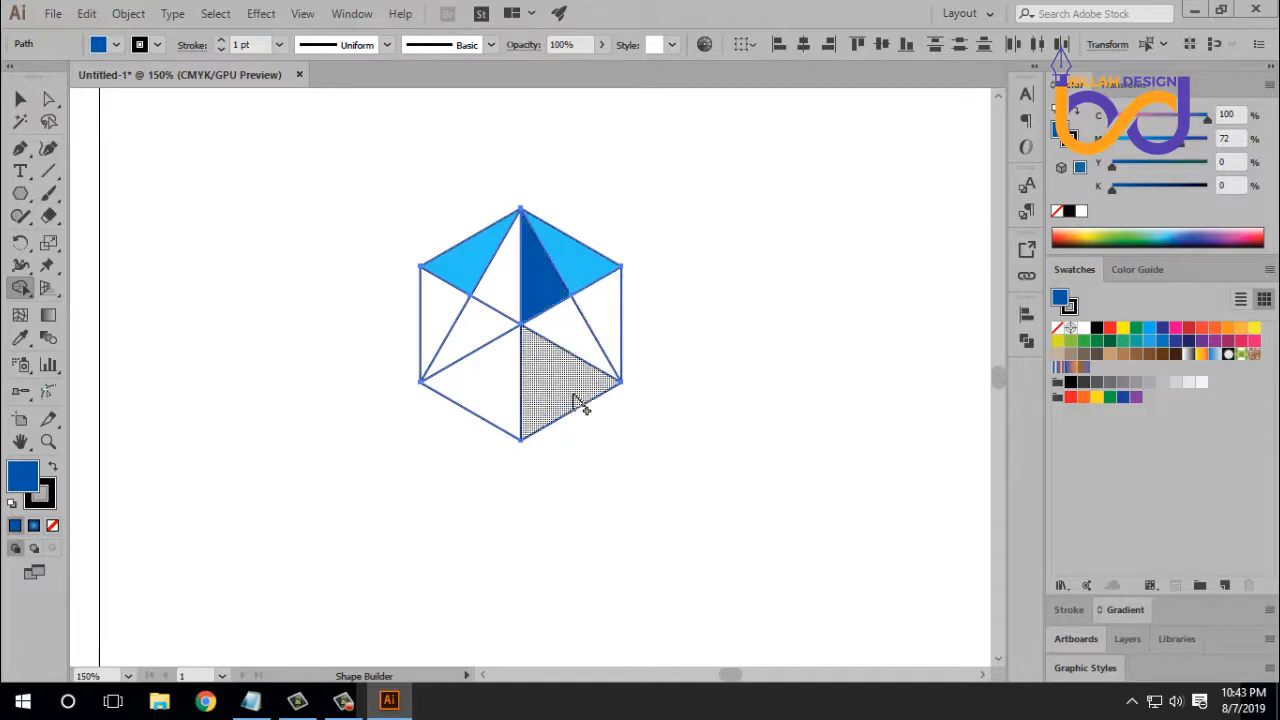
pyautogui.click(508, 295)
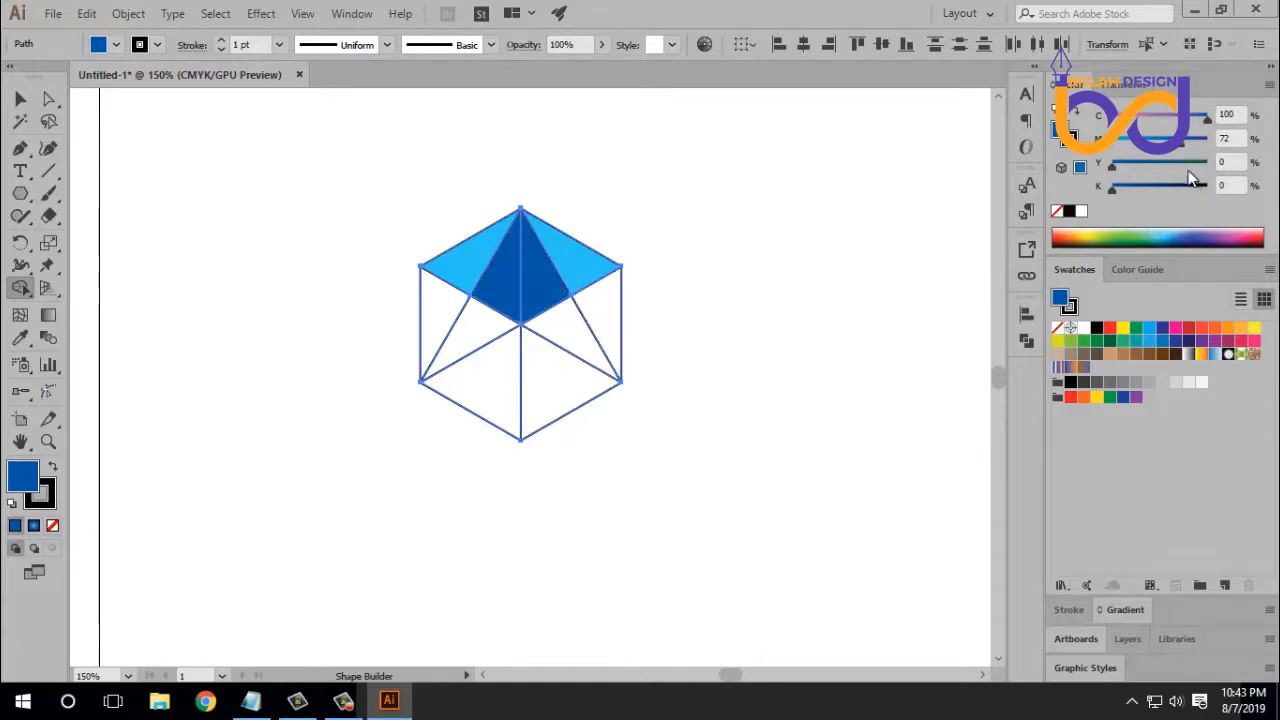
# Refill the left inner top triangle with a darker blue, C=100, M=85, Y=0, K=20.
pyautogui.click(1193, 140)
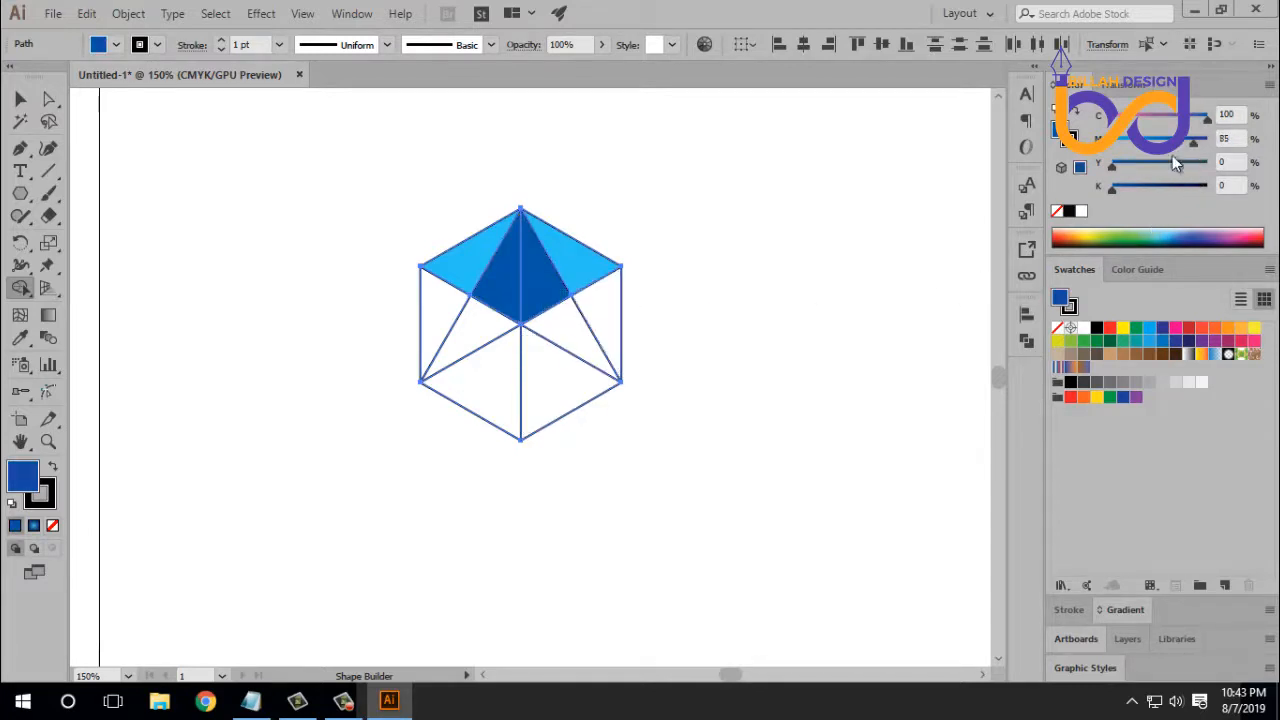
pyautogui.click(1126, 186)
pyautogui.click(1131, 186)
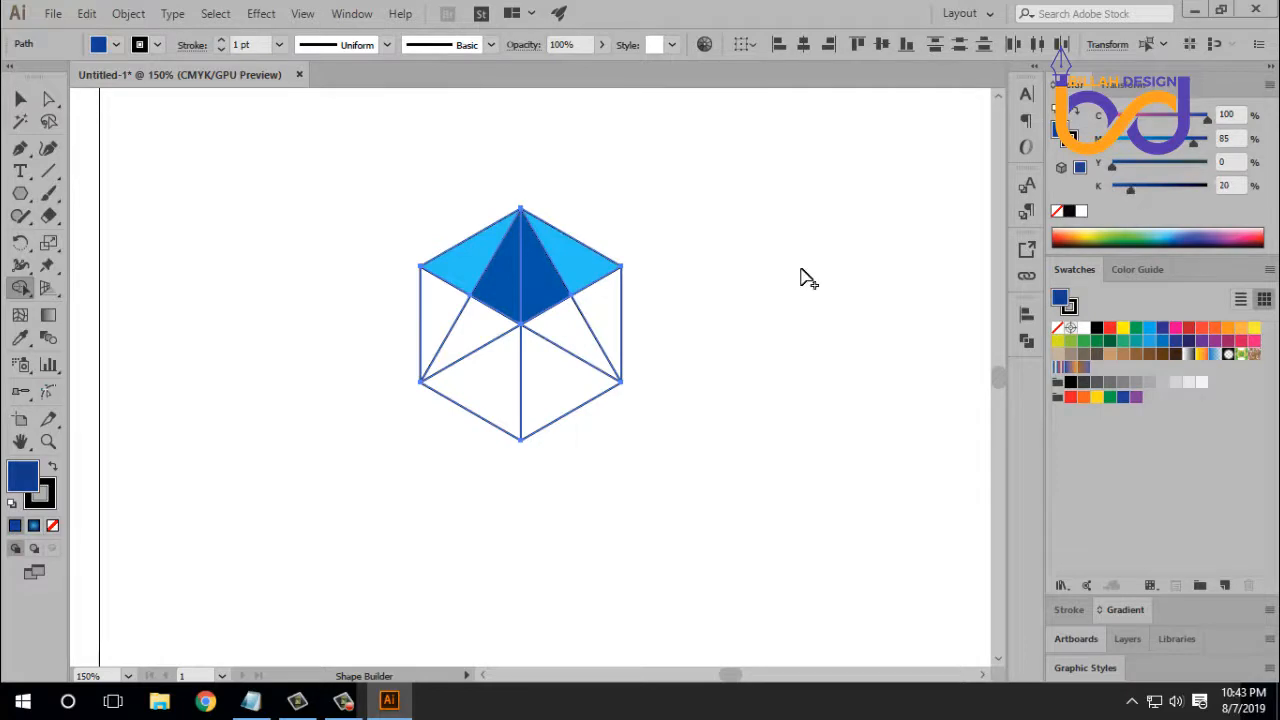
pyautogui.click(508, 292)
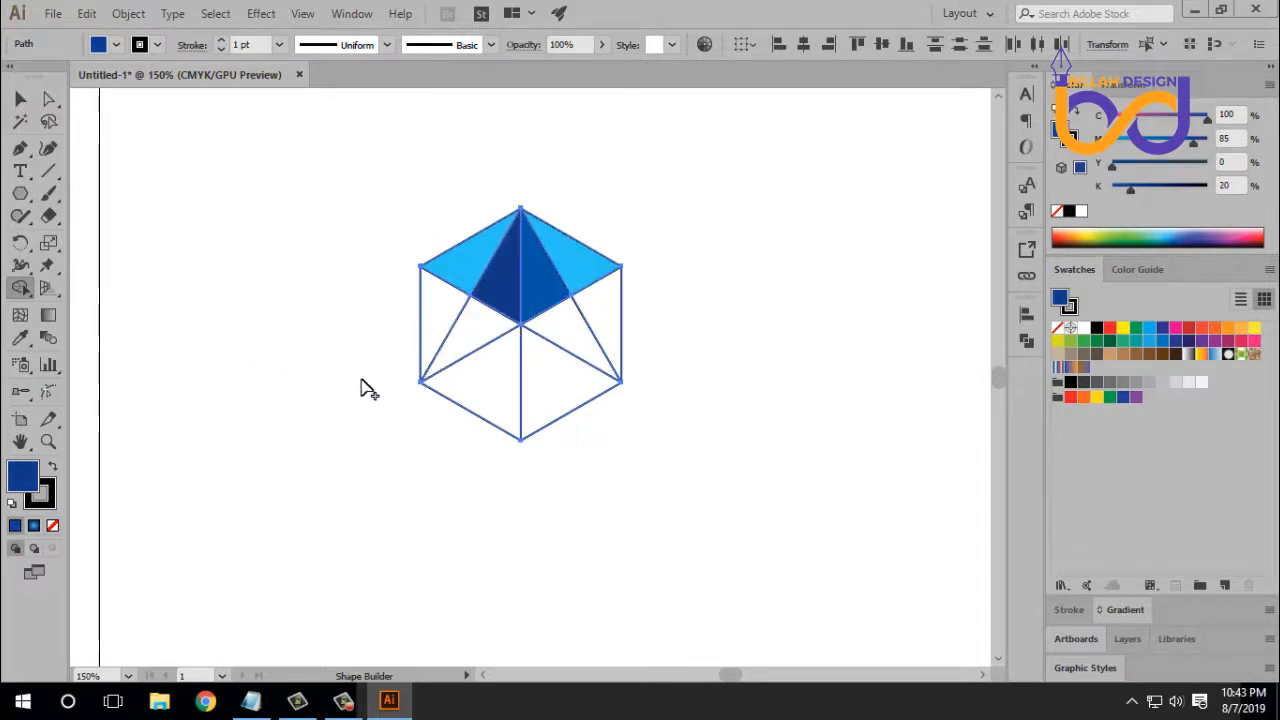
# Fill the two outer side triangles with green, C=50, Y=100, and the inner triangles next to them with that green at M=17.
pyautogui.click(1070, 339)
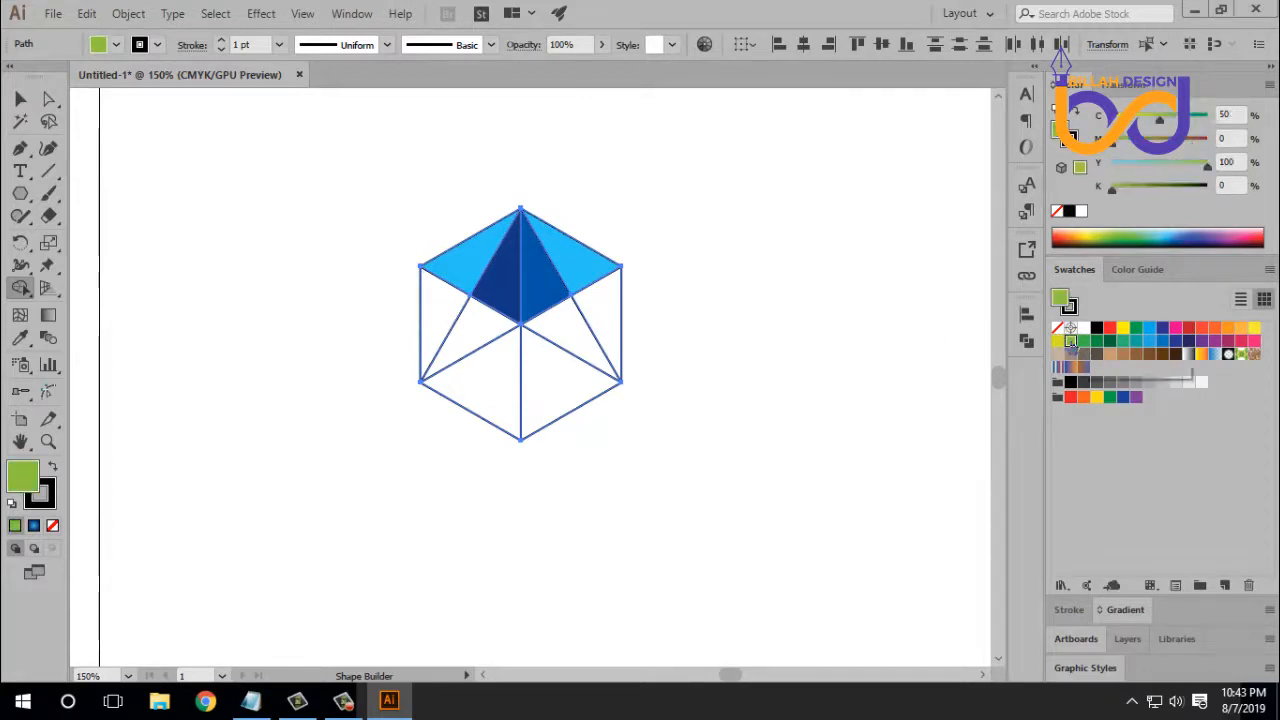
pyautogui.click(443, 312)
pyautogui.click(612, 318)
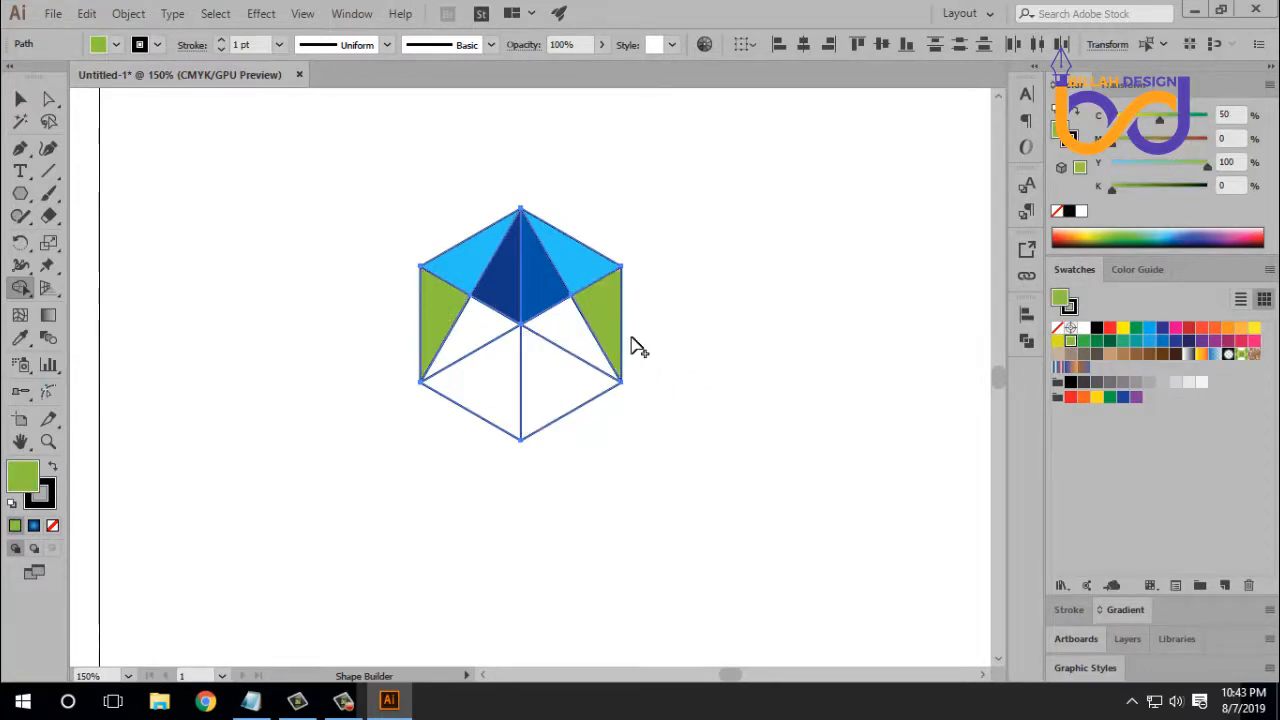
pyautogui.click(1129, 140)
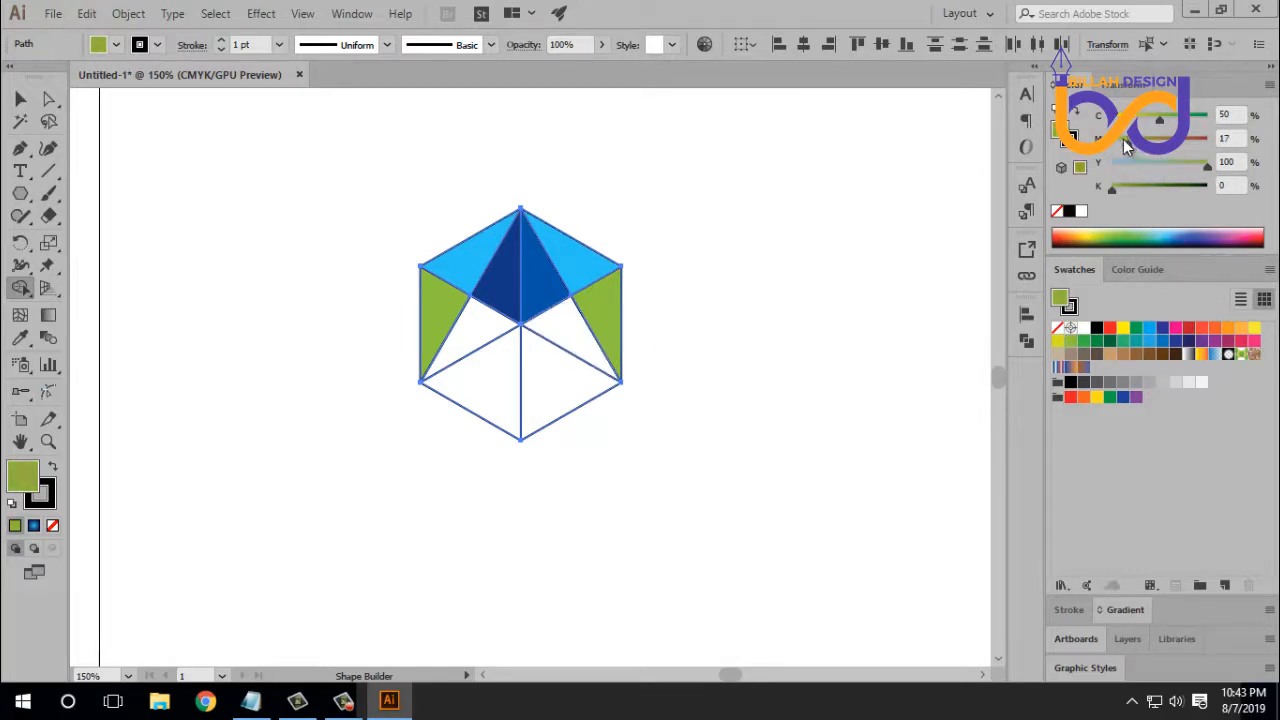
pyautogui.click(586, 343)
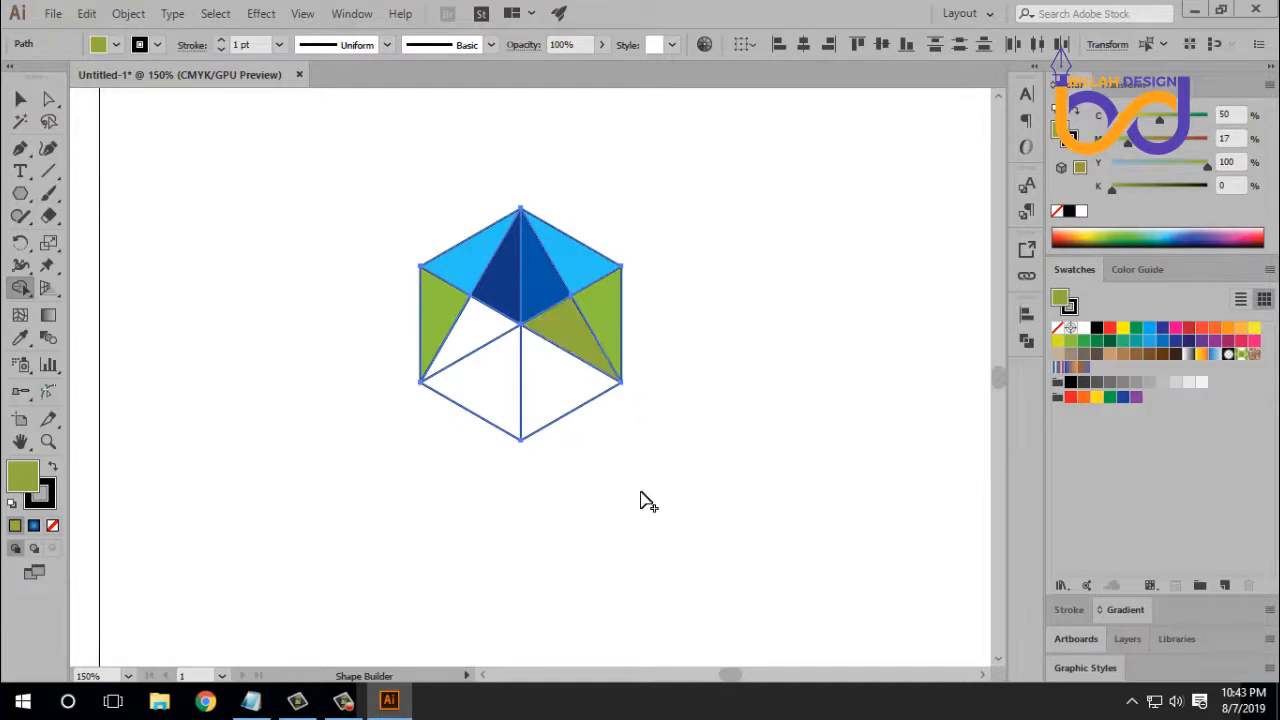
pyautogui.click(478, 345)
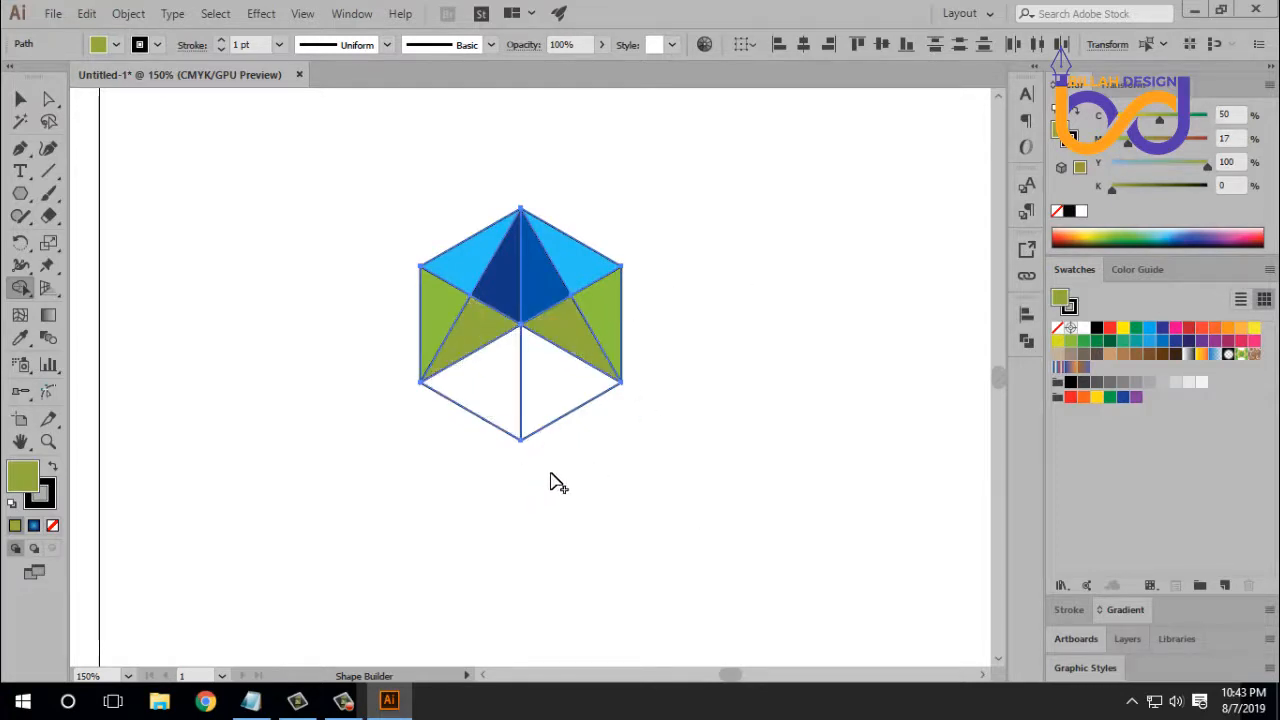
# Fill the lower-left face with yellow-green, C=29, Y=100, and the lower-right face with the same color at a higher cyan value.
pyautogui.click(1058, 341)
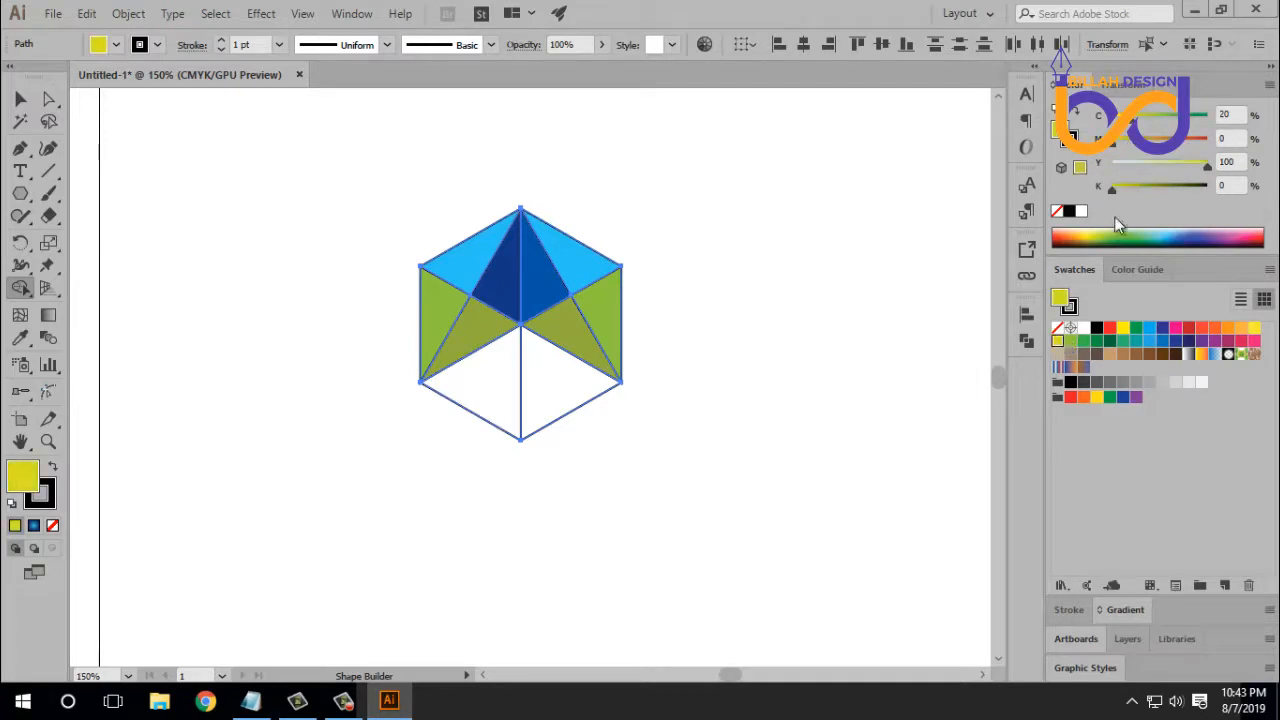
pyautogui.click(1140, 115)
pyautogui.click(478, 385)
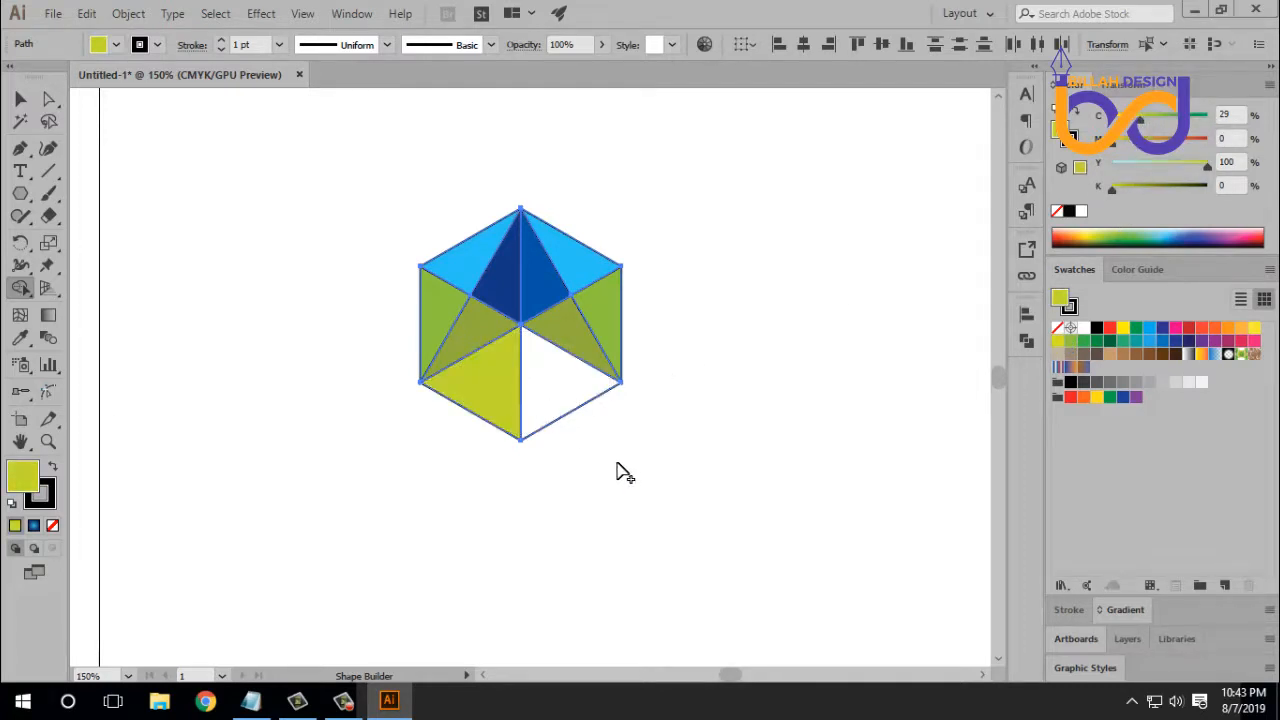
pyautogui.click(1150, 116)
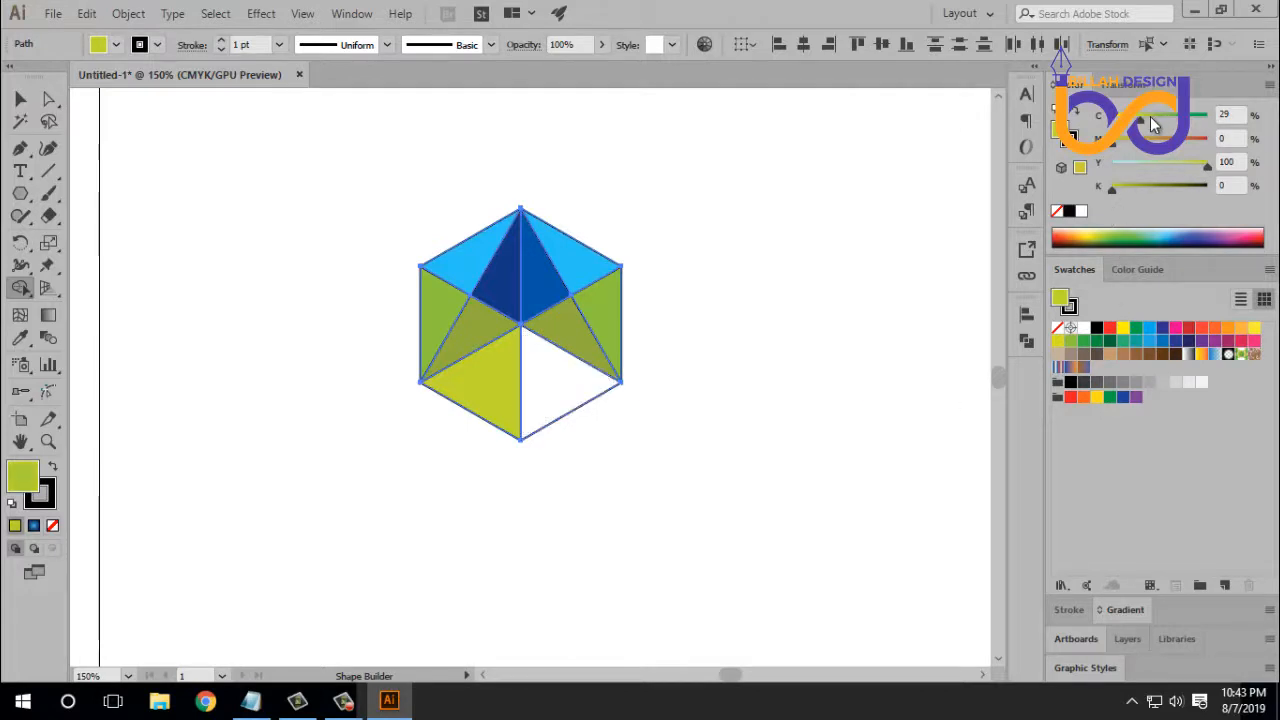
pyautogui.click(546, 402)
# Set the stroke of all the hexagon's pieces to none and deselect the artwork.
pyautogui.click(20, 99)
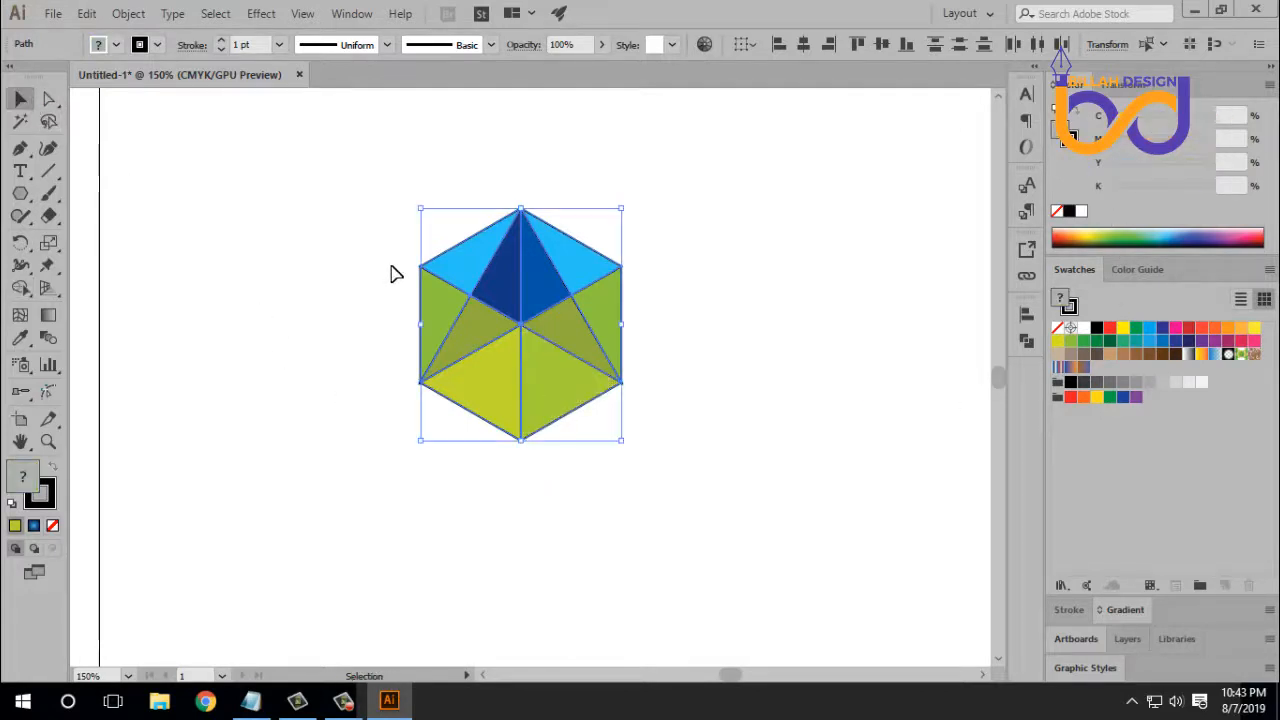
pyautogui.click(46, 508)
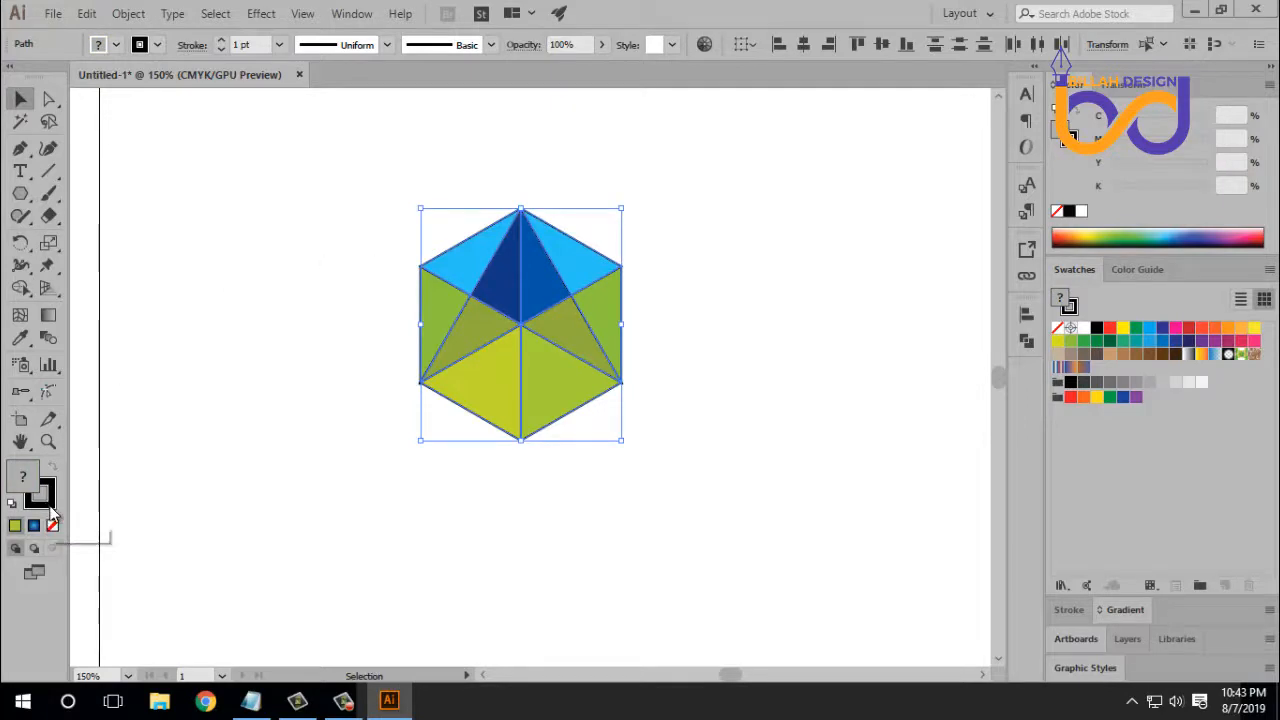
pyautogui.click(53, 525)
pyautogui.click(588, 556)
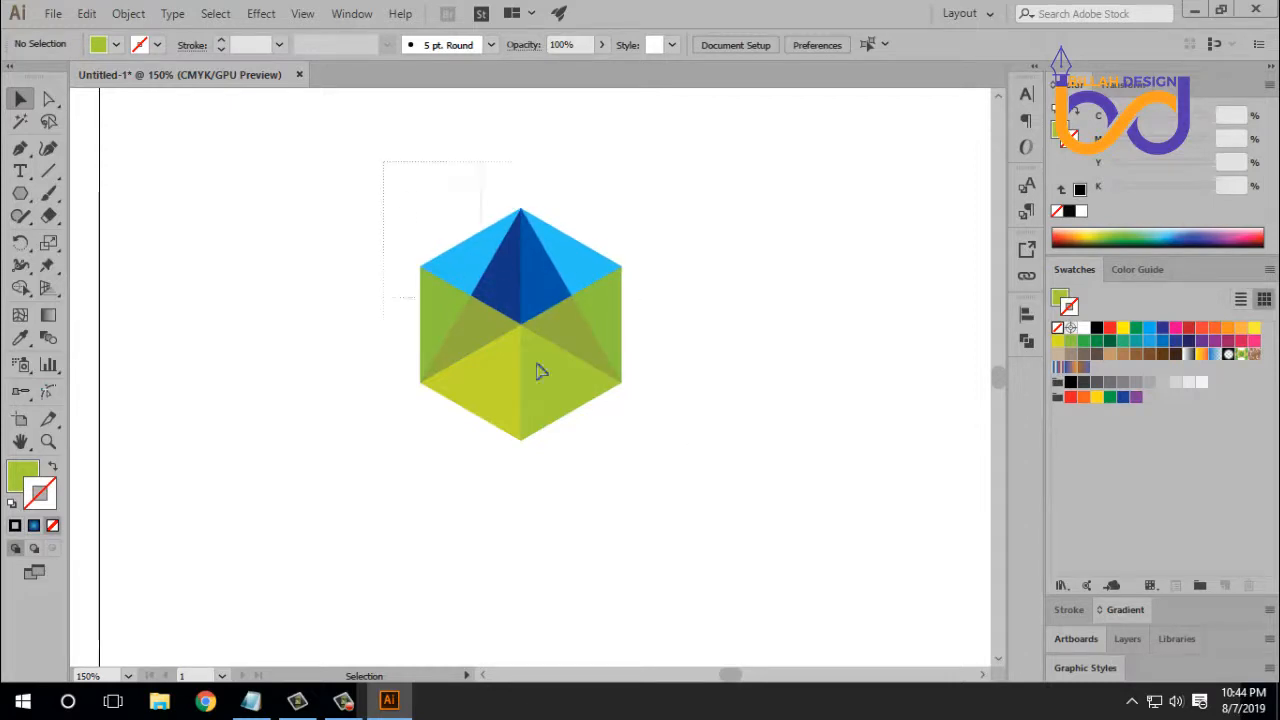
pyautogui.hotkey('ctrl', 'a')
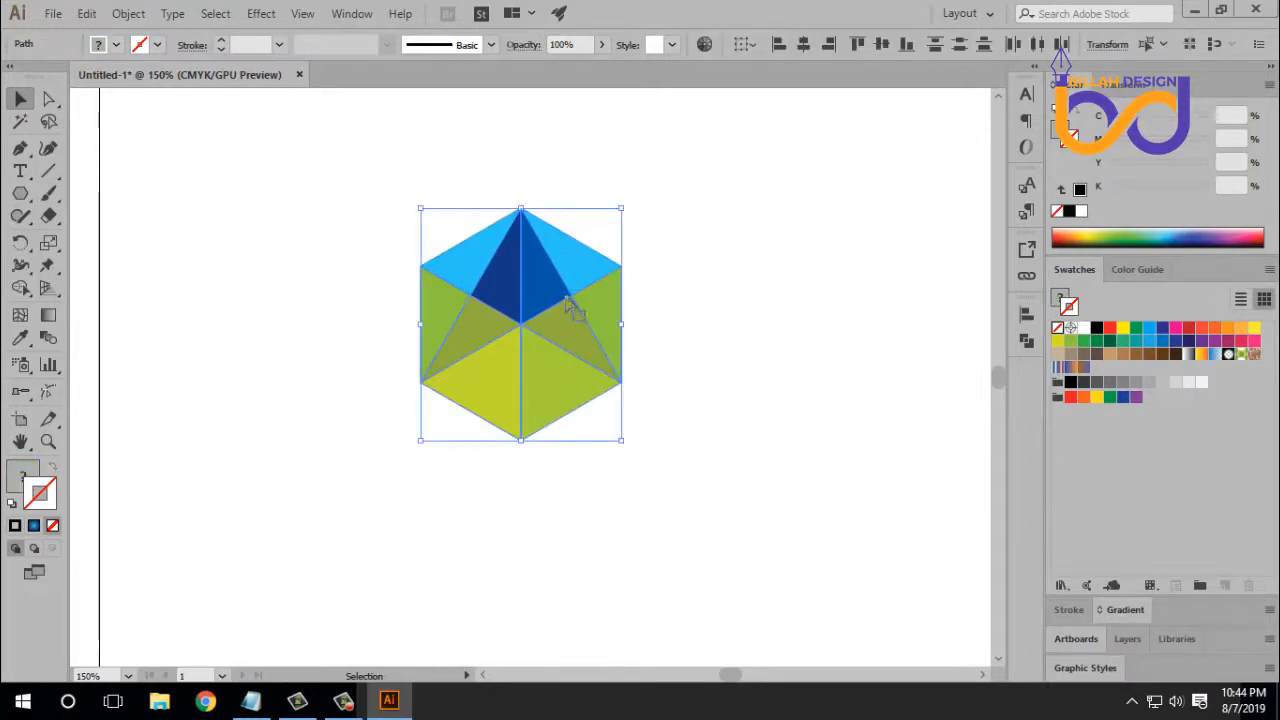
pyautogui.click(726, 425)
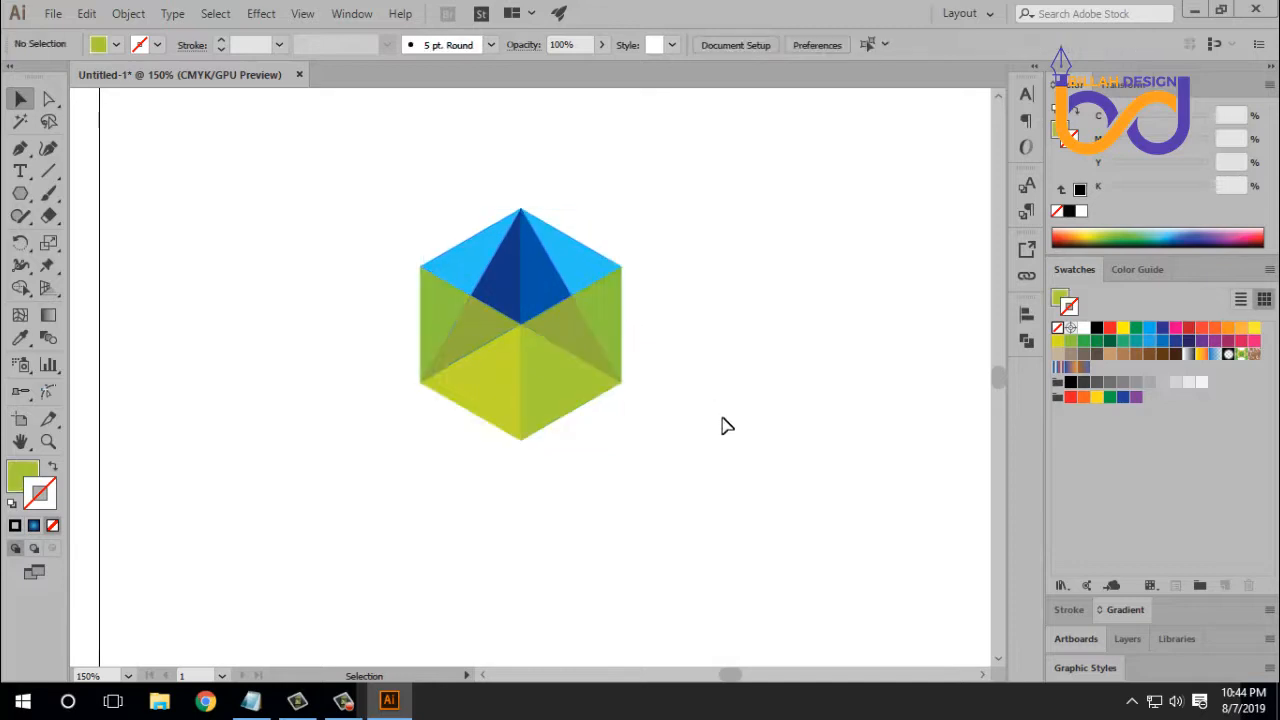
# Draw a closed downward-pointing triangle with the Pen tool between the hexagon's bottom vertex and the two lower outer corners of the dark blue pyramid.
pyautogui.hotkey('ctrl', '+')
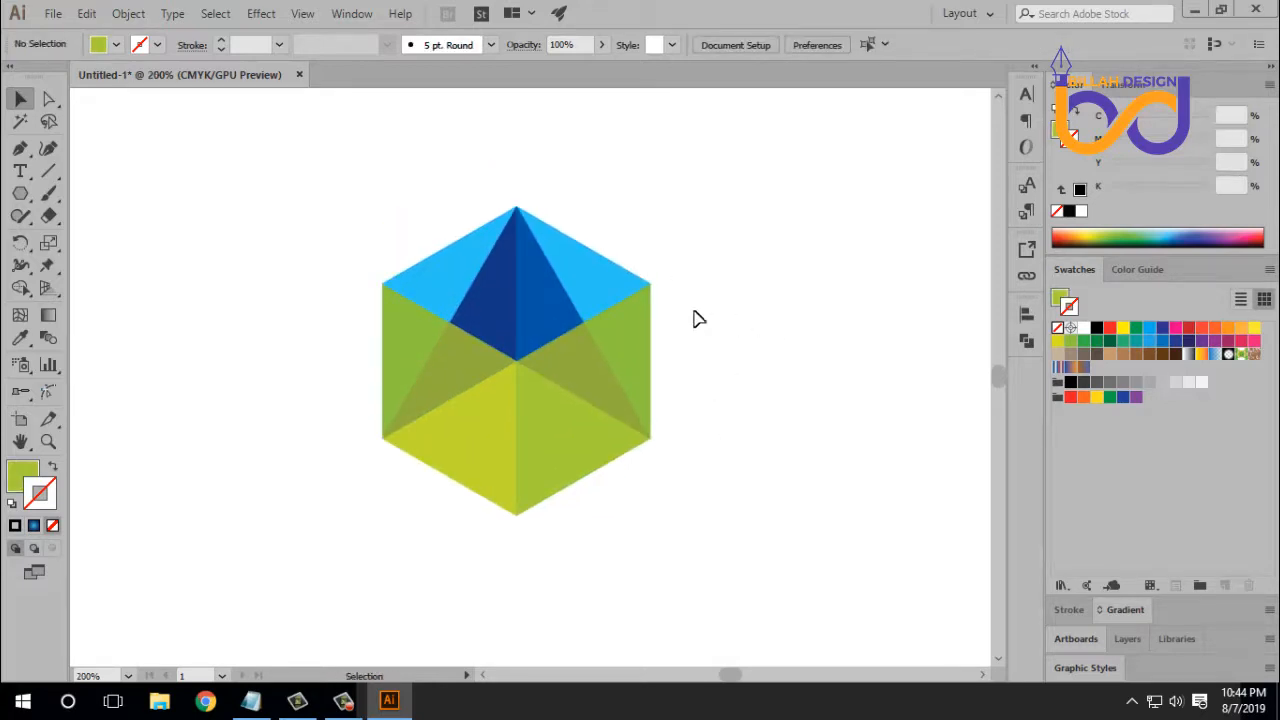
pyautogui.click(20, 148)
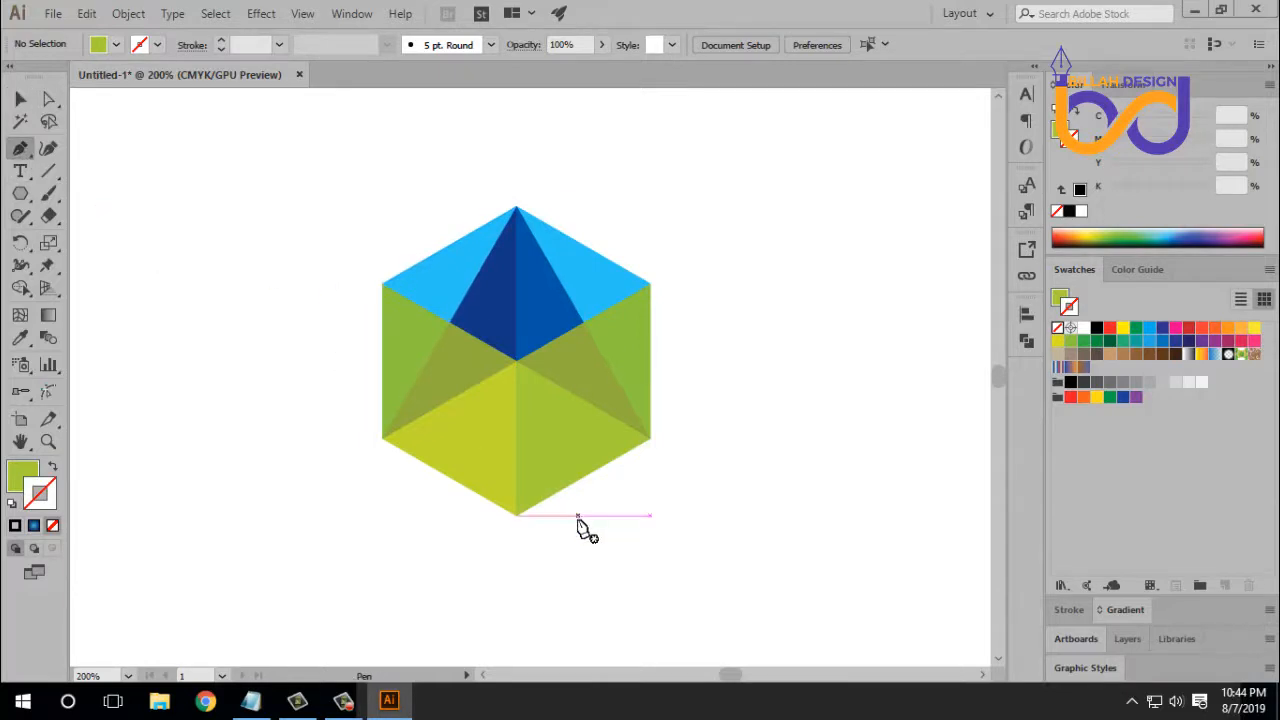
pyautogui.click(517, 515)
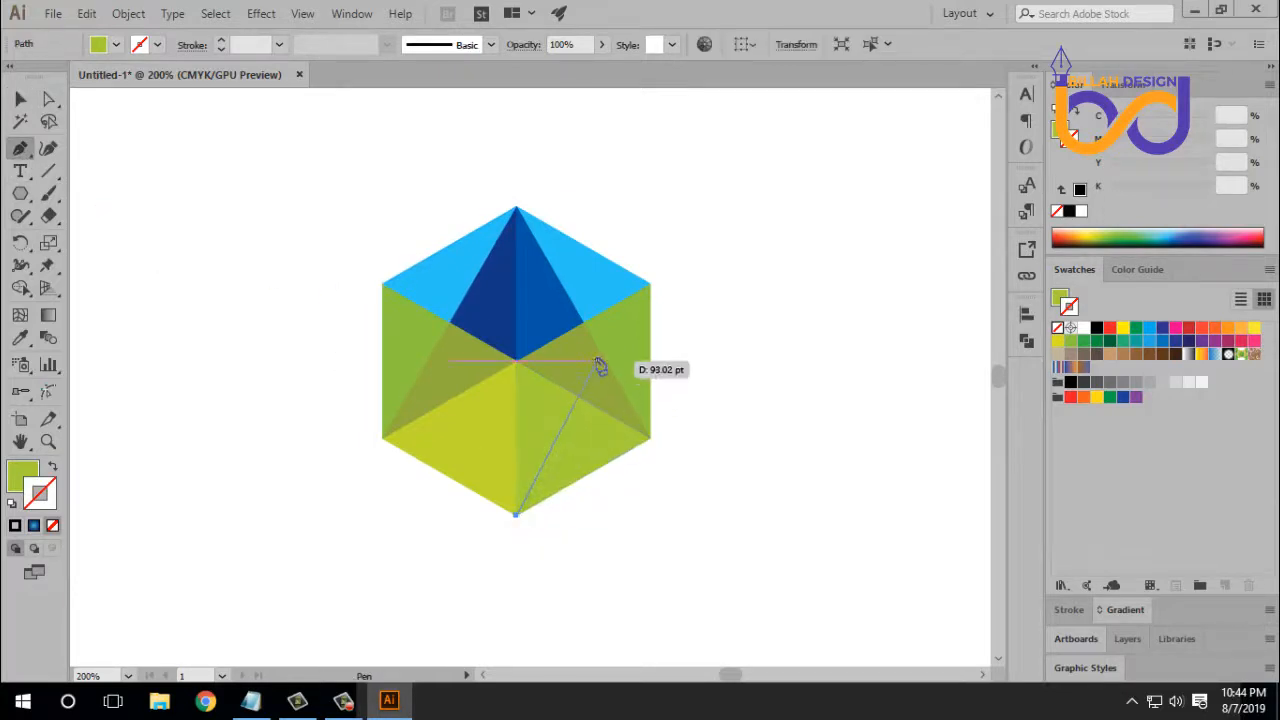
pyautogui.click(583, 325)
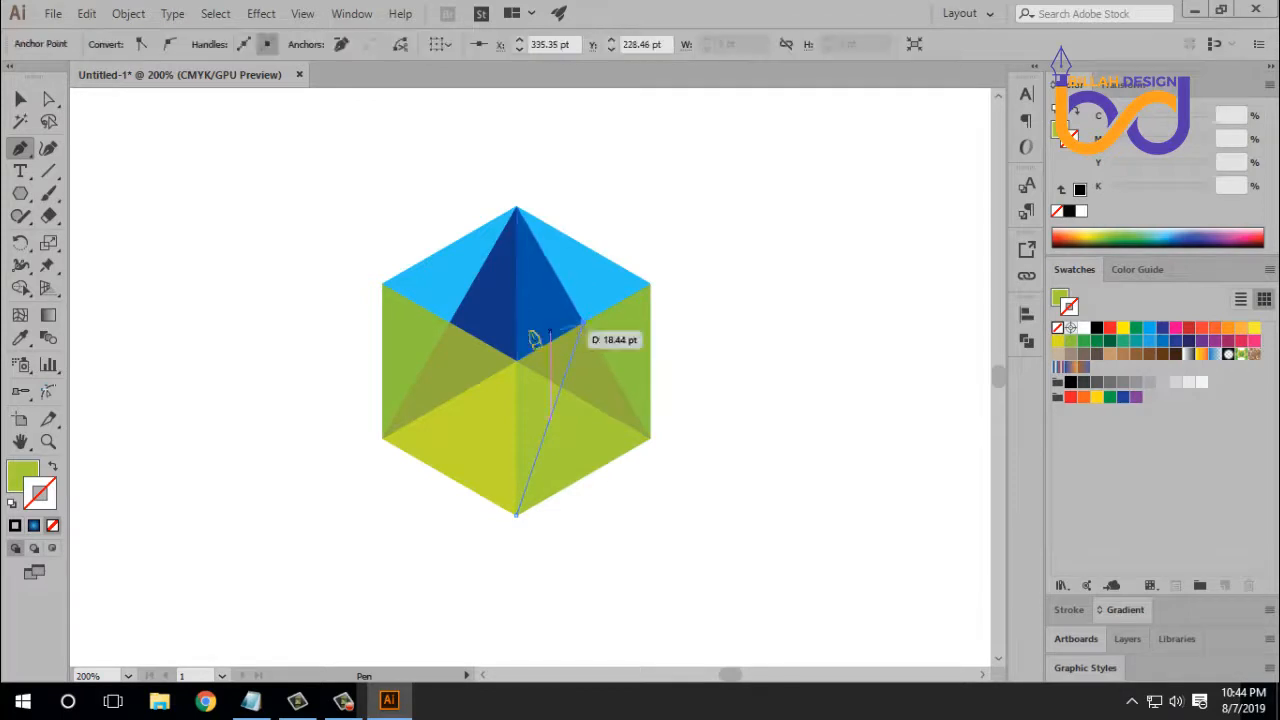
pyautogui.click(451, 325)
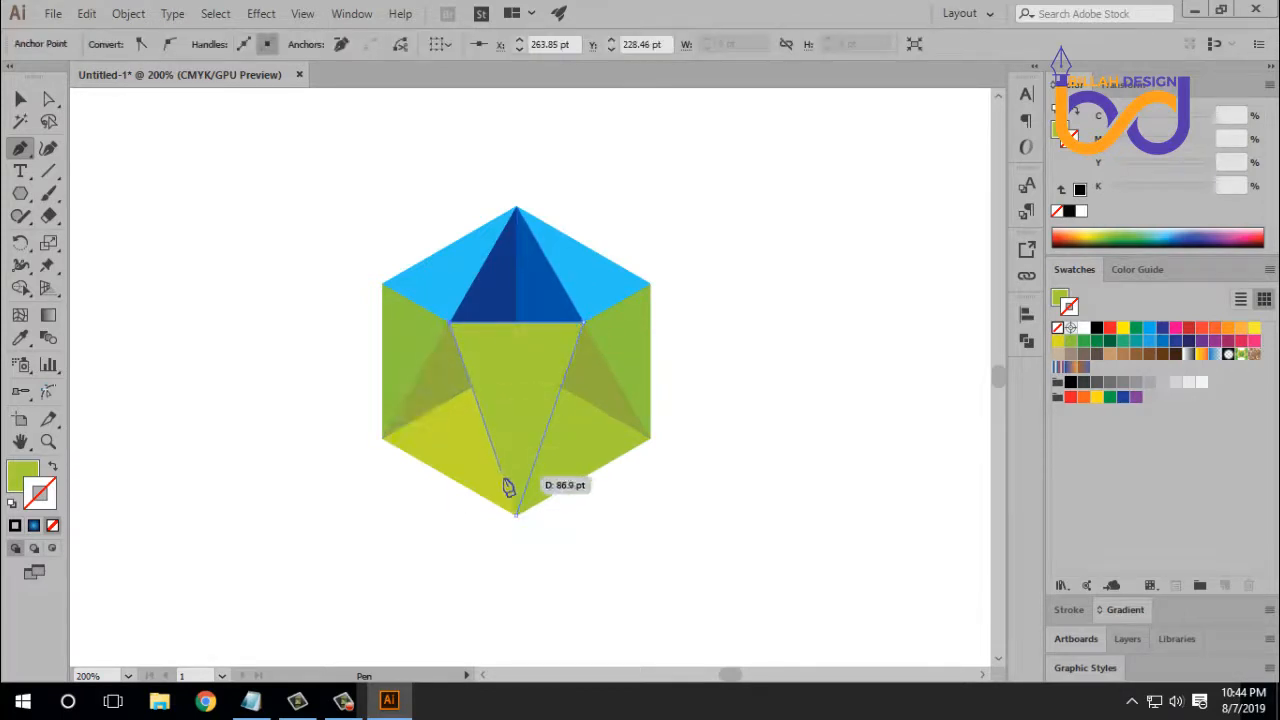
pyautogui.click(517, 515)
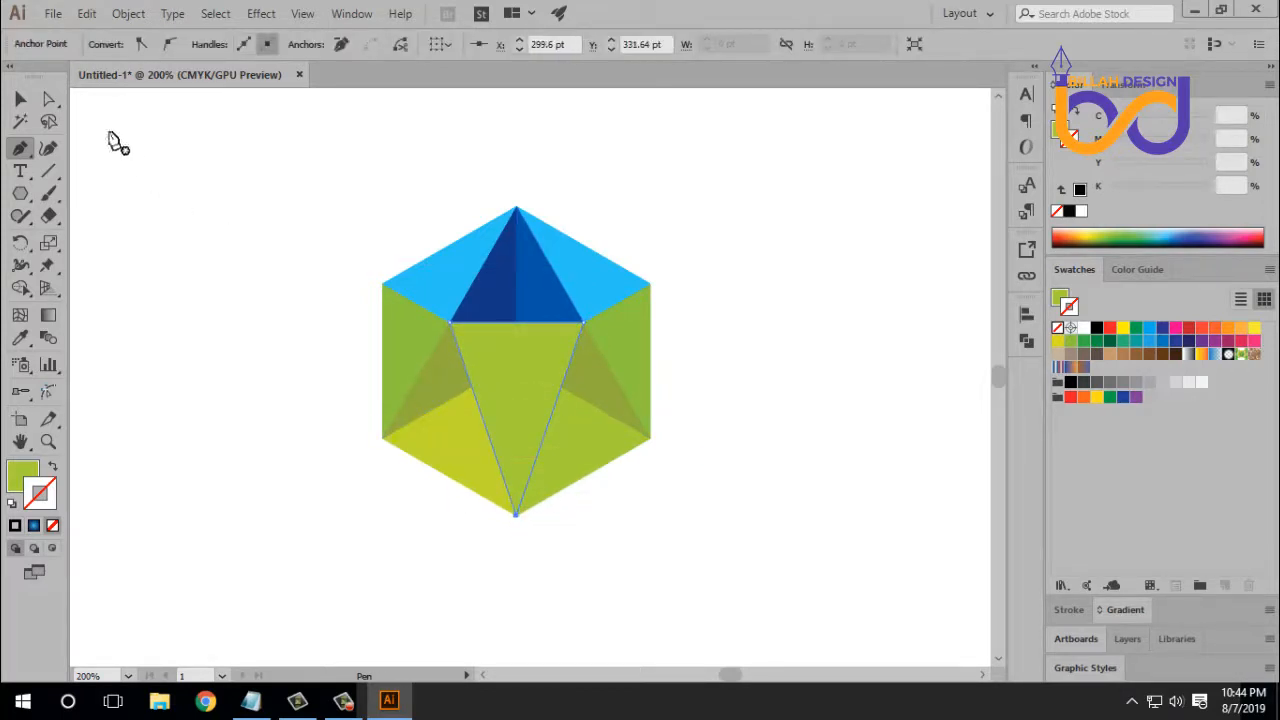
# Divide the new triangle and the lower green faces with Shape Builder, removing the part that overlaps the dark blue pyramid.
pyautogui.click(51, 99)
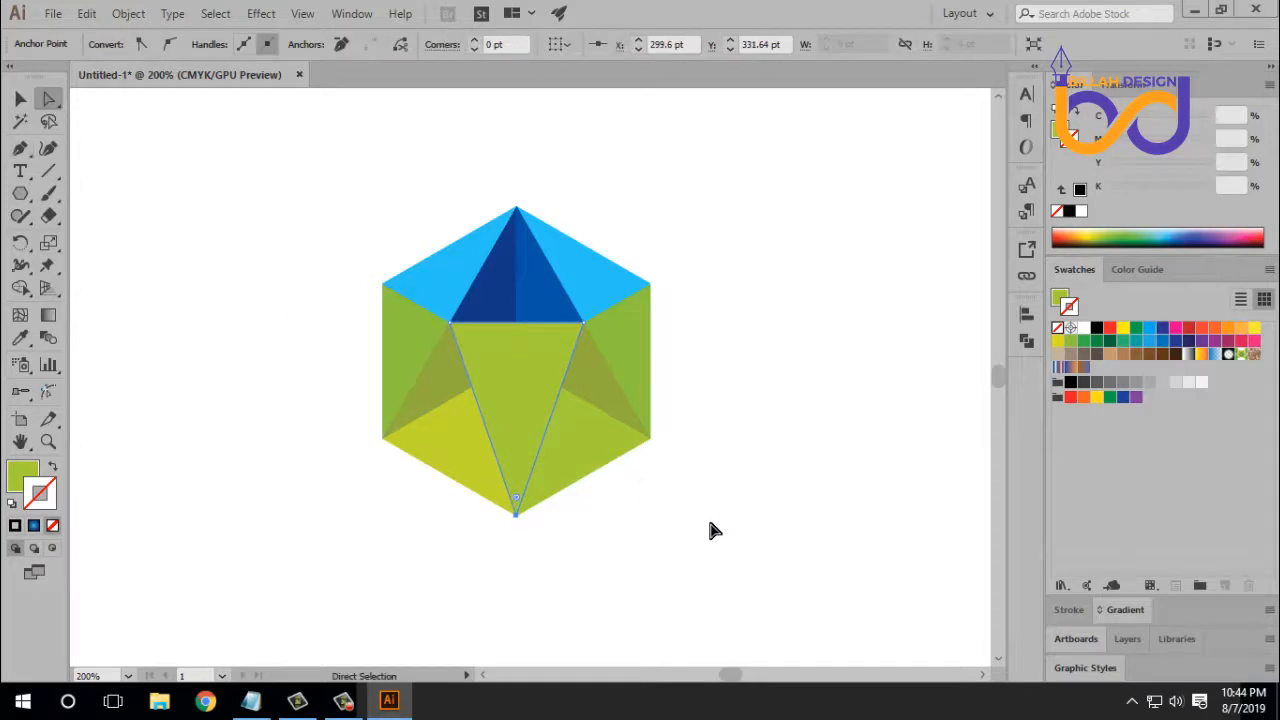
pyautogui.click(578, 427)
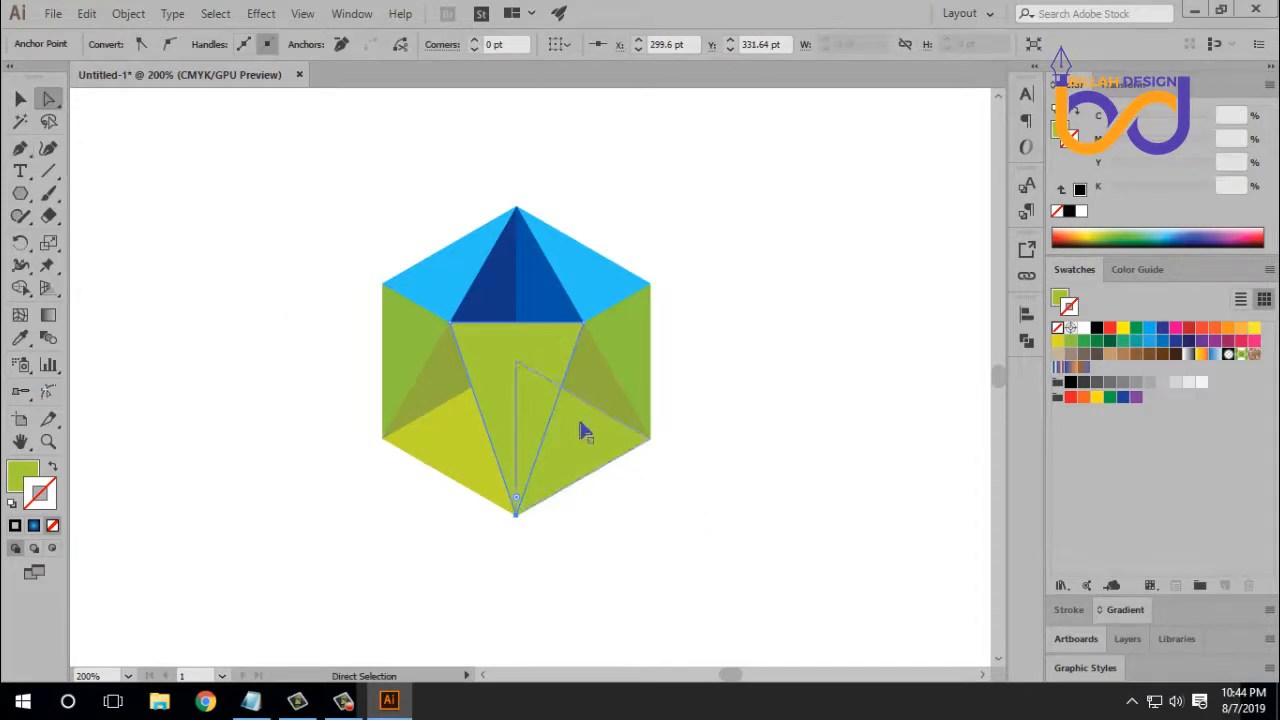
pyautogui.keyDown('shift'); pyautogui.click(595, 371); pyautogui.keyUp('shift')
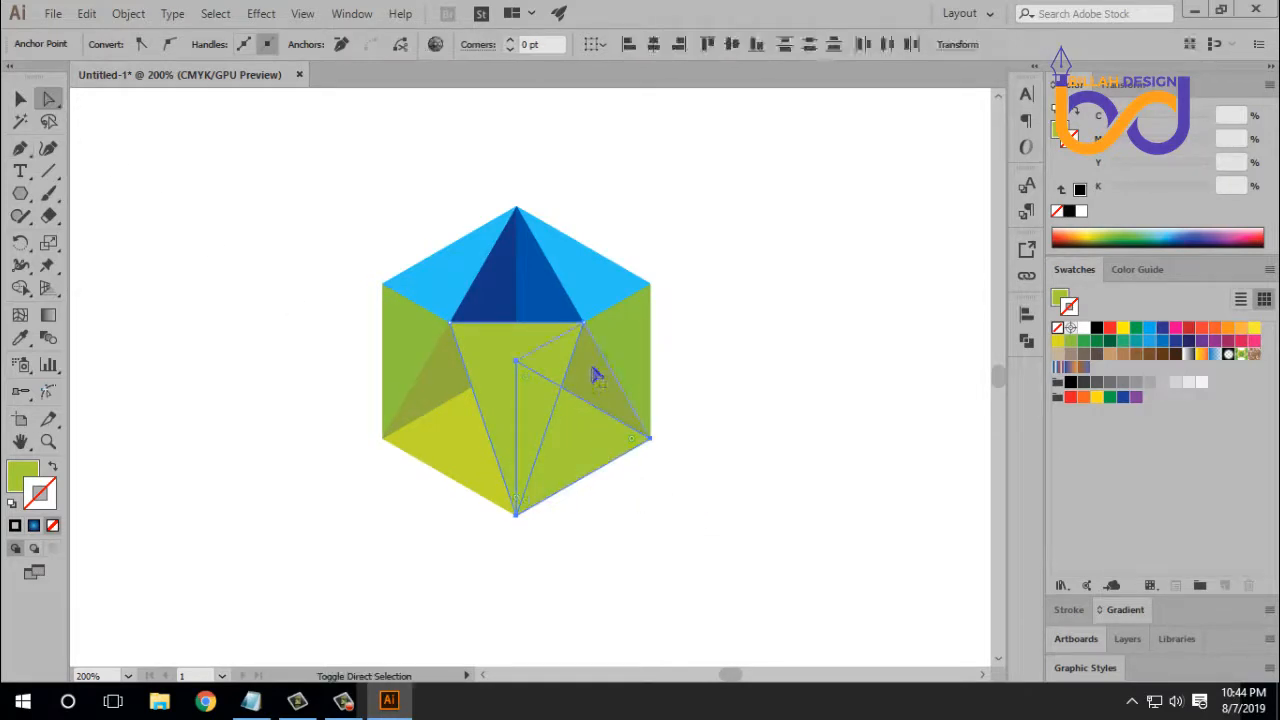
pyautogui.keyDown('shift'); pyautogui.click(462, 411); pyautogui.keyUp('shift')
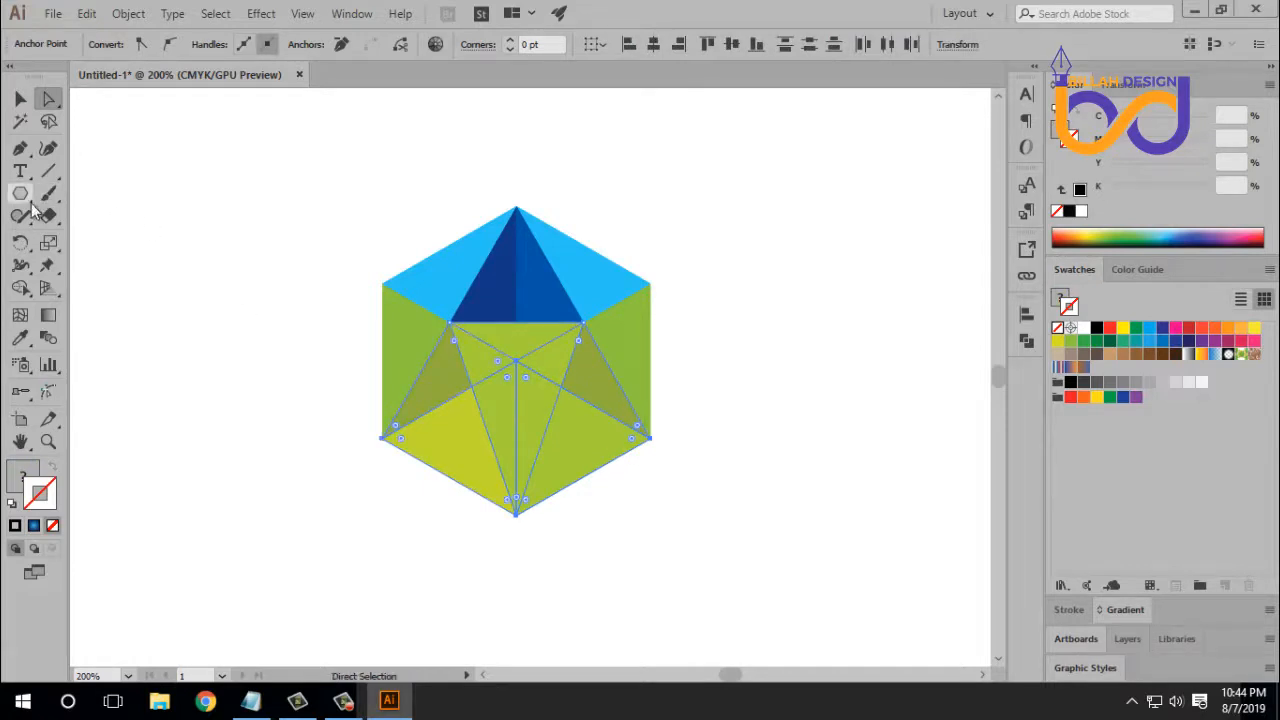
pyautogui.click(20, 289)
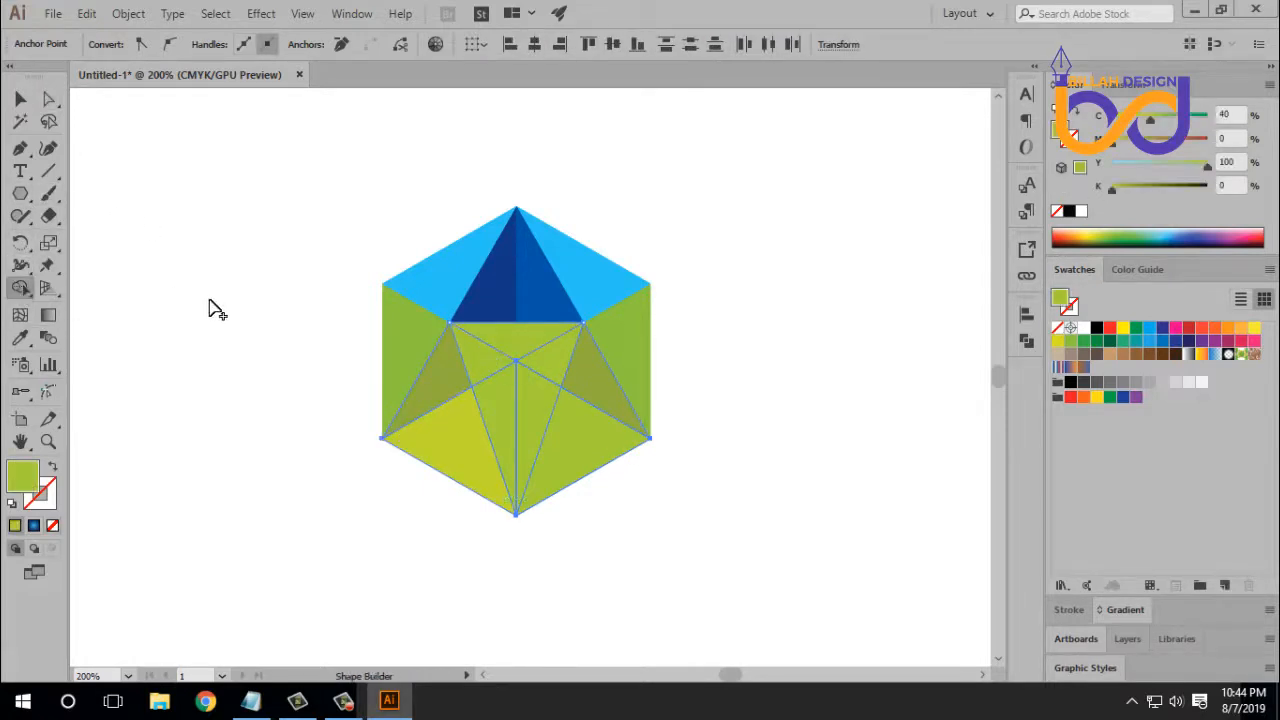
pyautogui.keyDown('alt'); pyautogui.click(505, 350); pyautogui.keyUp('alt')
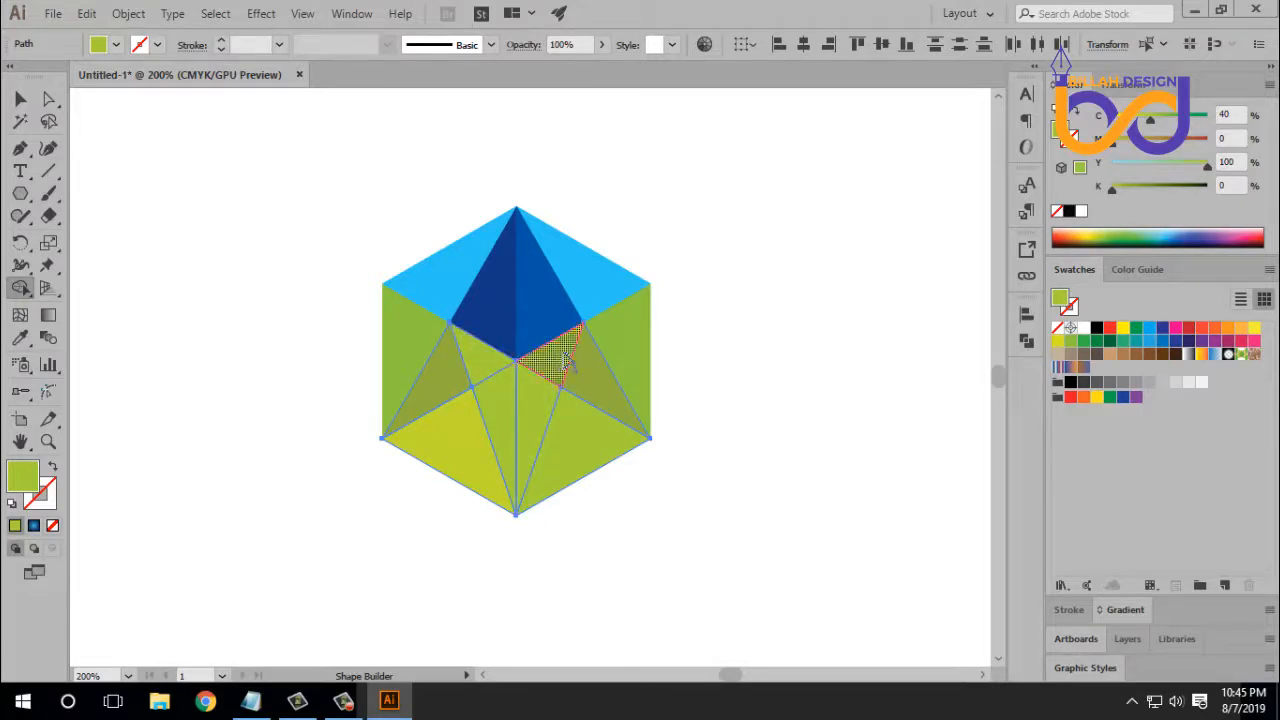
pyautogui.click(48, 98)
pyautogui.click(703, 572)
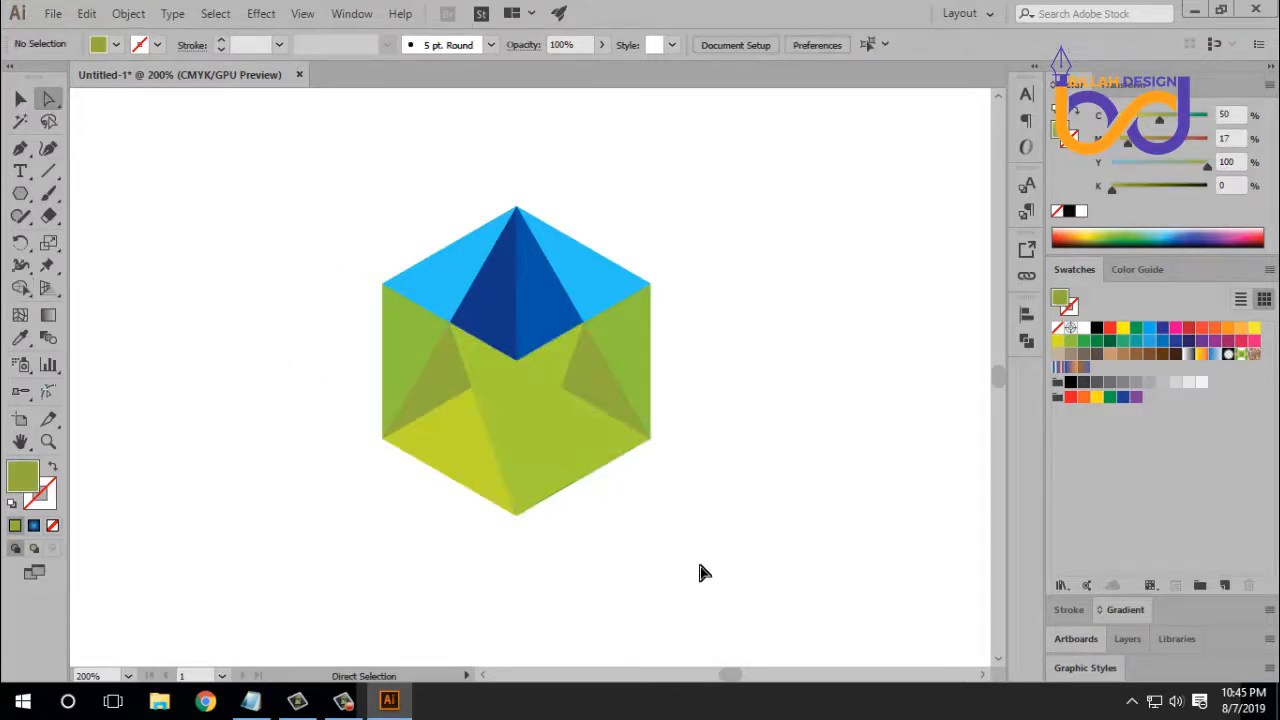
# Fill the small triangle below the pyramid's right half with a darker green, C=67, M=17, Y=100, K=0.
pyautogui.click(565, 360)
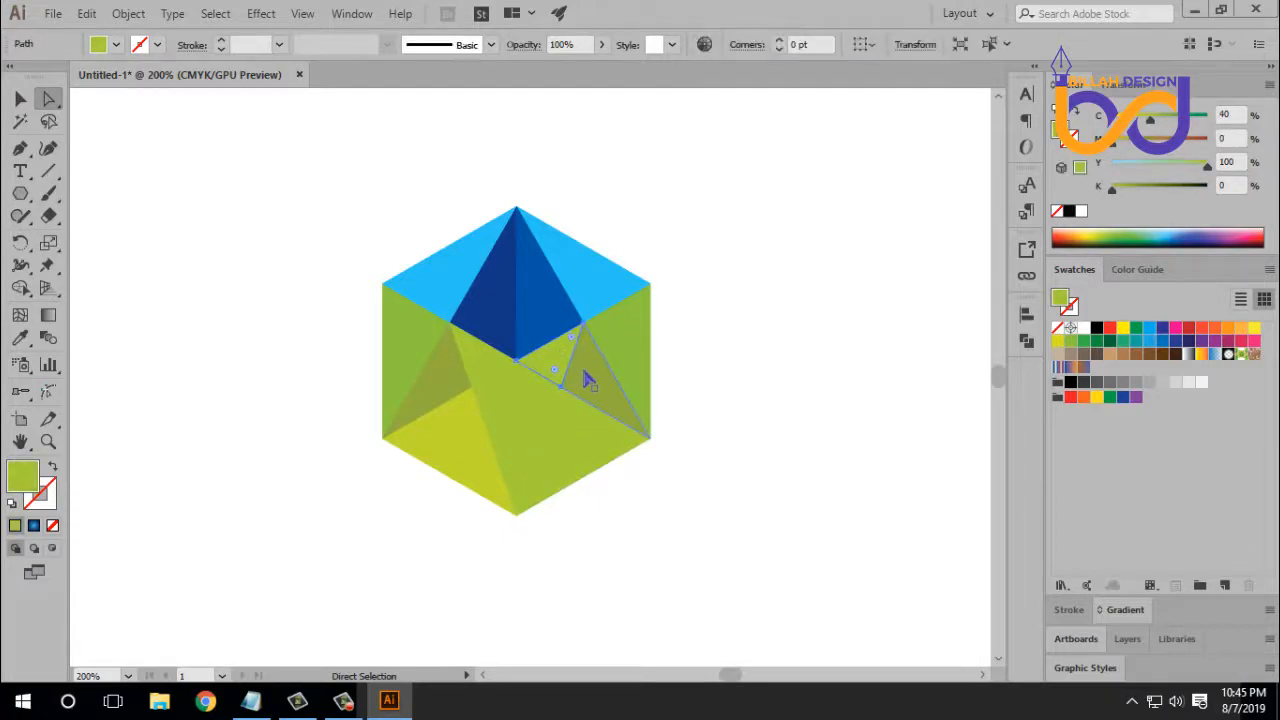
pyautogui.click(20, 338)
pyautogui.click(614, 407)
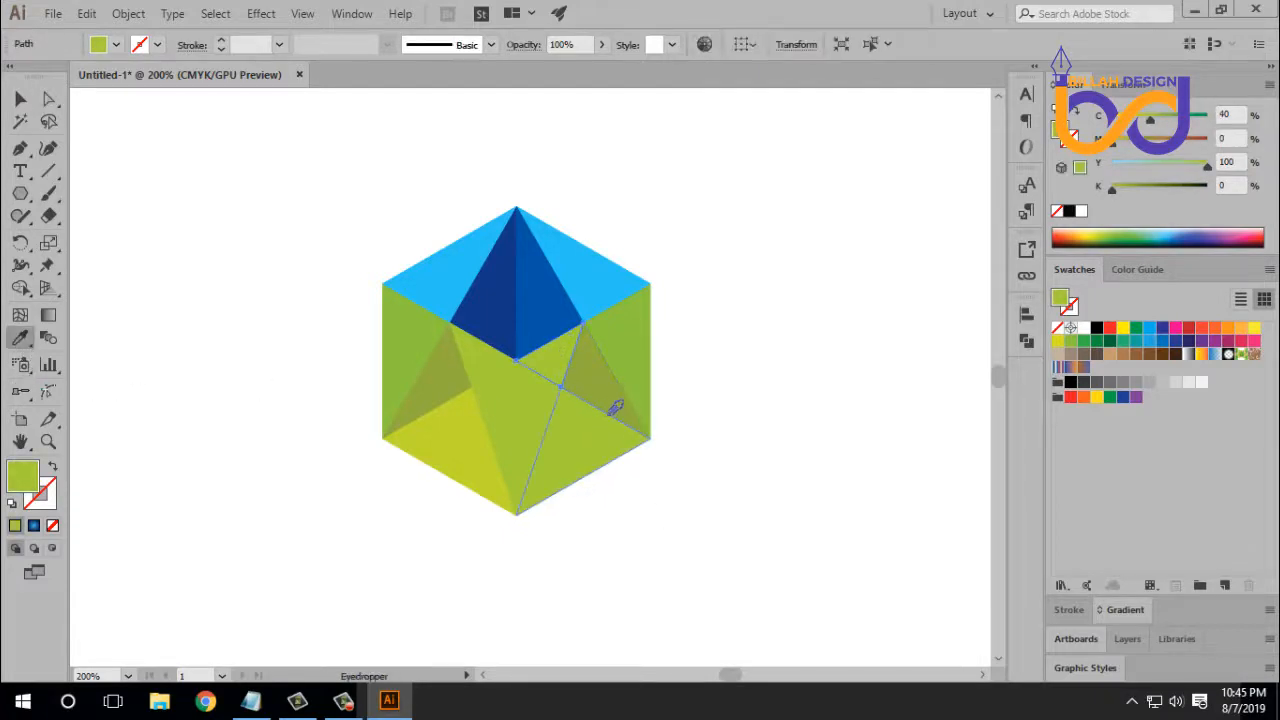
pyautogui.click(600, 374)
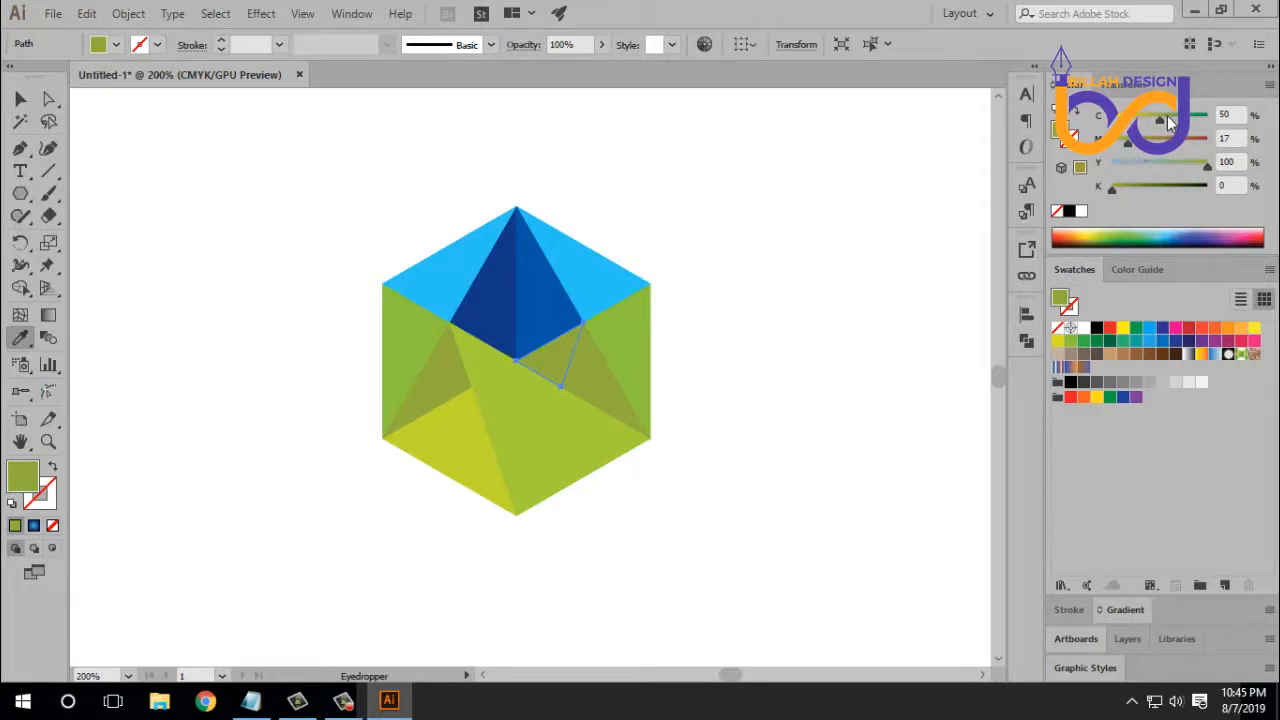
pyautogui.moveTo(1168, 119); pyautogui.dragTo(1172, 119)
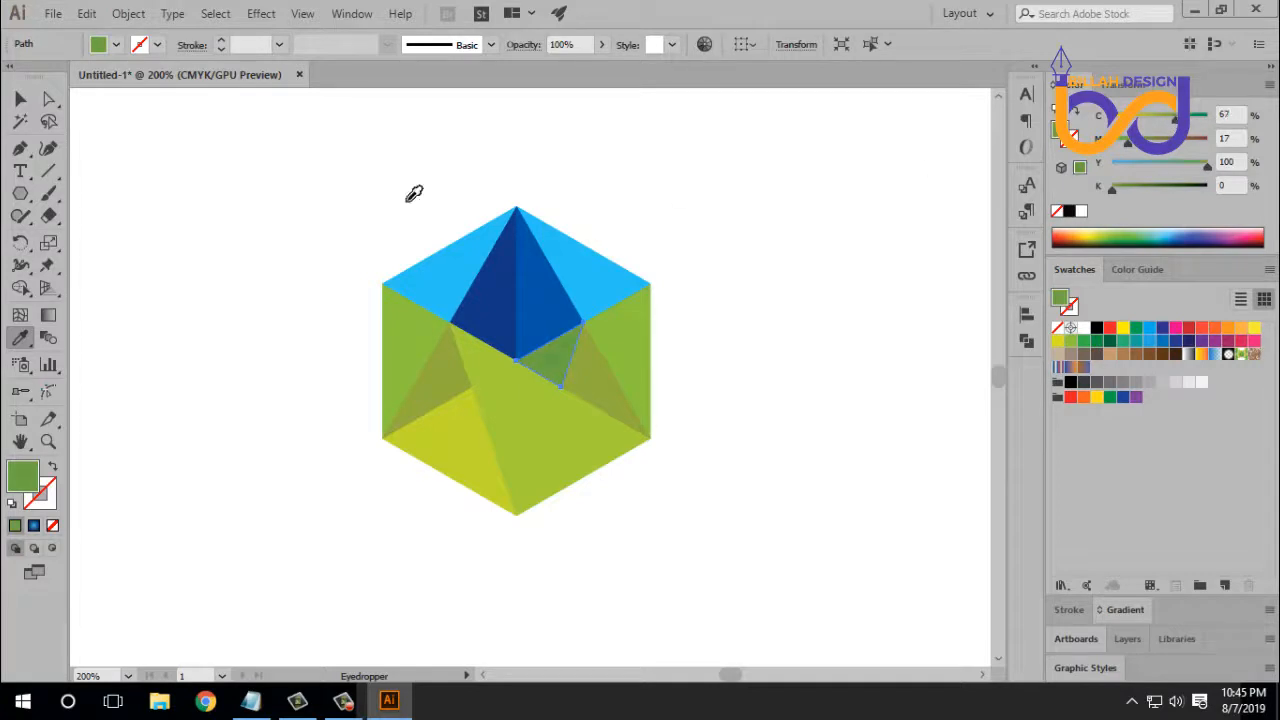
pyautogui.click(47, 101)
pyautogui.click(648, 586)
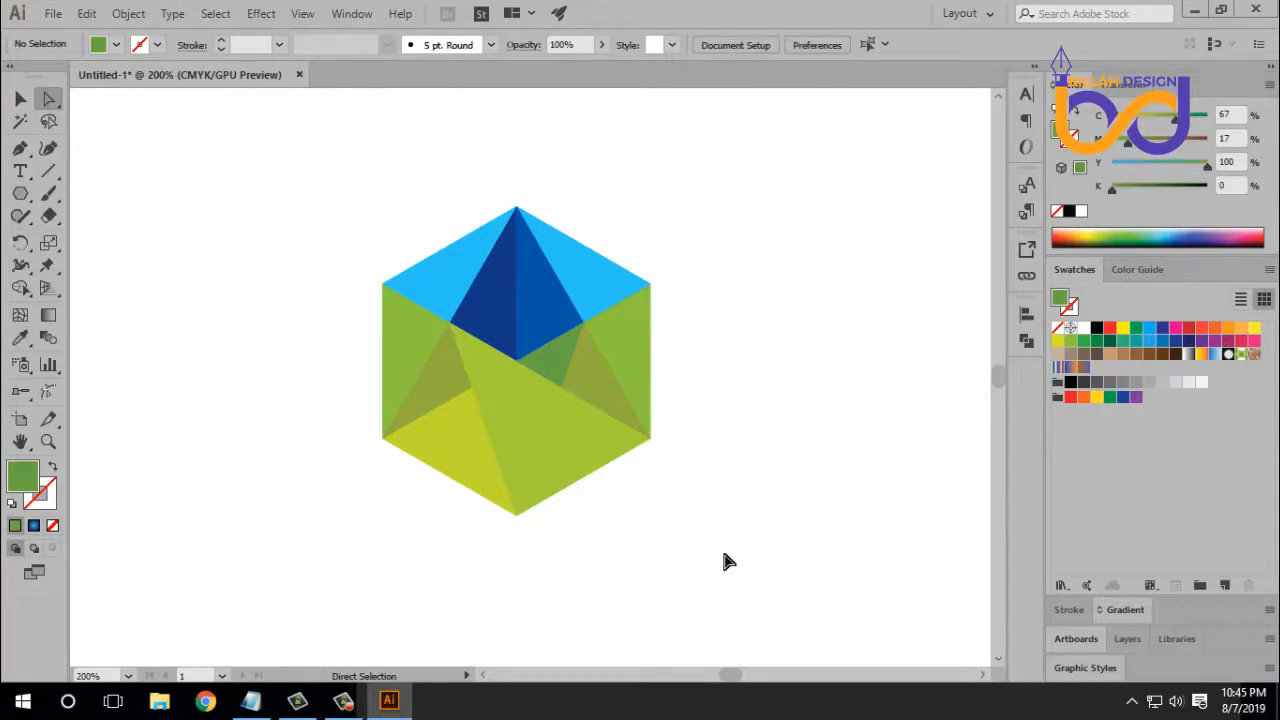
# Copy the darker green fill to the matching small triangle below the pyramid's left half.
pyautogui.click(480, 360)
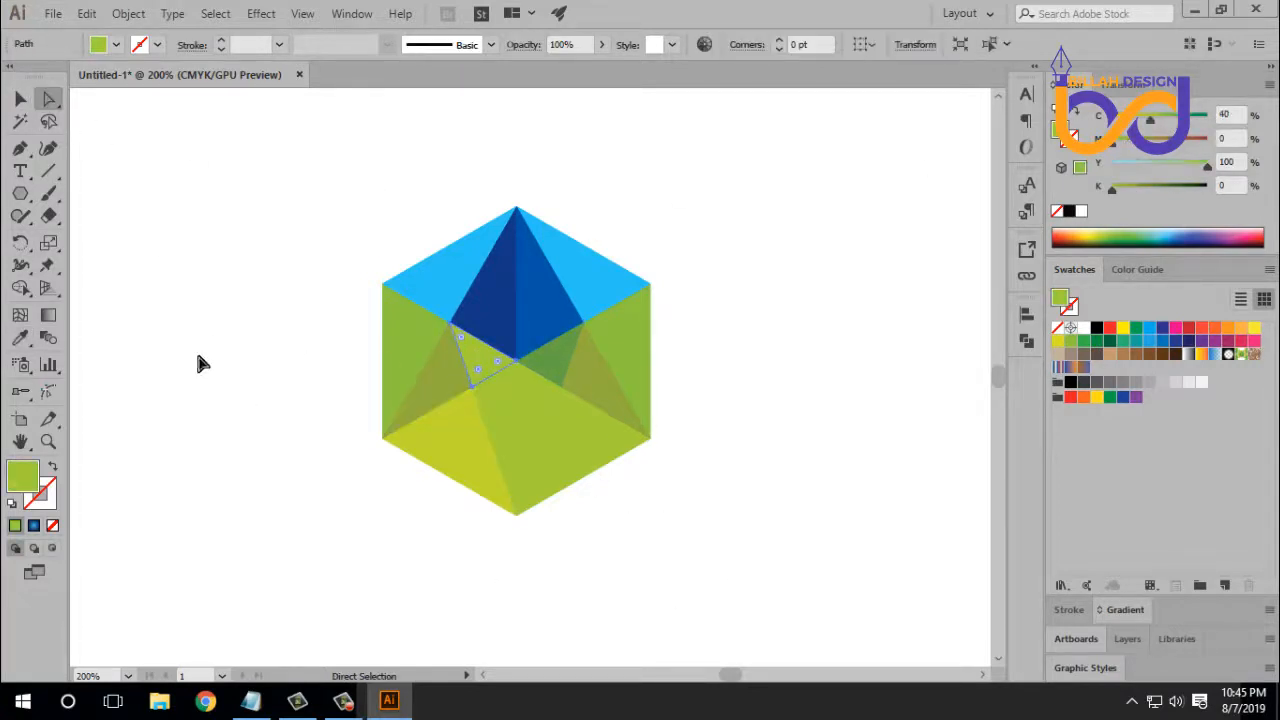
pyautogui.click(20, 338)
pyautogui.click(569, 352)
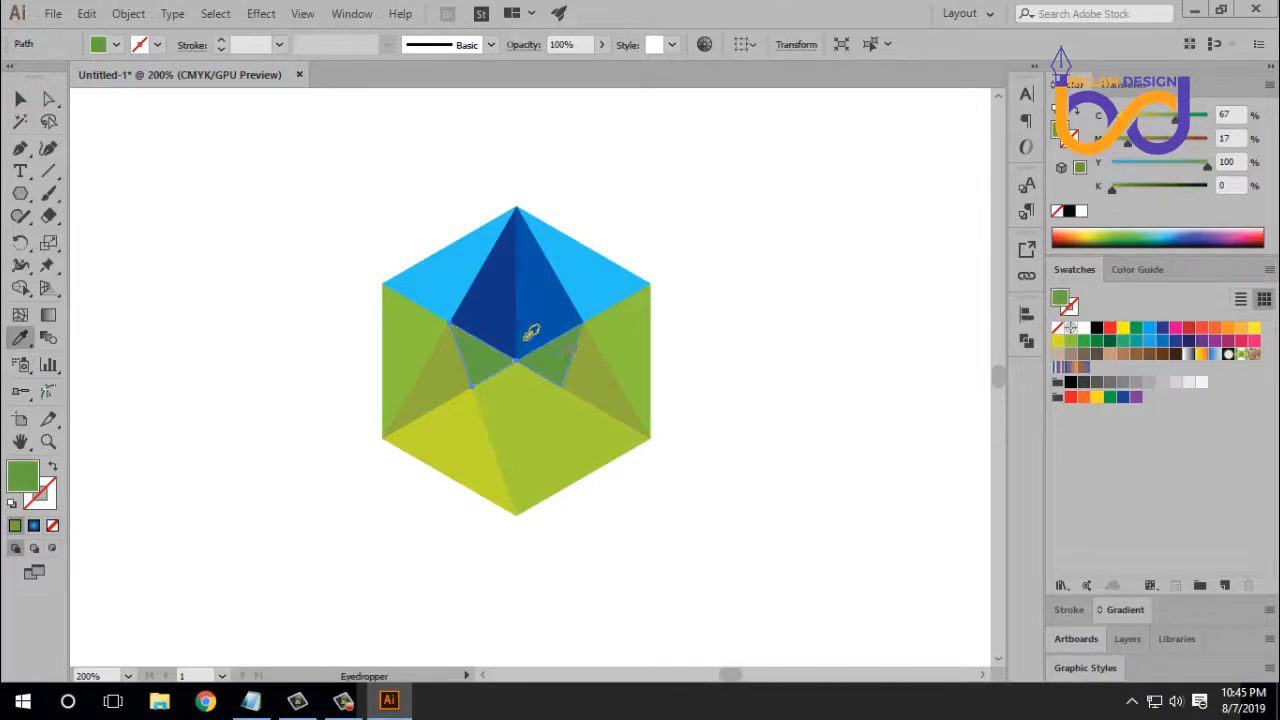
pyautogui.click(47, 99)
pyautogui.click(211, 354)
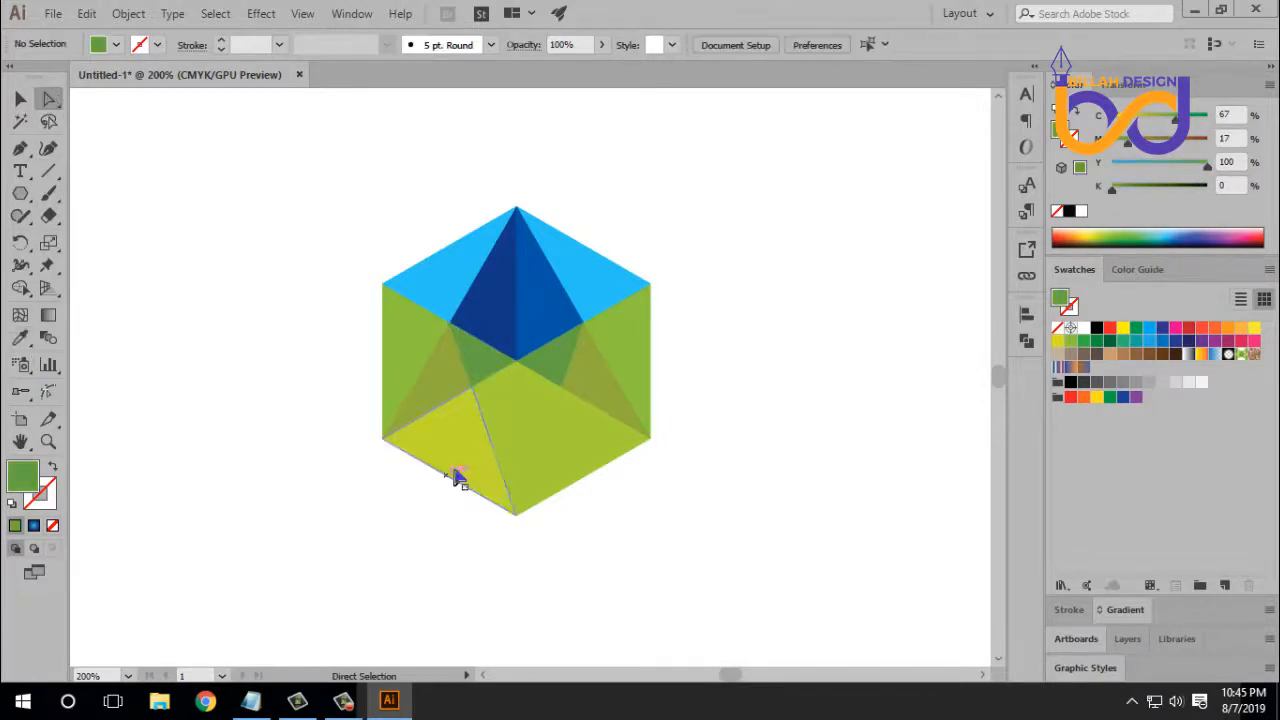
# Fill the narrow triangle left of the lower center line with light green, C=42, M=0, Y=100, K=0.
pyautogui.click(503, 420)
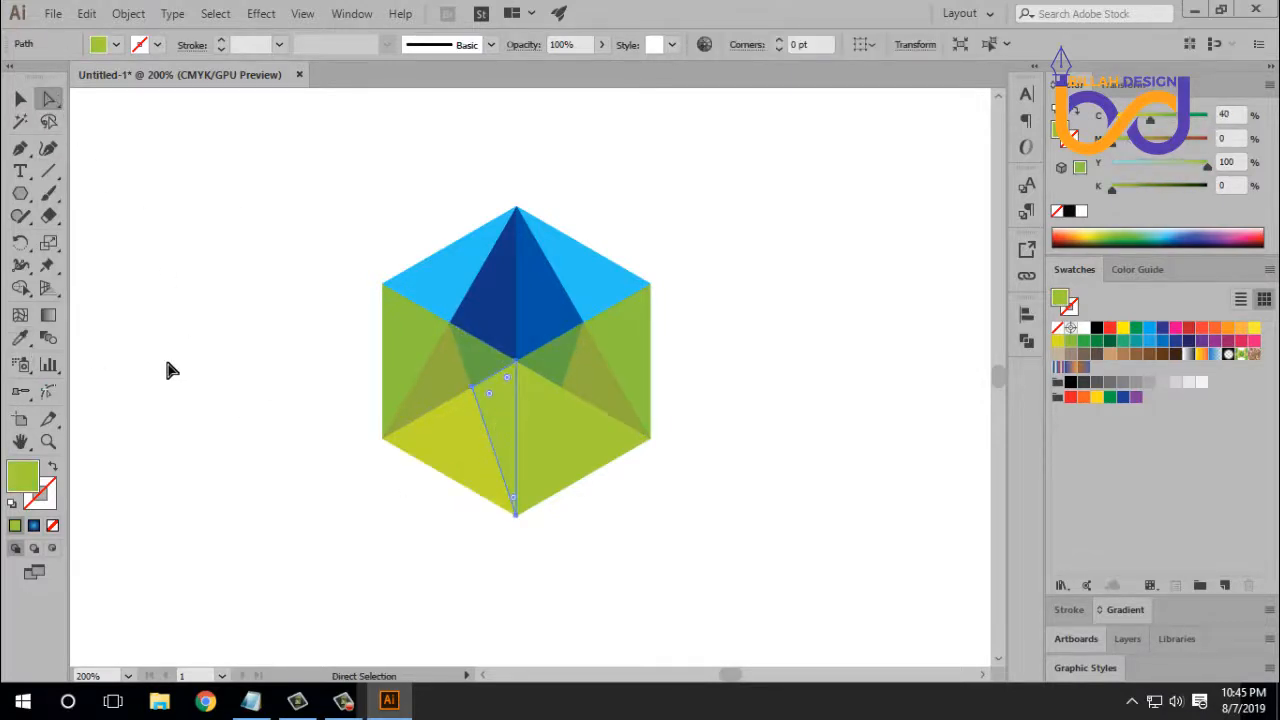
pyautogui.click(20, 338)
pyautogui.click(461, 432)
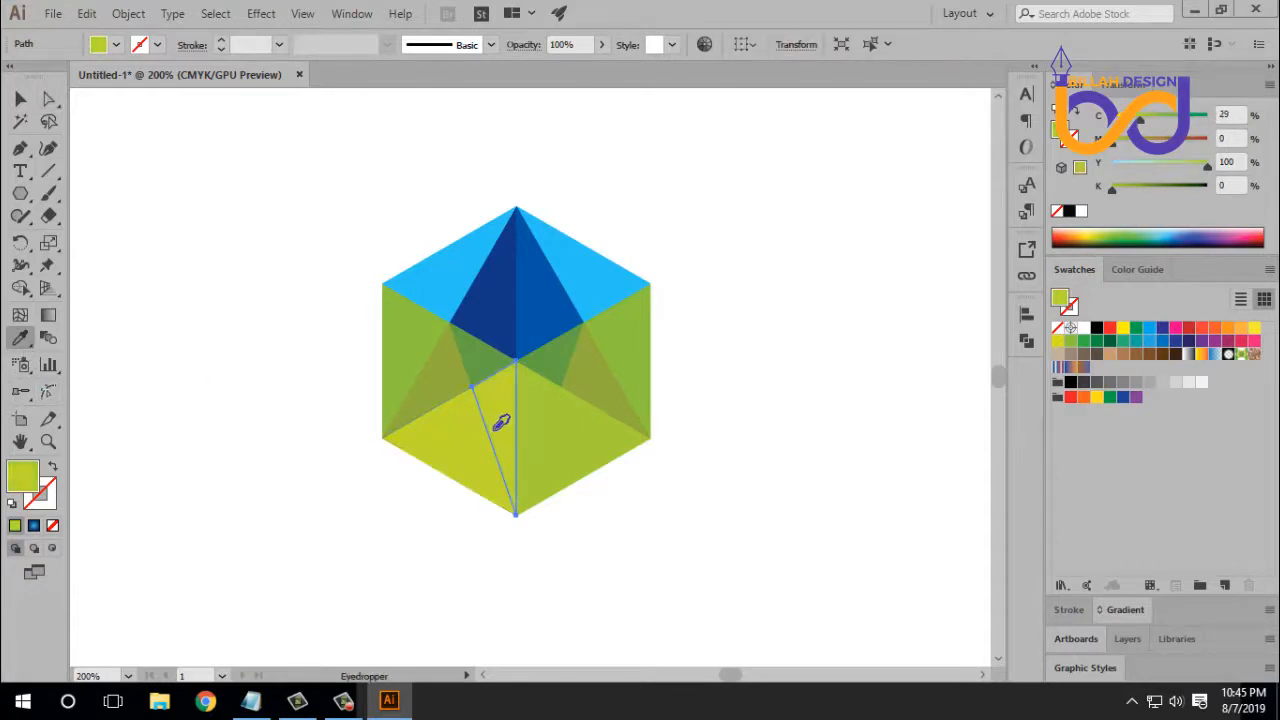
pyautogui.click(1152, 116)
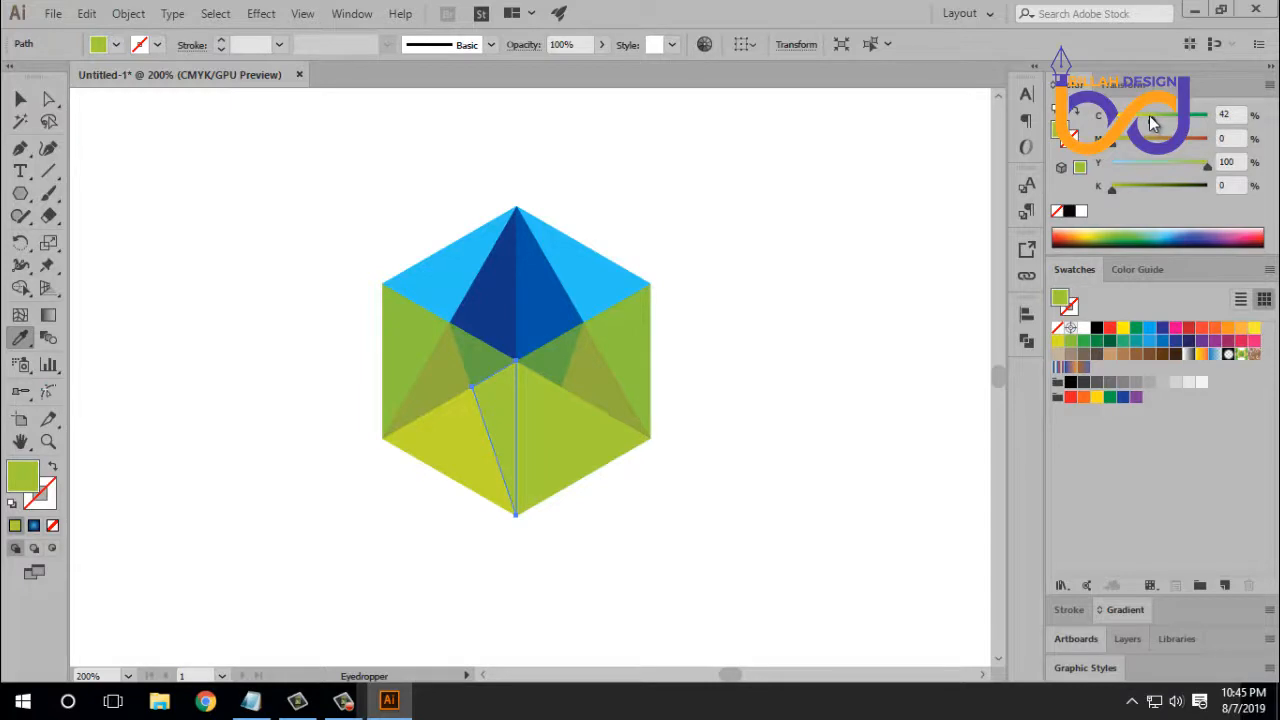
pyautogui.click(48, 98)
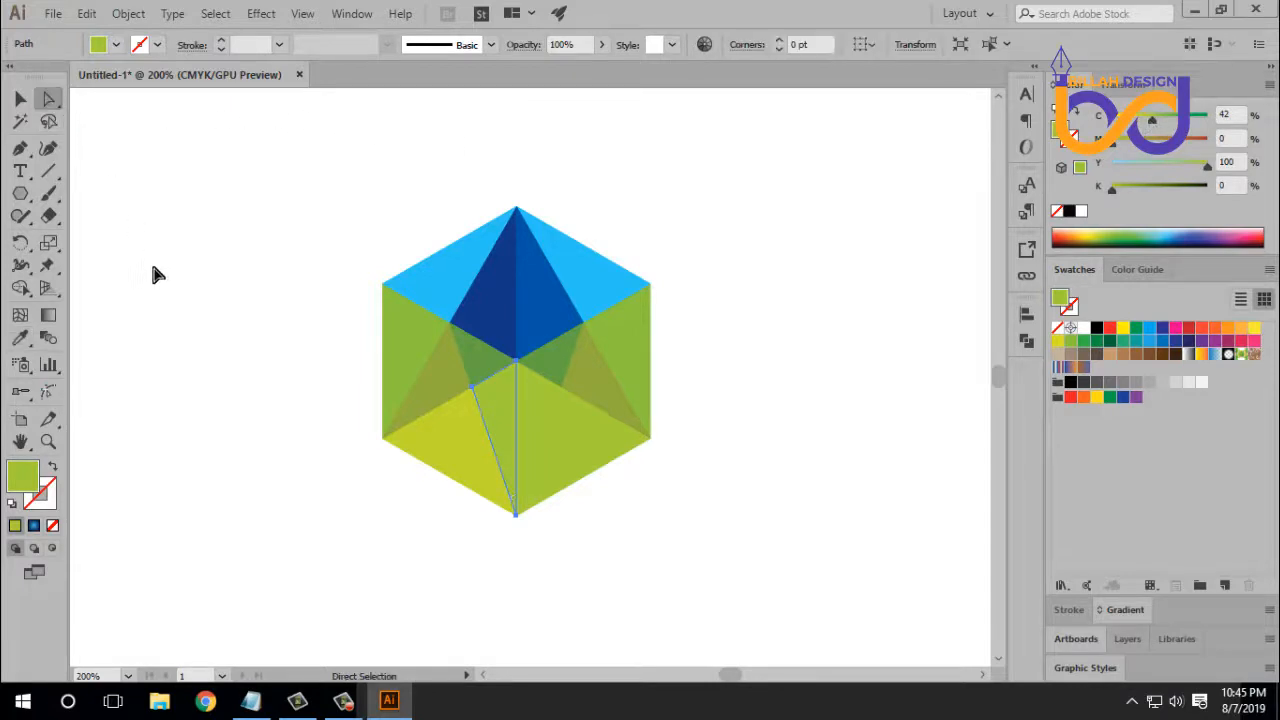
pyautogui.click(155, 274)
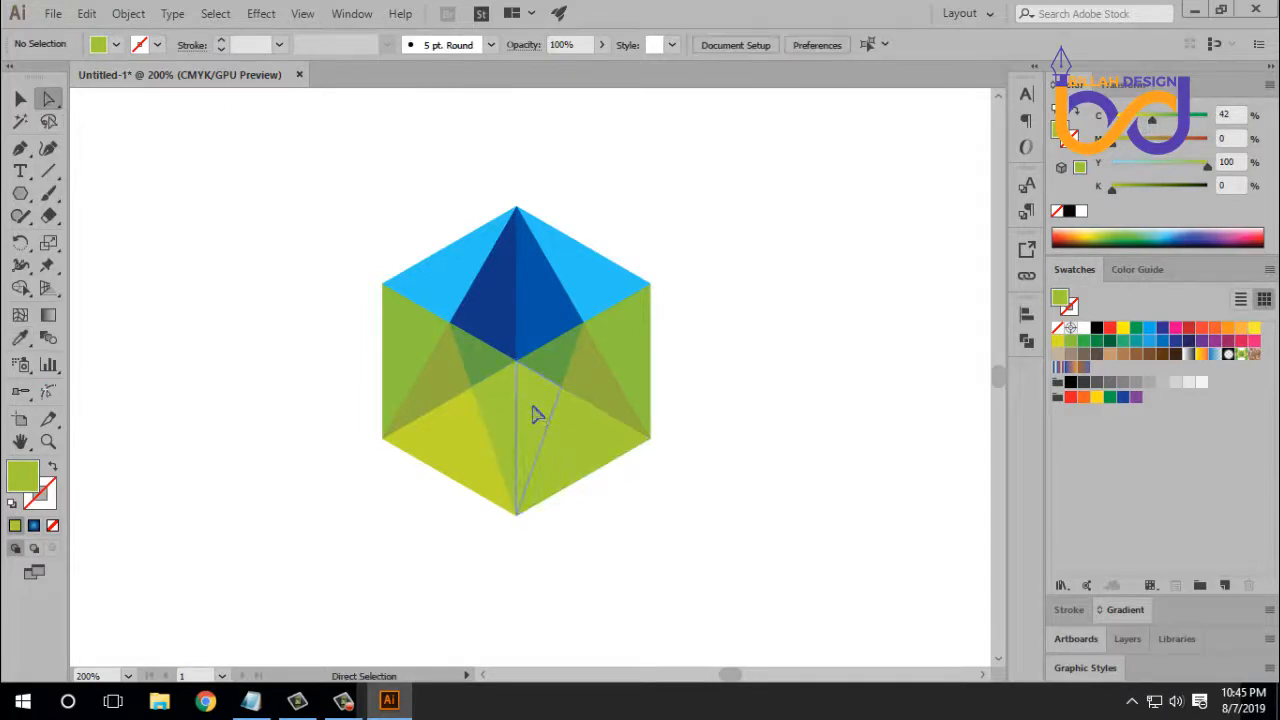
# Fill the narrow triangle right of the lower center line with dark green, C=60, M=0, Y=100, K=15.
pyautogui.click(540, 424)
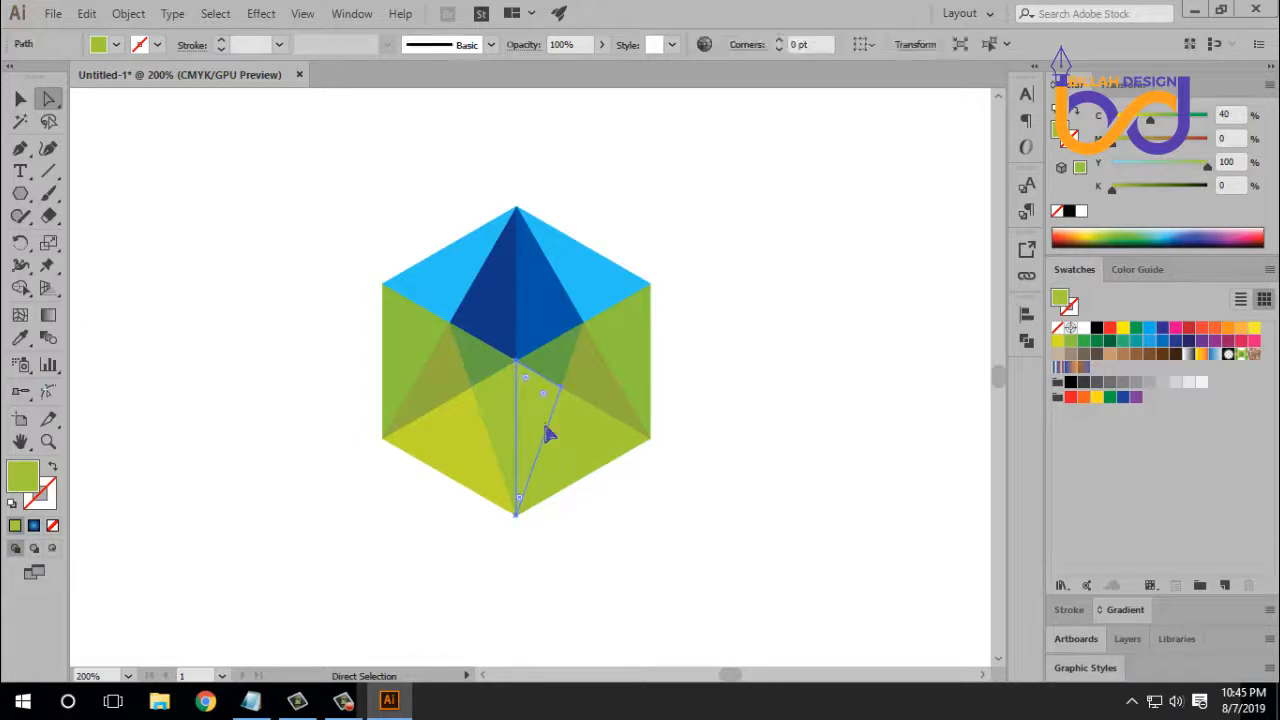
pyautogui.click(21, 340)
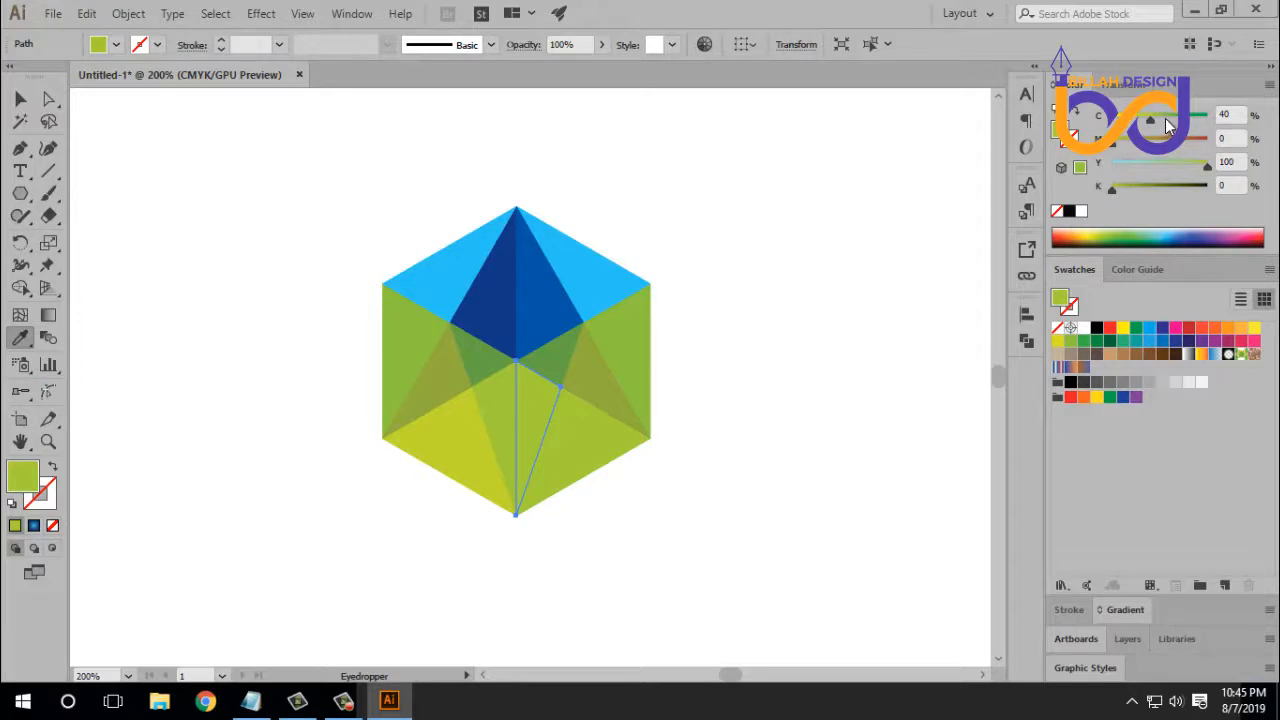
pyautogui.moveTo(1166, 121); pyautogui.dragTo(1172, 121)
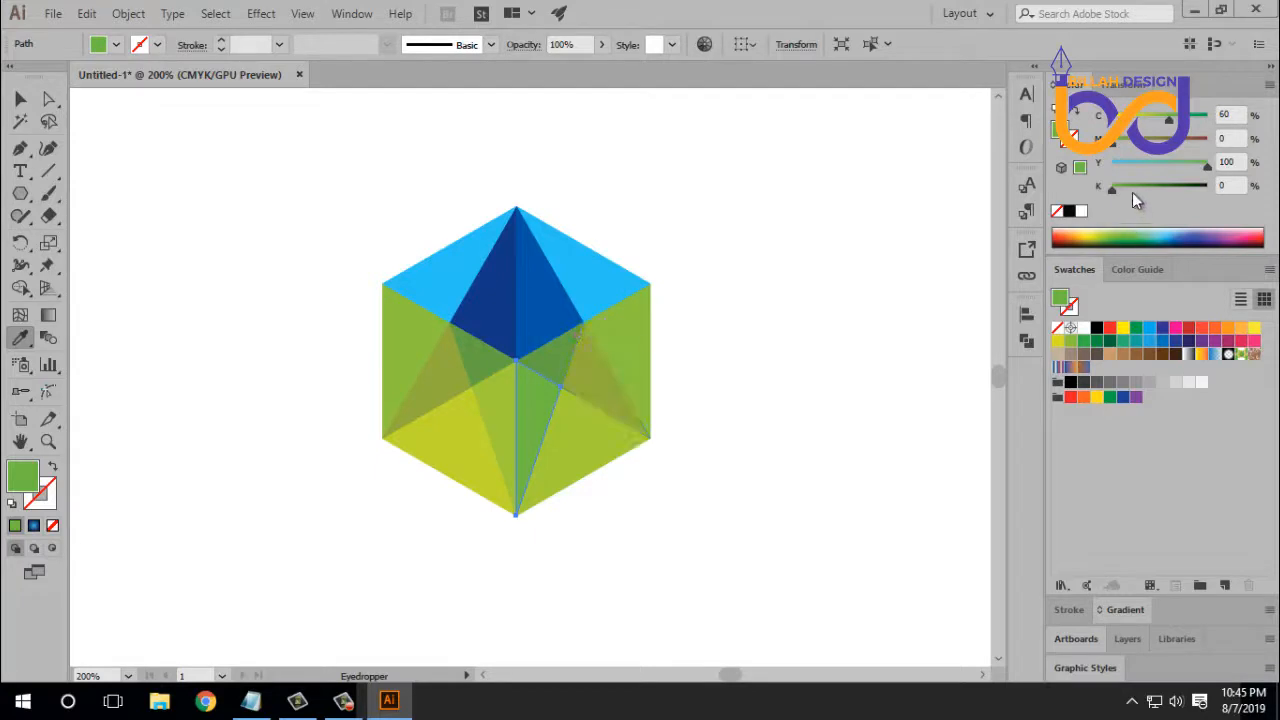
pyautogui.click(1129, 186)
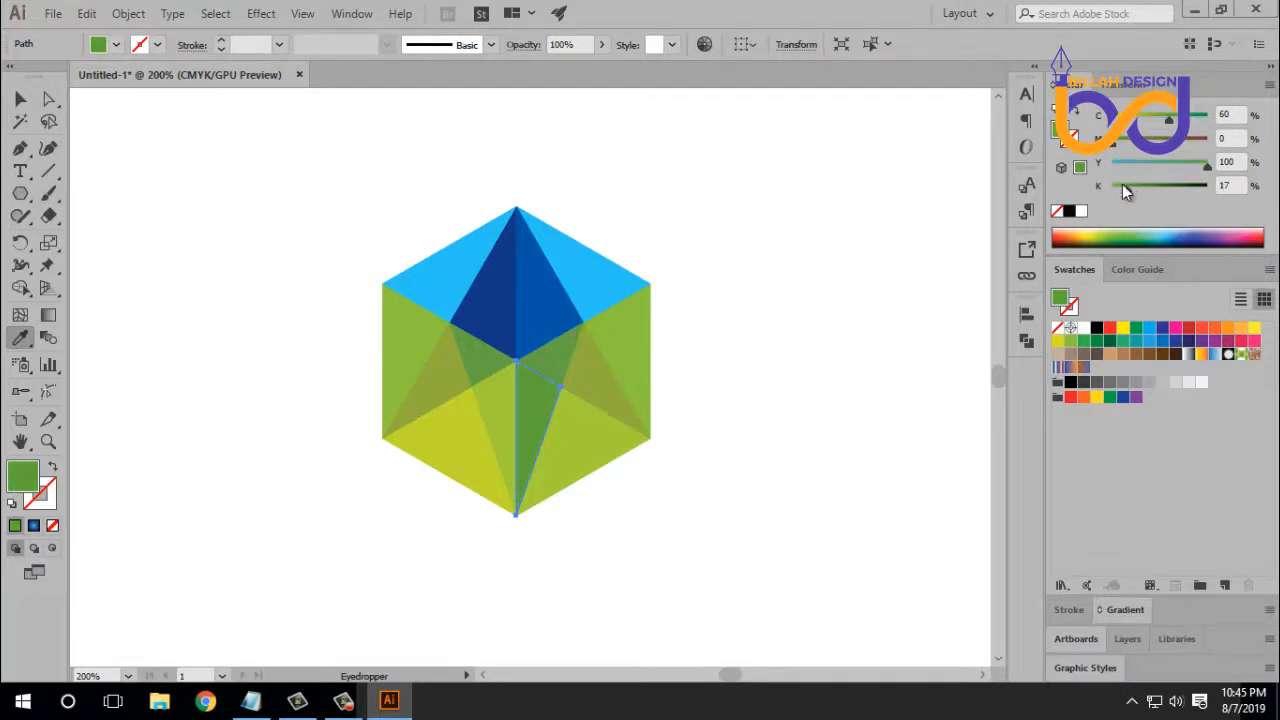
pyautogui.click(1122, 186)
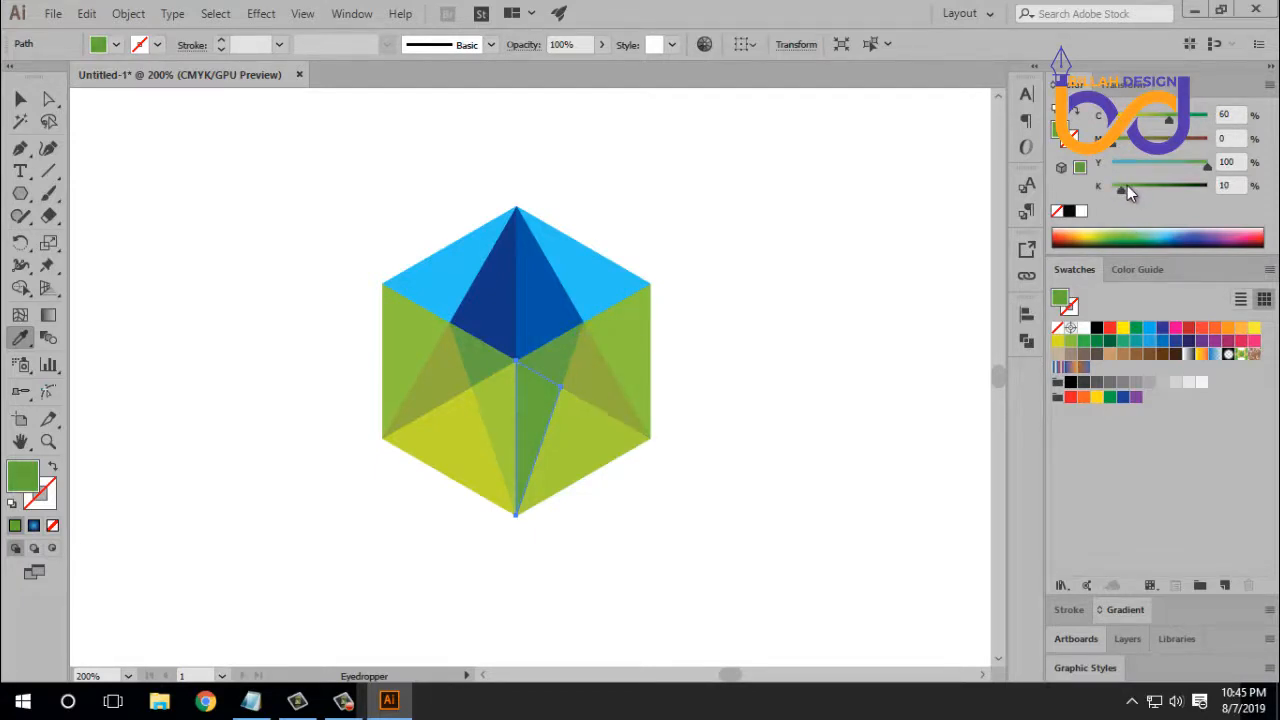
pyautogui.click(20, 98)
pyautogui.click(320, 461)
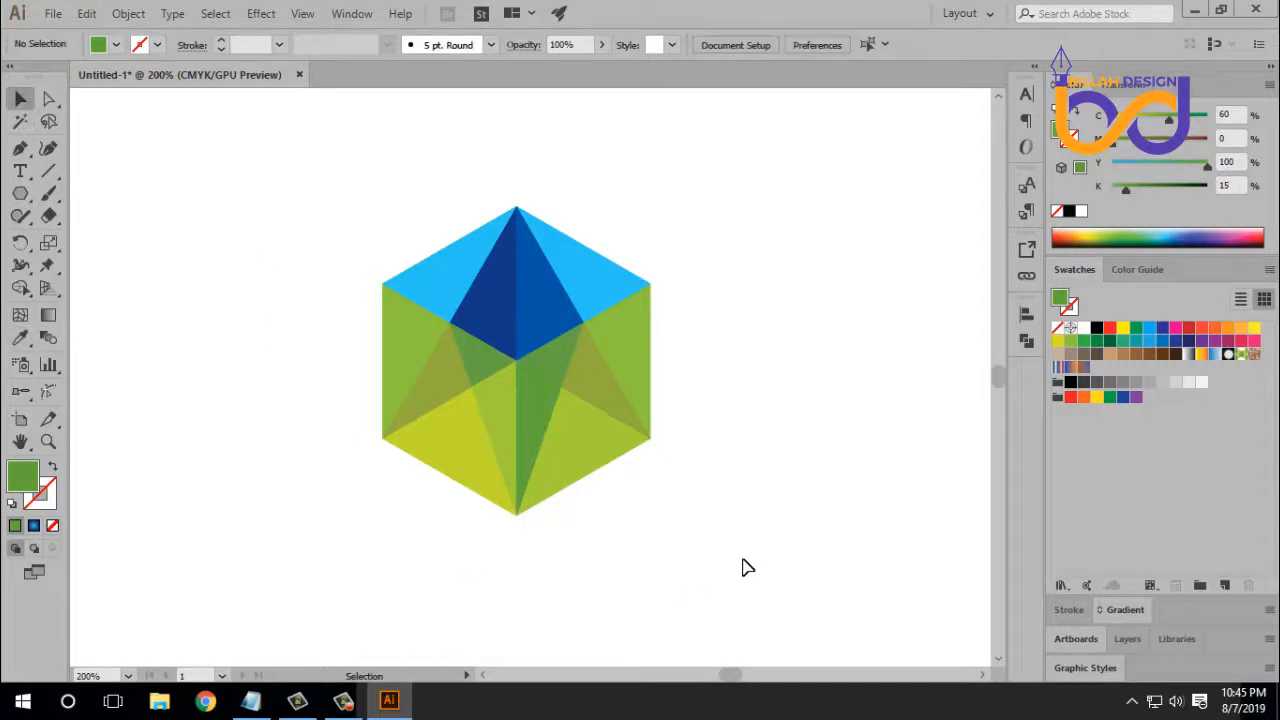
# Set the small triangle below the pyramid's right half to C=67, M=28, Y=100, K=0 and match its left counterpart to the same fill.
pyautogui.click(574, 377)
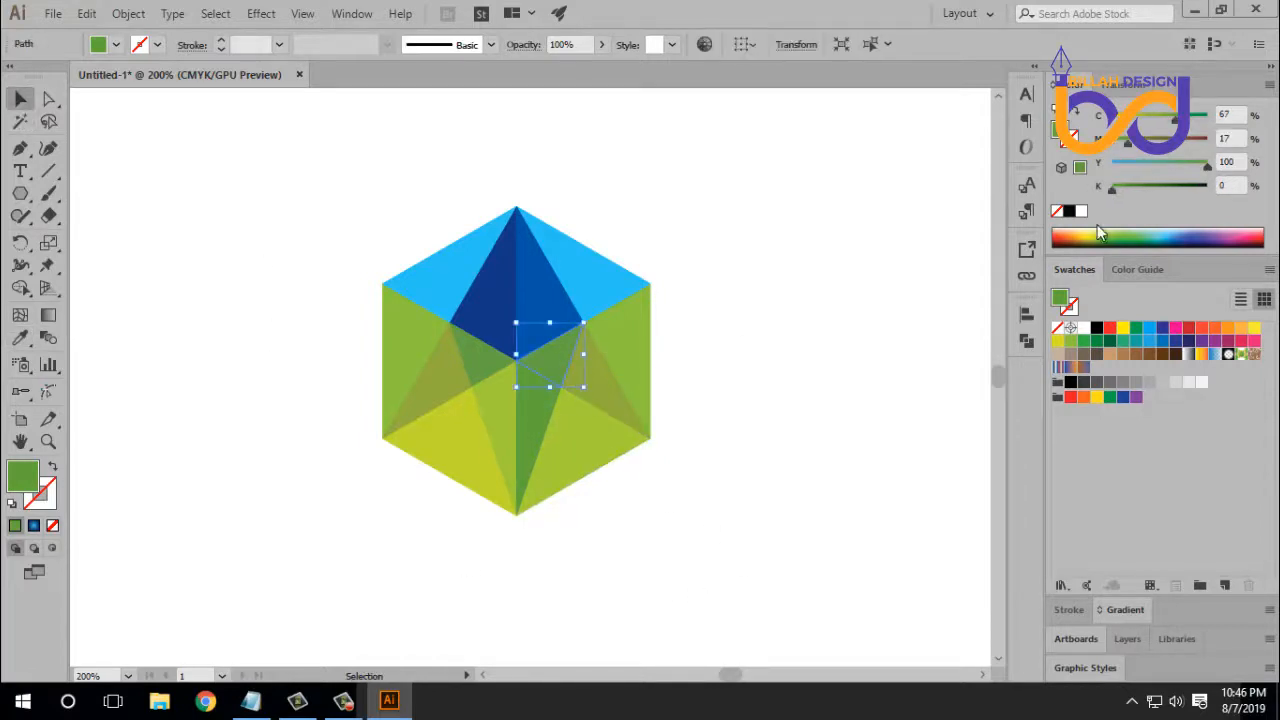
pyautogui.click(785, 333)
pyautogui.click(497, 371)
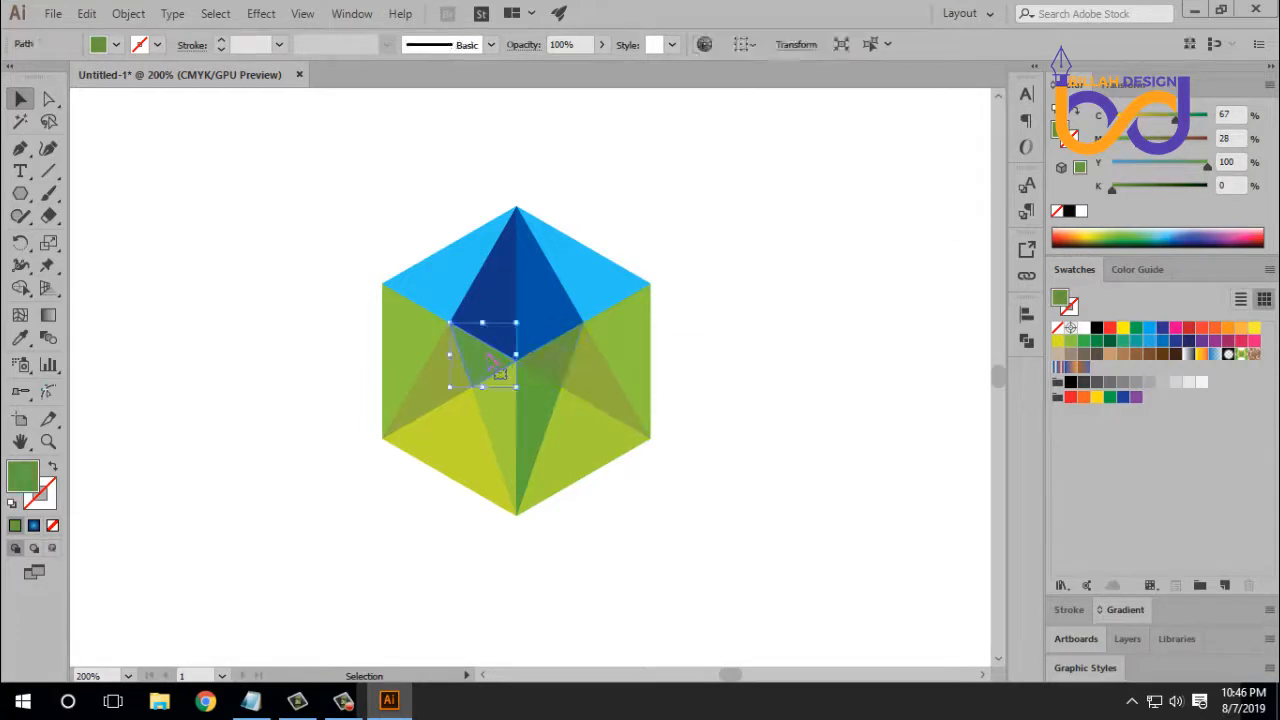
pyautogui.click(20, 338)
pyautogui.click(549, 346)
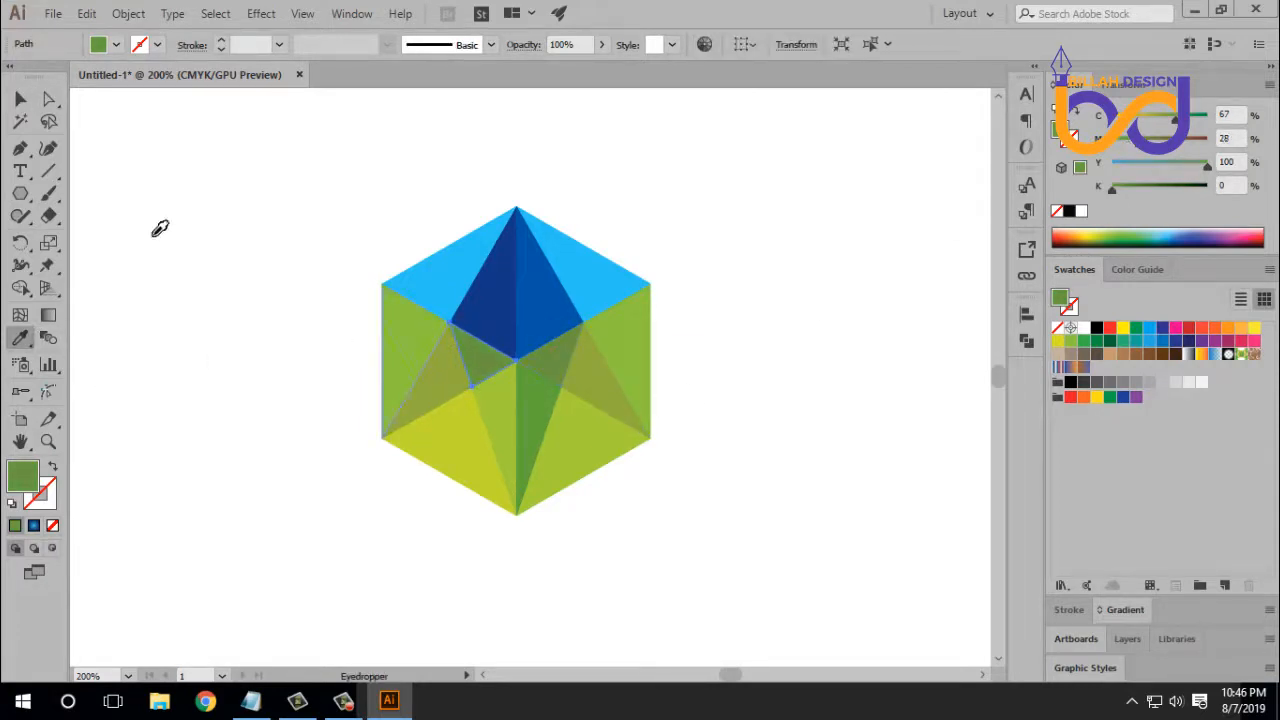
pyautogui.click(20, 99)
pyautogui.click(222, 293)
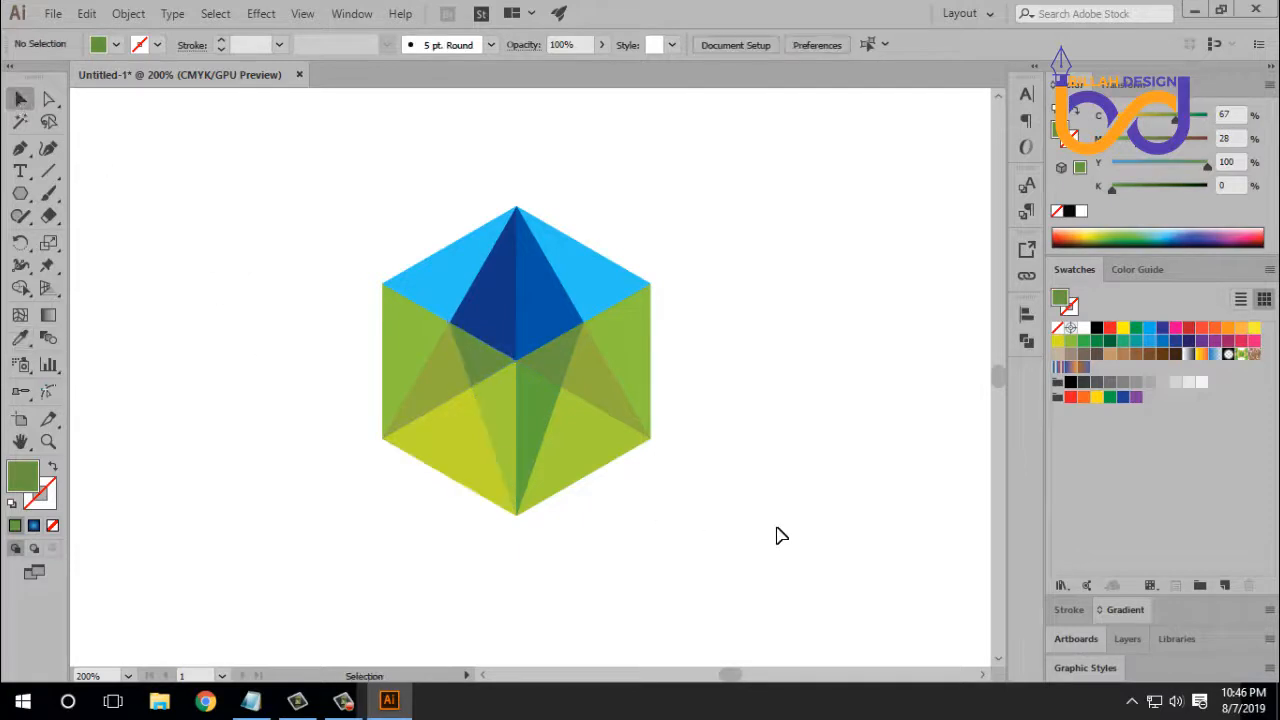
# Group all facets of the hexagon logo and move the group to the artboard's upper-right corner.
pyautogui.hotkey('ctrl', '-')
pyautogui.hotkey('ctrl', '-')
pyautogui.hotkey('ctrl', '-')
pyautogui.hotkey('ctrl', '-')
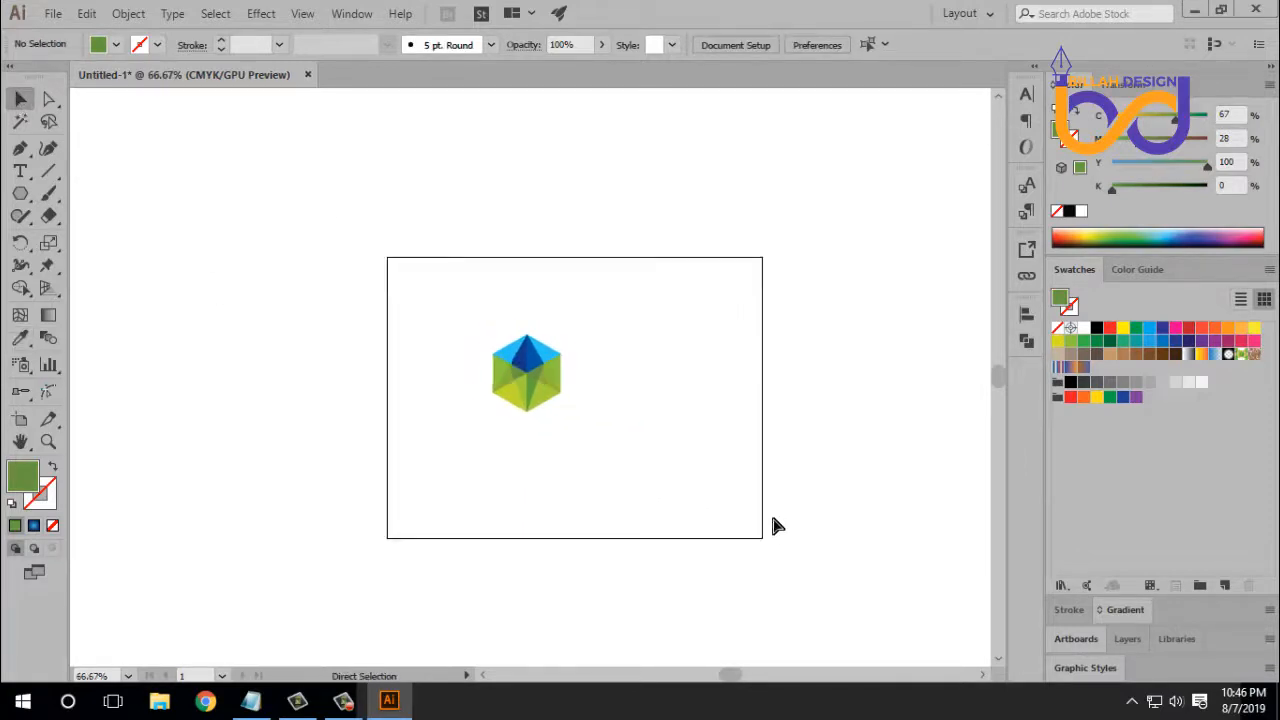
pyautogui.hotkey('ctrl', '=')
pyautogui.hotkey('ctrl', '=')
pyautogui.moveTo(418, 236); pyautogui.dragTo(695, 515)
pyautogui.hotkey('ctrl', 'g')
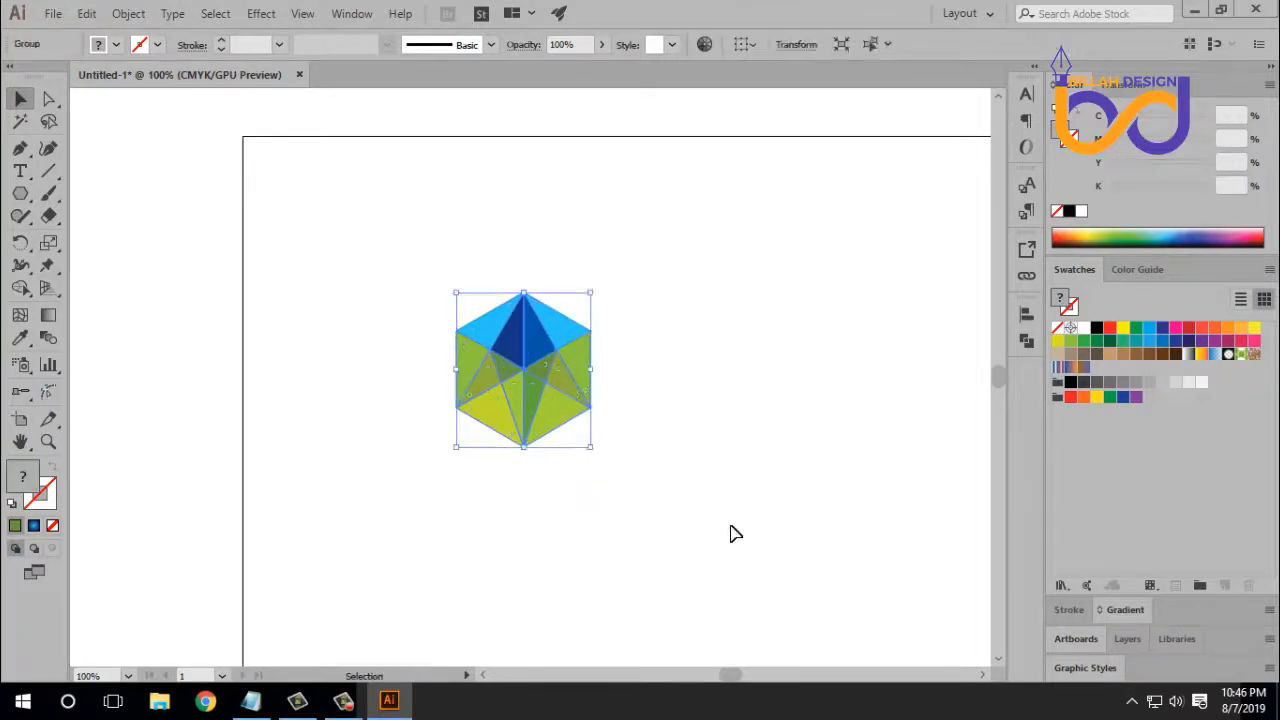
pyautogui.click(733, 531)
pyautogui.moveTo(570, 384); pyautogui.dragTo(849, 271)
pyautogui.moveTo(637, 427); pyautogui.dragTo(663, 418)
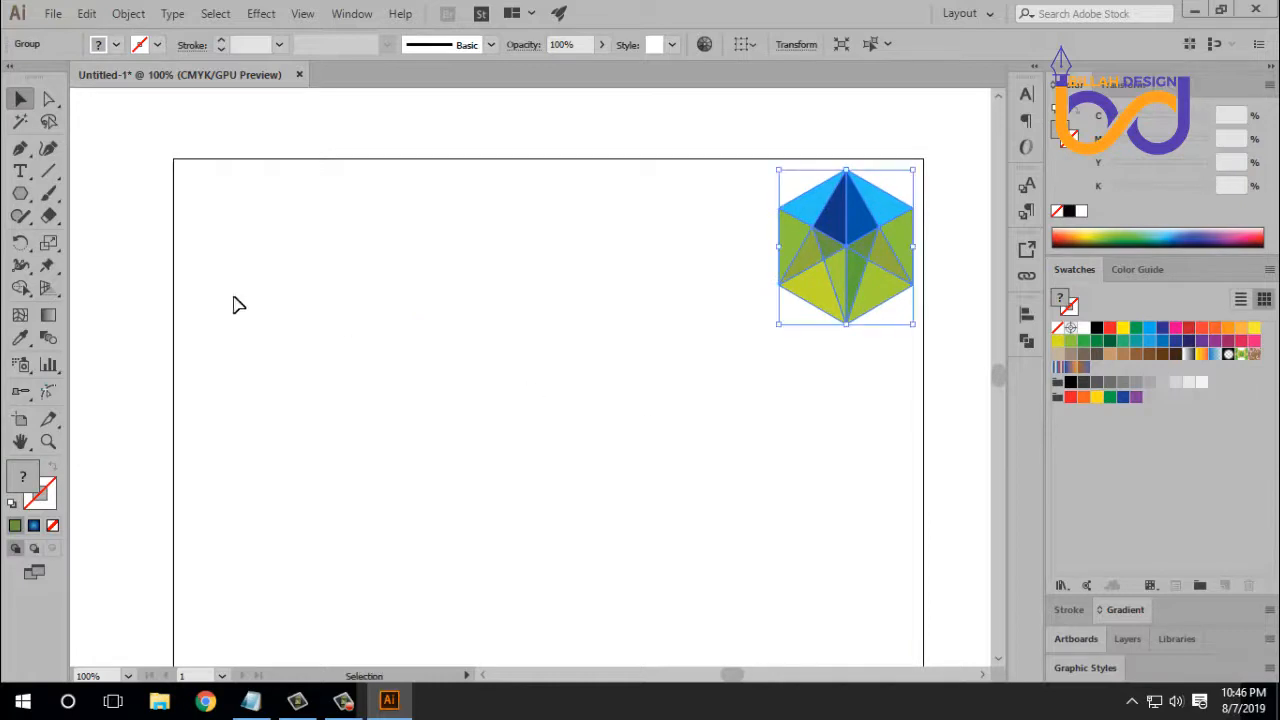
# Draw a new hexagon in the blank area left of the finished logo and rotate it so a vertex points straight up.
pyautogui.click(20, 193)
pyautogui.moveTo(485, 361); pyautogui.dragTo(511, 431)
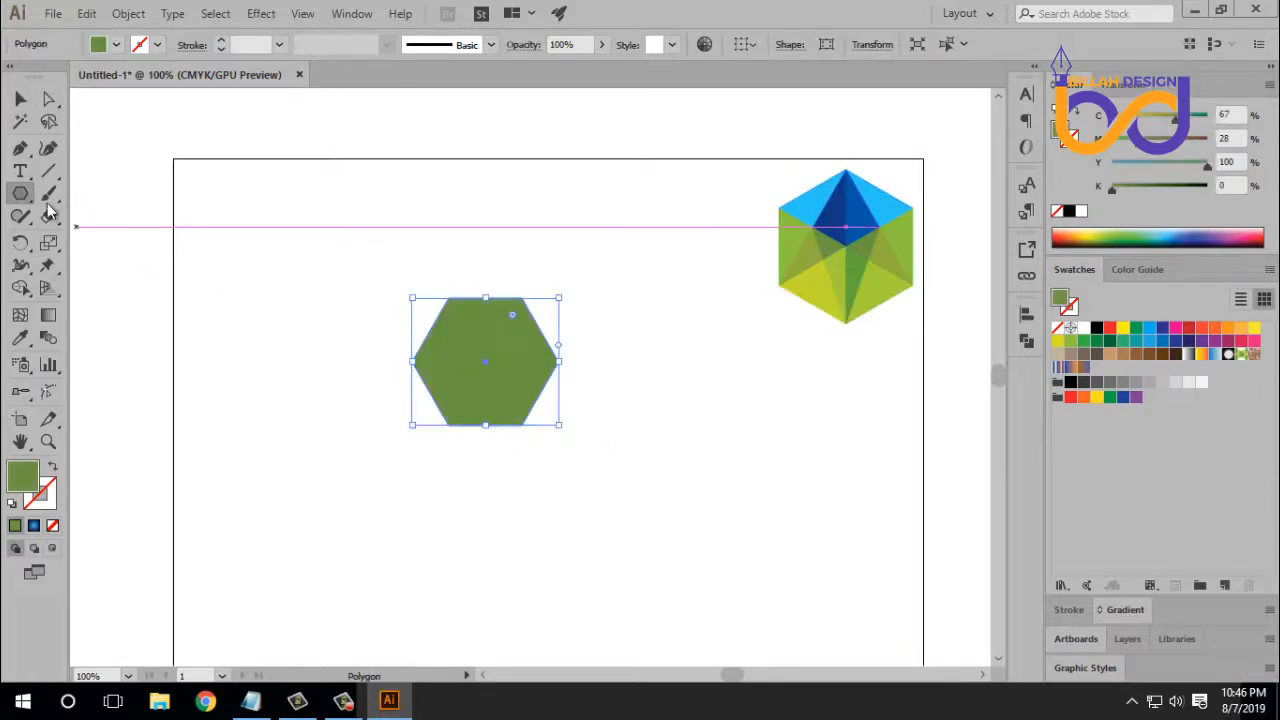
pyautogui.click(20, 100)
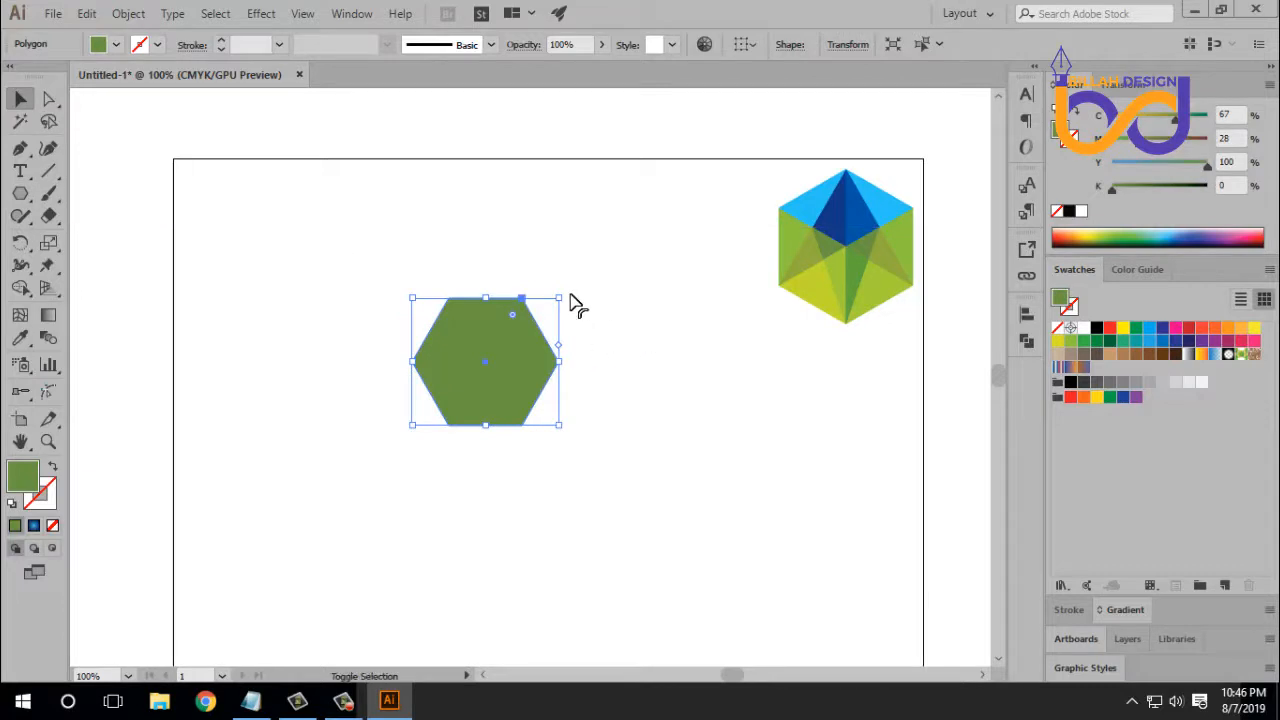
pyautogui.moveTo(568, 306); pyautogui.dragTo(596, 425)
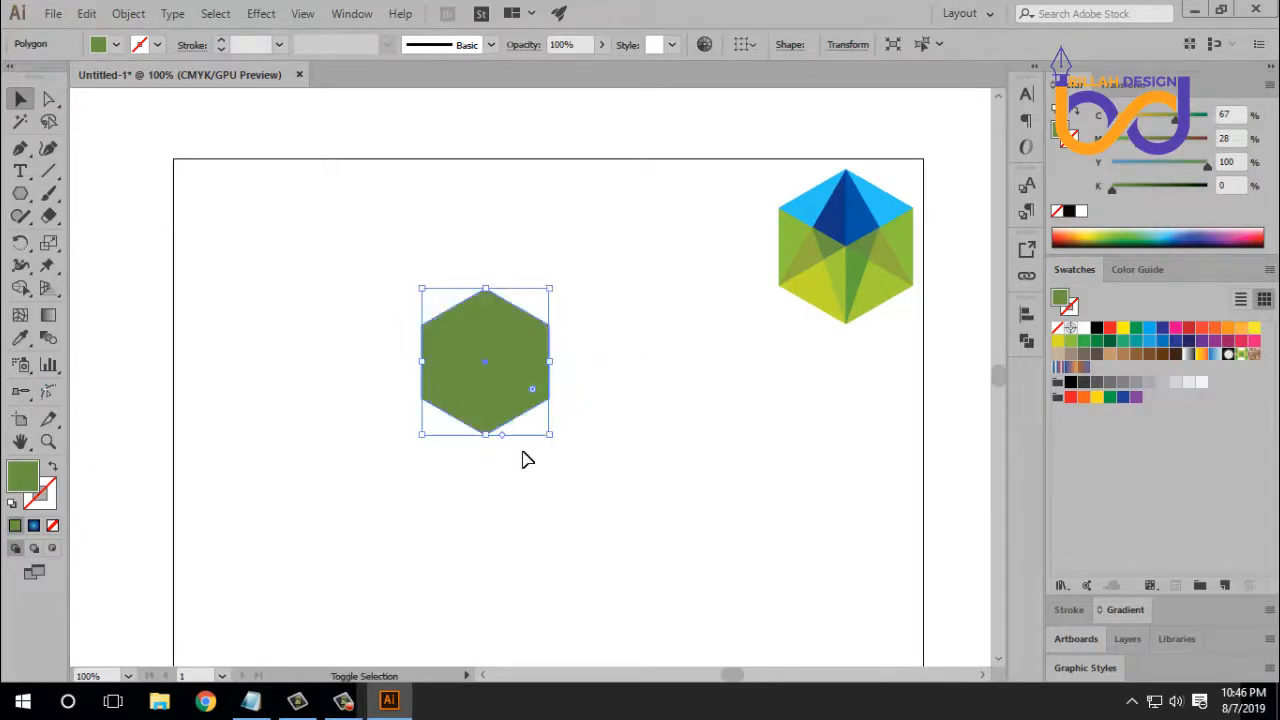
# Give the new hexagon no fill and a black 1 pt stroke.
pyautogui.click(55, 469)
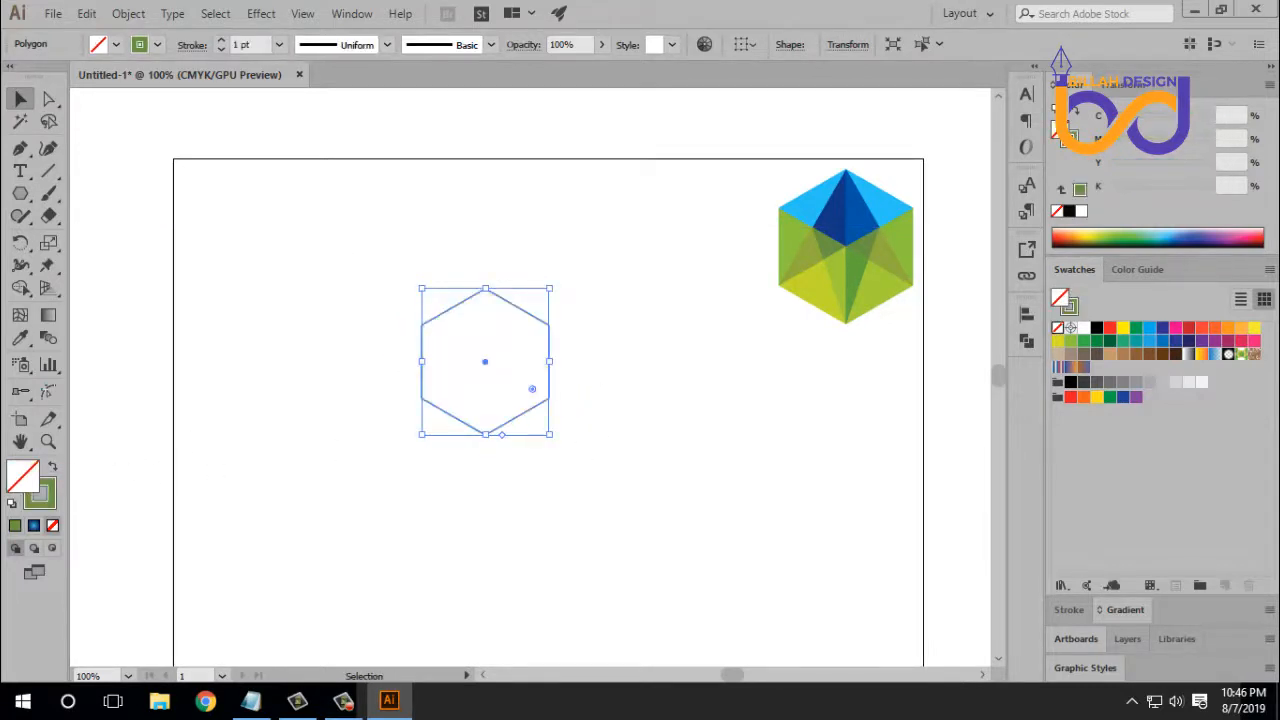
pyautogui.click(52, 502)
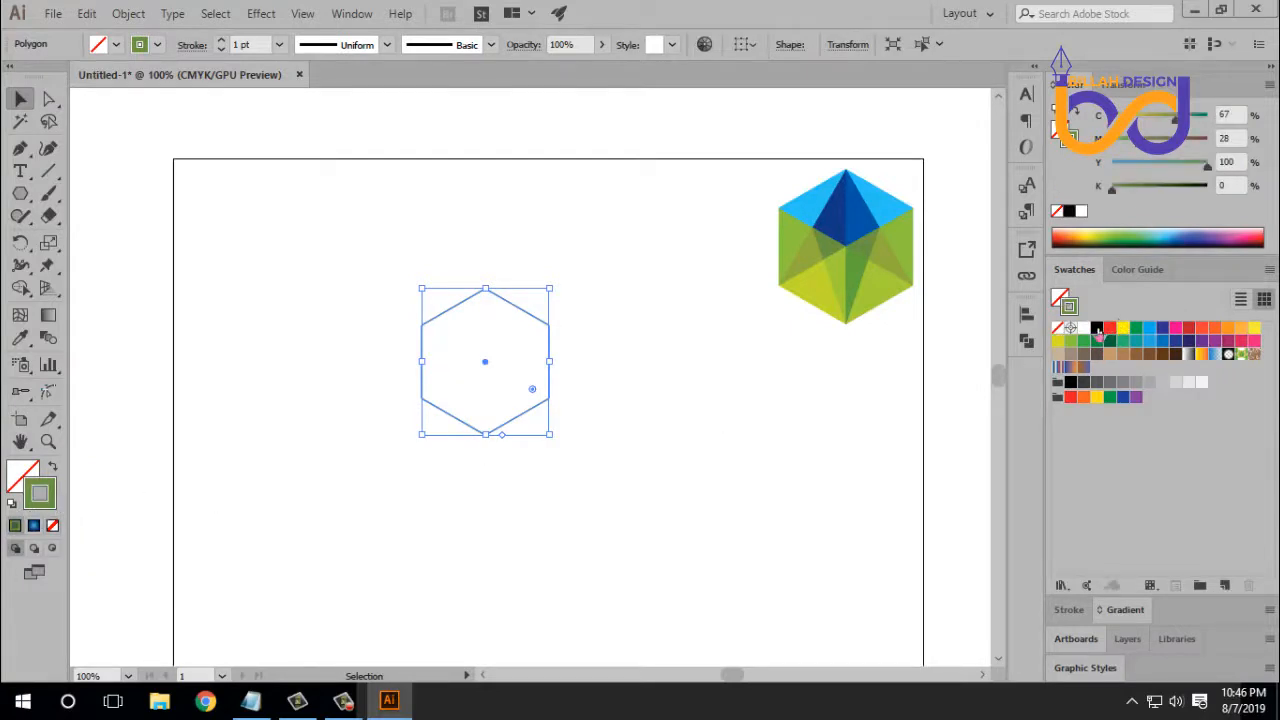
pyautogui.click(1097, 328)
pyautogui.click(708, 454)
# Scale the outlined hexagon down to about half its size, keeping its top vertex in place.
pyautogui.hotkey('ctrl', '=')
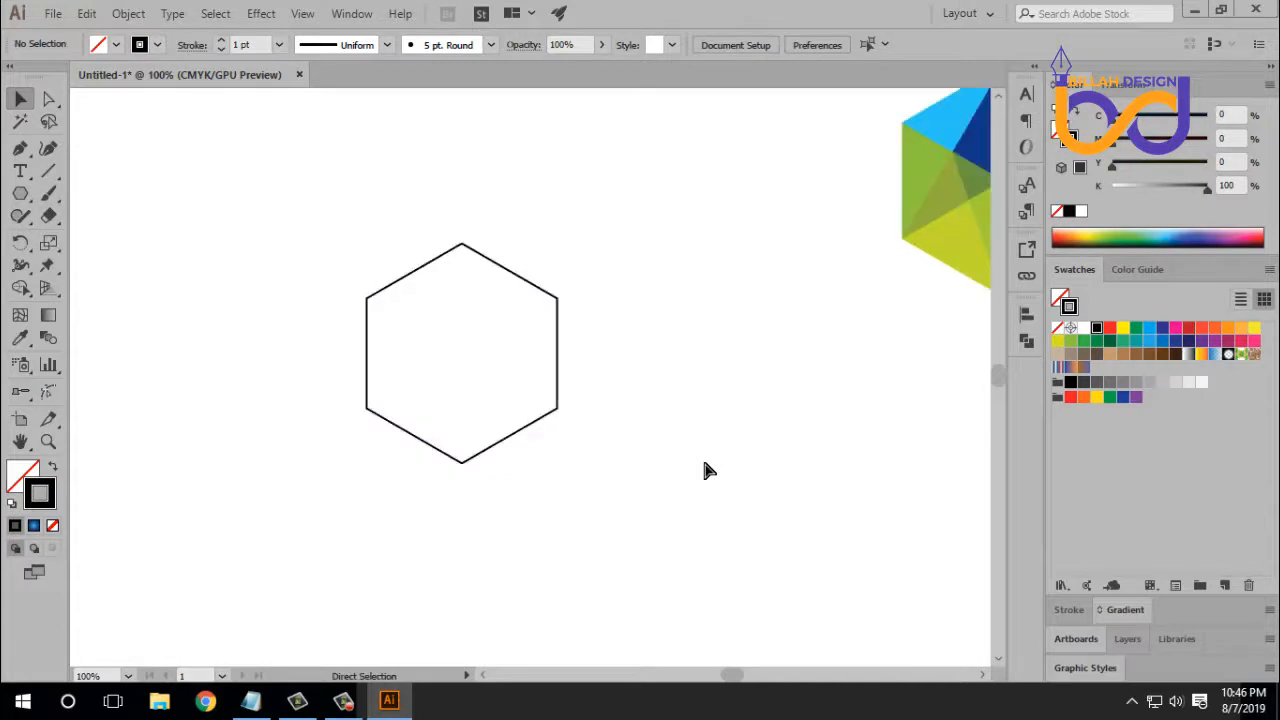
pyautogui.scroll(-2, 683, 426)
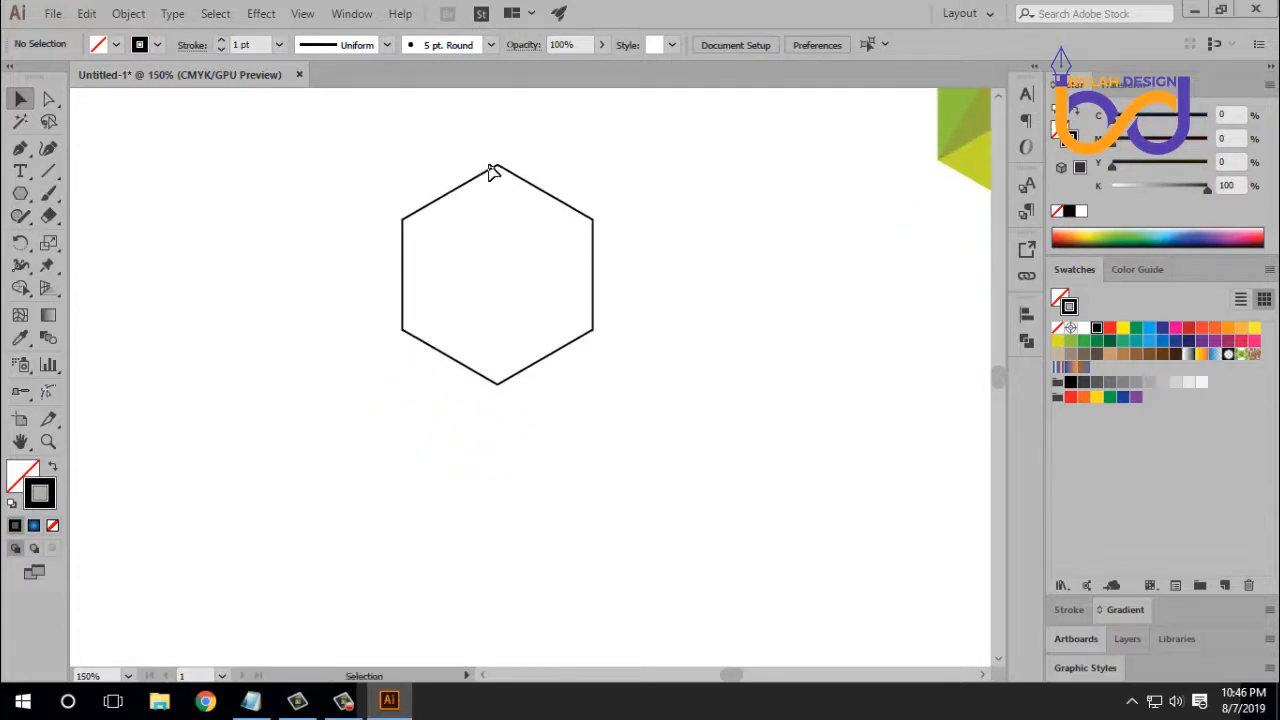
pyautogui.click(490, 167)
pyautogui.moveTo(498, 385); pyautogui.dragTo(506, 270)
pyautogui.click(514, 417)
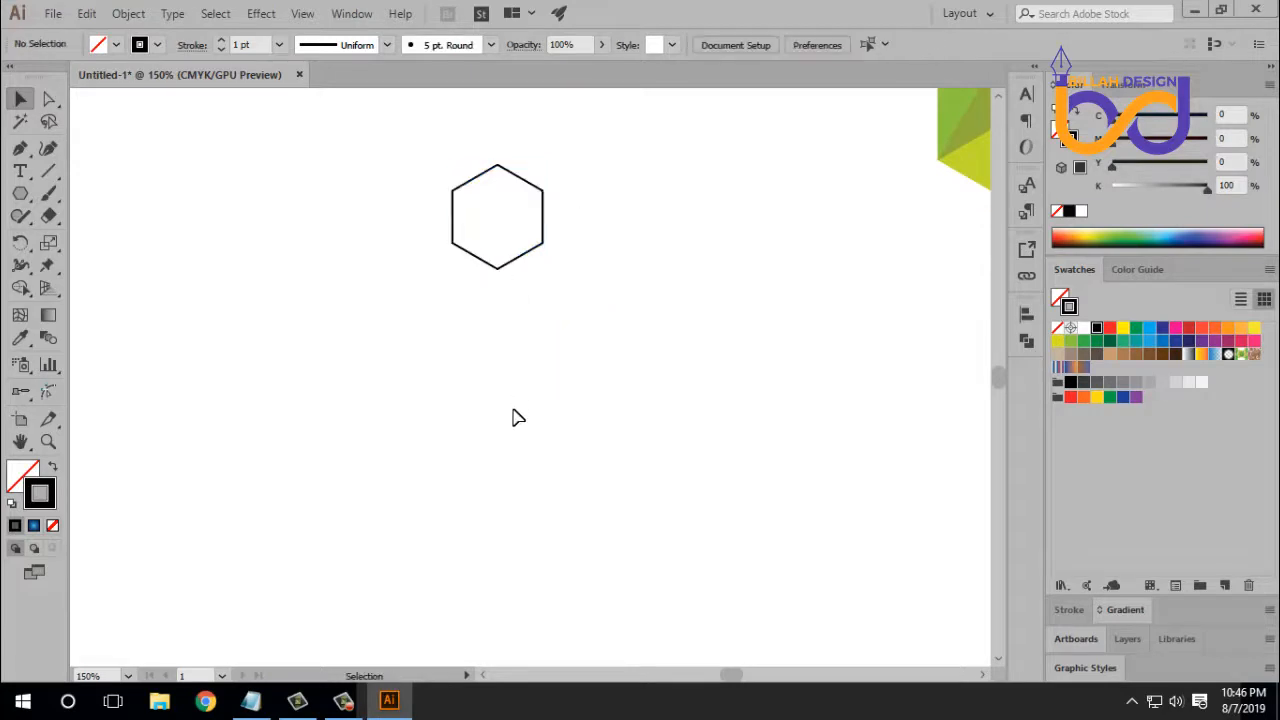
# Draw a vertical line from just below the hexagon's bottom vertex to its center and set both objects' stroke to 2 pt.
pyautogui.click(48, 171)
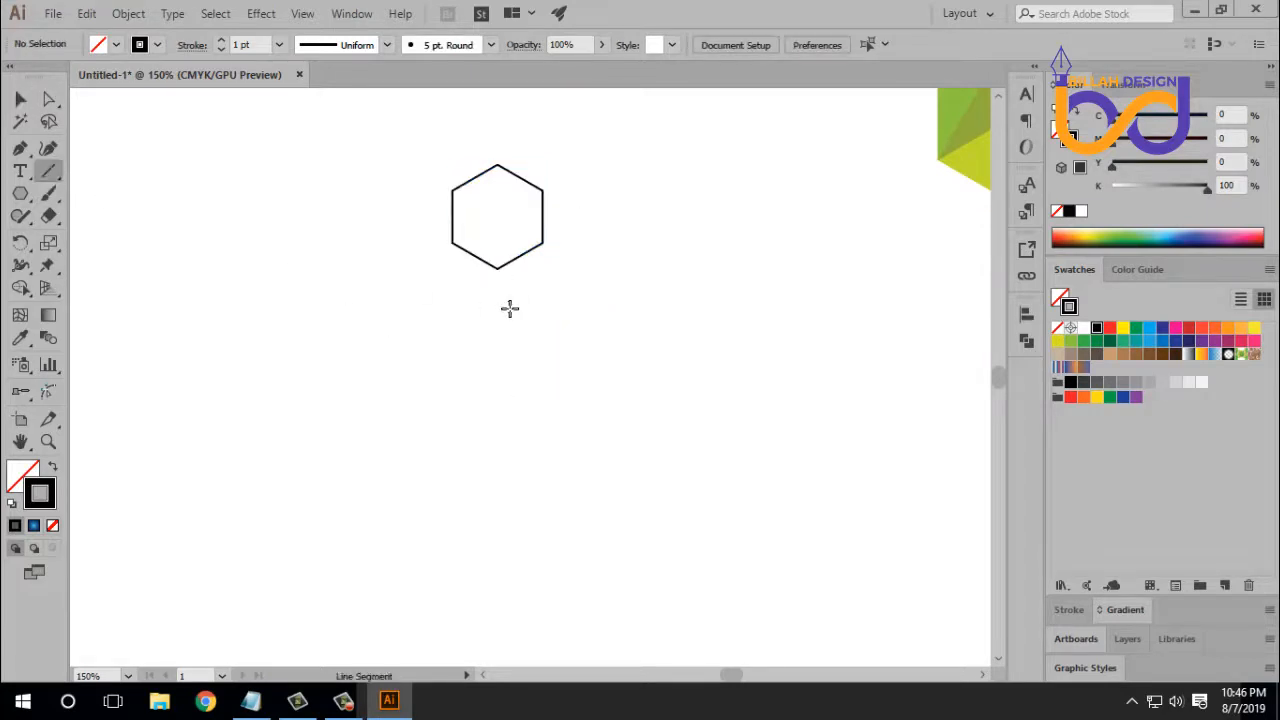
pyautogui.moveTo(496, 290); pyautogui.dragTo(497, 217)
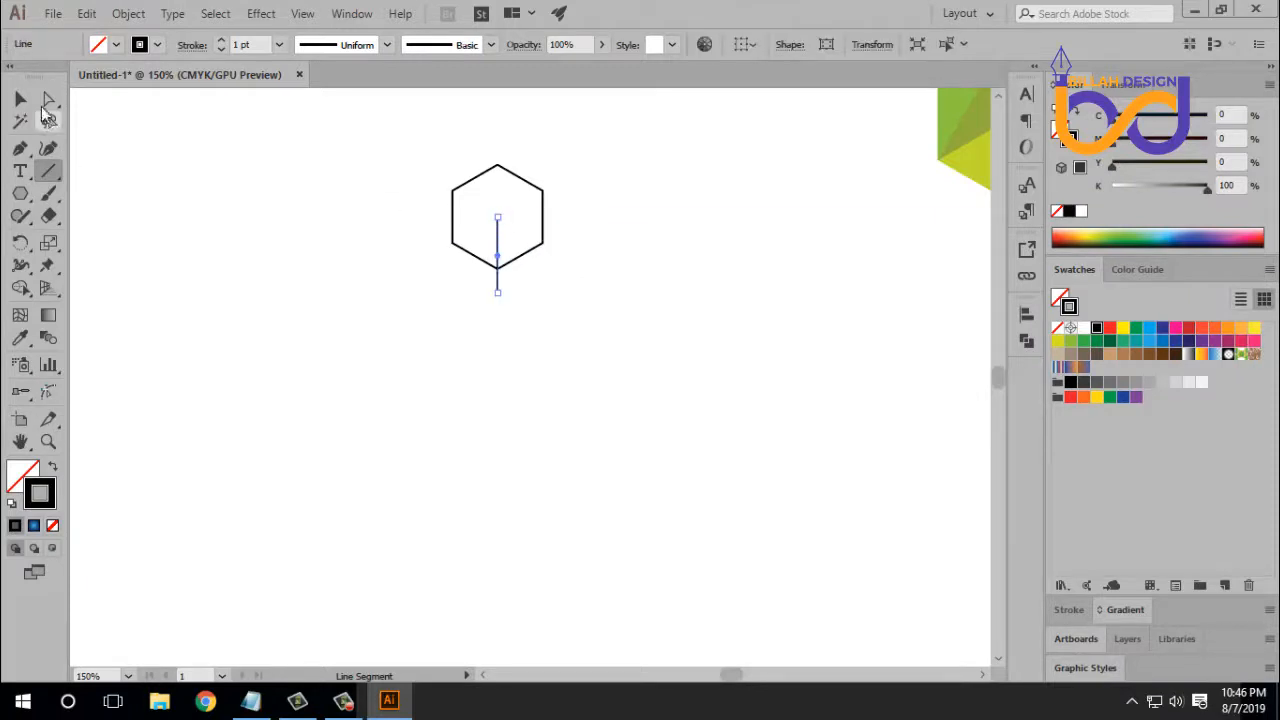
pyautogui.click(22, 100)
pyautogui.click(422, 422)
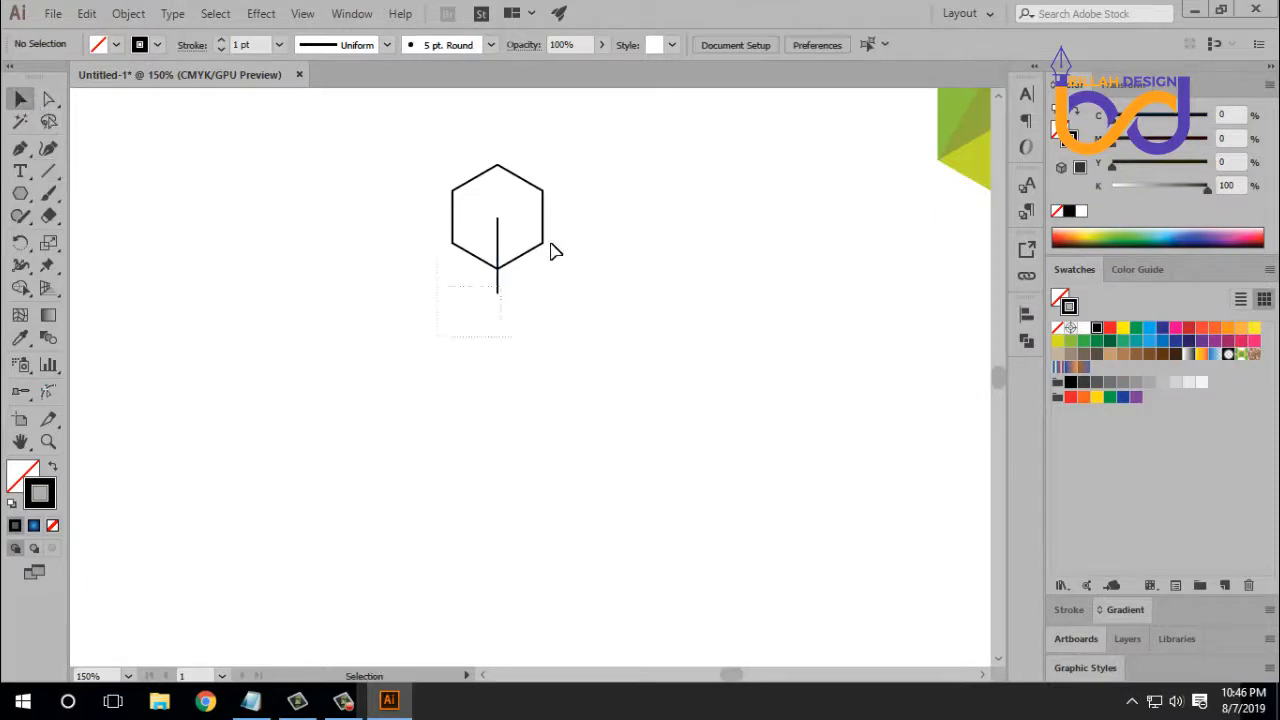
pyautogui.moveTo(606, 218); pyautogui.dragTo(315, 366)
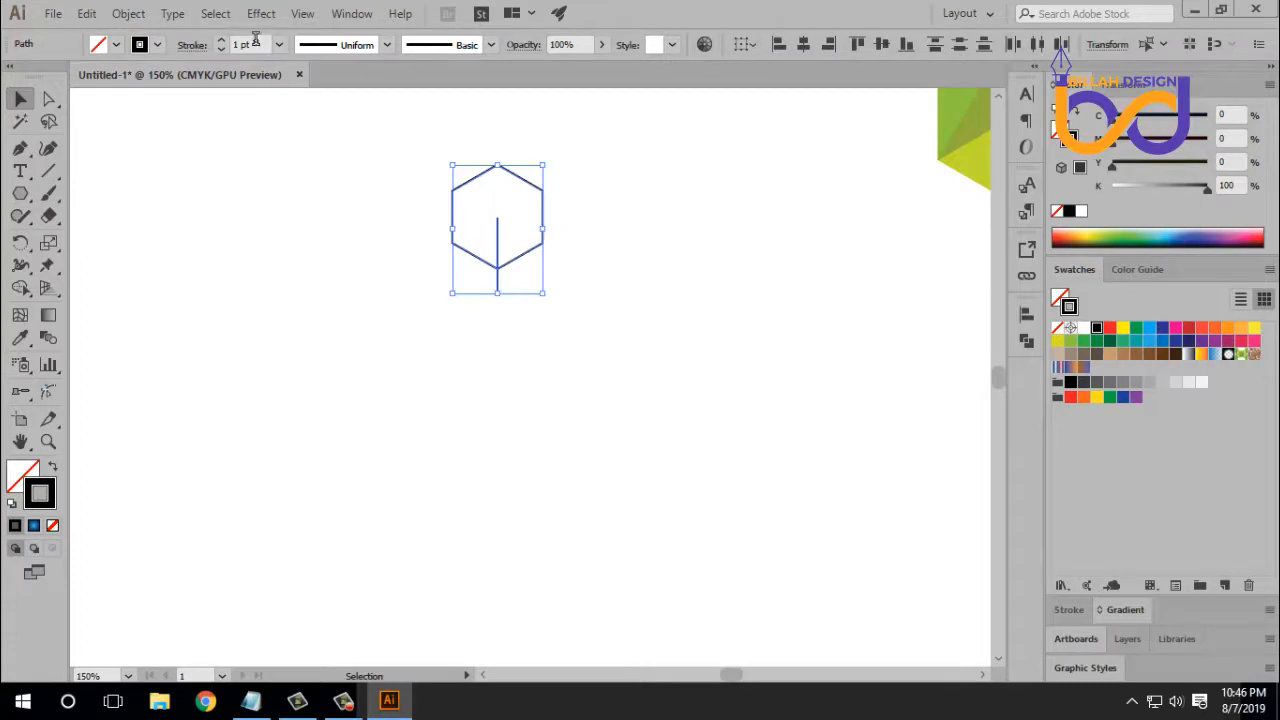
pyautogui.scroll(1, 256, 39)
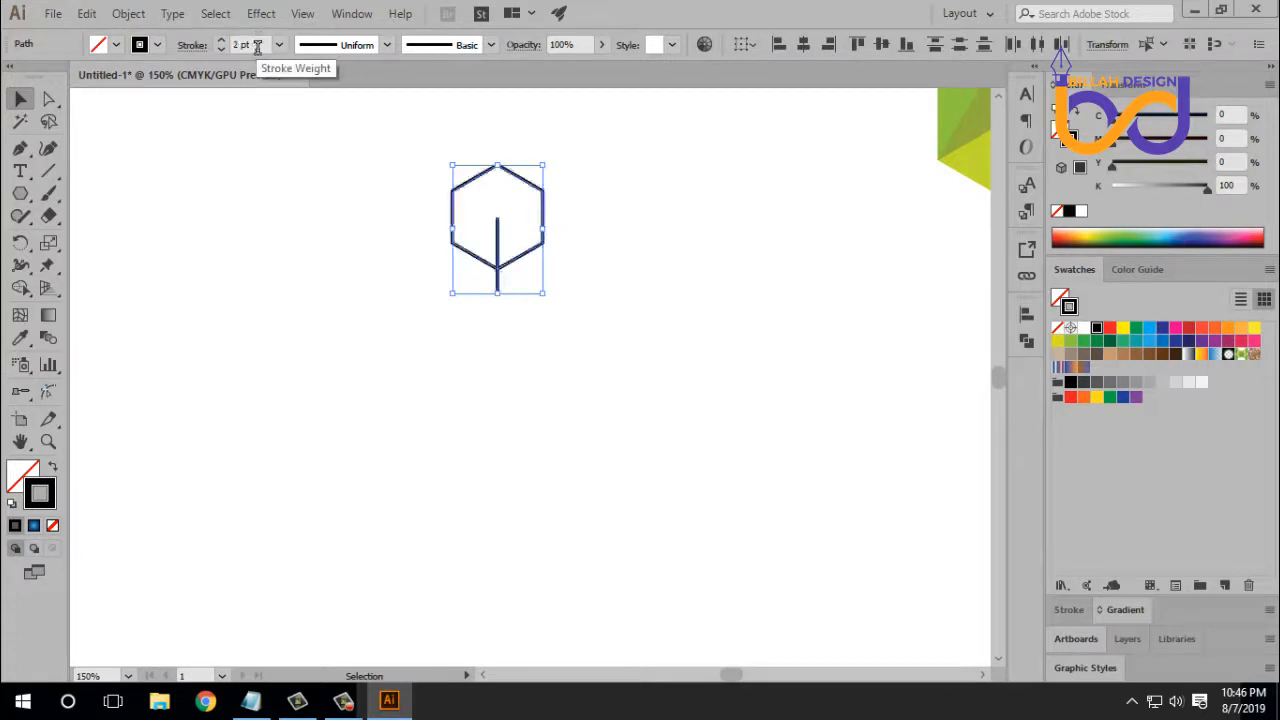
# Create a rotated copy of the hexagon and its line around the line's lower endpoint.
pyautogui.click(20, 244)
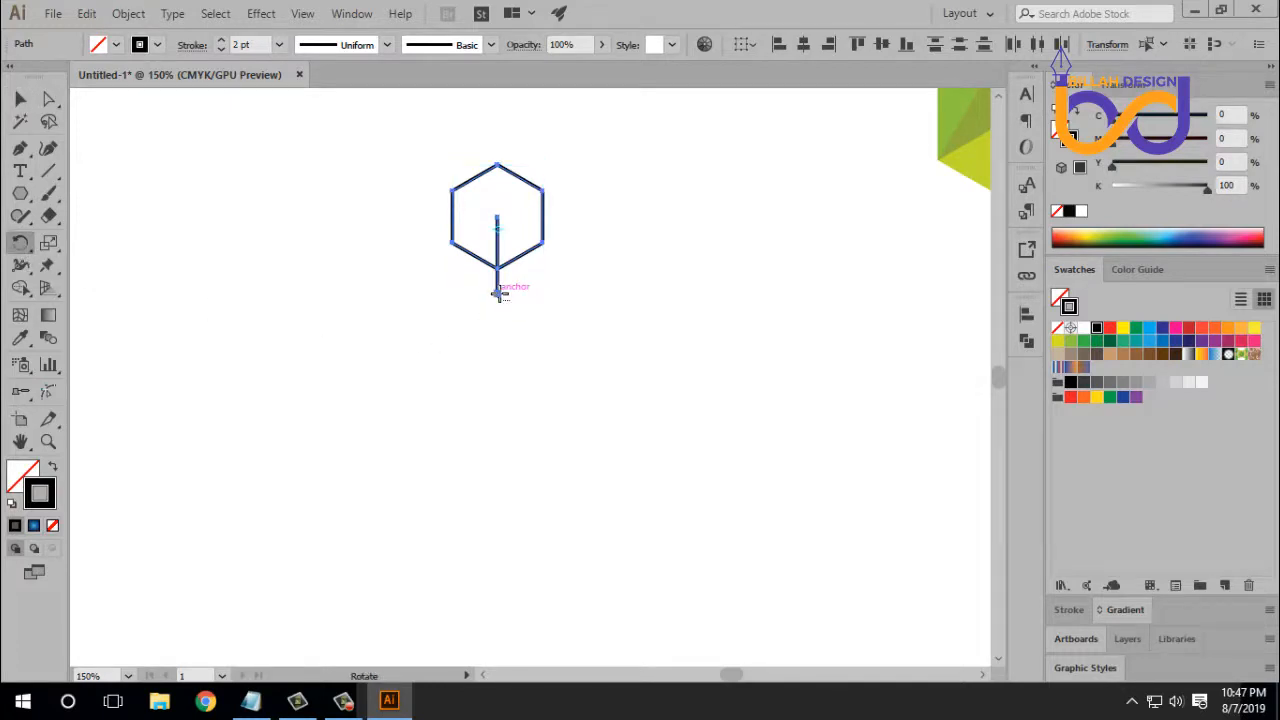
pyautogui.keyDown('alt'); pyautogui.click(498, 292); pyautogui.keyUp('alt')
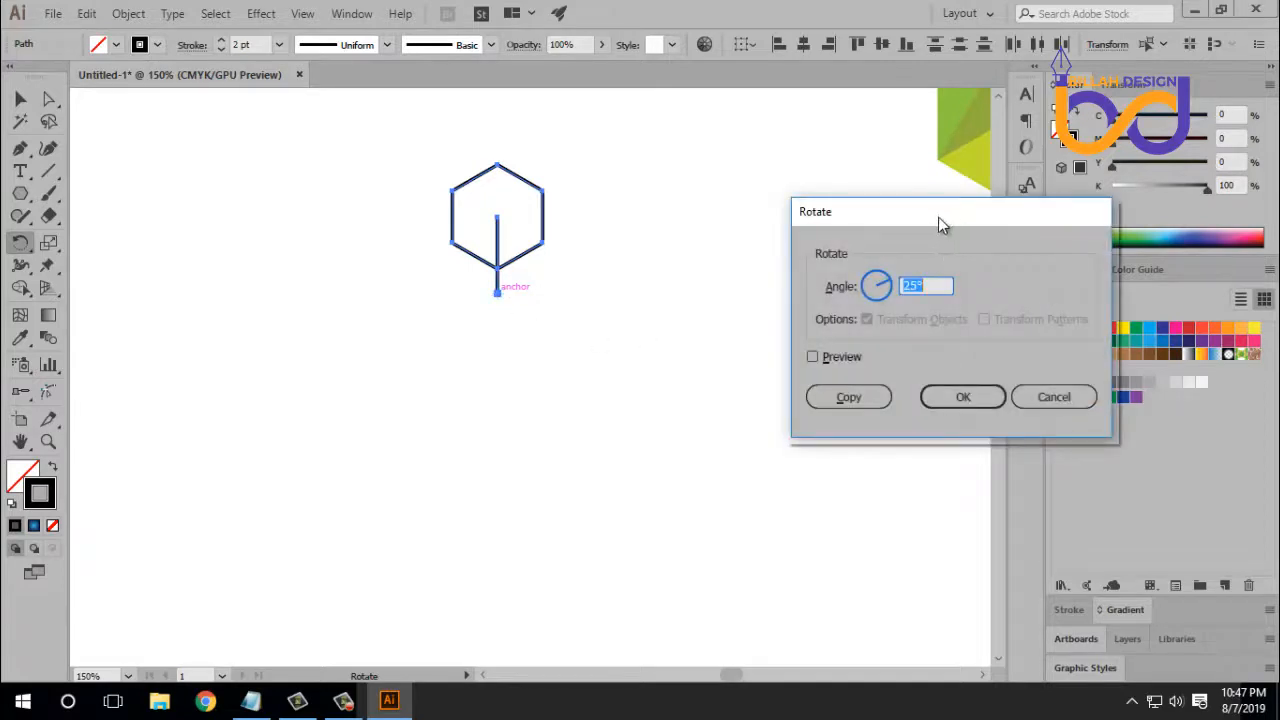
pyautogui.moveTo(938, 217); pyautogui.dragTo(800, 206)
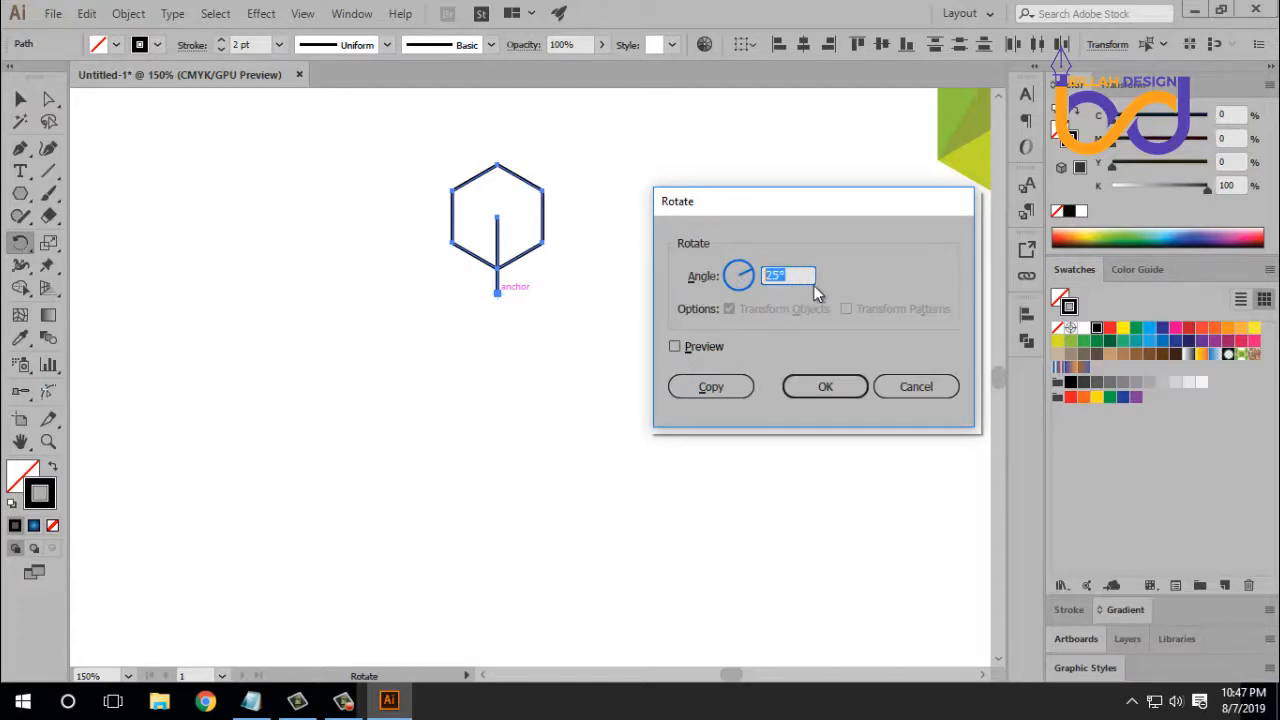
pyautogui.click(720, 387)
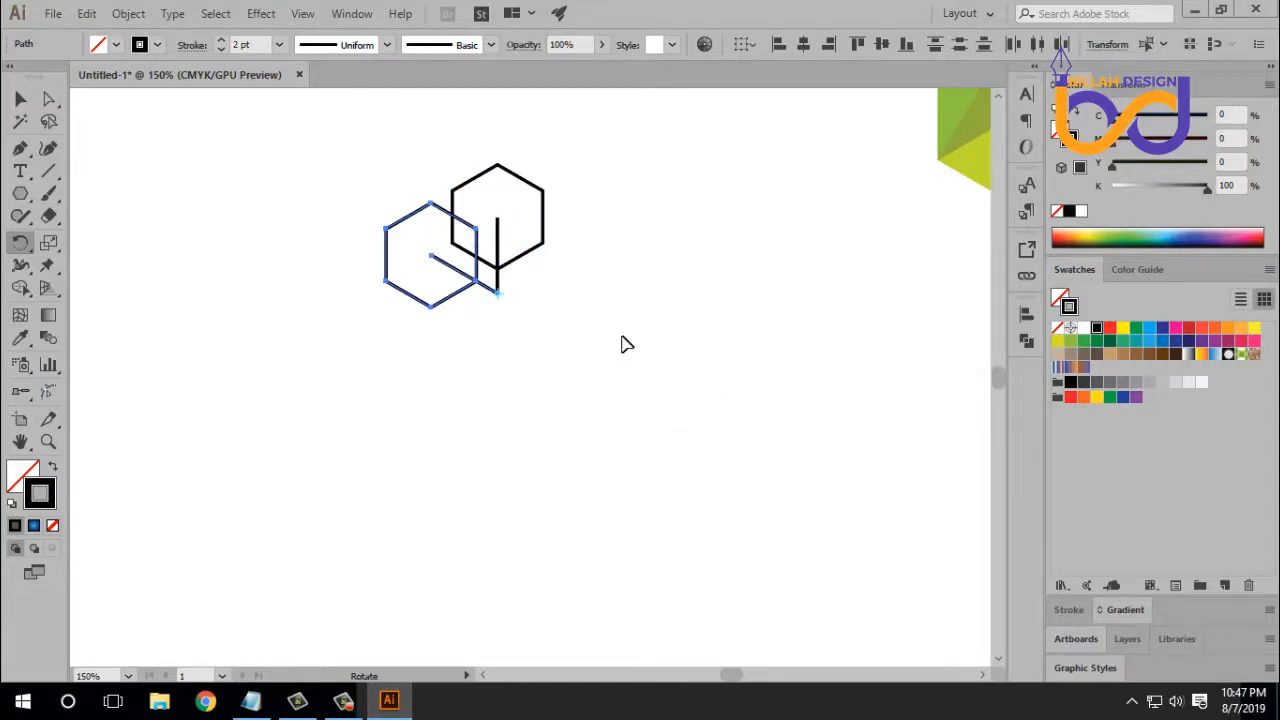
# Repeat the rotated copy until six hexagons form a complete ring around the shared line endpoint.
pyautogui.press('v')
pyautogui.hotkey('ctrl', 'd')
pyautogui.hotkey('ctrl', 'd')
pyautogui.hotkey('ctrl', 'd')
pyautogui.hotkey('ctrl', 'd')
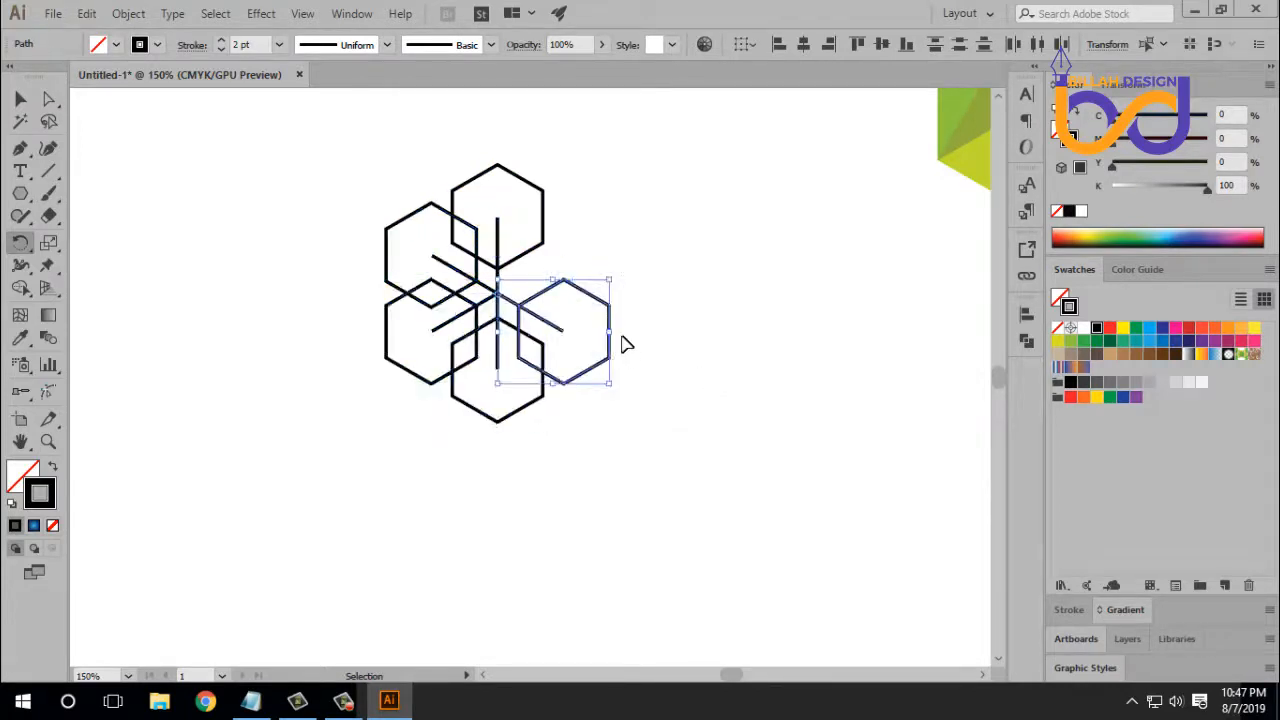
pyautogui.press('r')
pyautogui.click(15, 100)
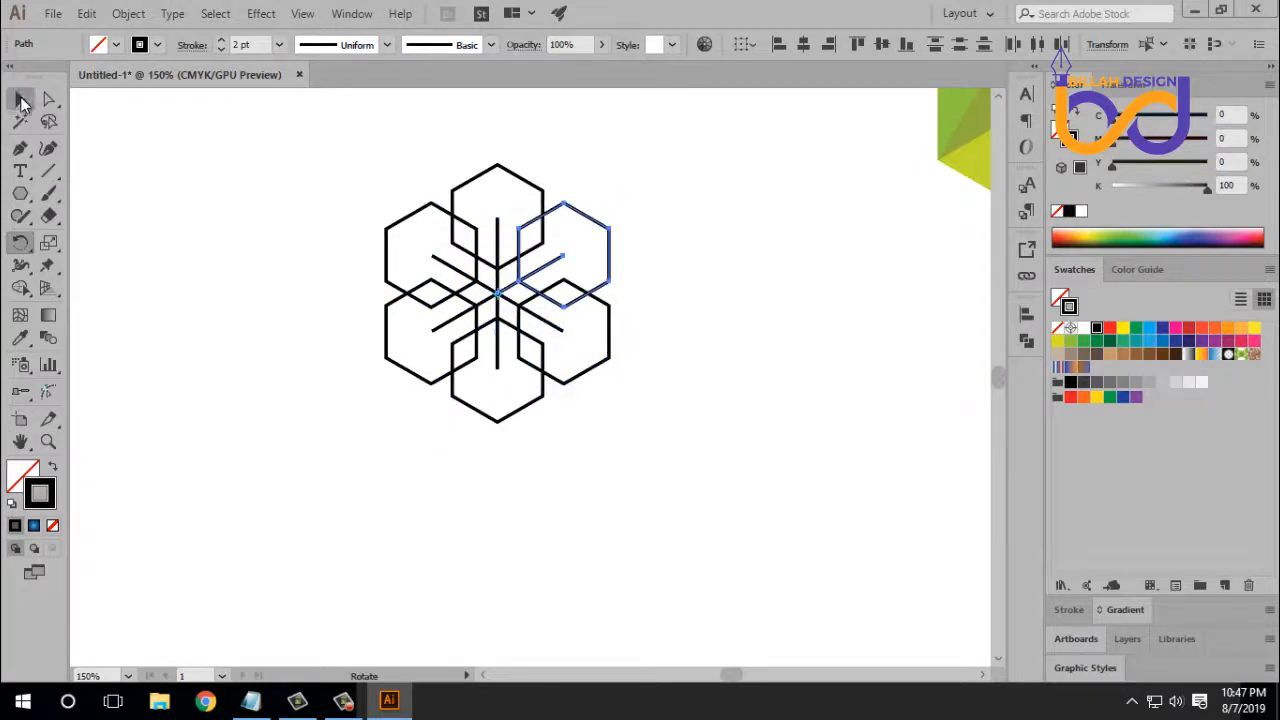
# Expand the strokes of all six hexagons and their center lines into filled shapes.
pyautogui.scroll(1, 709, 450)
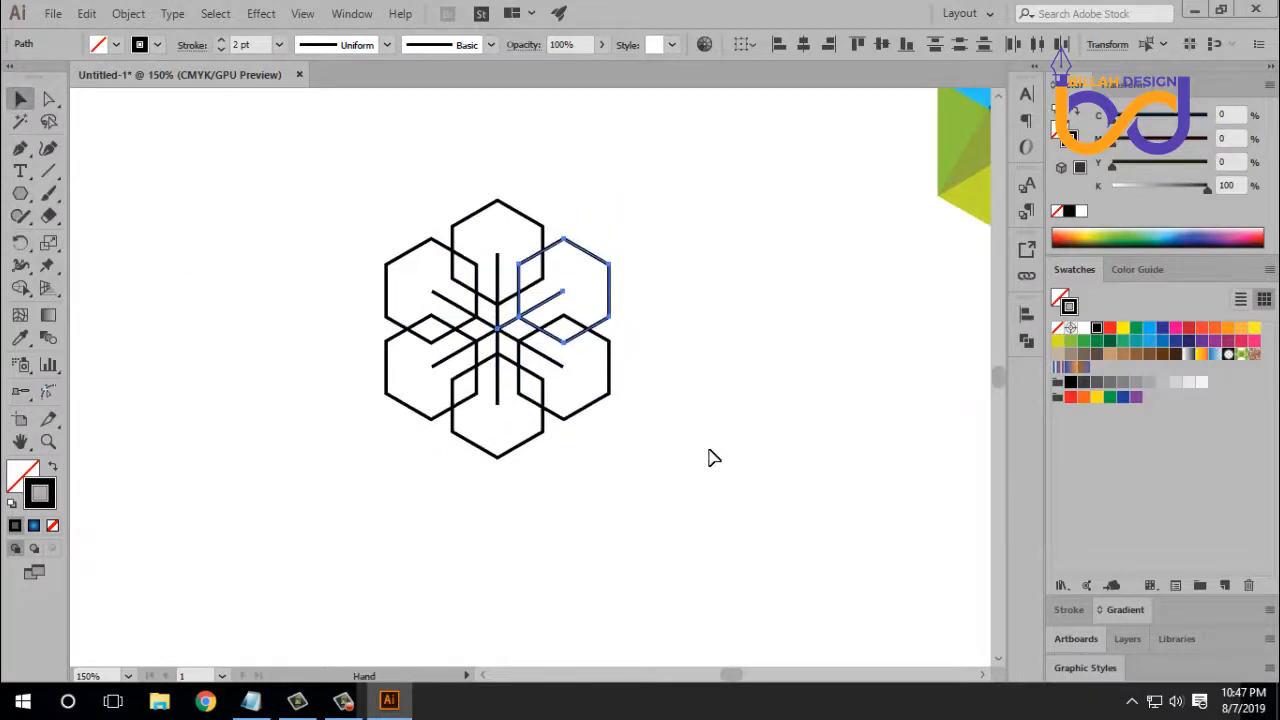
pyautogui.click(709, 458)
pyautogui.moveTo(689, 182); pyautogui.dragTo(306, 497)
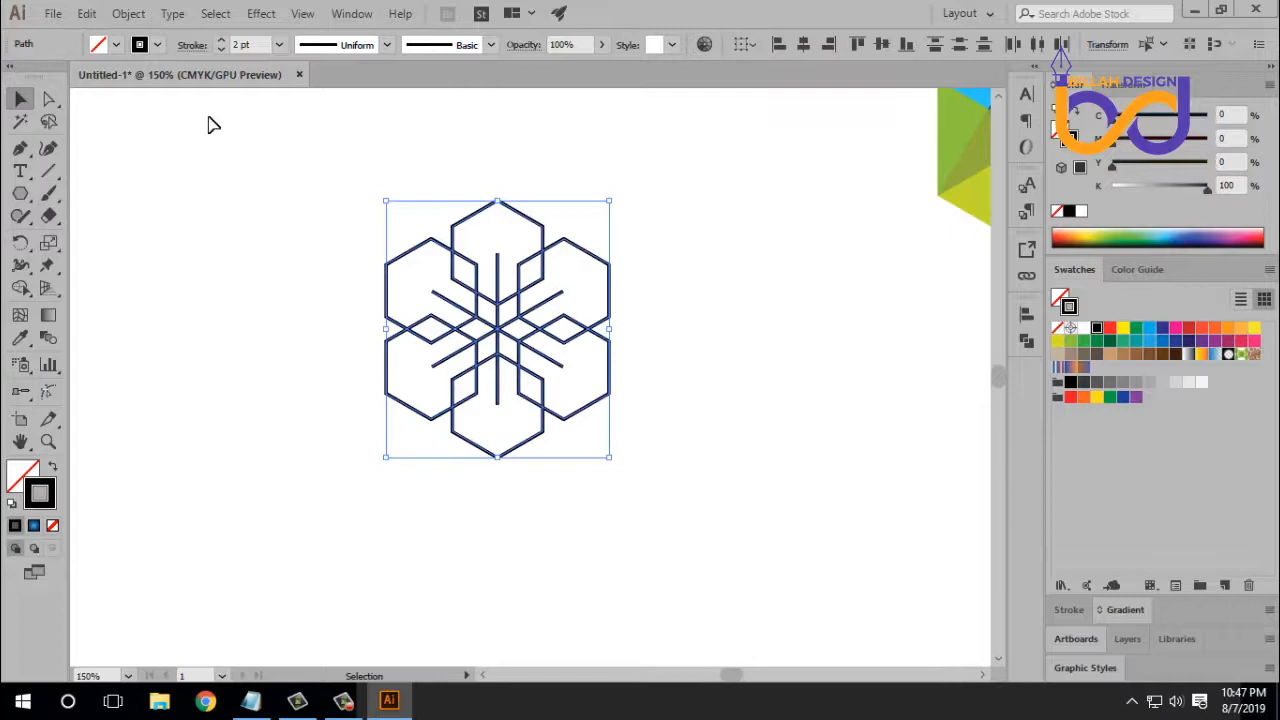
pyautogui.click(138, 16)
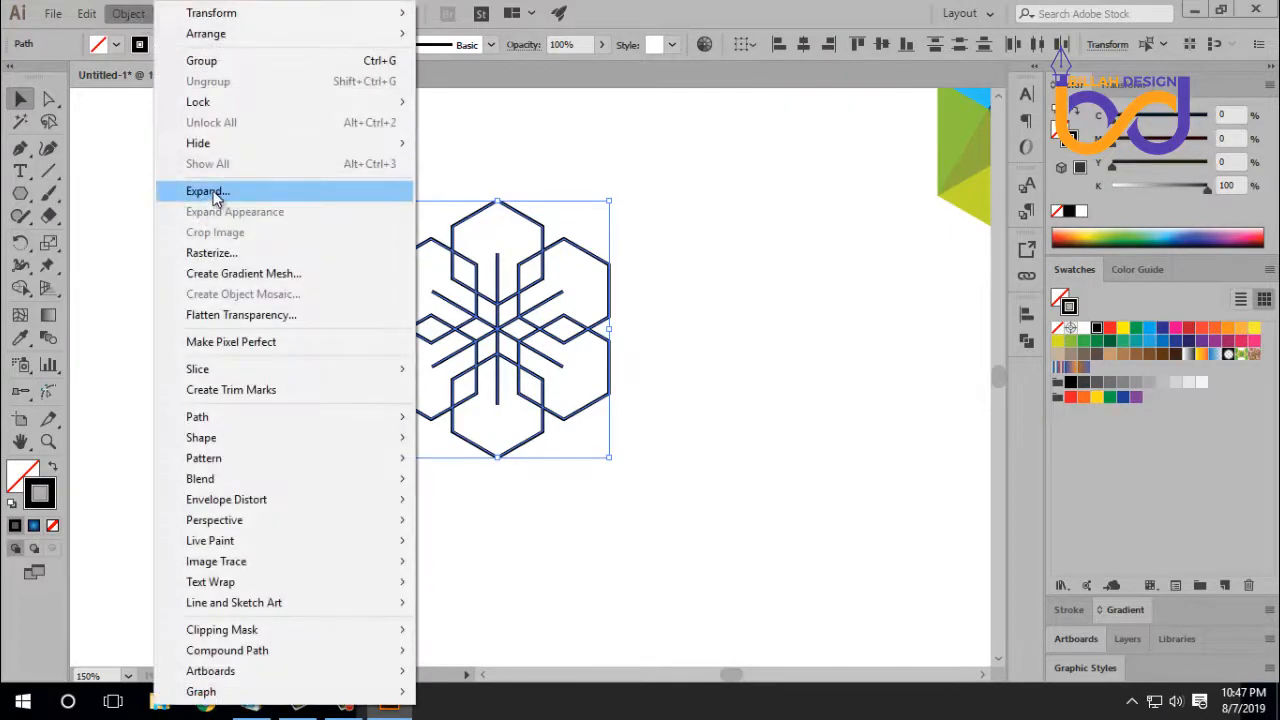
pyautogui.click(210, 192)
pyautogui.click(600, 491)
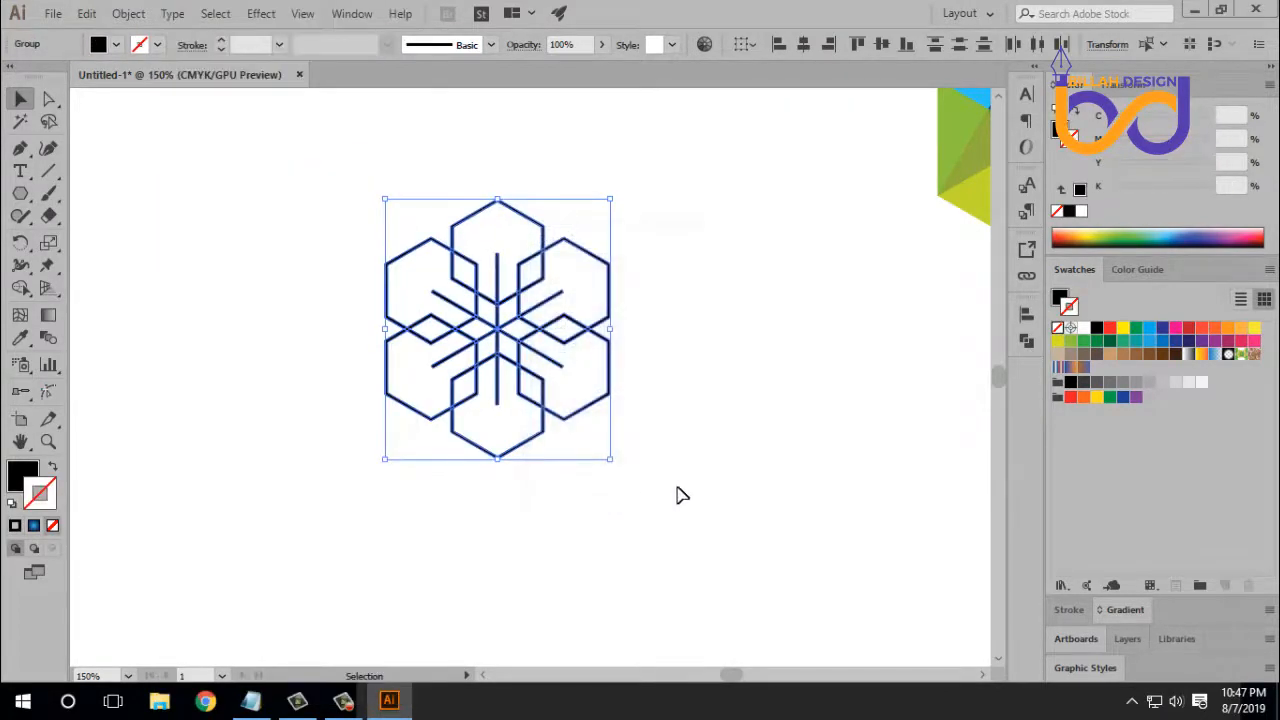
pyautogui.click(677, 490)
# Offset the outline of the ring's uppermost hexagon by 2 pt with miter joins.
pyautogui.hotkey('ctrl', '+')
pyautogui.hotkey('ctrl', '+')
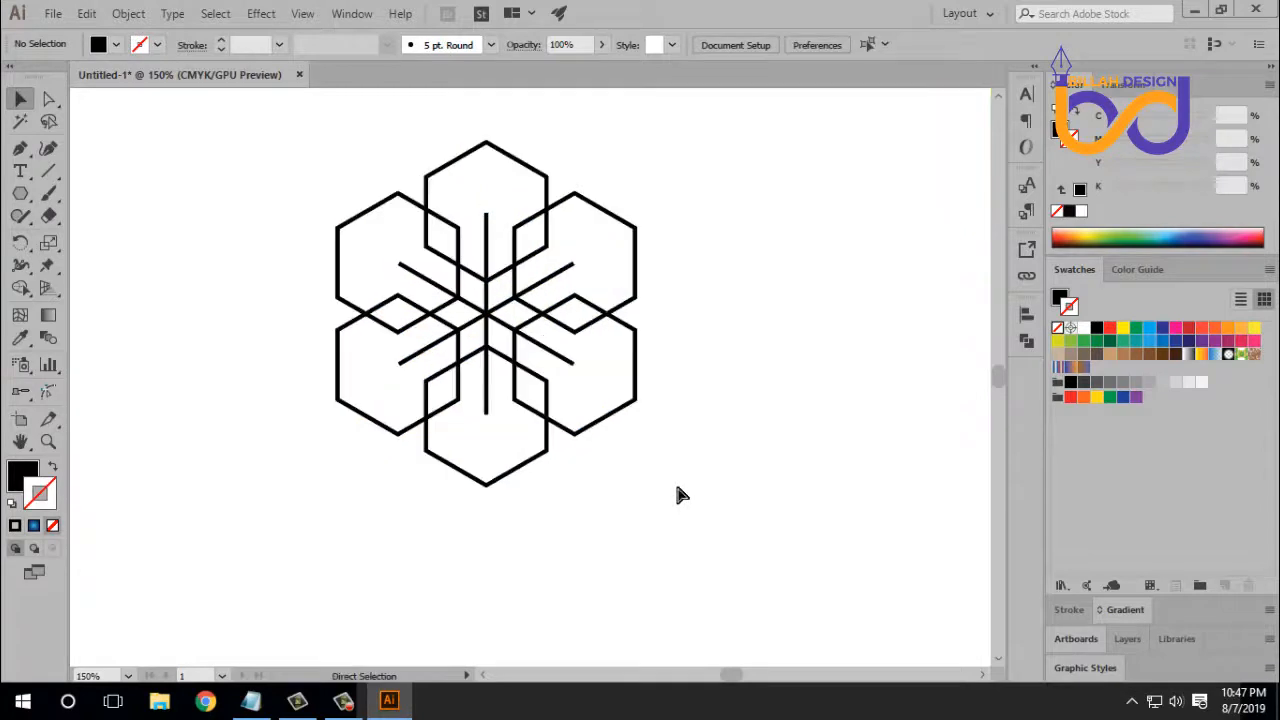
pyautogui.moveTo(737, 263); pyautogui.dragTo(739, 347)
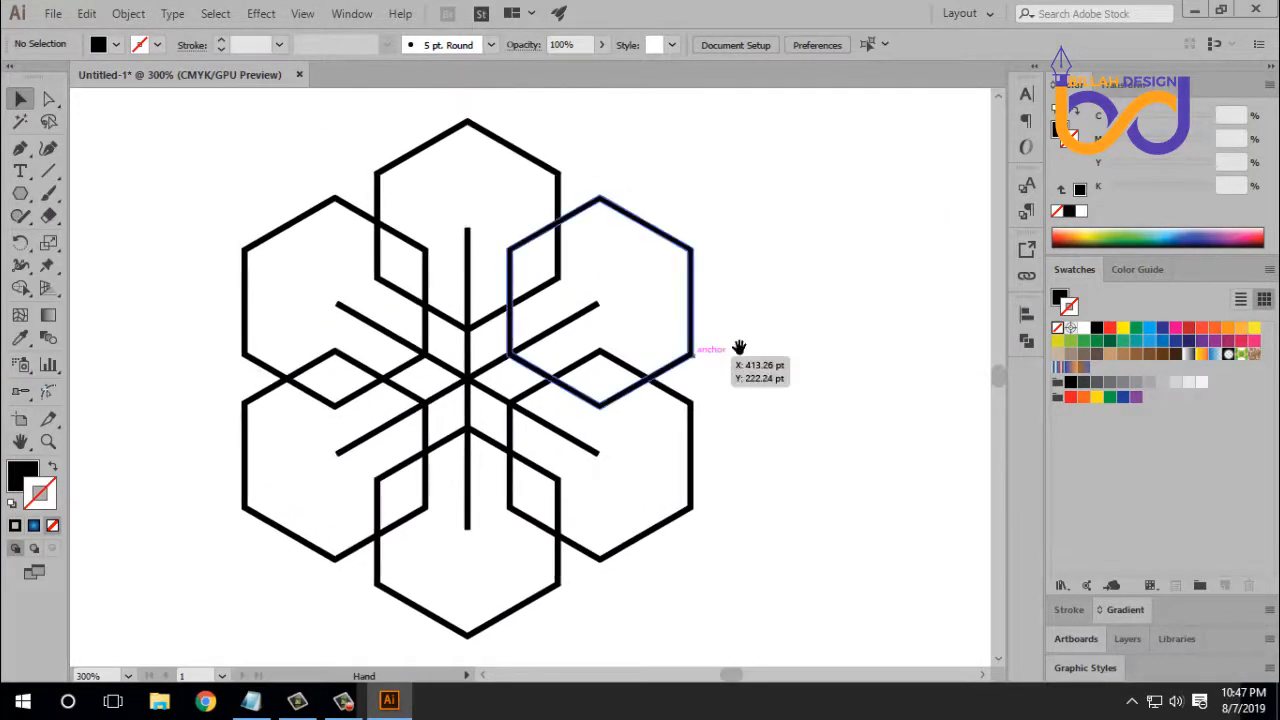
pyautogui.click(492, 176)
pyautogui.click(128, 14)
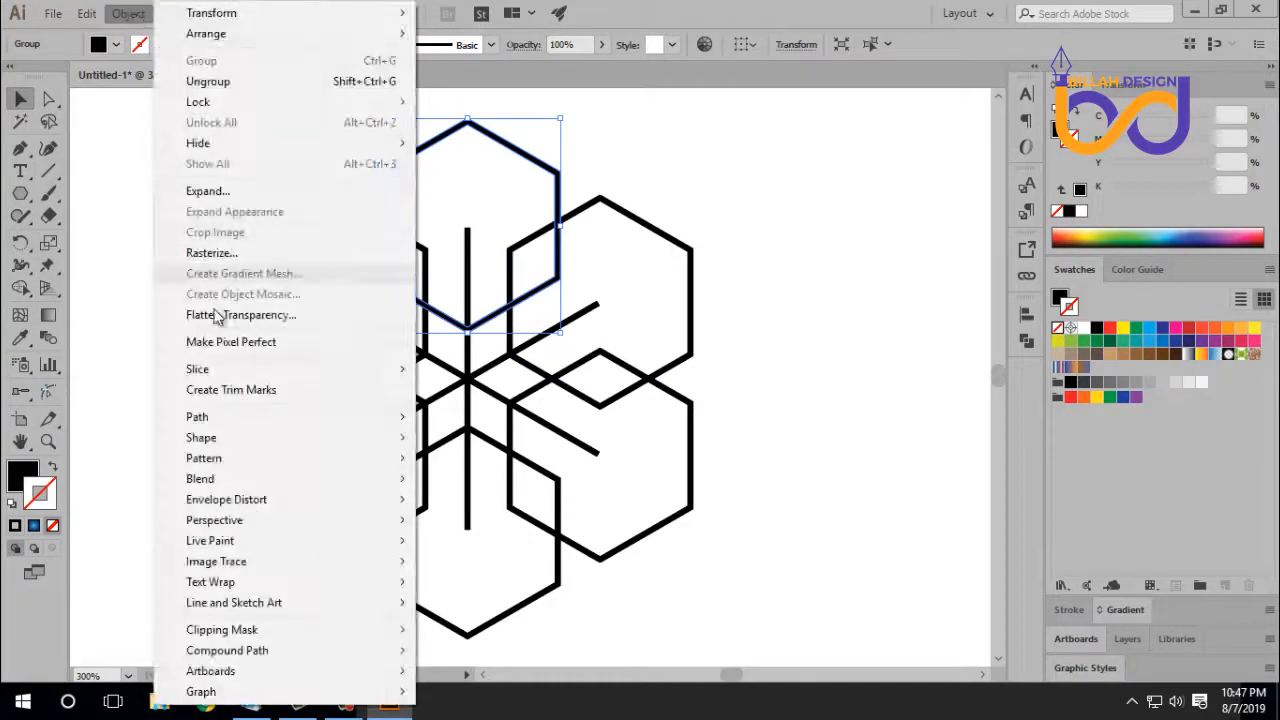
pyautogui.moveTo(263, 416)
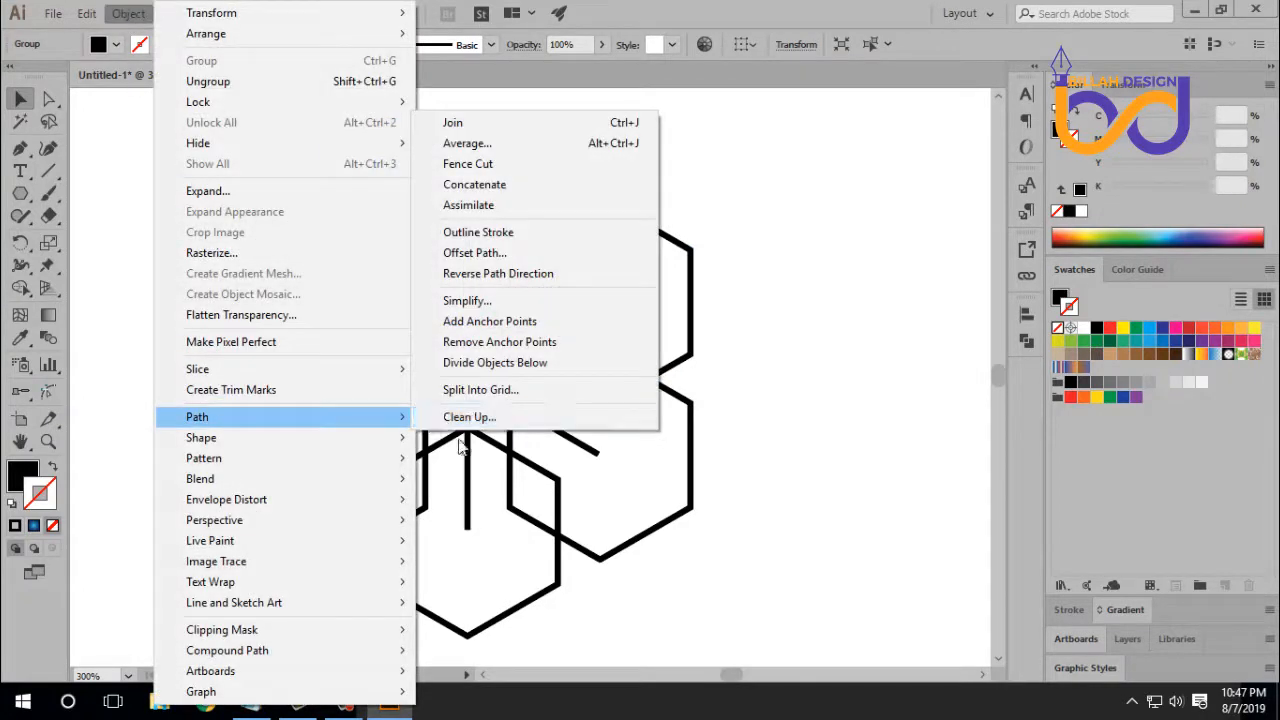
pyautogui.click(475, 253)
pyautogui.click(679, 540)
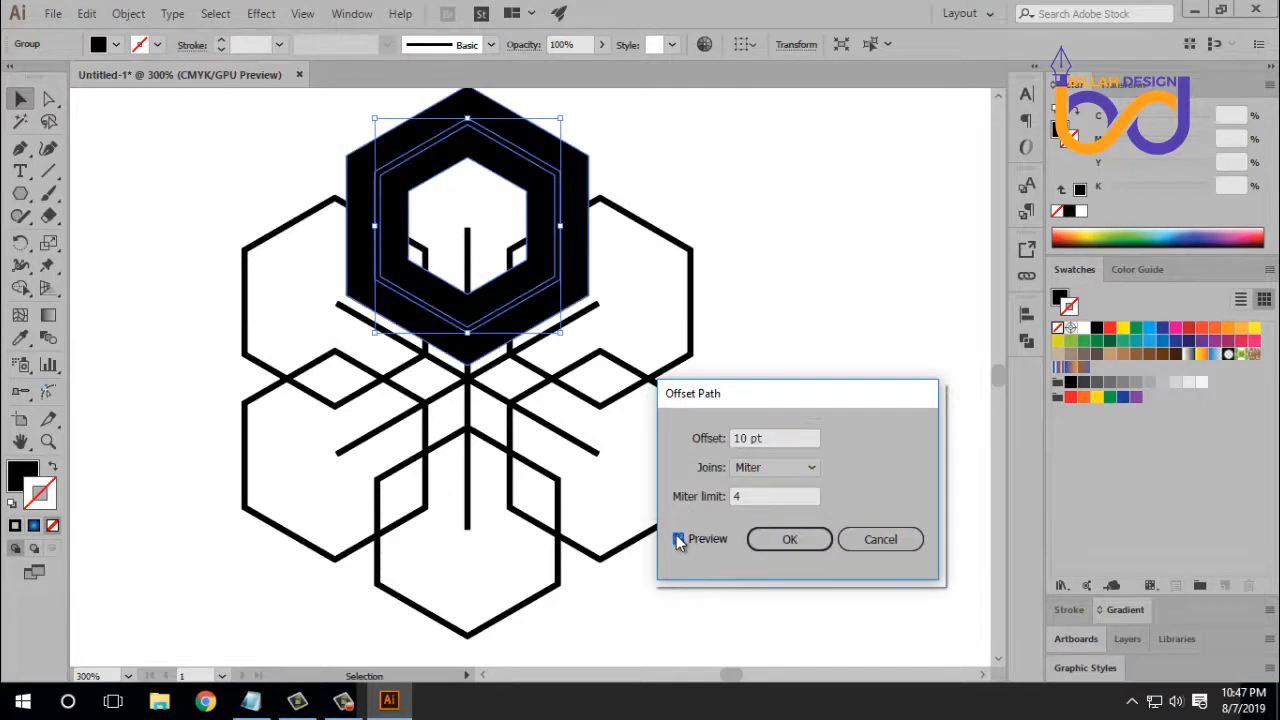
pyautogui.scroll(-6, 768, 438)
pyautogui.scroll(-1, 768, 438)
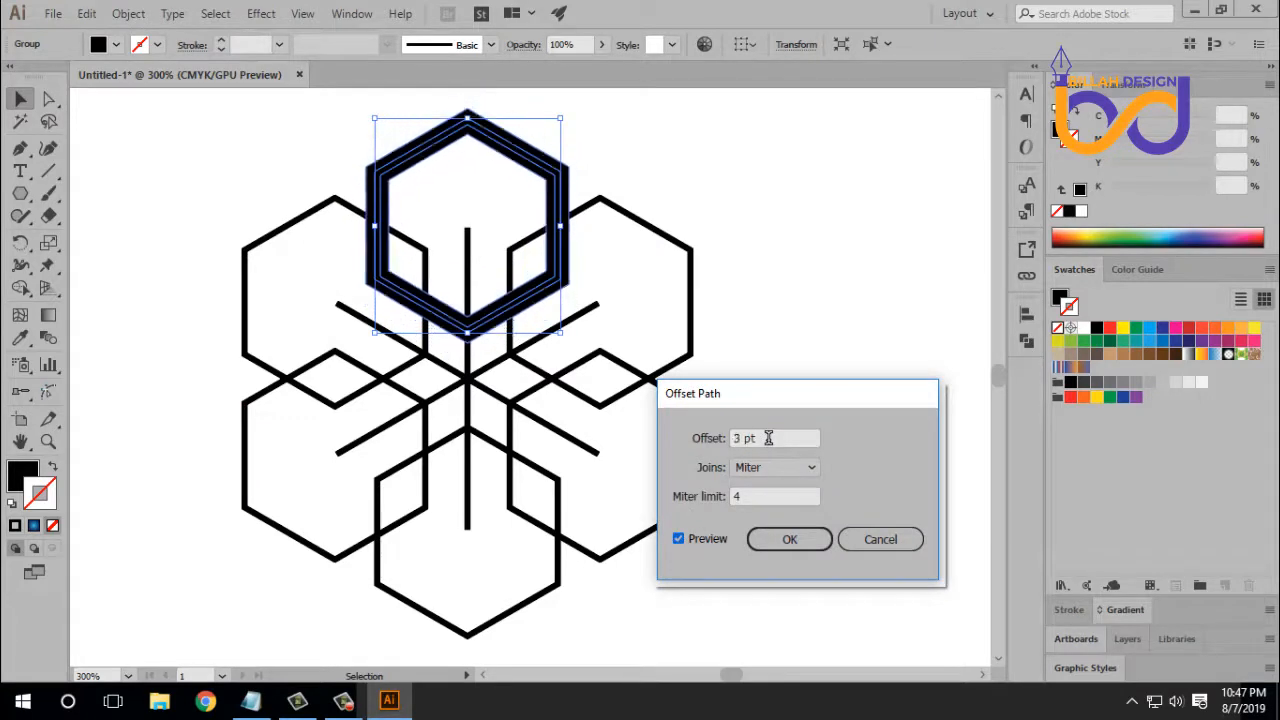
pyautogui.scroll(-1, 768, 438)
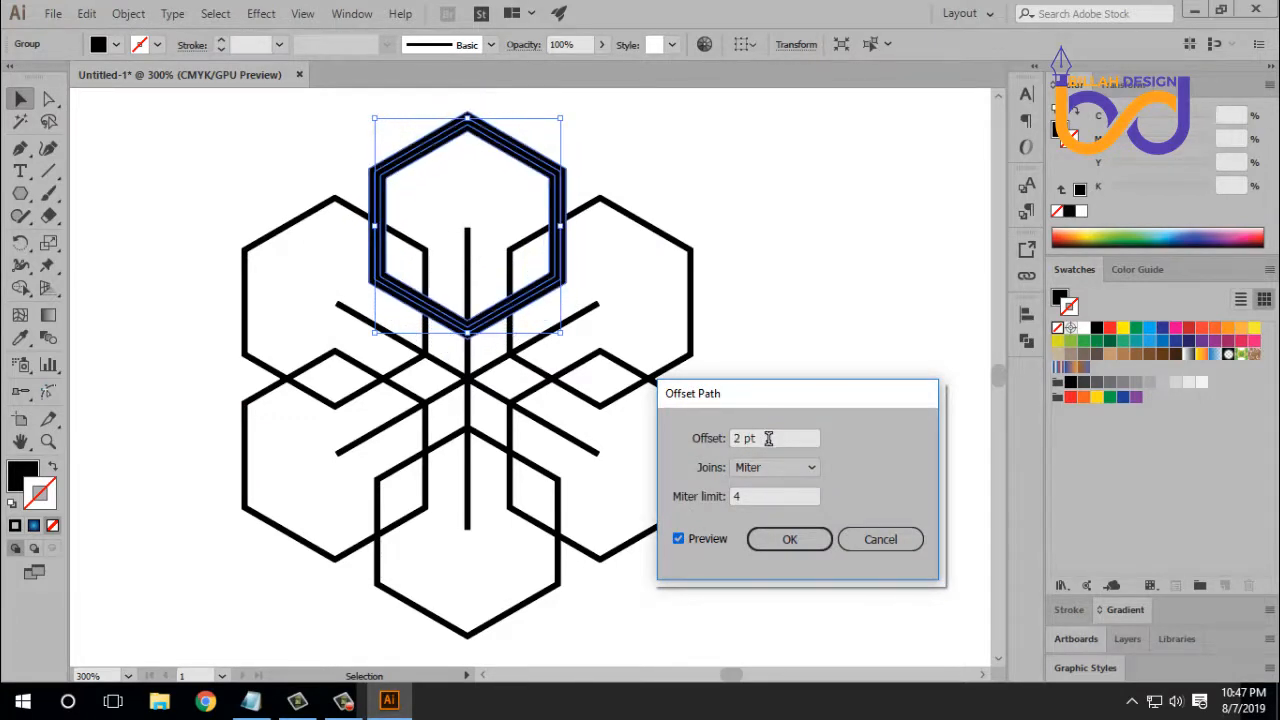
pyautogui.click(787, 540)
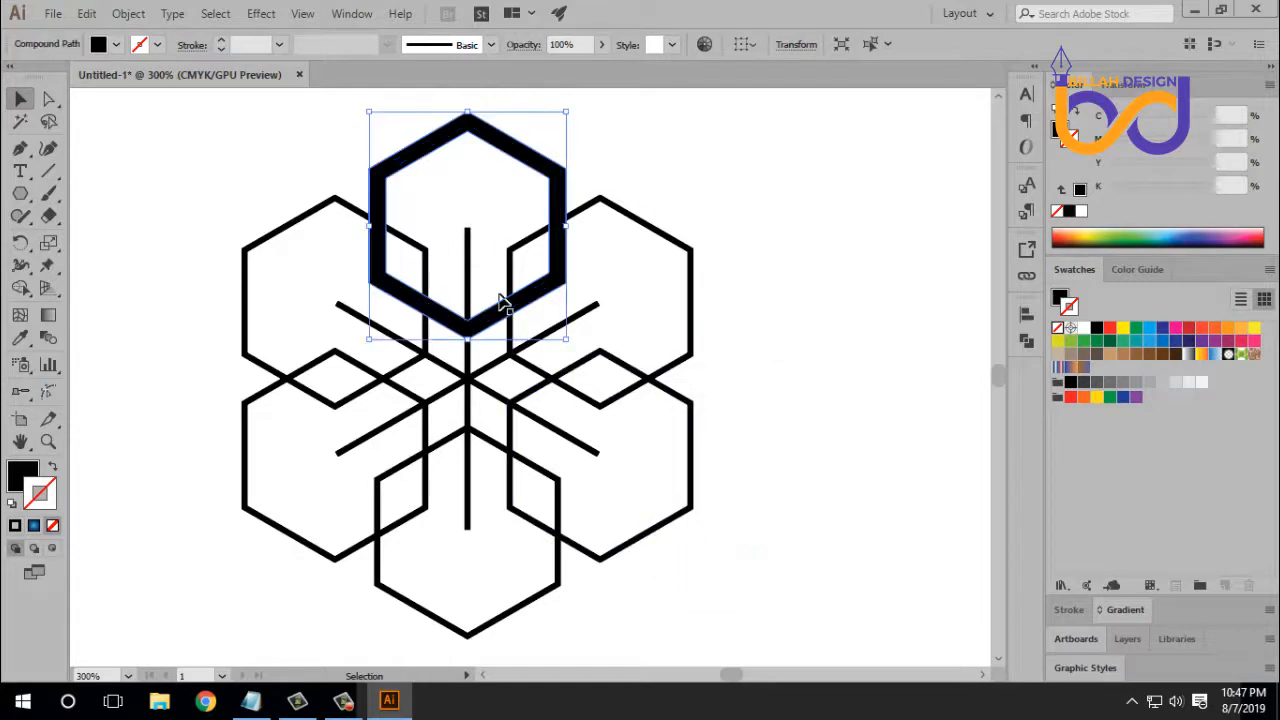
# Use Shape Builder with both upper side hexagons to remove their pieces under the offset band at the inner crossings, leaving gaps around the top hexagon.
pyautogui.keyDown('shift'); pyautogui.click(667, 241); pyautogui.keyUp('shift')
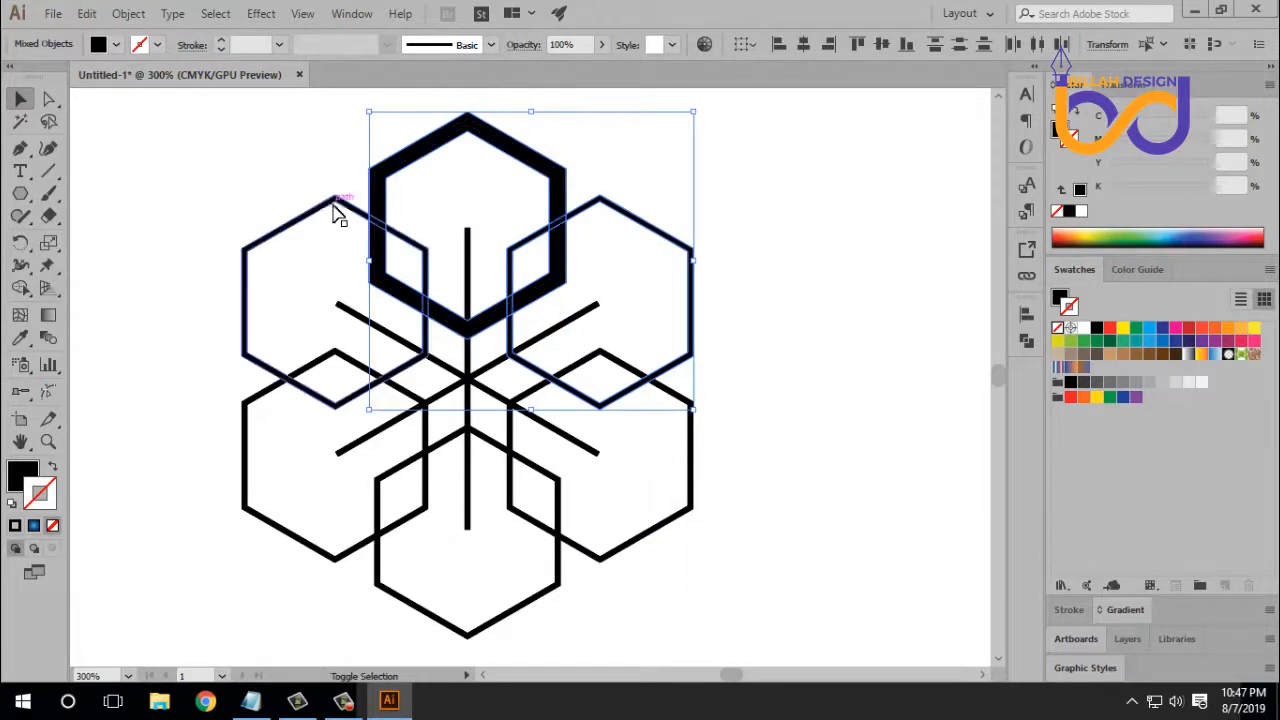
pyautogui.keyDown('shift'); pyautogui.click(334, 203); pyautogui.keyUp('shift')
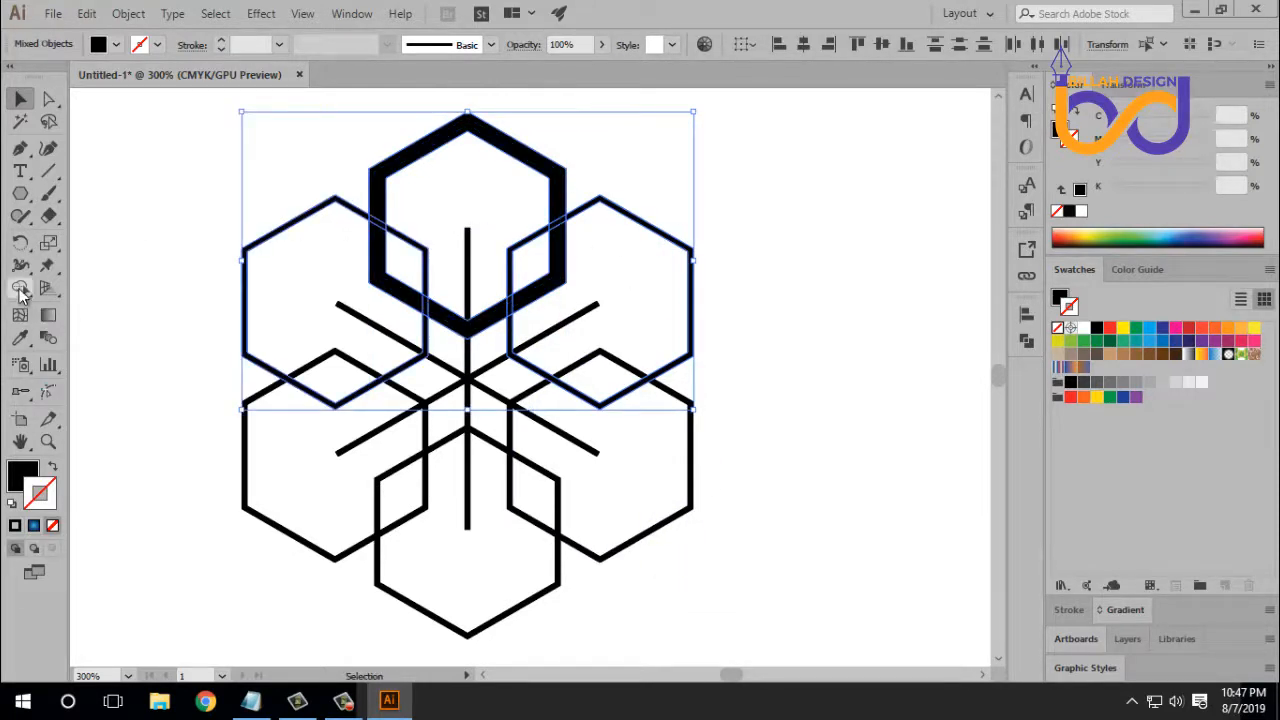
pyautogui.click(20, 287)
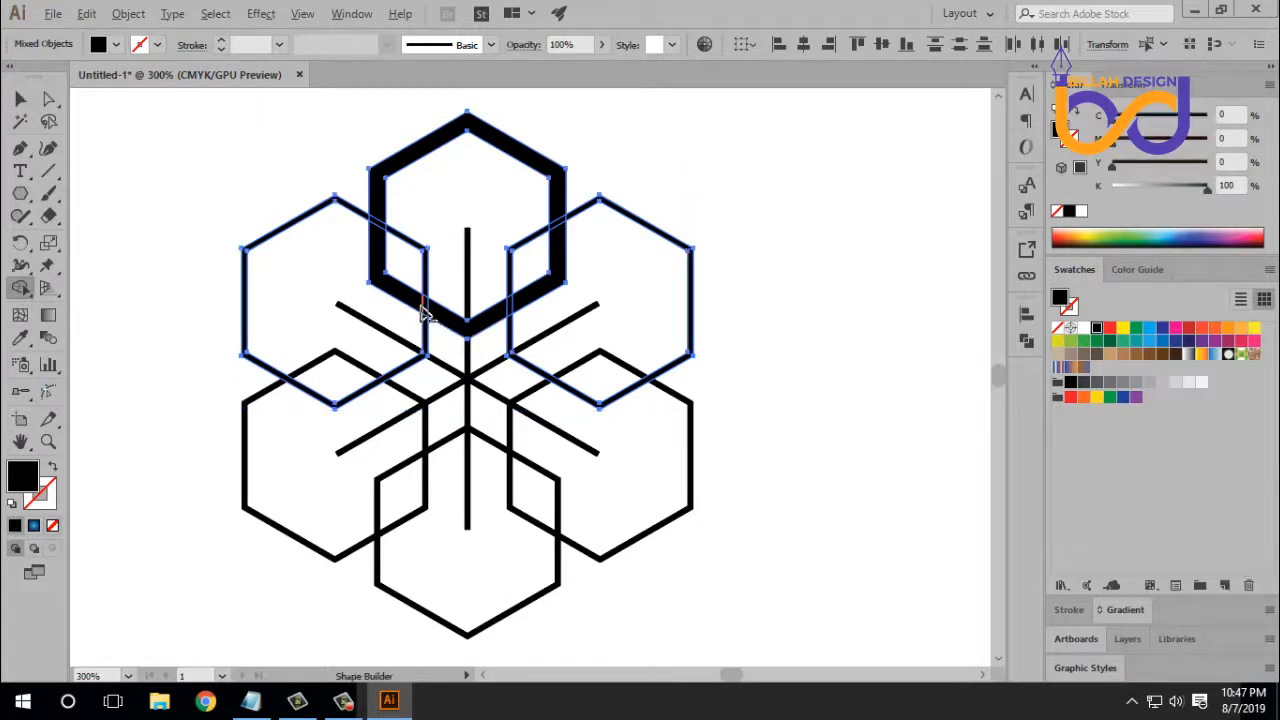
pyautogui.moveTo(422, 313); pyautogui.dragTo(508, 316)
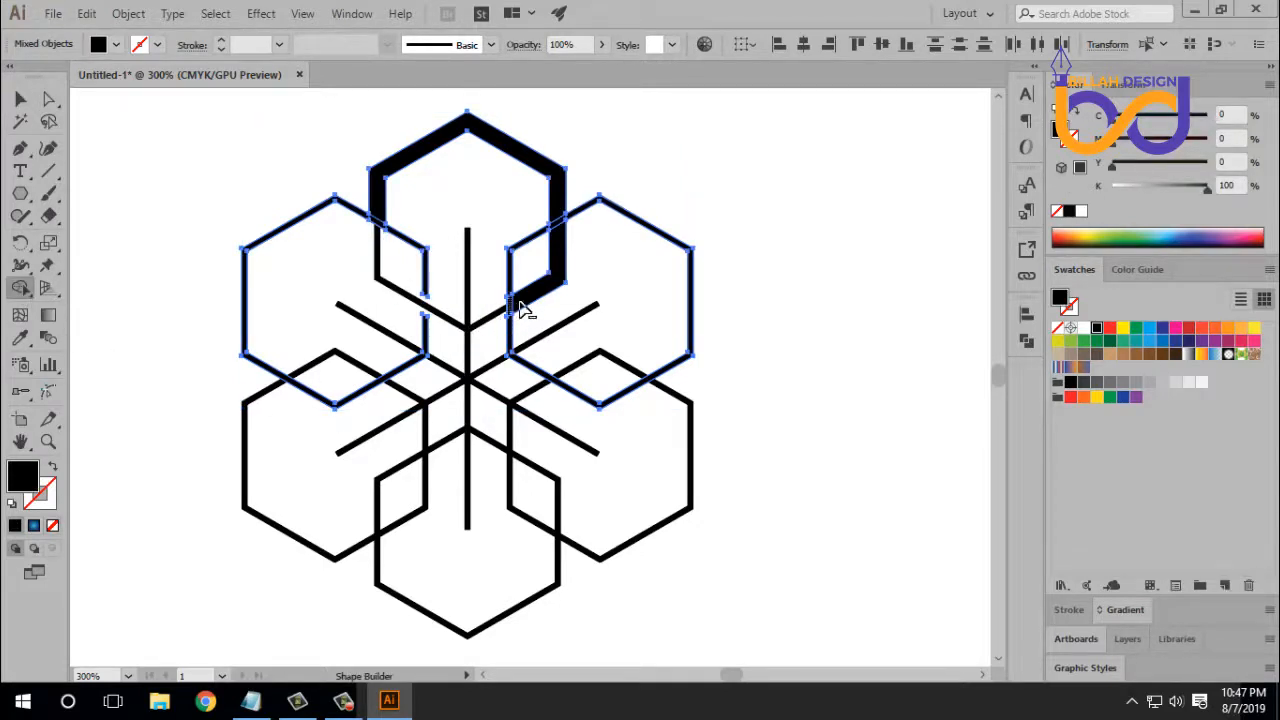
pyautogui.keyDown('alt'); pyautogui.click(523, 300); pyautogui.keyUp('alt')
# Delete the leftover thick offset band around the top hexagon, keeping its original thin outline.
pyautogui.click(50, 99)
pyautogui.click(171, 163)
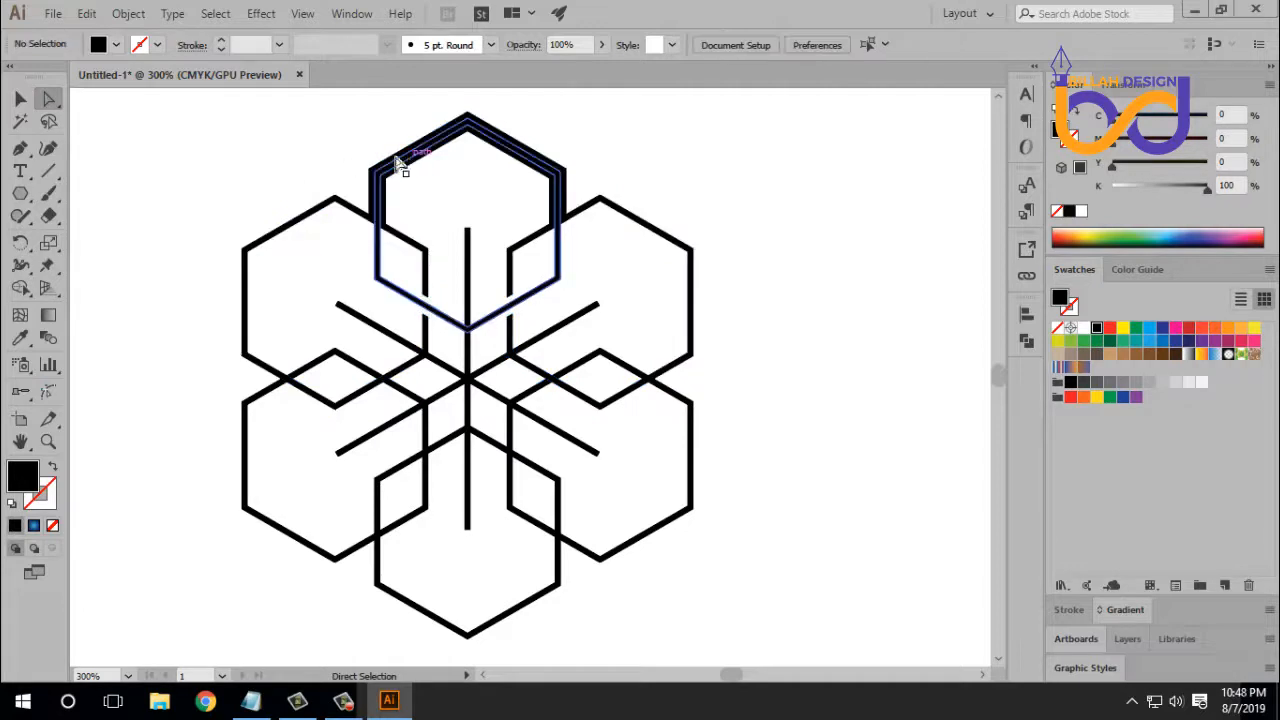
pyautogui.click(389, 164)
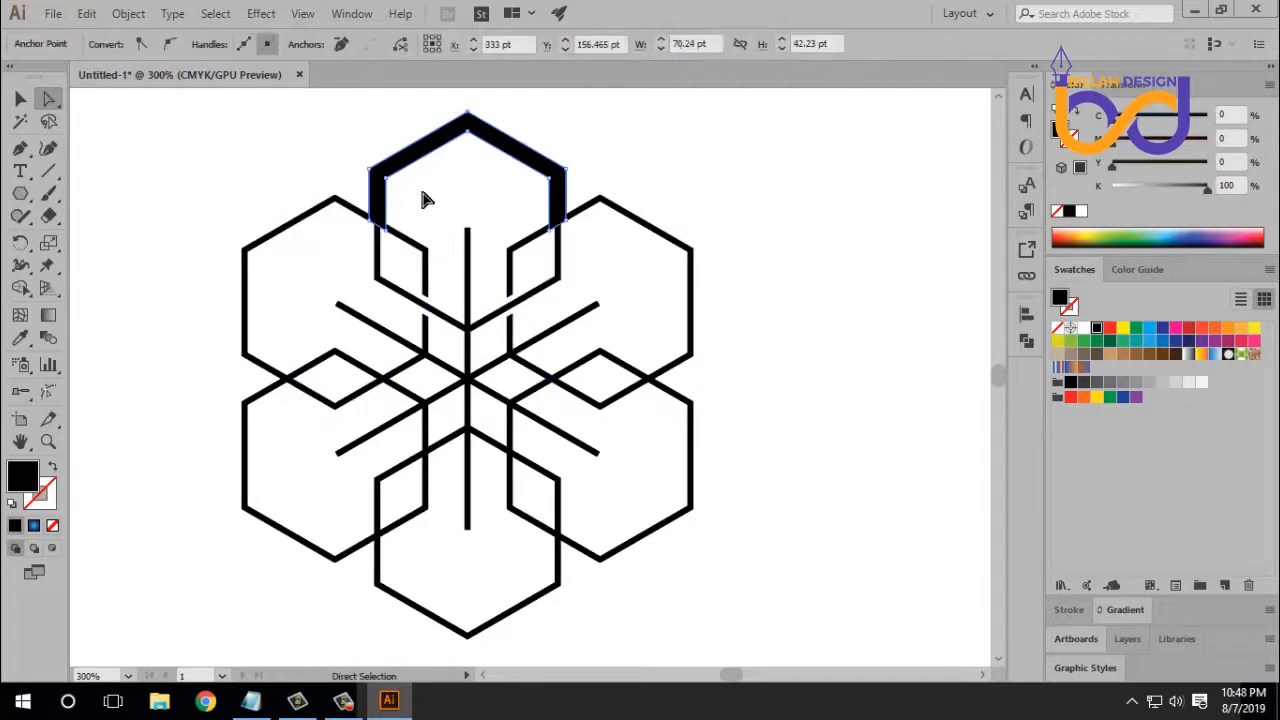
pyautogui.press('Delete')
pyautogui.press('Delete')
# Offset the outline of the lower-left hexagon by the same 2 pt.
pyautogui.moveTo(786, 547); pyautogui.dragTo(778, 495)
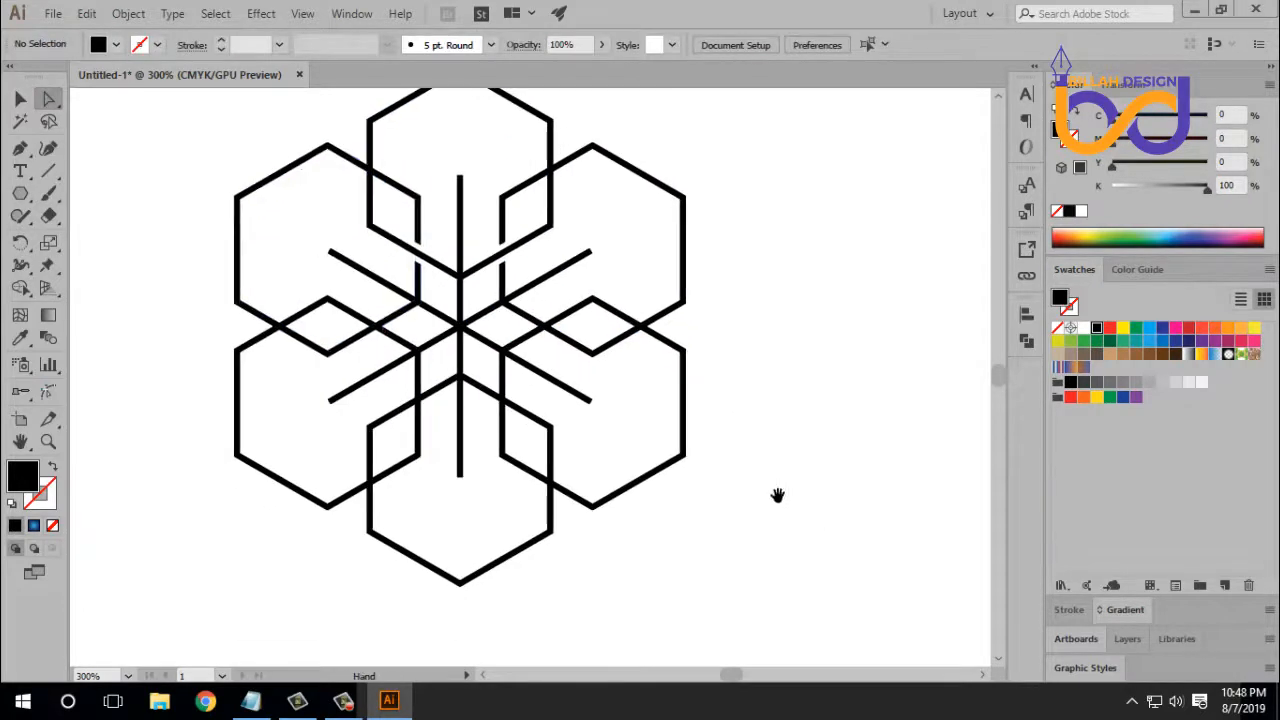
pyautogui.click(20, 99)
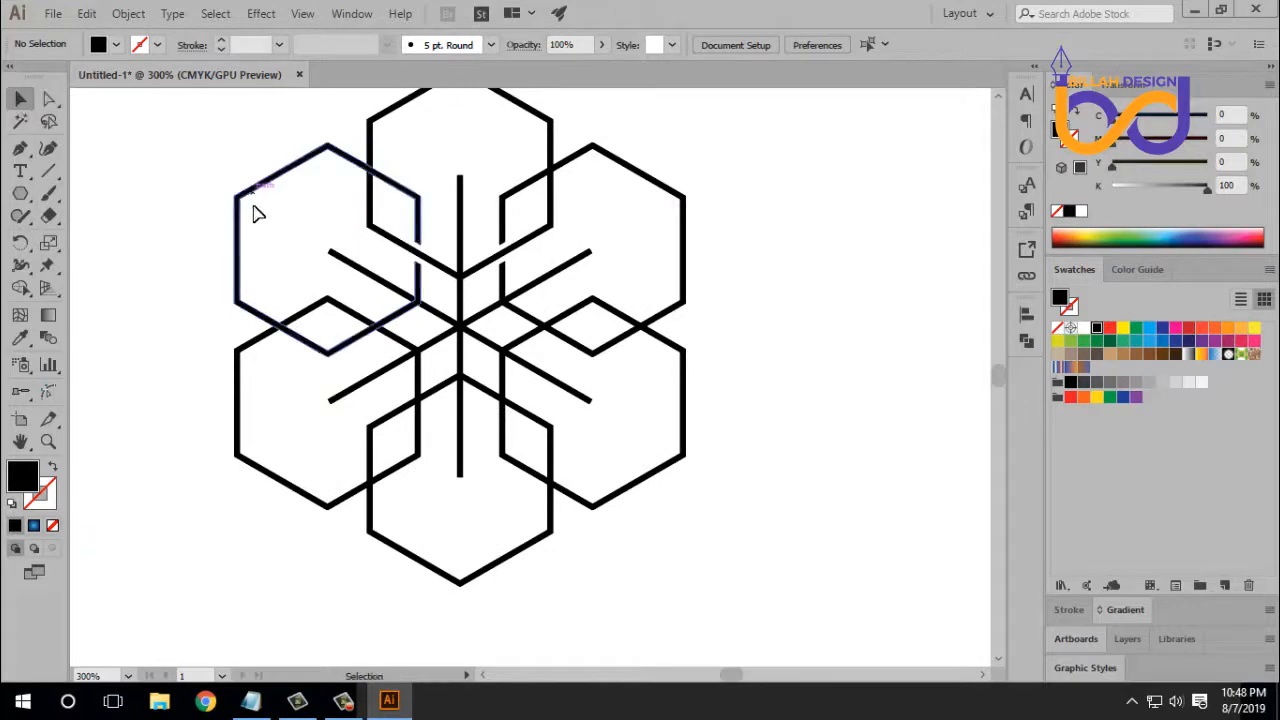
pyautogui.moveTo(180, 408); pyautogui.dragTo(266, 460)
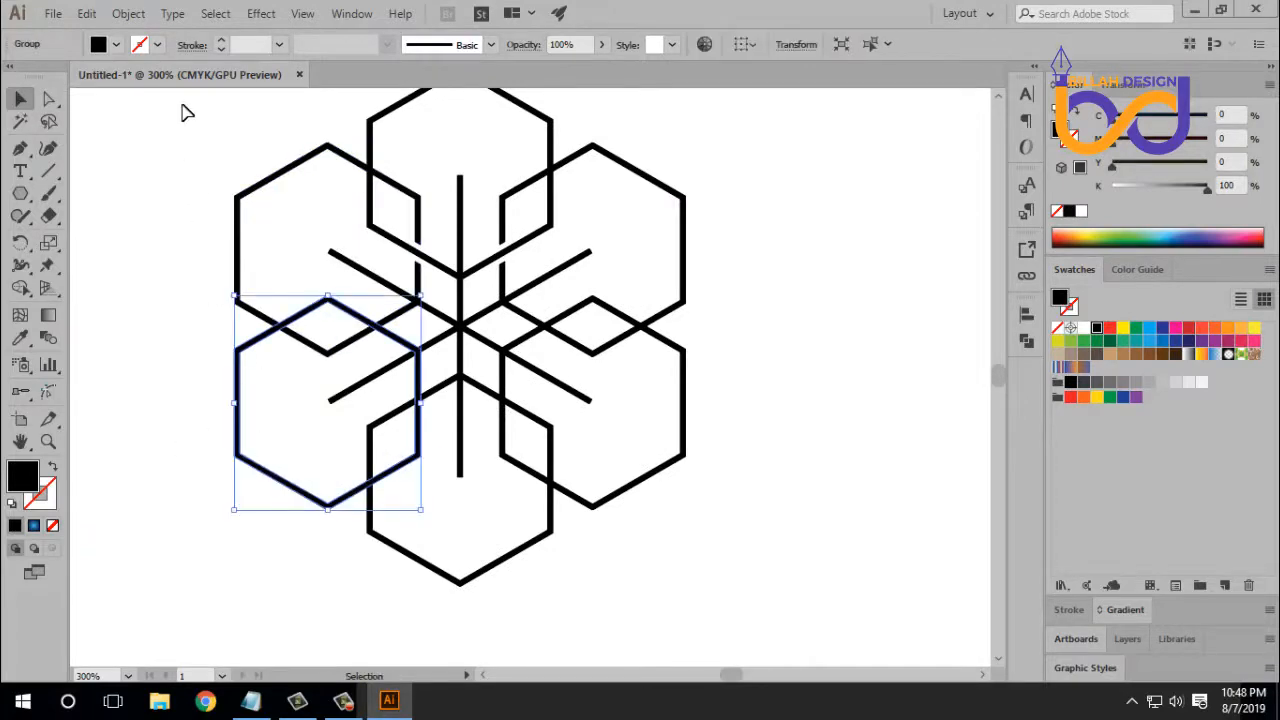
pyautogui.click(135, 14)
pyautogui.moveTo(235, 418)
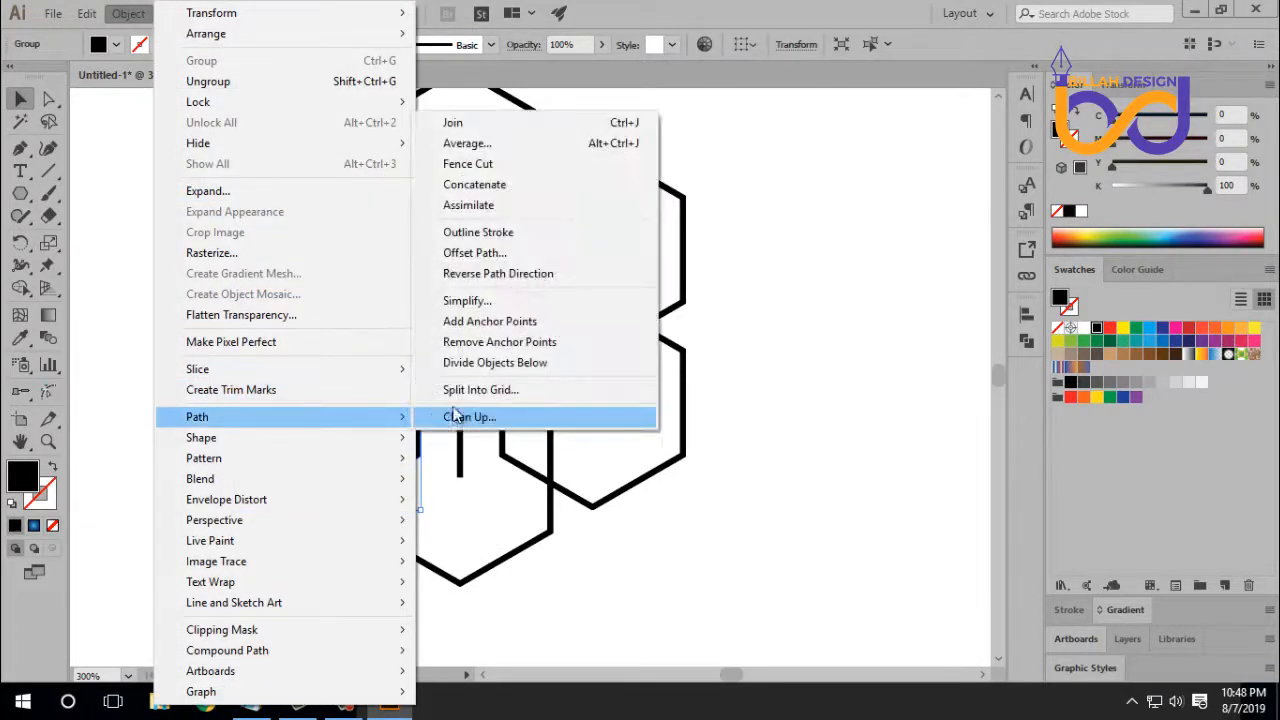
pyautogui.click(455, 246)
pyautogui.click(786, 539)
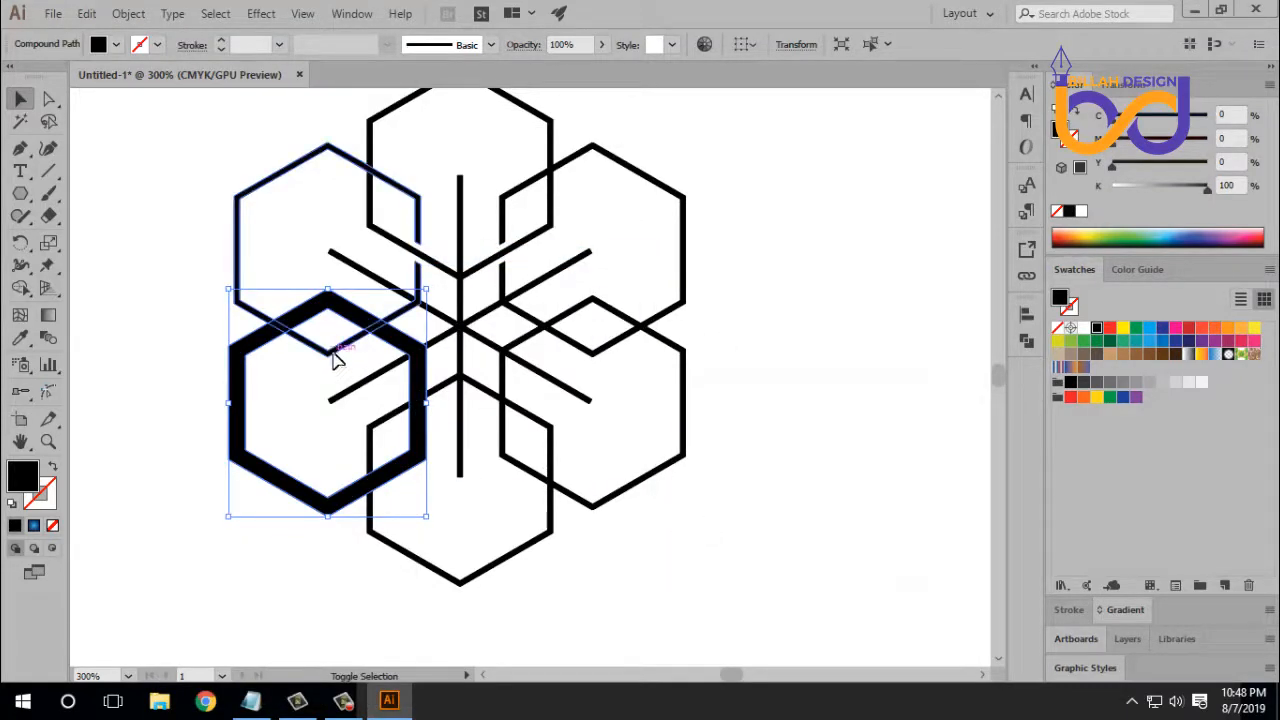
# Use Shape Builder to cut gaps in the upper-left and bottom hexagons where they cross the lower-left offset band near the center.
pyautogui.keyDown('shift'); pyautogui.click(334, 355); pyautogui.keyUp('shift')
pyautogui.keyDown('shift'); pyautogui.click(372, 430); pyautogui.keyUp('shift')
pyautogui.click(20, 287)
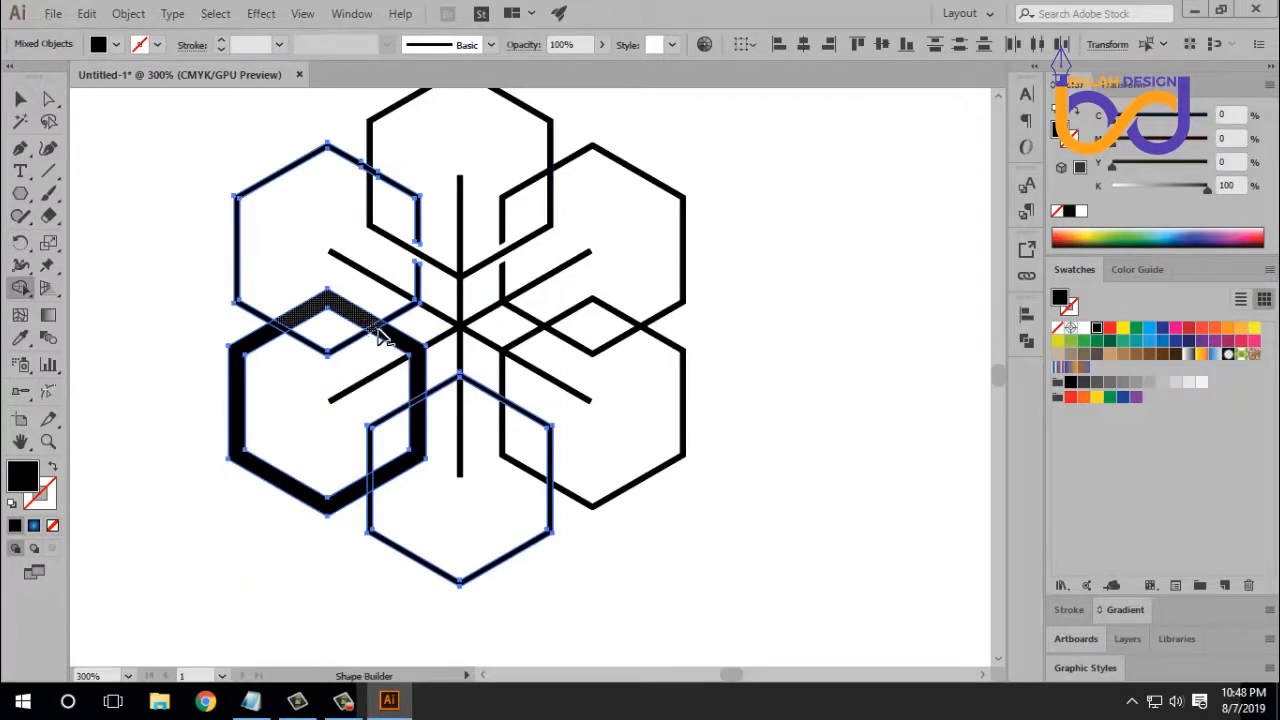
pyautogui.moveTo(381, 337); pyautogui.dragTo(420, 400)
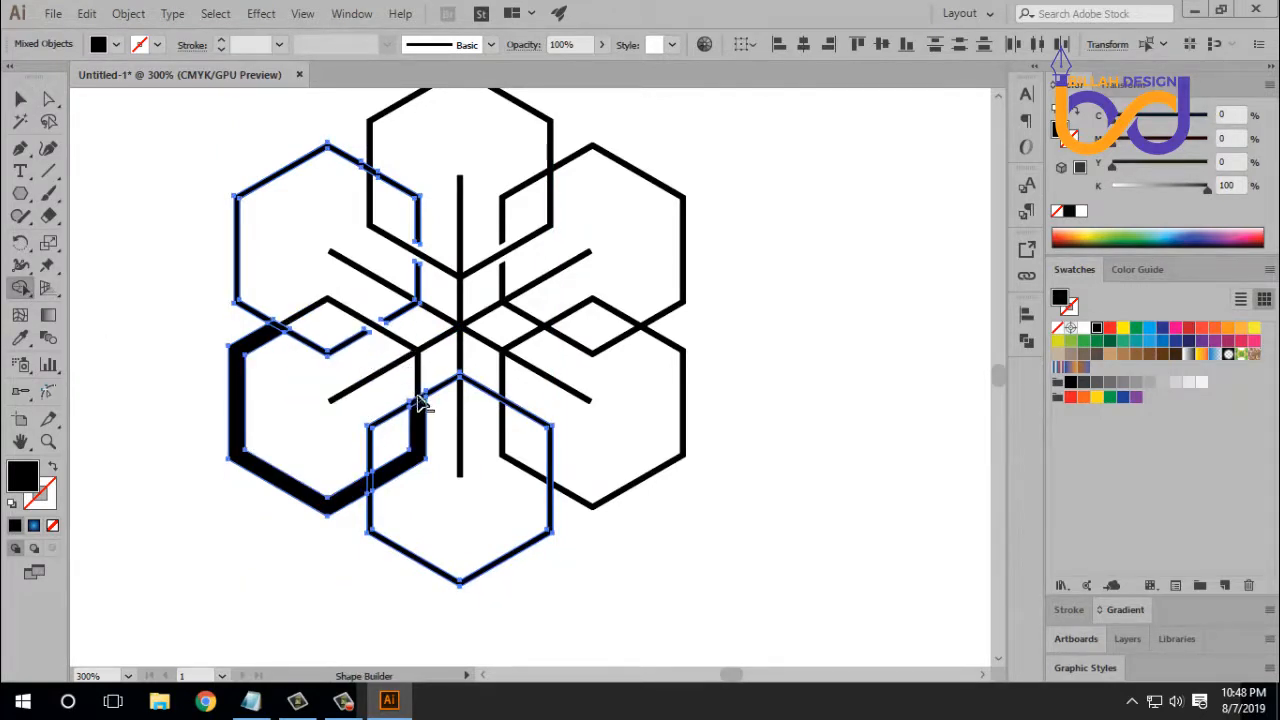
# Delete the remaining thick offset band around the lower-left hexagon.
pyautogui.click(48, 98)
pyautogui.click(205, 348)
pyautogui.click(234, 350)
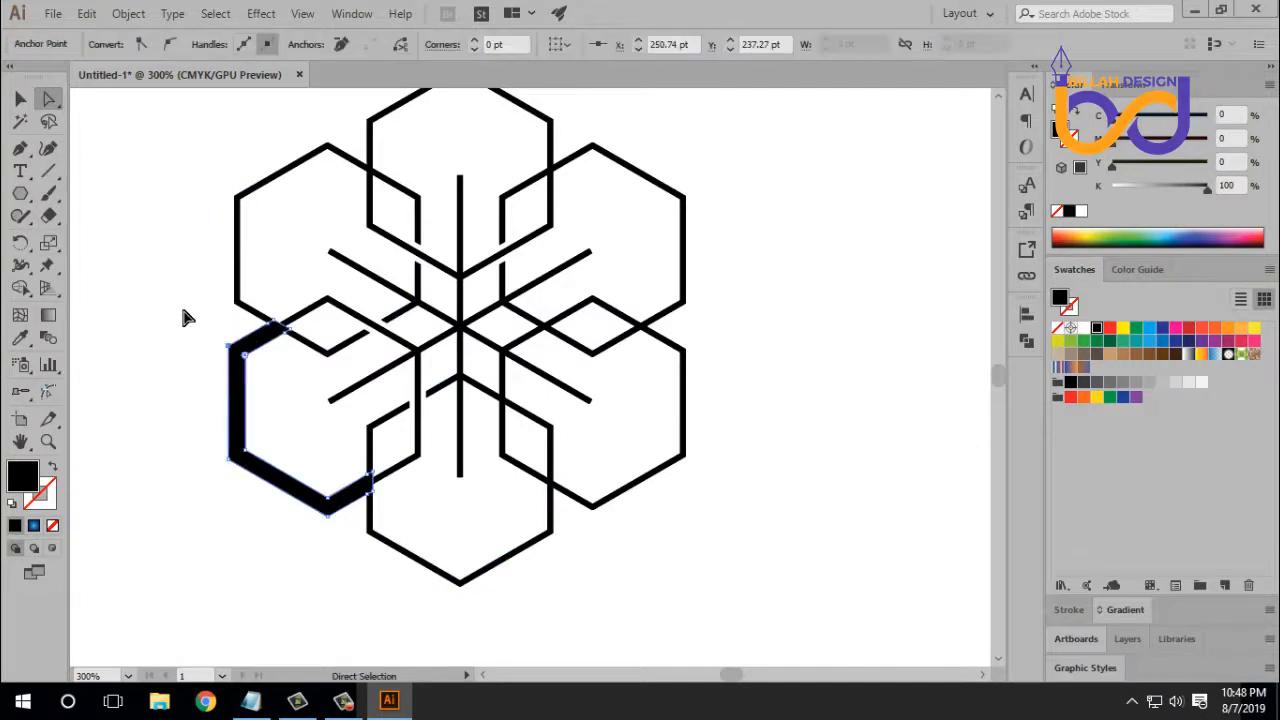
pyautogui.press('Delete')
# Offset the outline of the lower-right hexagon by the same 2 pt.
pyautogui.moveTo(723, 546); pyautogui.dragTo(721, 542)
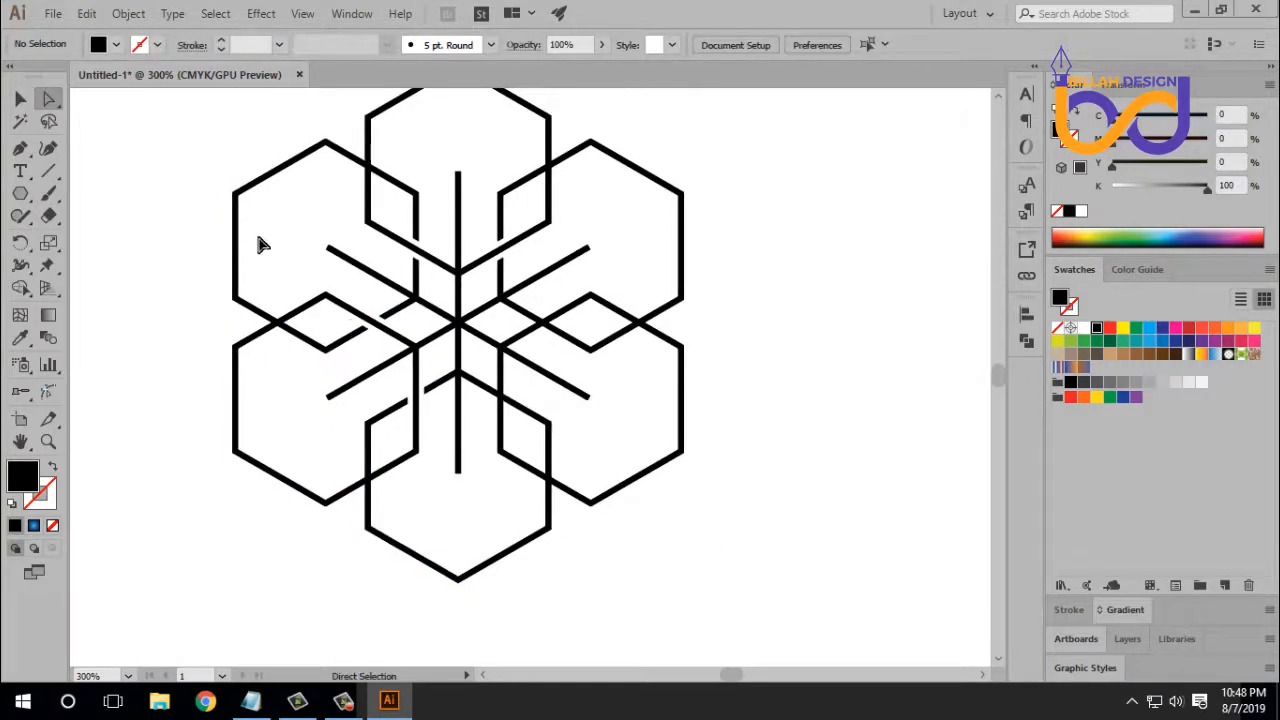
pyautogui.click(22, 98)
pyautogui.click(680, 452)
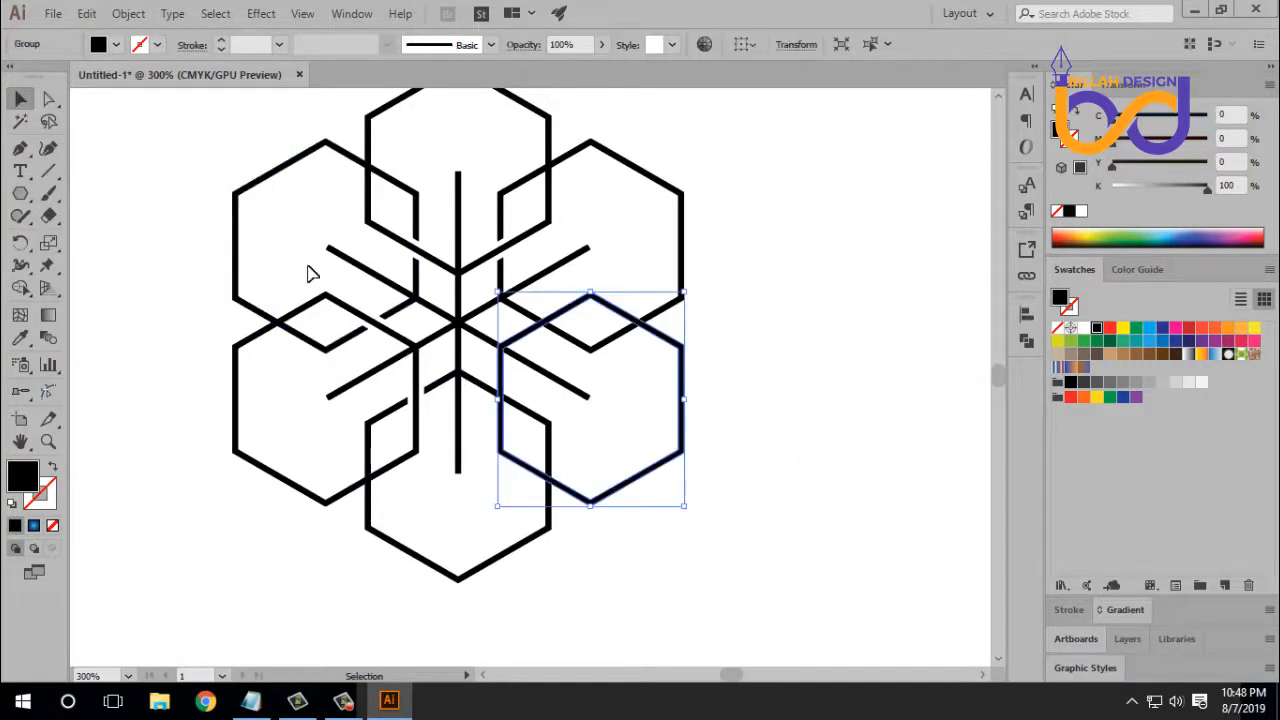
pyautogui.click(128, 14)
pyautogui.moveTo(168, 416)
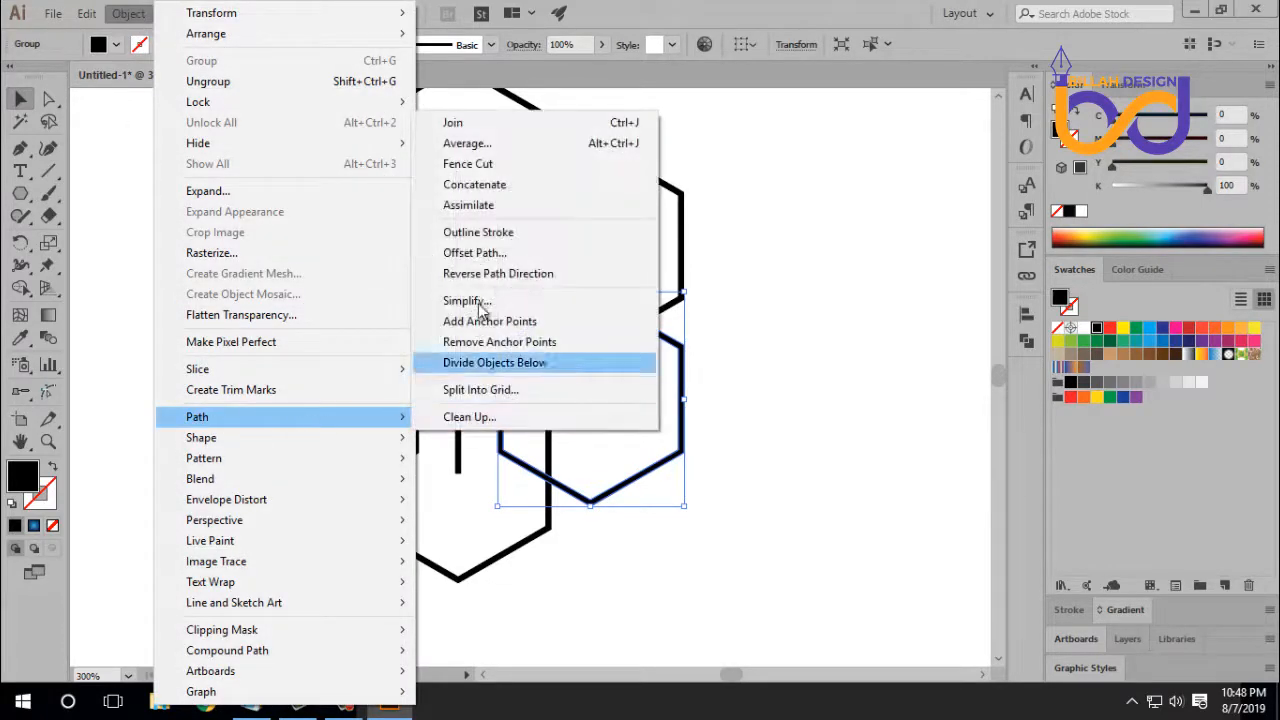
pyautogui.click(478, 252)
pyautogui.click(789, 540)
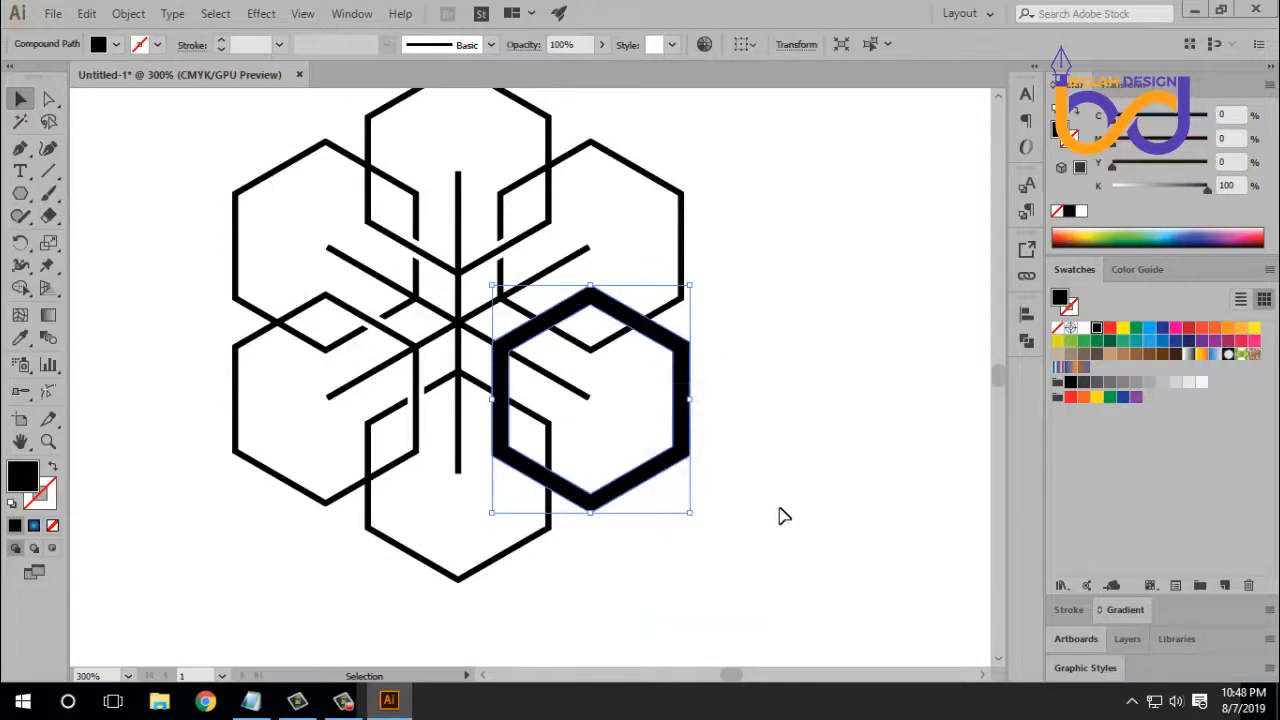
# Use Shape Builder to cut gaps in the upper-right and bottom hexagons where they cross the lower-right offset band near the center.
pyautogui.keyDown('shift'); pyautogui.click(684, 222); pyautogui.keyUp('shift')
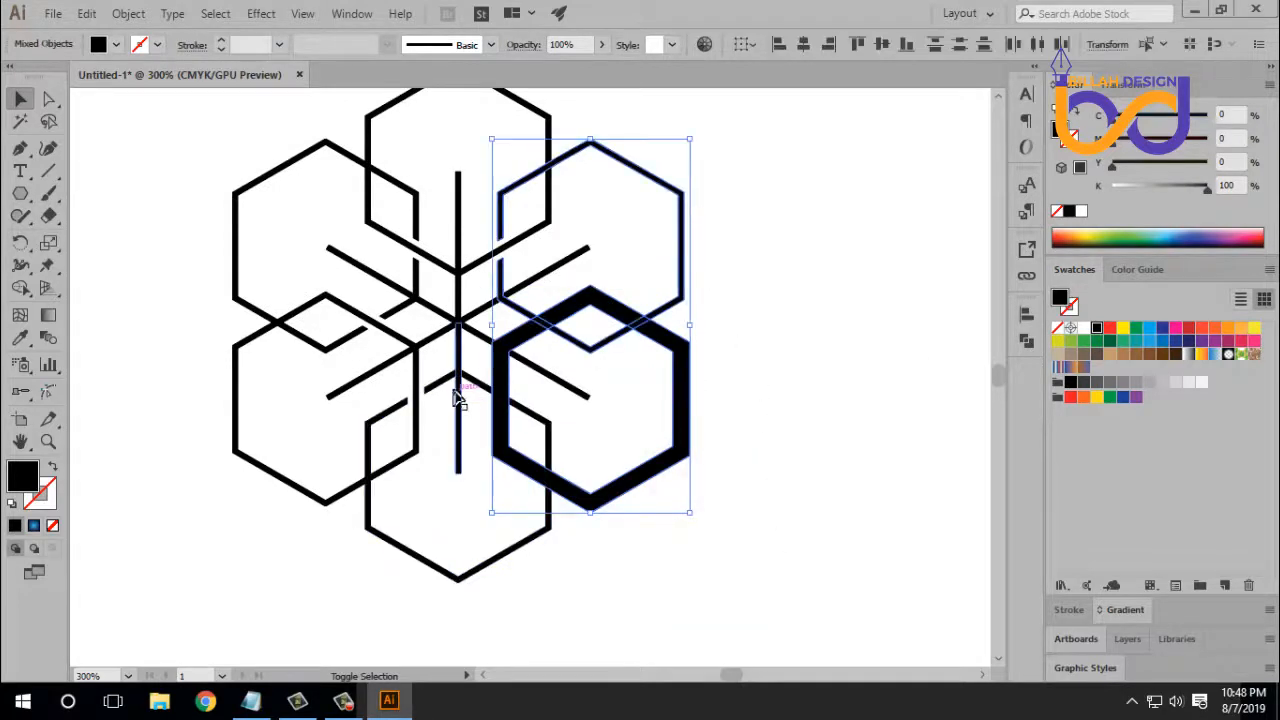
pyautogui.keyDown('shift'); pyautogui.click(487, 390); pyautogui.keyUp('shift')
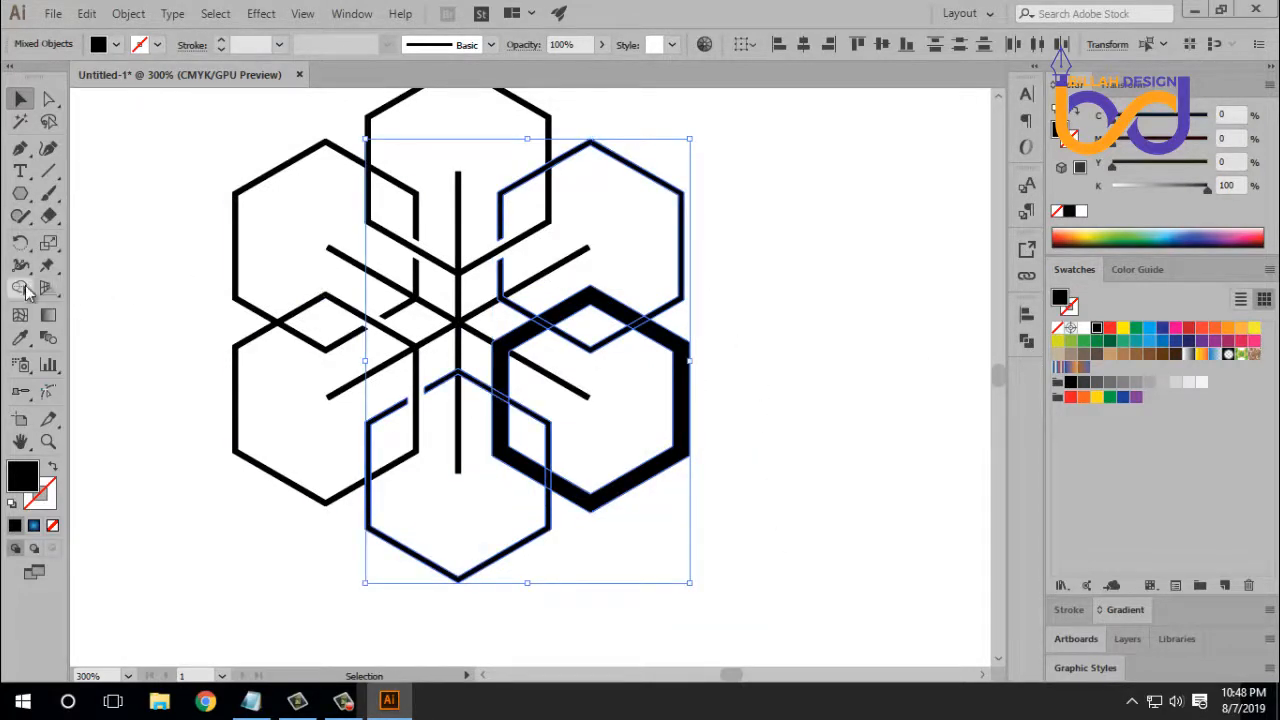
pyautogui.click(21, 287)
pyautogui.moveTo(527, 330); pyautogui.dragTo(560, 309)
pyautogui.moveTo(503, 384); pyautogui.dragTo(500, 424)
# Delete the remaining thick offset band around the lower-right hexagon.
pyautogui.click(49, 99)
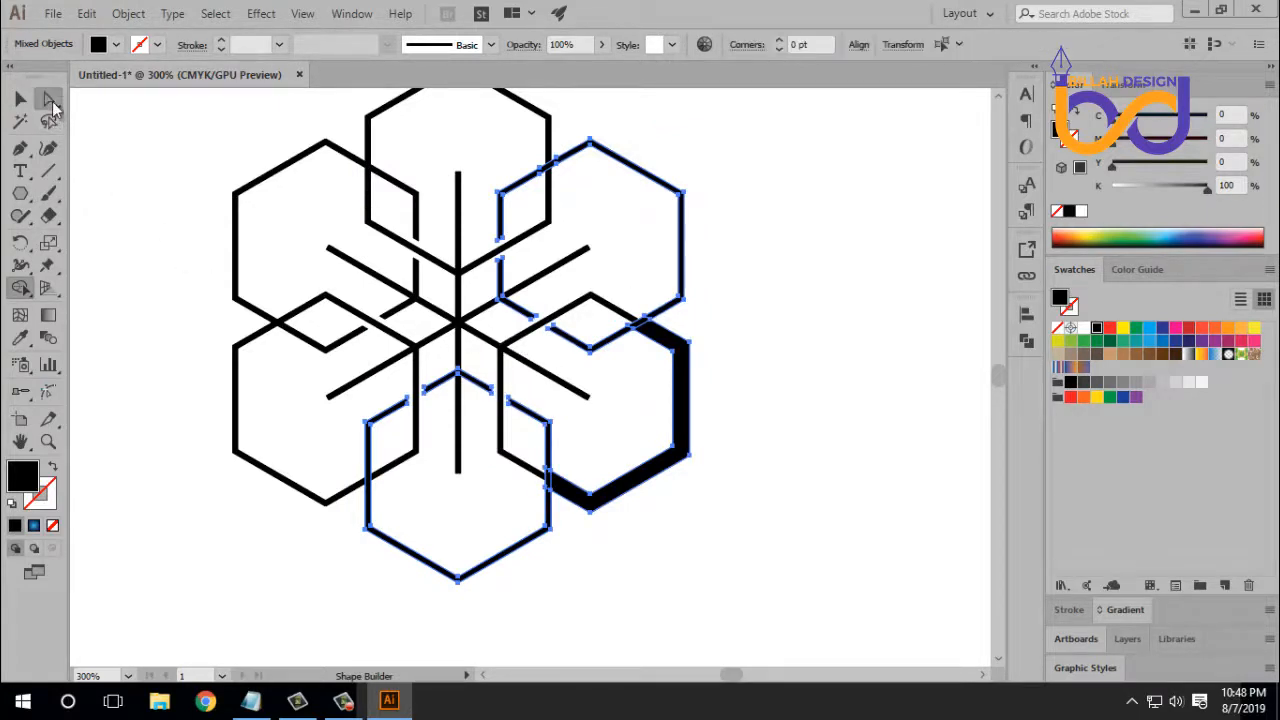
pyautogui.click(763, 424)
pyautogui.click(689, 343)
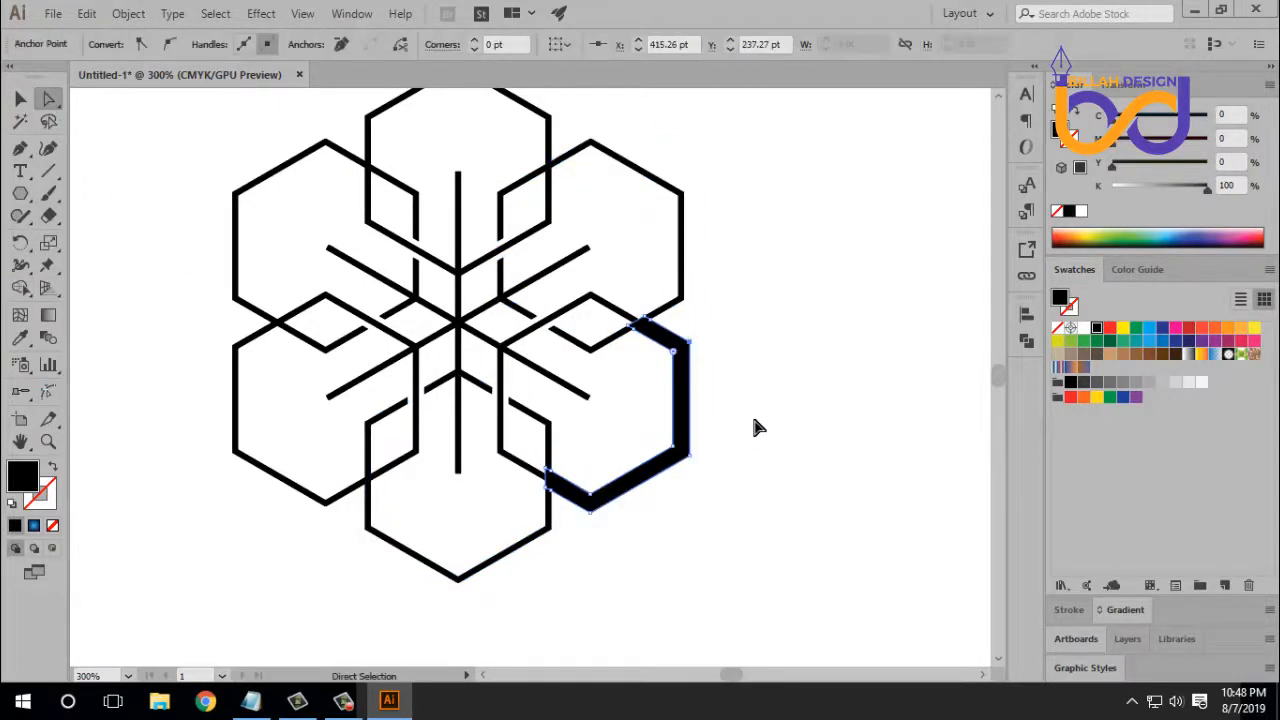
pyautogui.press('Delete')
pyautogui.press('Delete')
# Unite all the interlaced hexagons and center lines into a single compound shape with Pathfinder.
pyautogui.hotkey('ctrl', '-')
pyautogui.hotkey('ctrl', '-')
pyautogui.hotkey('ctrl', '-')
pyautogui.hotkey('ctrl', '-')
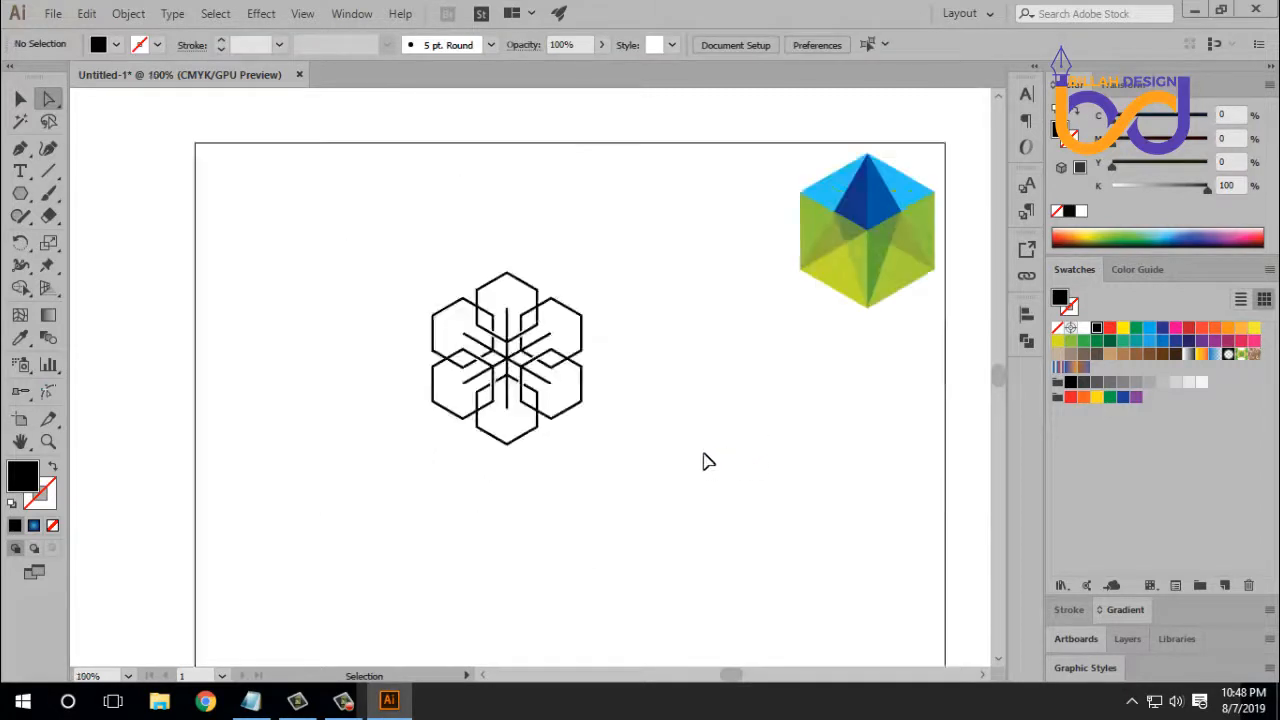
pyautogui.click(22, 98)
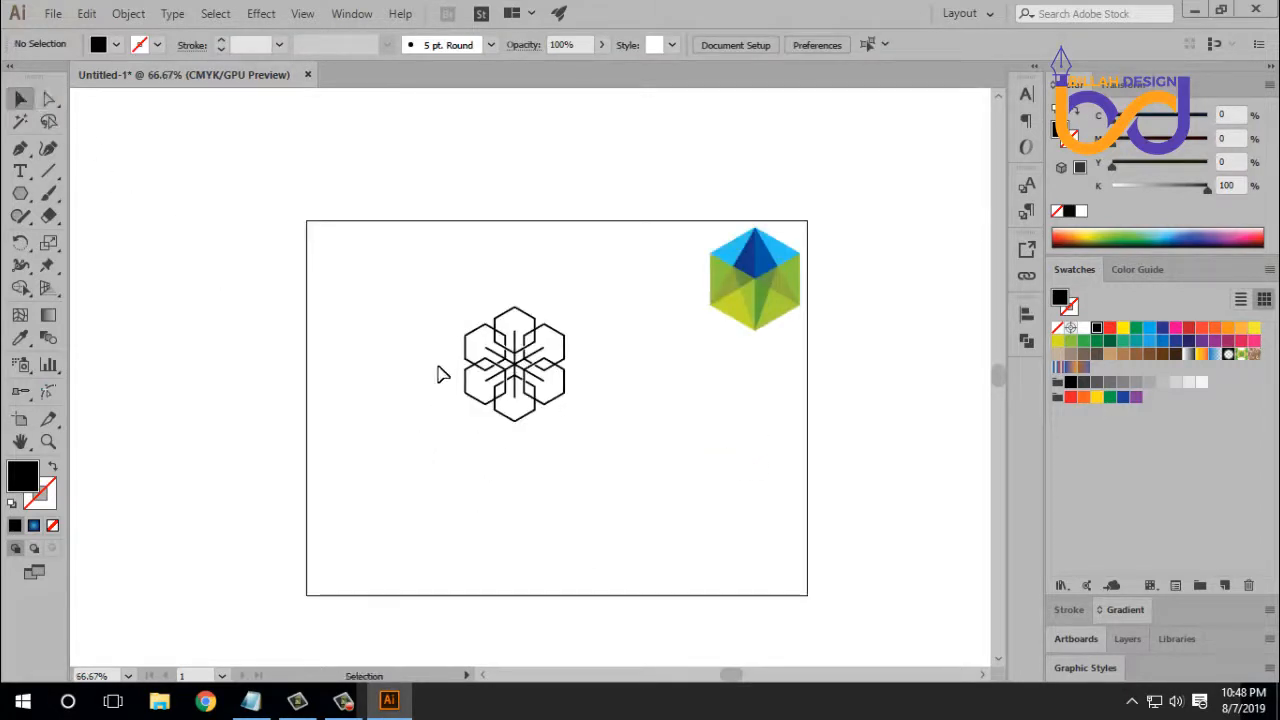
pyautogui.moveTo(428, 283); pyautogui.dragTo(586, 432)
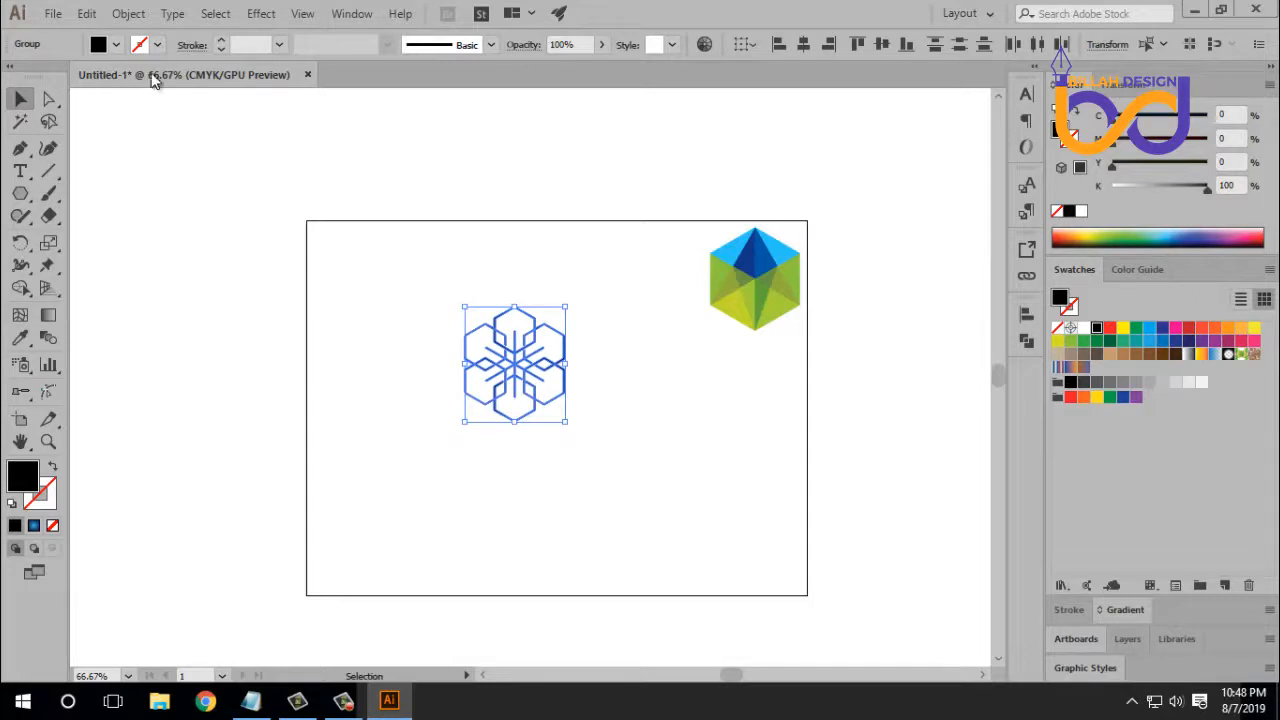
pyautogui.click(1026, 341)
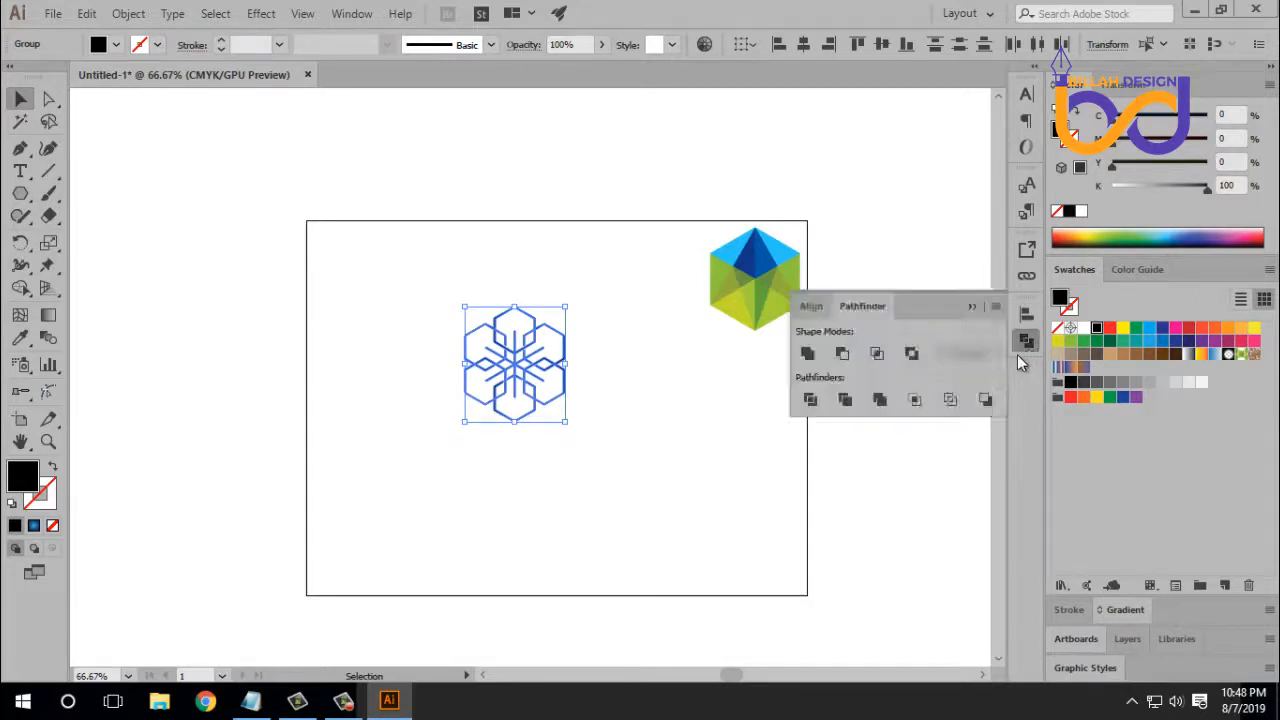
pyautogui.click(807, 355)
pyautogui.click(680, 450)
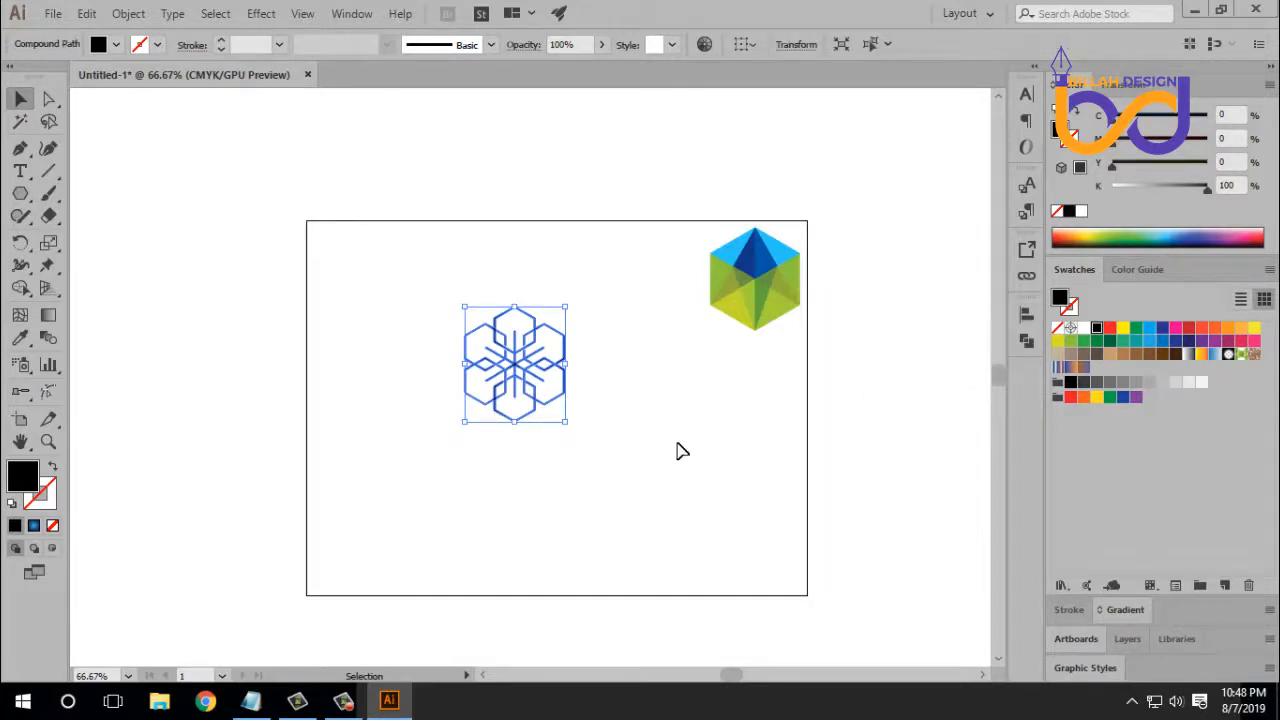
# Duplicate the united interlaced-hexagon logo and place the copy up beside the faceted hexagon.
pyautogui.hotkey('ctrl', '+')
pyautogui.hotkey('ctrl', '+')
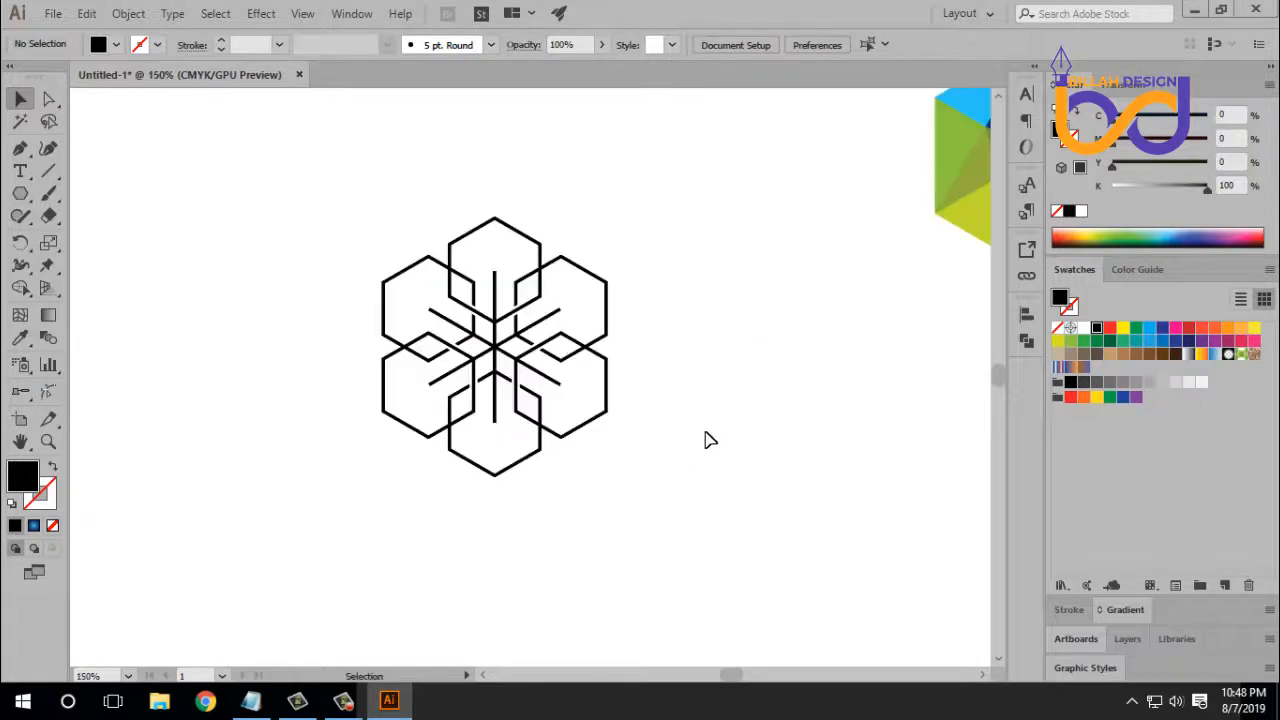
pyautogui.moveTo(715, 420); pyautogui.dragTo(673, 430)
pyautogui.moveTo(679, 332); pyautogui.dragTo(667, 412)
pyautogui.moveTo(509, 388); pyautogui.dragTo(800, 217)
pyautogui.click(352, 288)
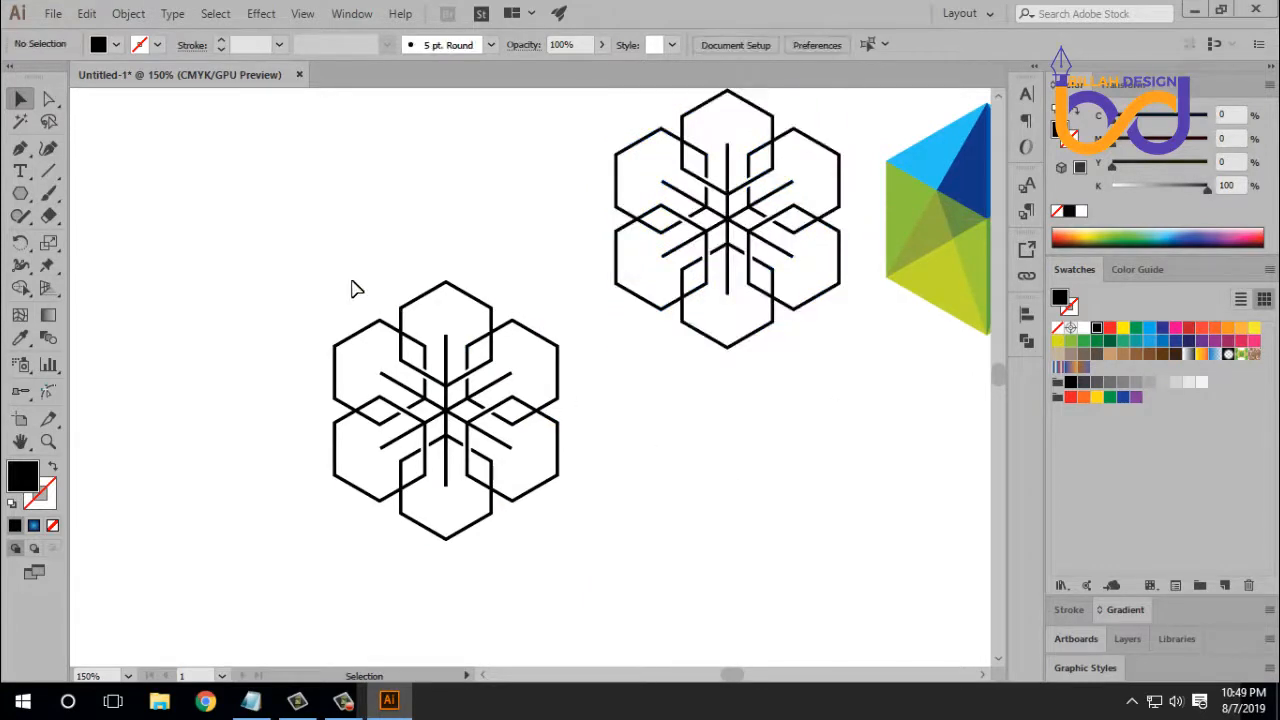
pyautogui.hotkey('ctrl', '-')
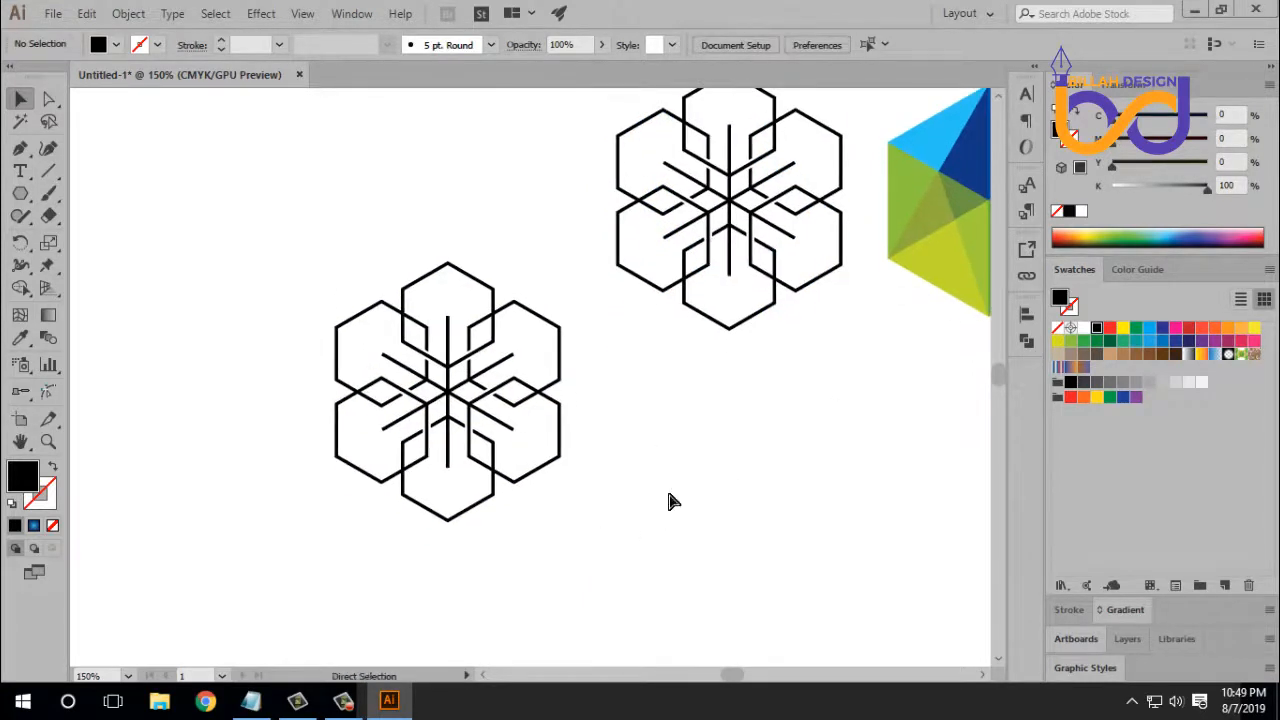
pyautogui.moveTo(668, 495); pyautogui.dragTo(668, 488)
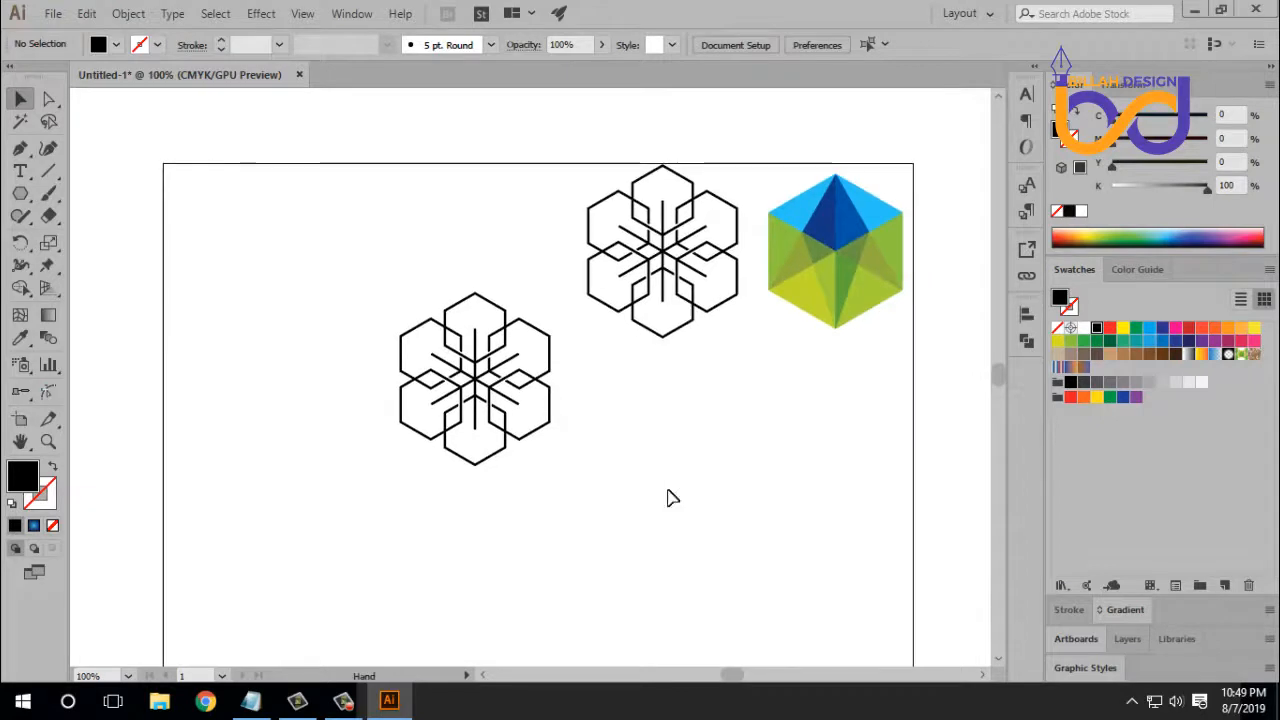
# Draw a rectangle that completely covers the lower interlaced-hexagon logo with a margin around it.
pyautogui.click(22, 193)
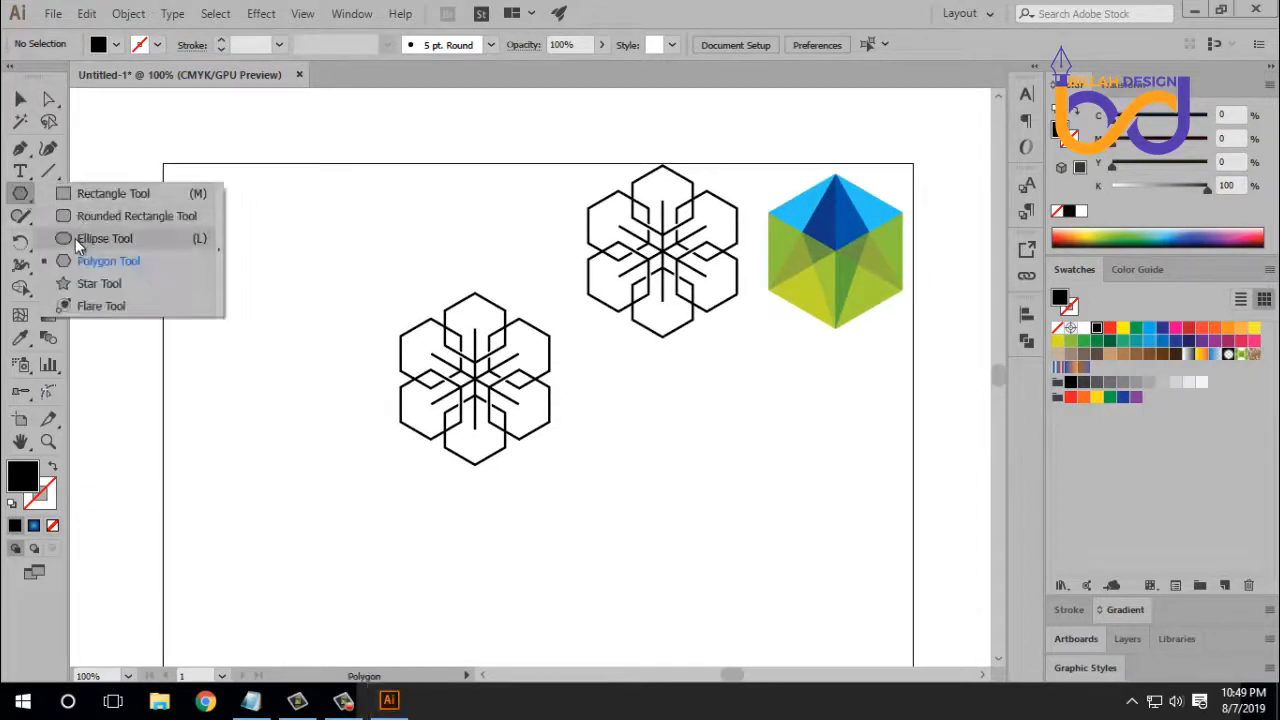
pyautogui.click(105, 193)
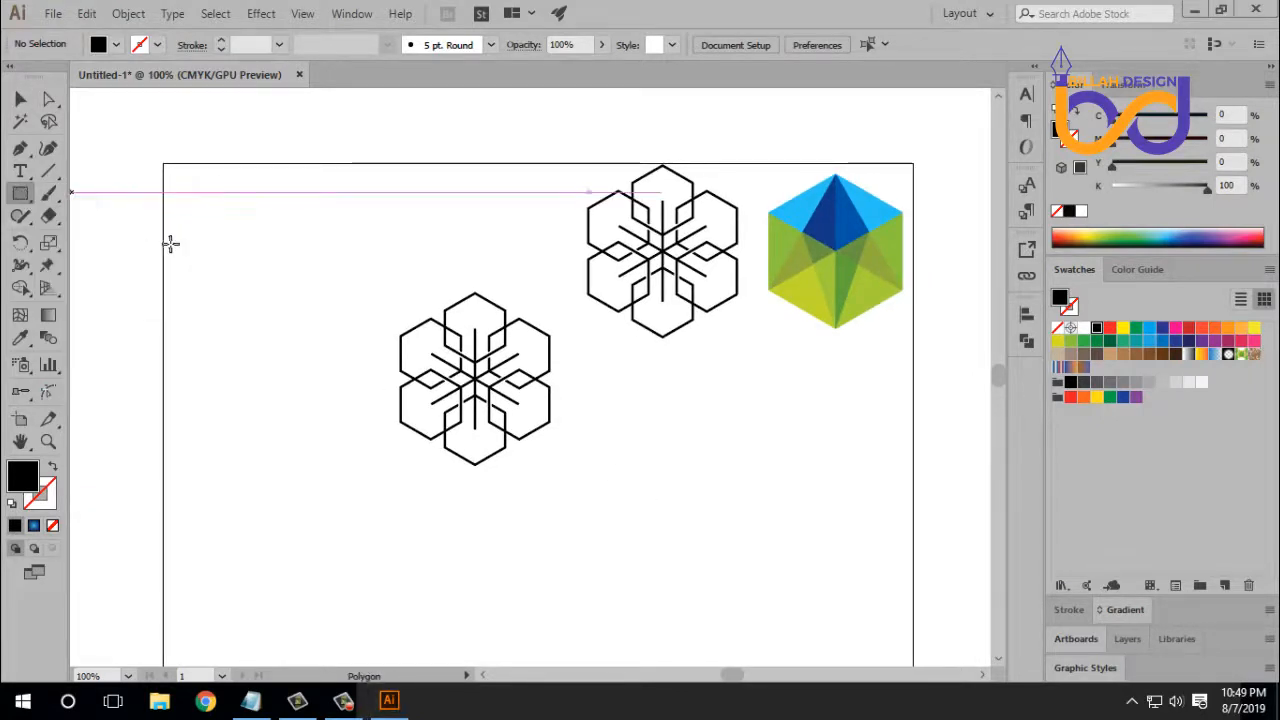
pyautogui.moveTo(367, 253); pyautogui.dragTo(573, 488)
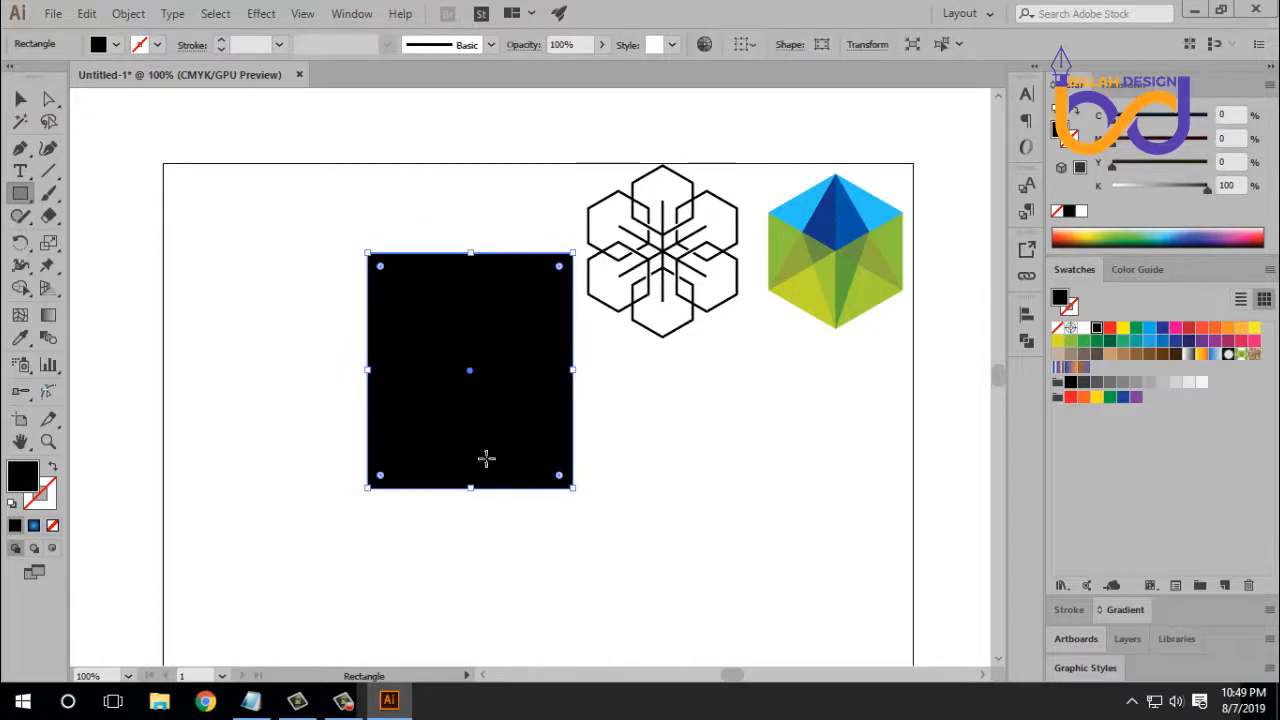
# Fill the rectangle with the light blue sampled from the faceted hexagon and send it to the back behind the logo.
pyautogui.click(20, 337)
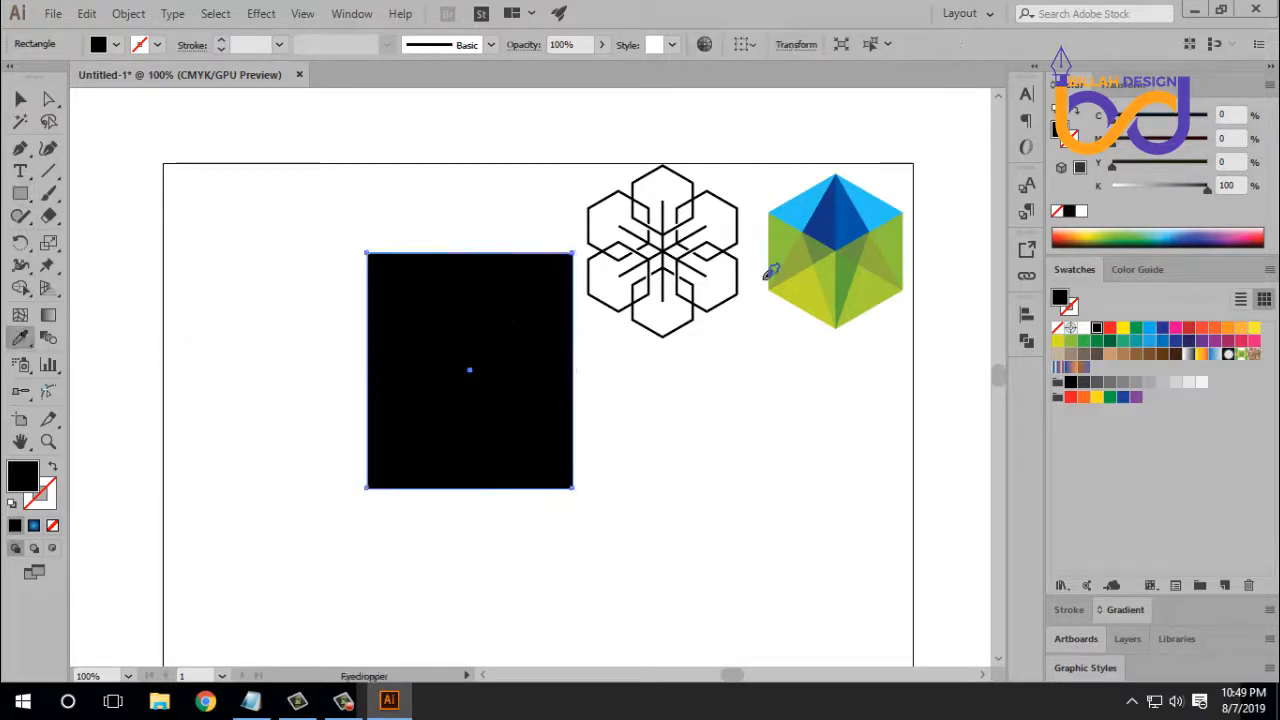
pyautogui.click(876, 212)
pyautogui.rightClick(495, 298)
pyautogui.moveTo(548, 587)
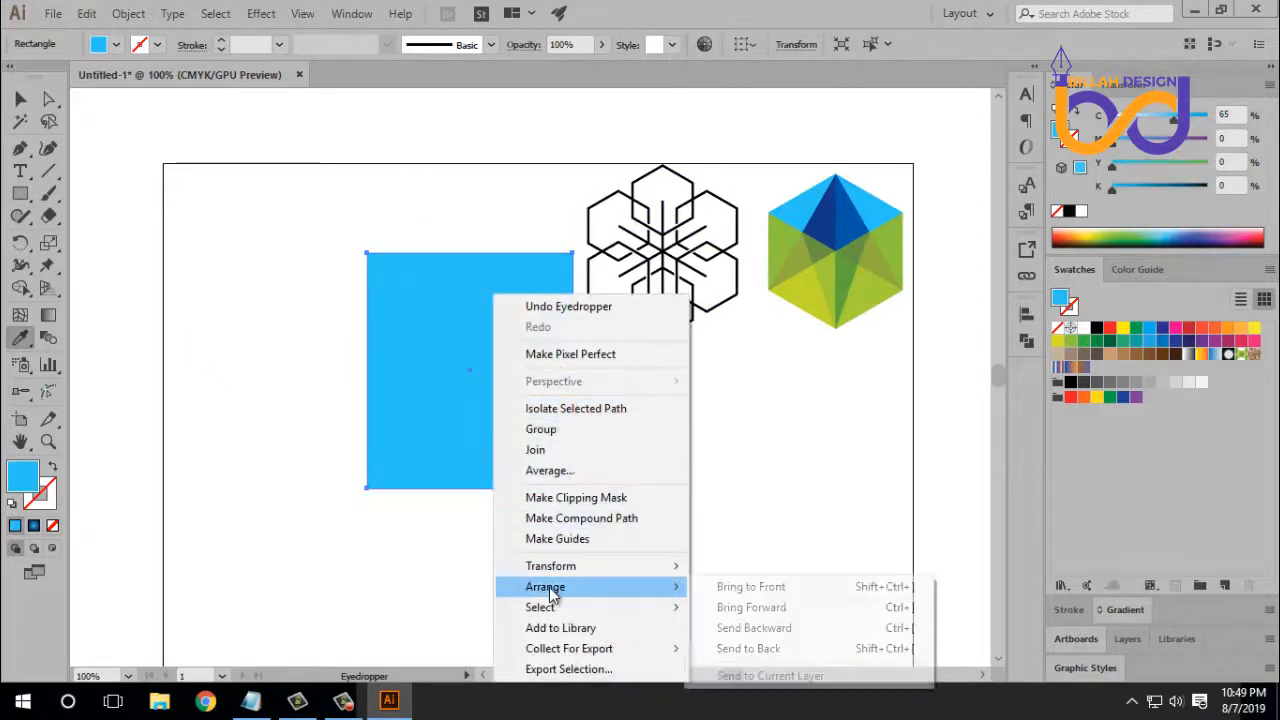
pyautogui.click(750, 648)
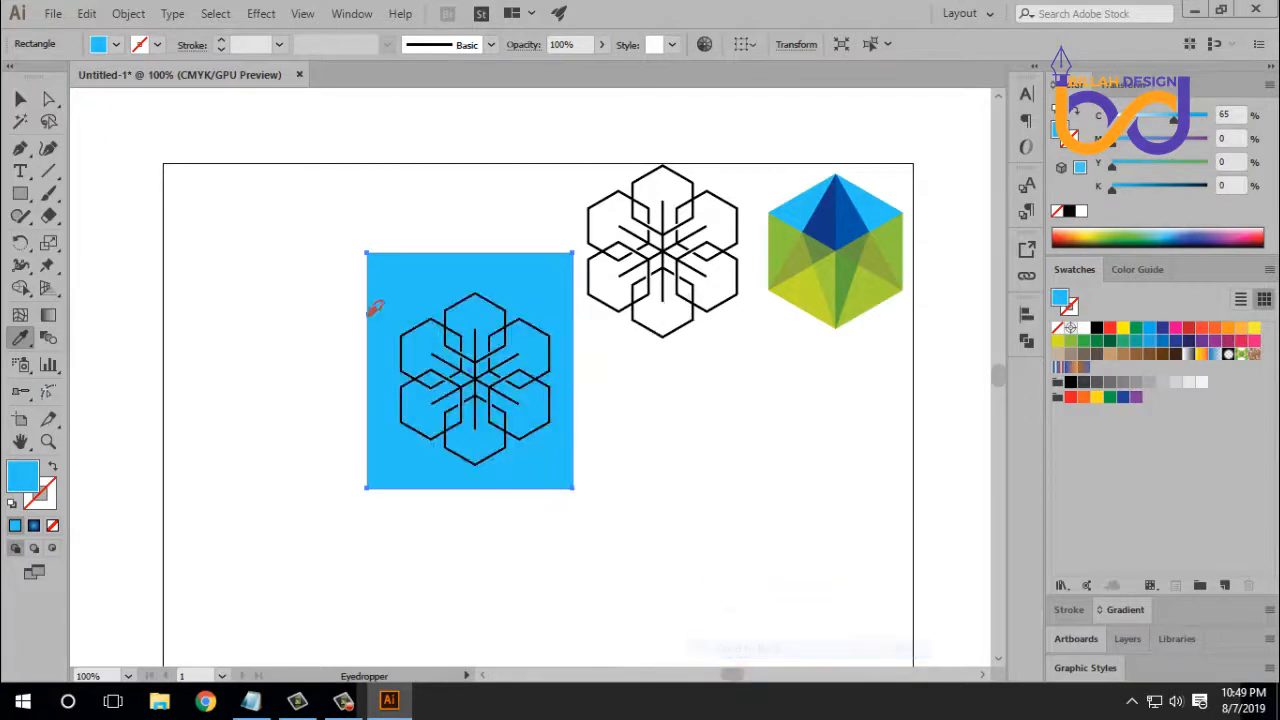
# Use Shape Builder to remove the blue area outside the hexagon outlines, leaving blue only inside the logo.
pyautogui.press('v')
pyautogui.moveTo(270, 243); pyautogui.dragTo(486, 503)
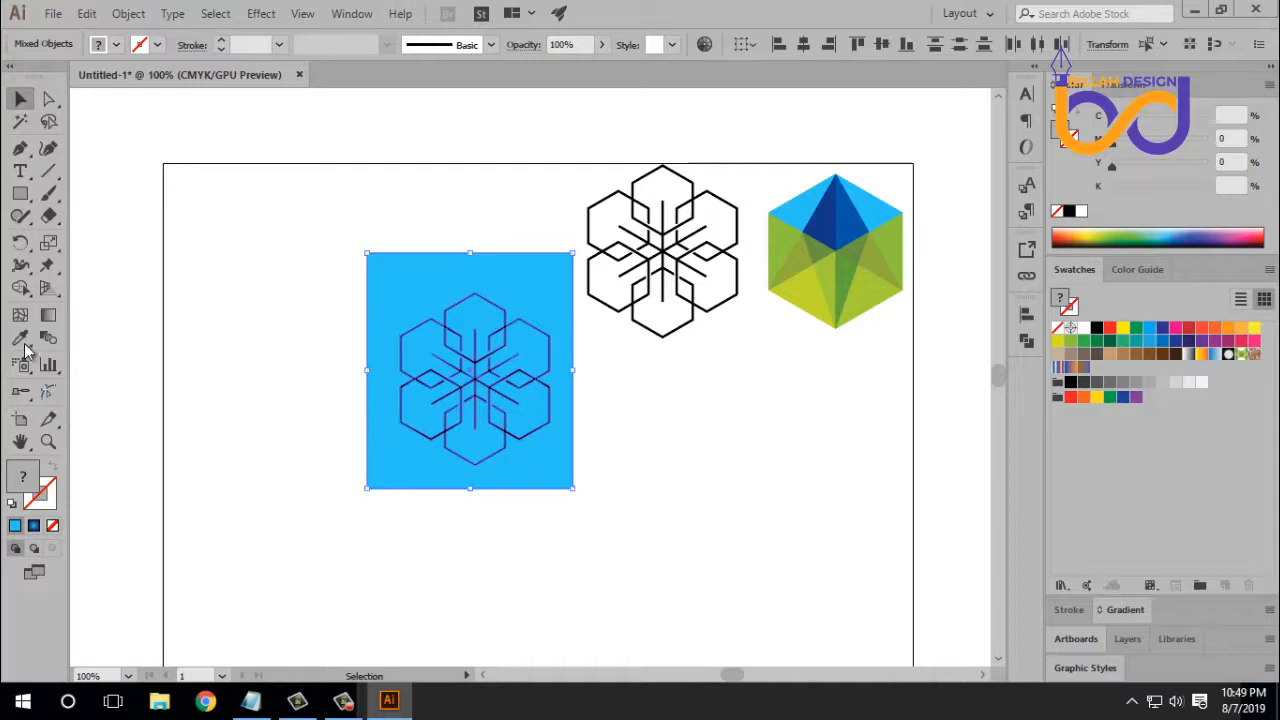
pyautogui.click(20, 287)
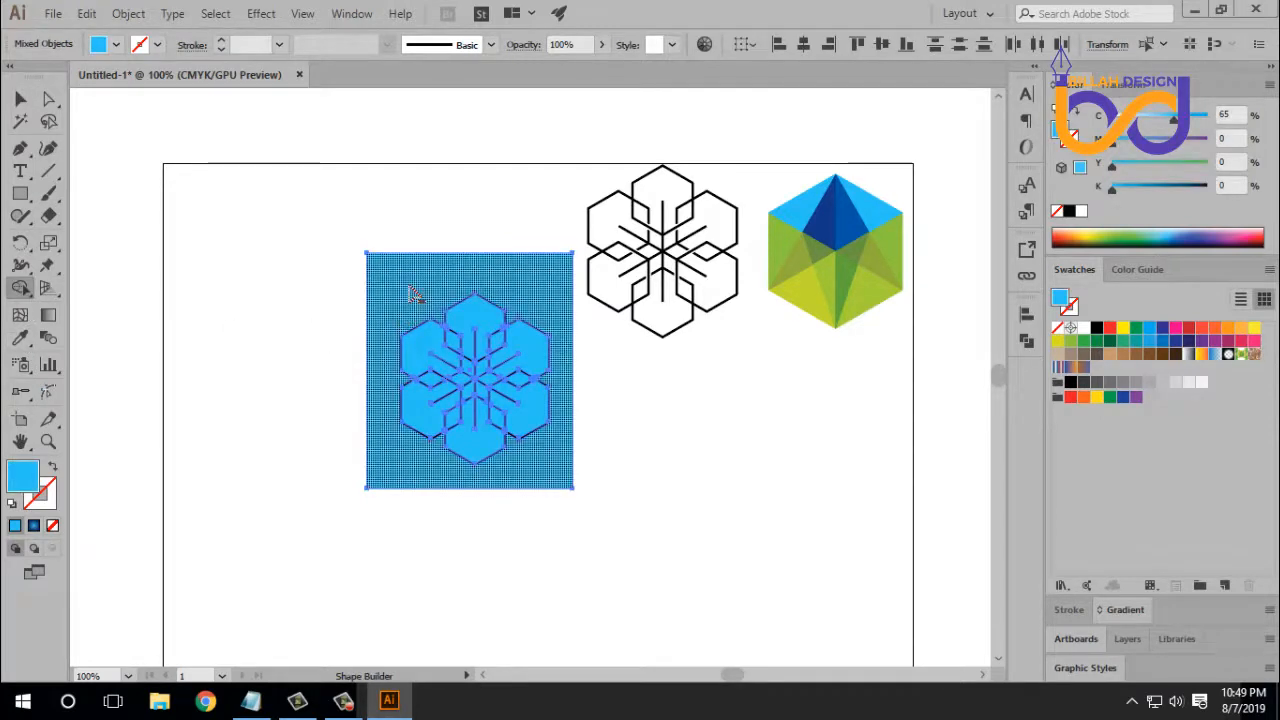
pyautogui.keyDown('alt'); pyautogui.click(414, 286); pyautogui.keyUp('alt')
pyautogui.click(21, 99)
pyautogui.click(217, 346)
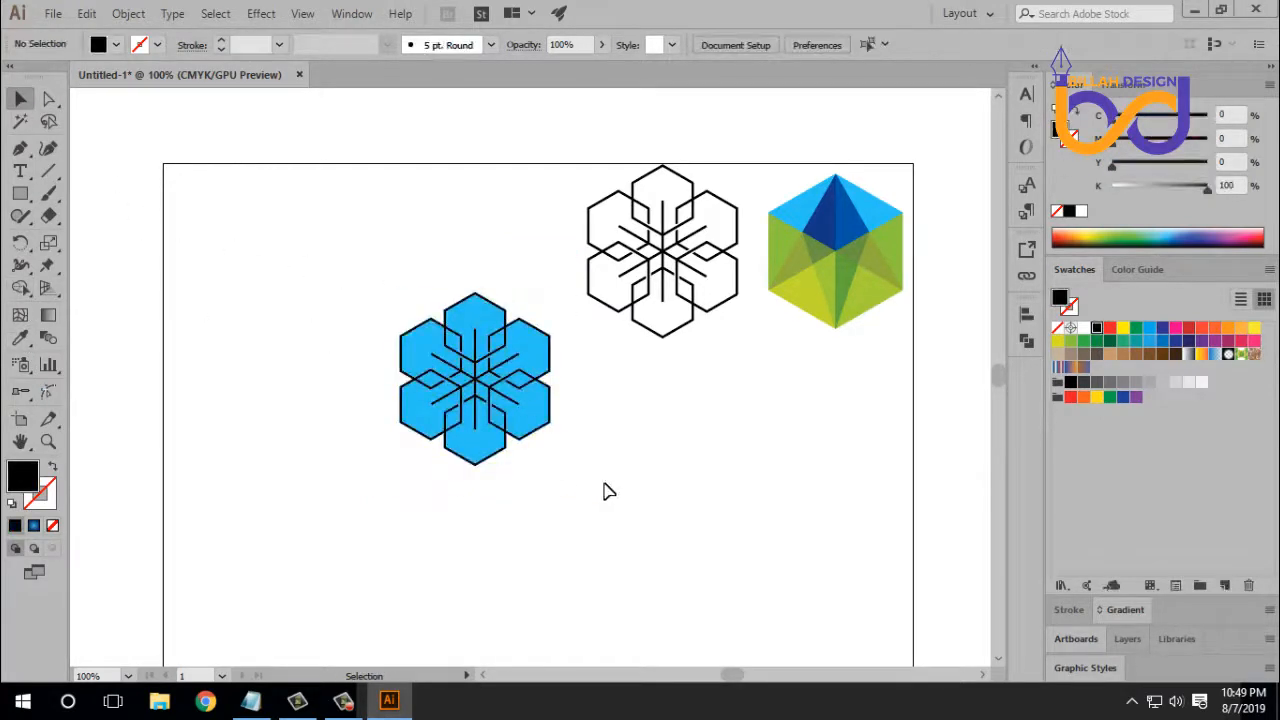
# Move the blue-filled logo up beside the outlined copy and group its parts.
pyautogui.click(540, 425)
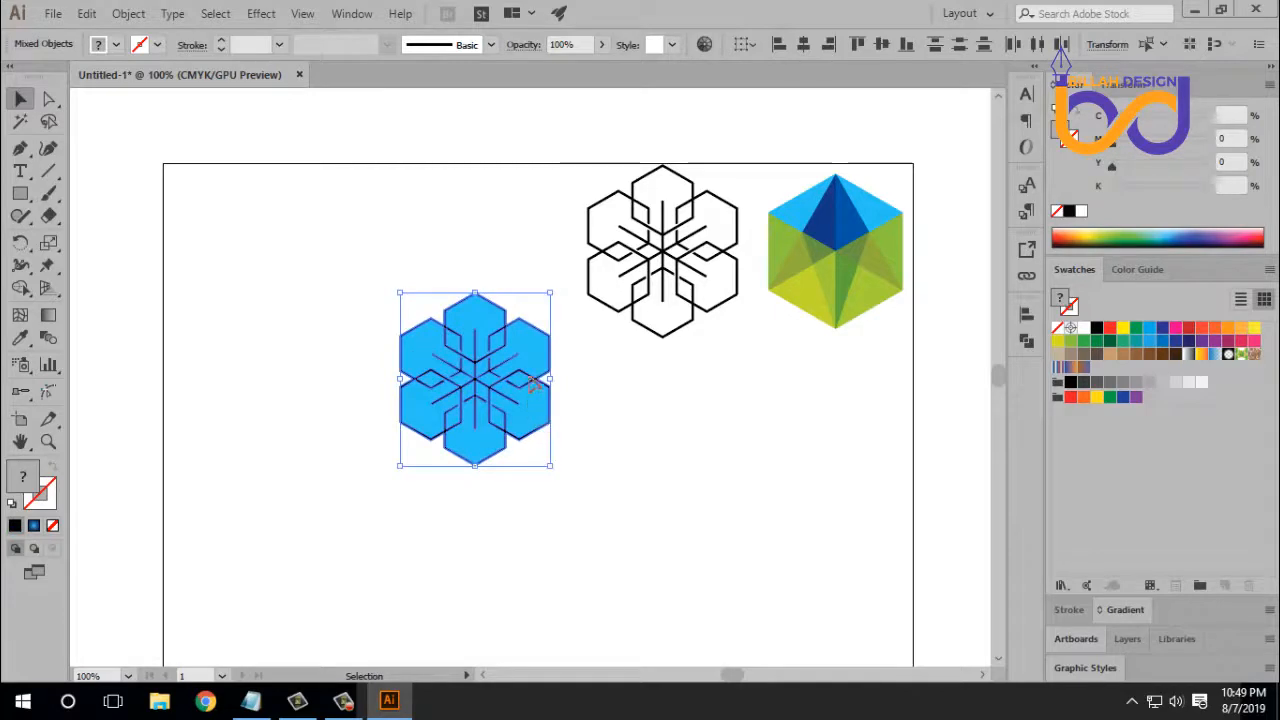
pyautogui.moveTo(538, 400); pyautogui.dragTo(563, 294)
pyautogui.click(600, 421)
pyautogui.press('space')
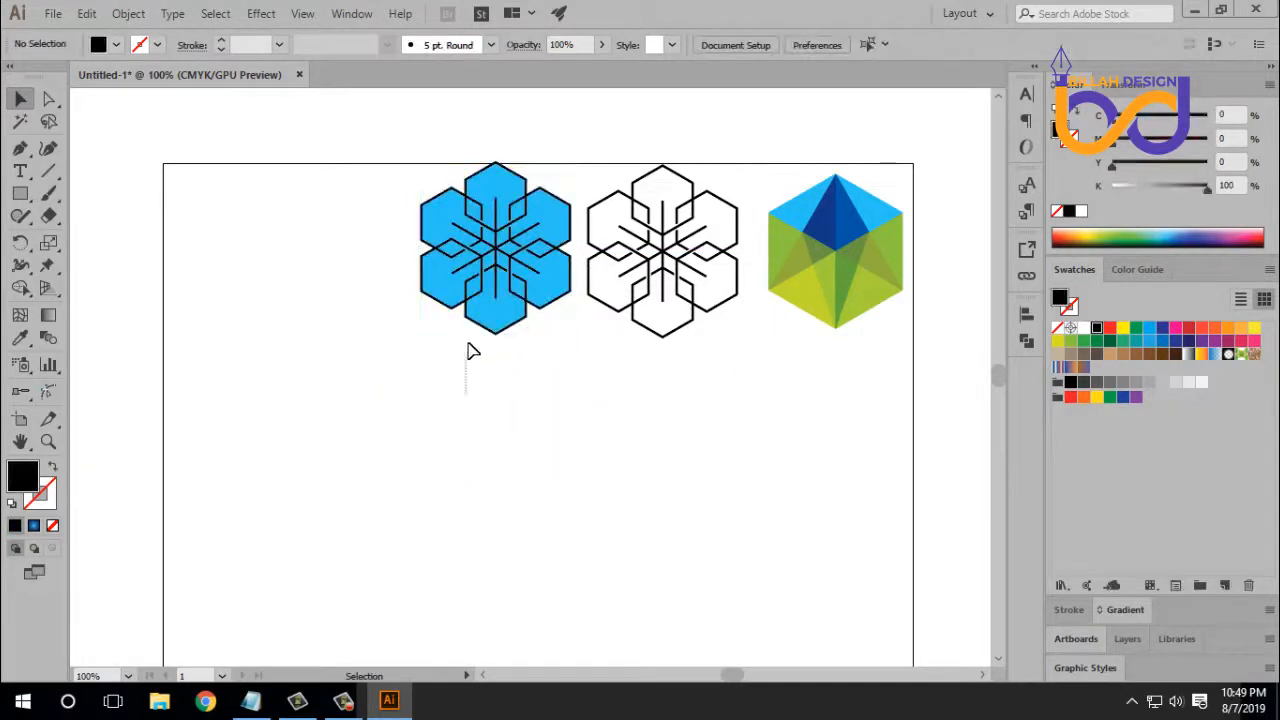
pyautogui.click(497, 322)
pyautogui.press('a')
pyautogui.hotkey('ctrl', 'g')
pyautogui.click(585, 463)
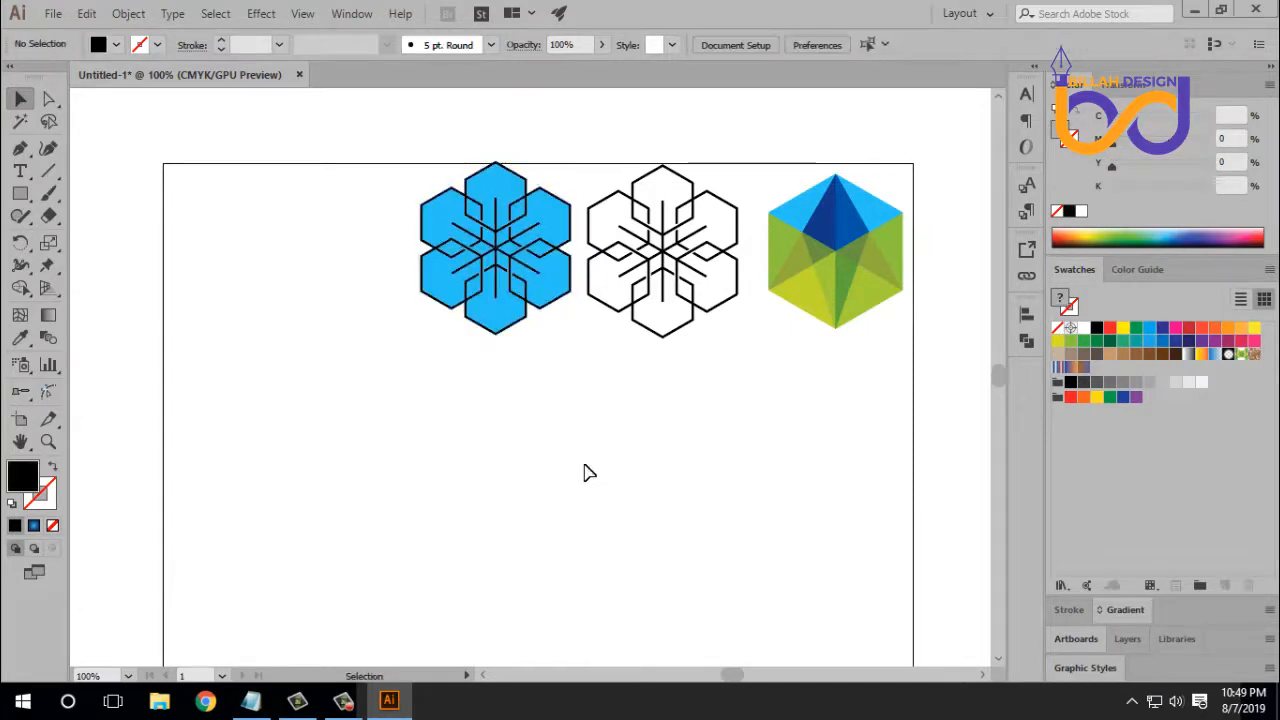
# Draw a three-sided polygon below and left of the blue logo, and swap its fill and stroke for a black outline without fill.
pyautogui.press('space')
pyautogui.moveTo(614, 475); pyautogui.dragTo(616, 452)
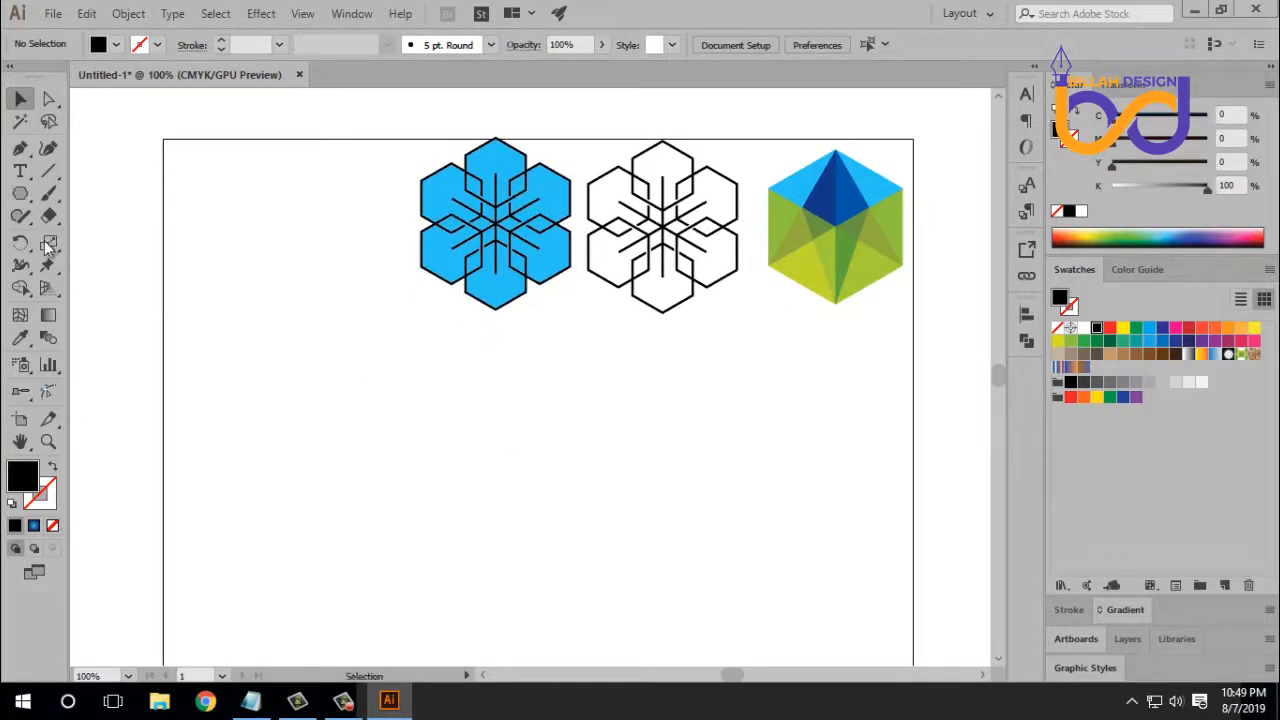
pyautogui.click(21, 195)
pyautogui.moveTo(341, 376); pyautogui.dragTo(398, 425)
pyautogui.press('Down')
pyautogui.press('Down')
pyautogui.press('Down')
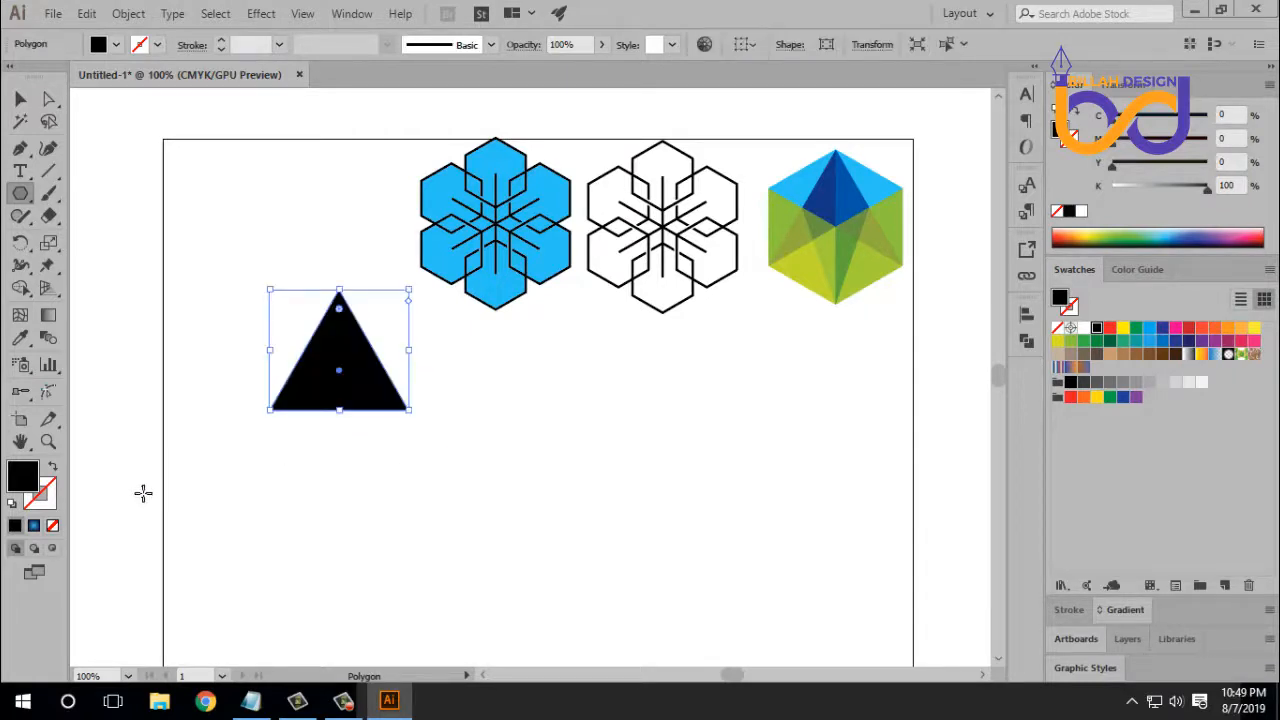
pyautogui.click(55, 468)
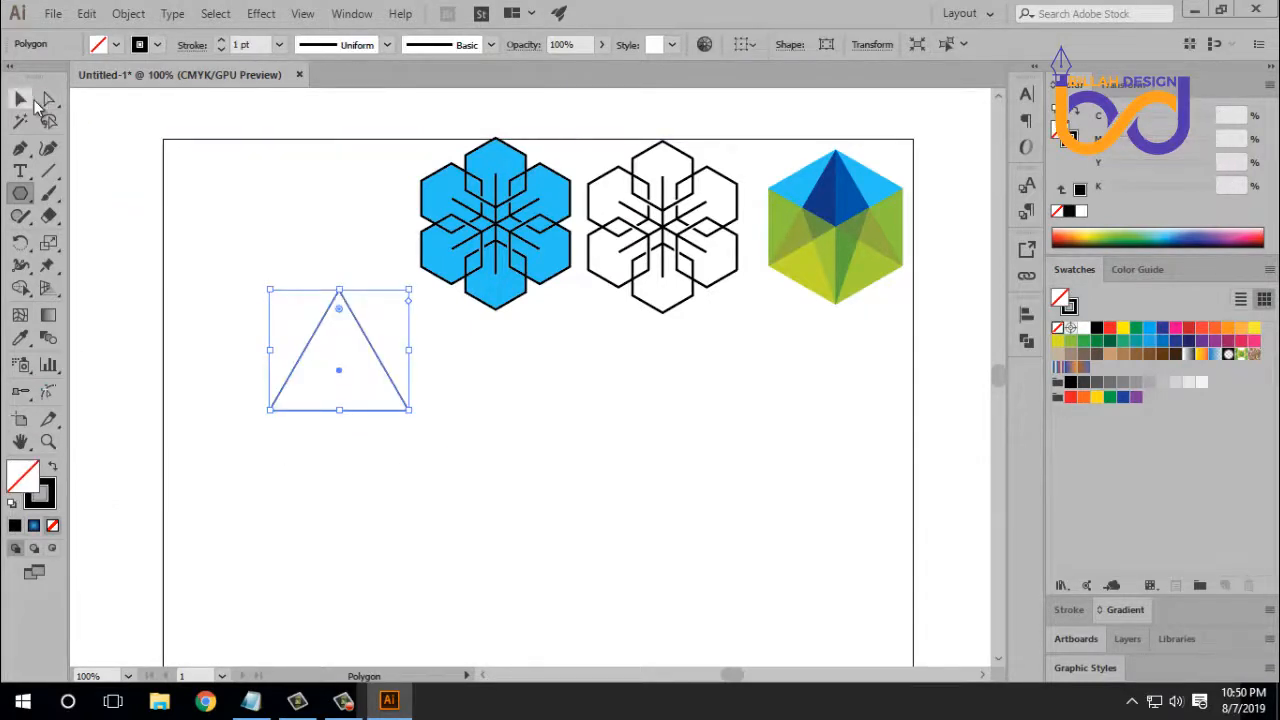
# Move the outlined triangle slightly down, farther below the row of hexagon logos.
pyautogui.click(20, 98)
pyautogui.click(503, 468)
pyautogui.moveTo(306, 460); pyautogui.dragTo(434, 364)
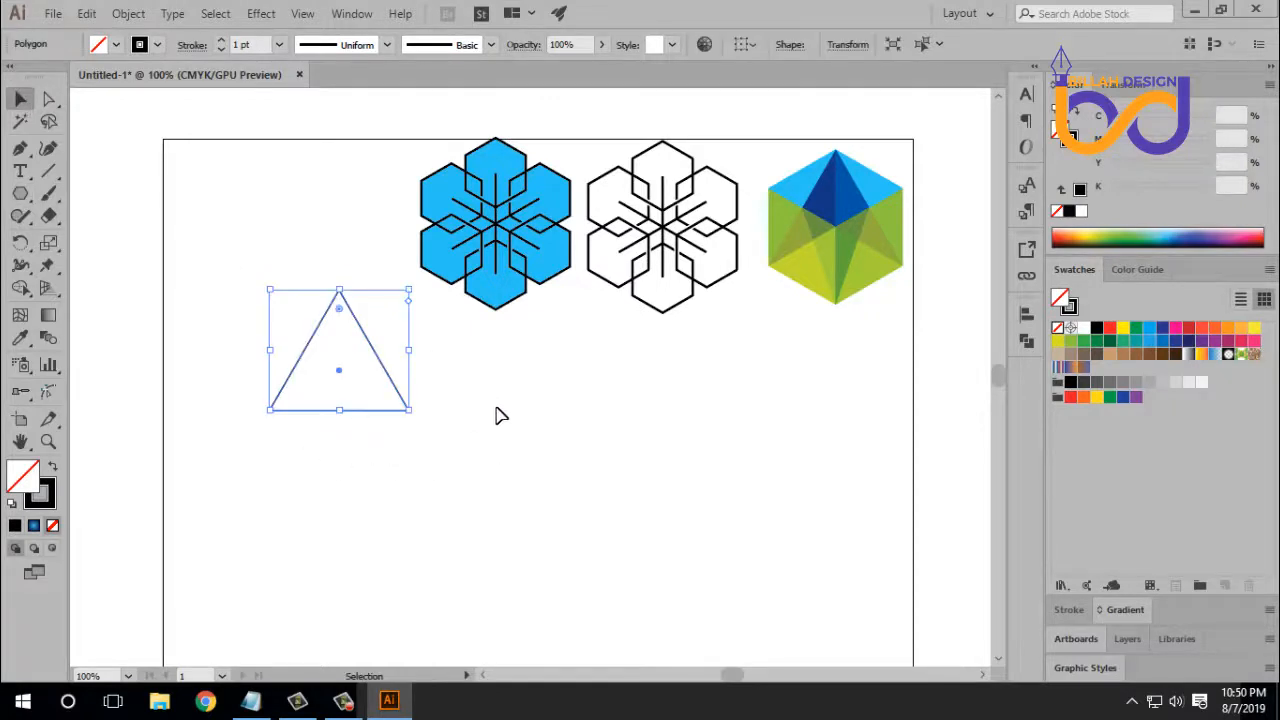
pyautogui.moveTo(537, 428); pyautogui.dragTo(514, 386)
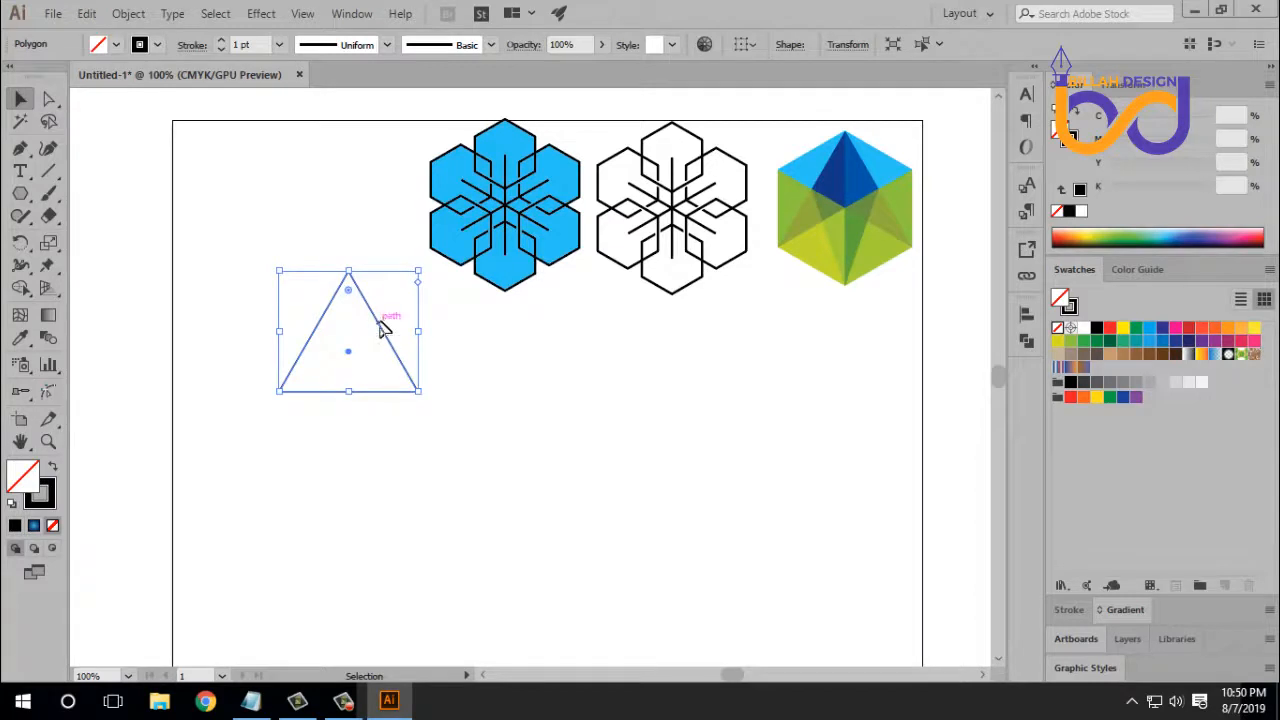
pyautogui.moveTo(384, 324); pyautogui.dragTo(390, 379)
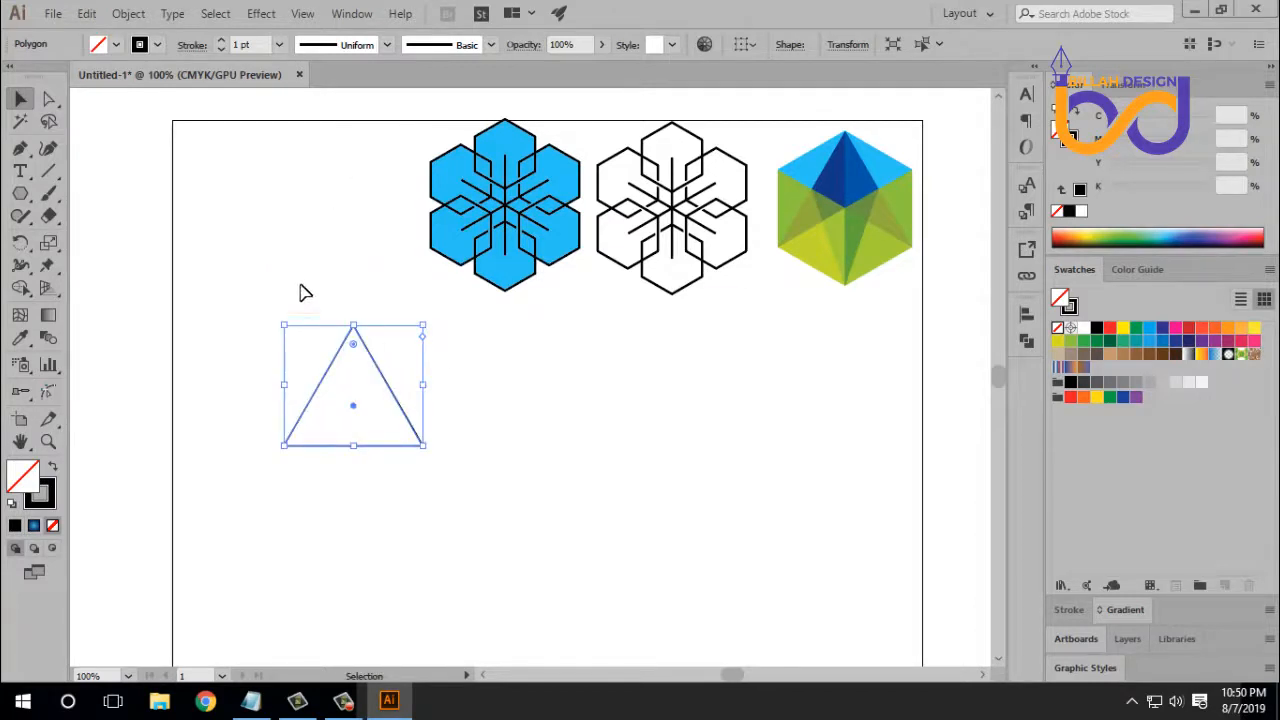
# Start a Distort & Transform Transform effect on the triangle with preview on and 5 copies.
pyautogui.click(257, 20)
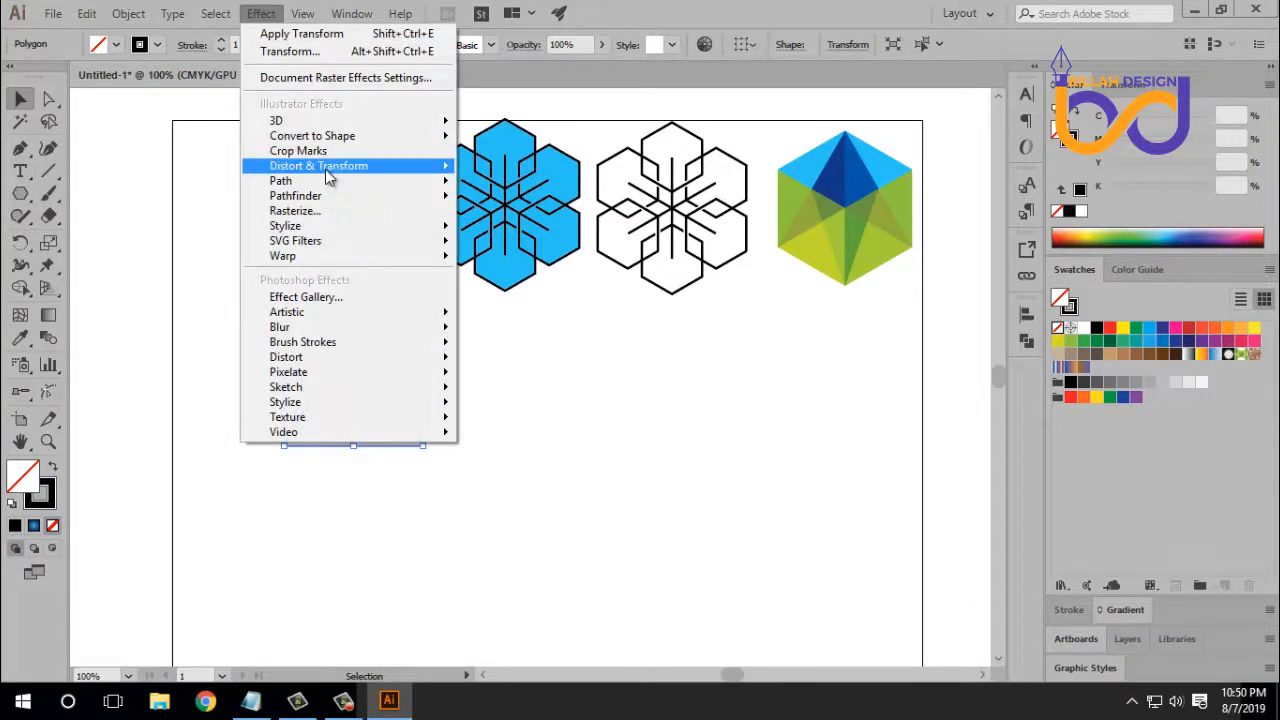
pyautogui.moveTo(397, 174)
pyautogui.click(513, 231)
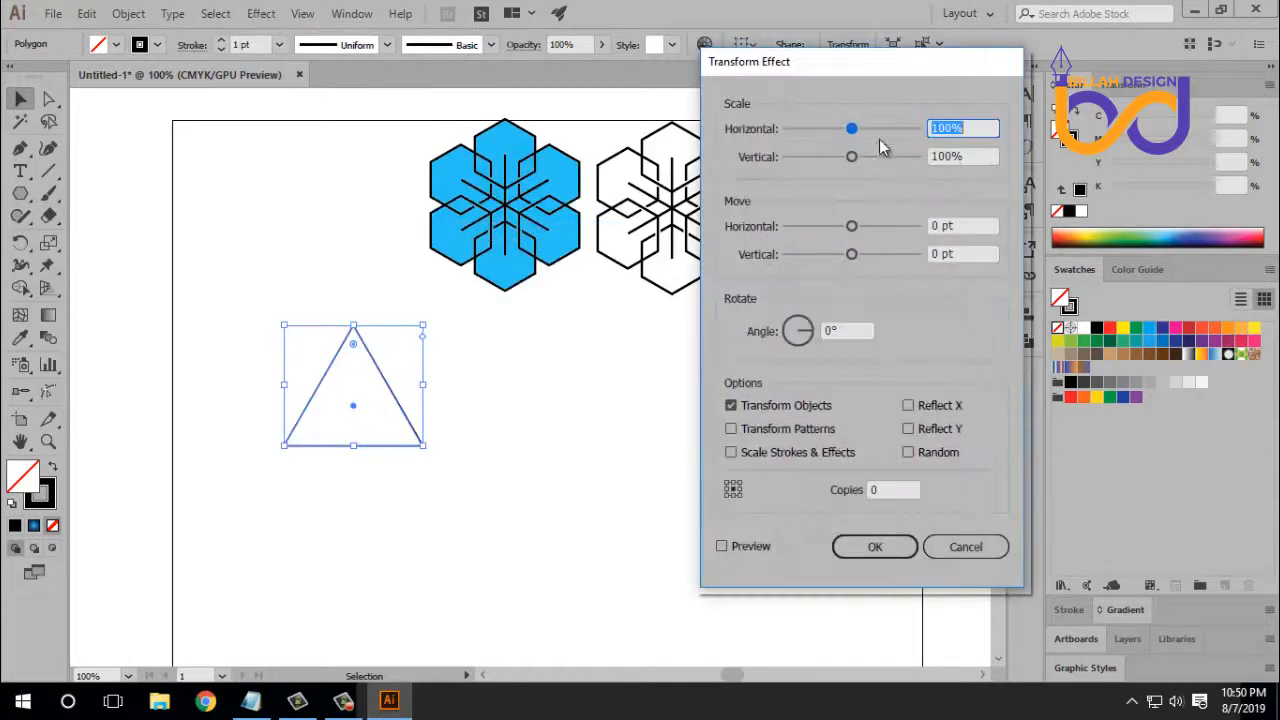
pyautogui.moveTo(897, 79); pyautogui.dragTo(870, 80)
pyautogui.click(695, 548)
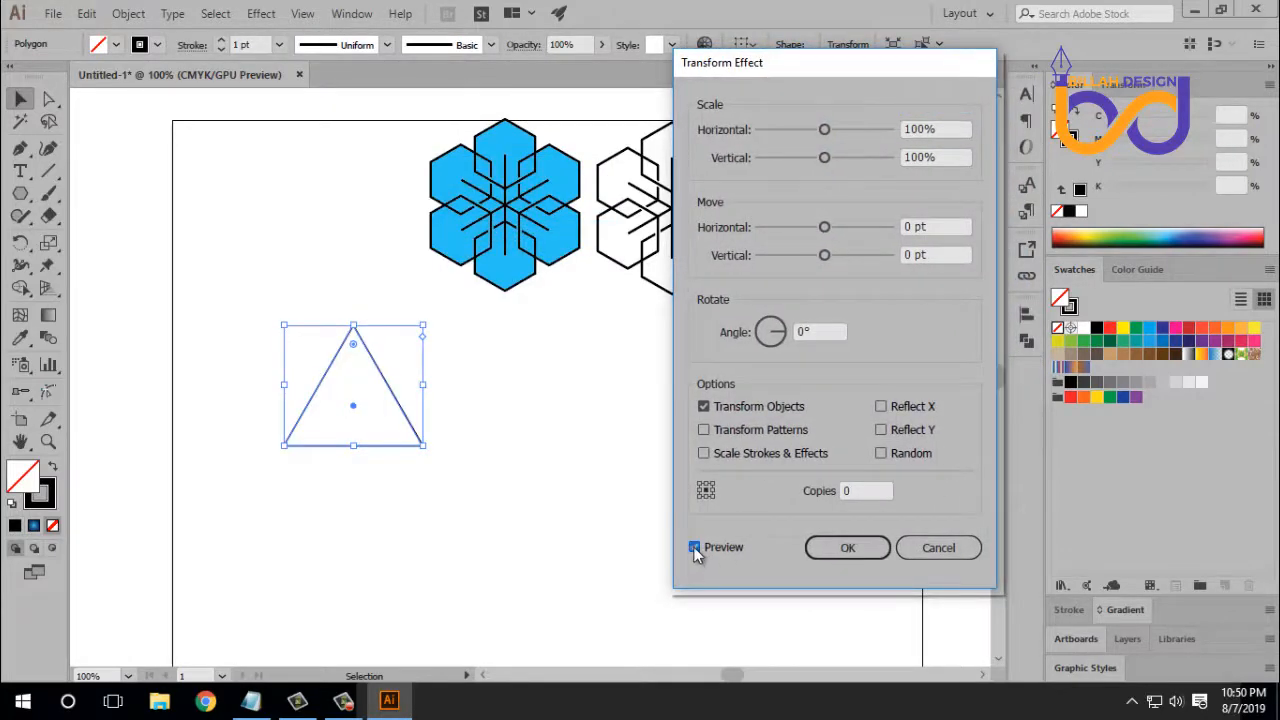
pyautogui.doubleClick(851, 489)
pyautogui.write('5')
# Set both the horizontal and vertical scale of the triangle's Transform effect to 85%.
pyautogui.doubleClick(957, 127)
pyautogui.write('85')
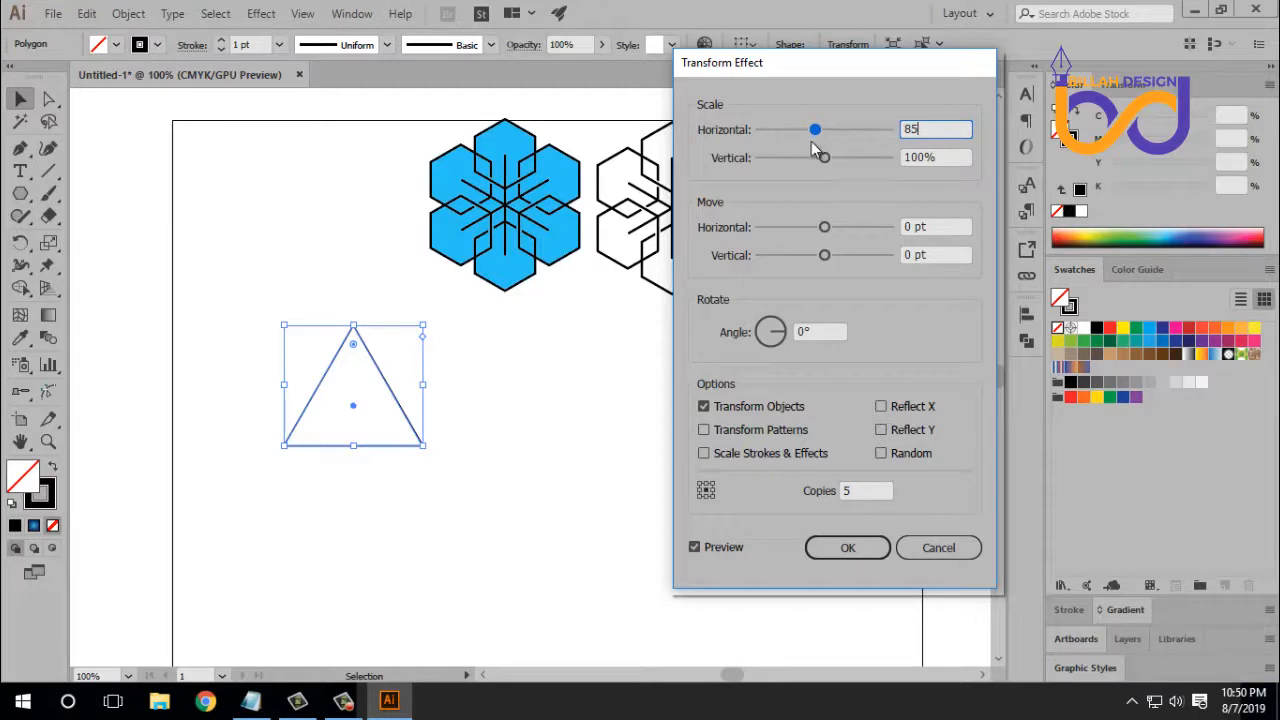
pyautogui.click(923, 158)
pyautogui.doubleClick(925, 158)
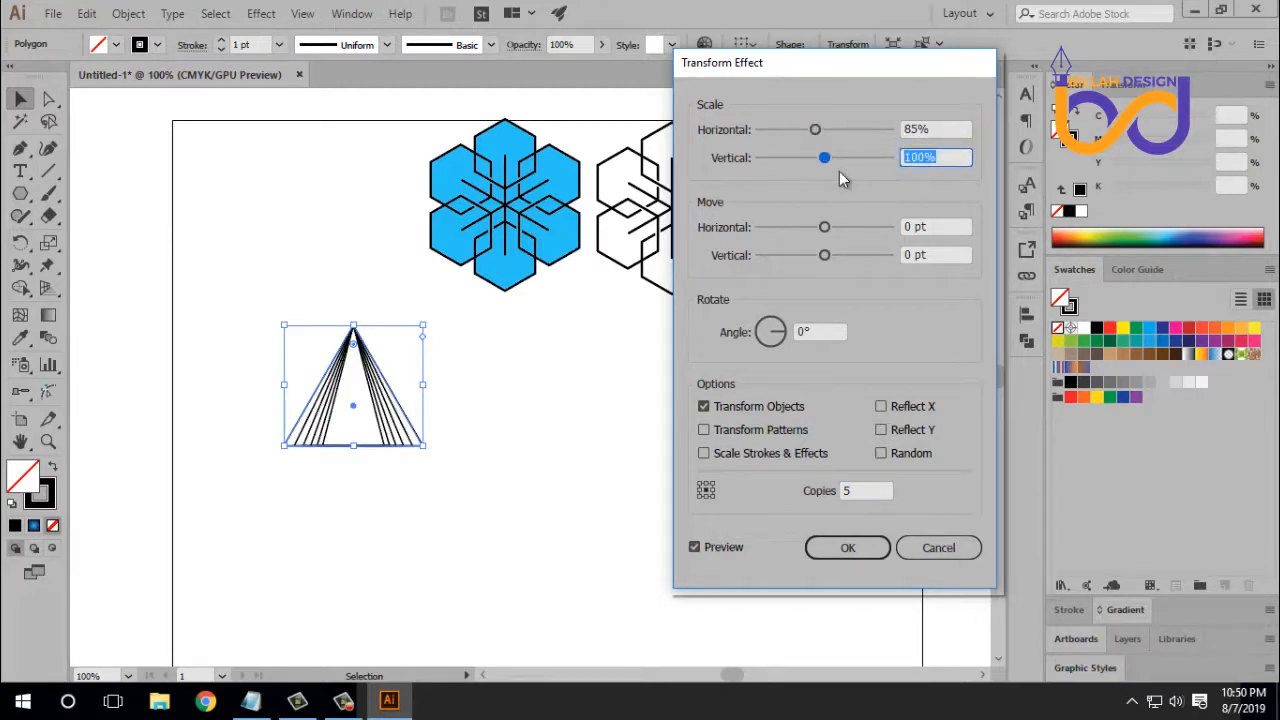
pyautogui.write('85')
pyautogui.click(950, 227)
# Set the rotation angle of the triangle's Transform effect to -5°.
pyautogui.click(818, 331)
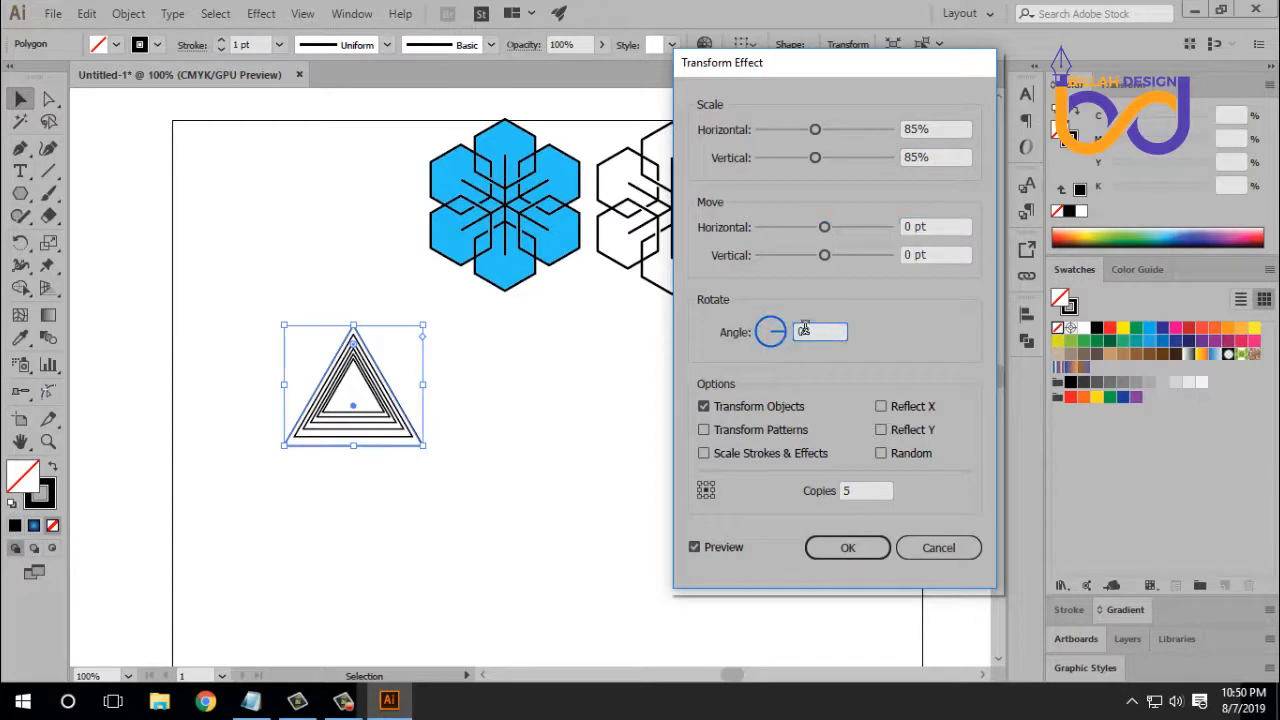
pyautogui.press('Up')
pyautogui.press('Up')
pyautogui.press('Down')
pyautogui.press('Down')
pyautogui.press('Down')
pyautogui.press('Down')
pyautogui.press('Down')
pyautogui.press('Down')
pyautogui.press('Down')
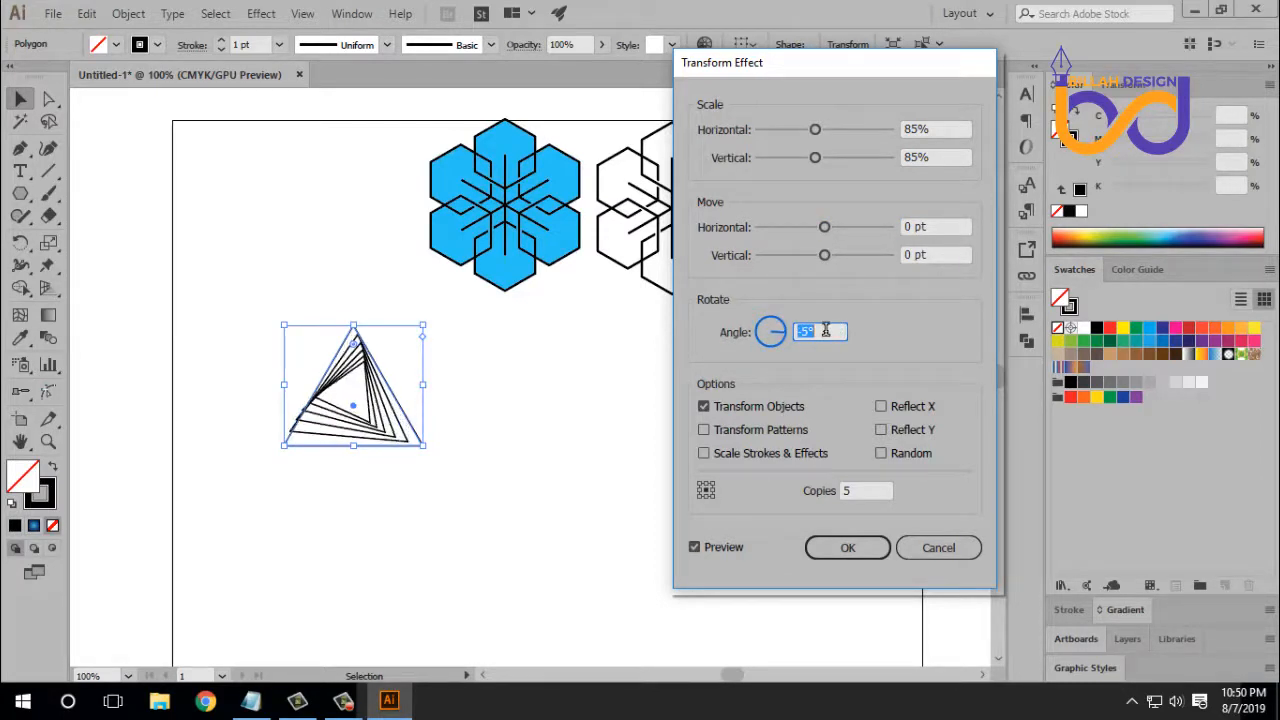
# Set the Transform effect's move distances to 1 pt horizontally and 3 pt vertically.
pyautogui.click(940, 227)
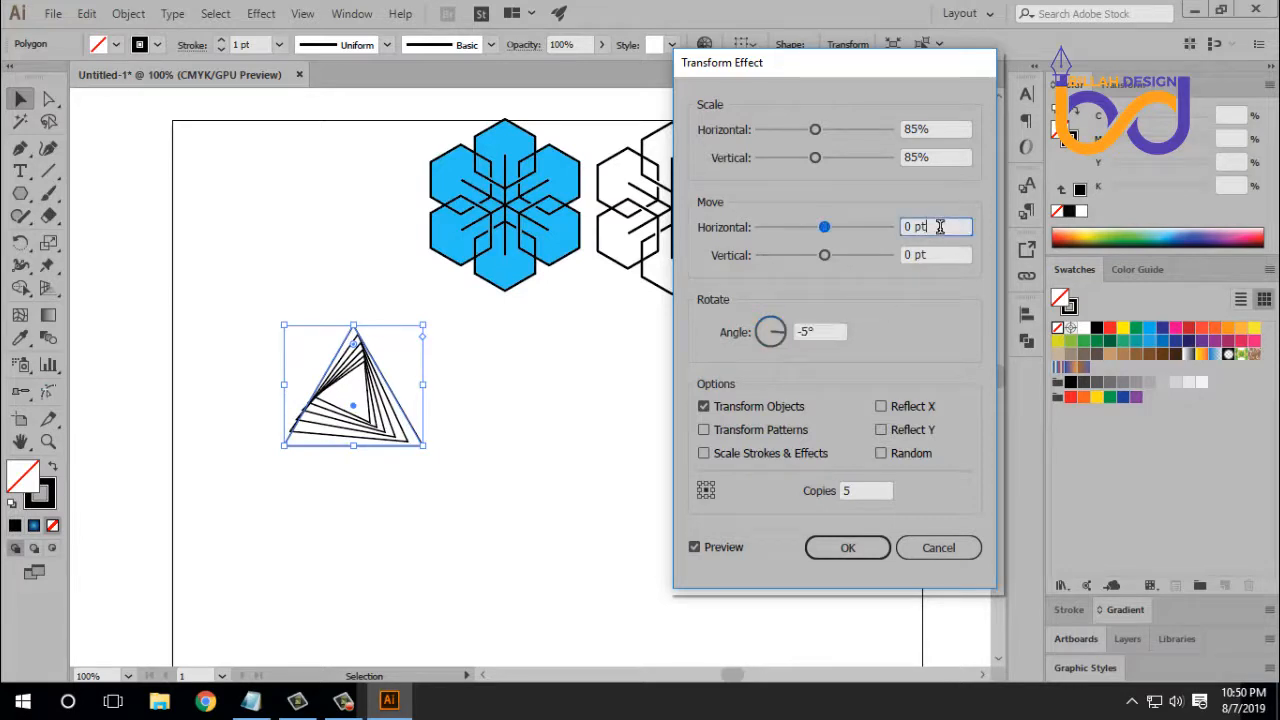
pyautogui.tripleClick(940, 227)
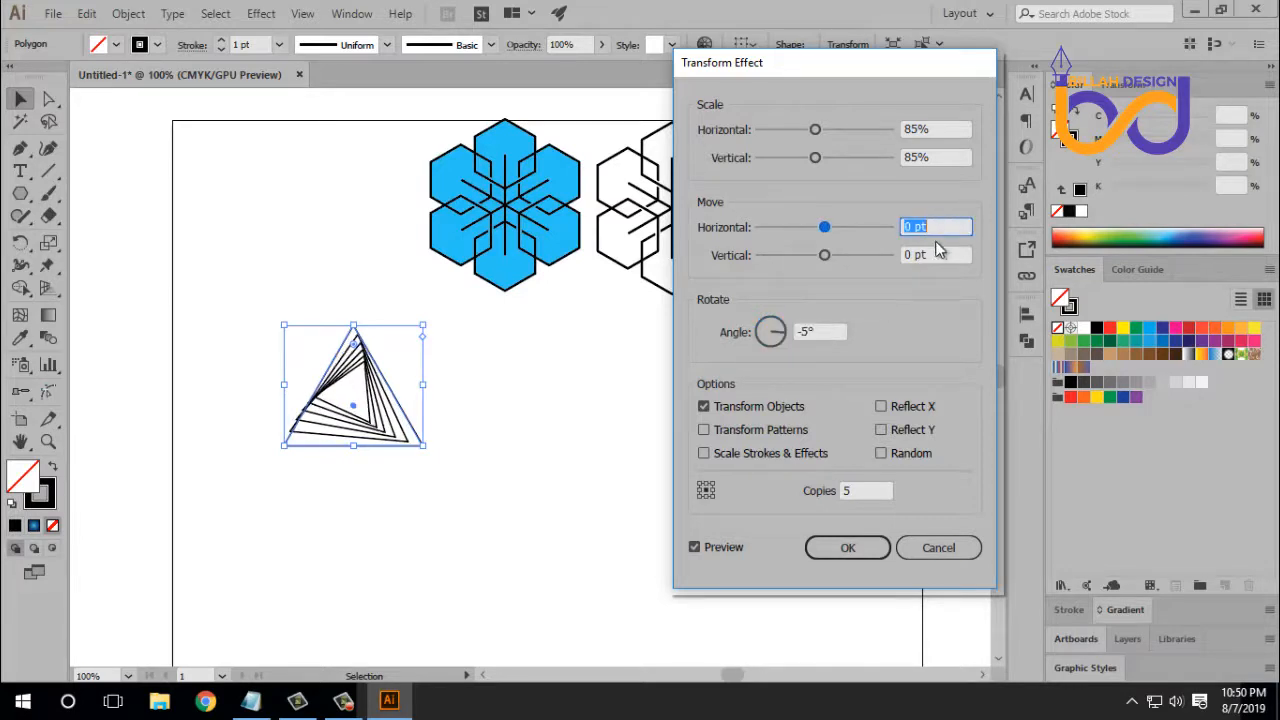
pyautogui.press('Up')
pyautogui.click(934, 253)
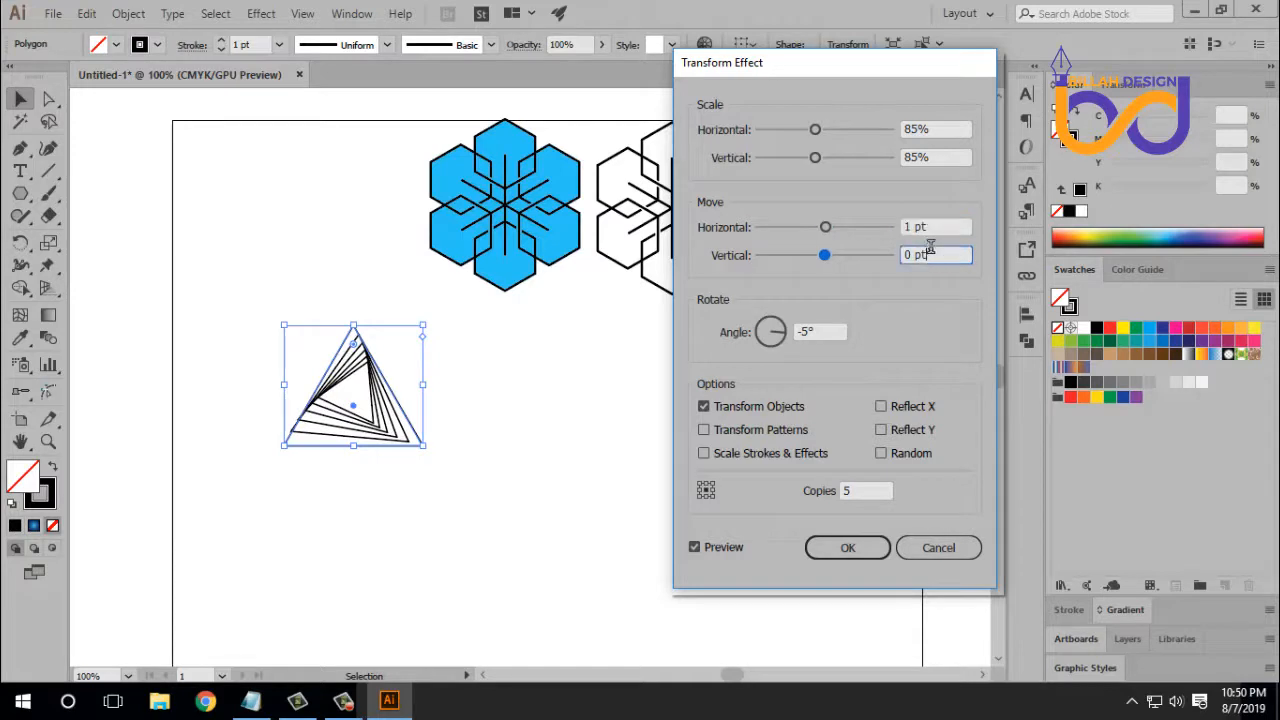
pyautogui.press('Down')
pyautogui.press('Up')
pyautogui.press('Up')
pyautogui.press('Up')
pyautogui.press('Up')
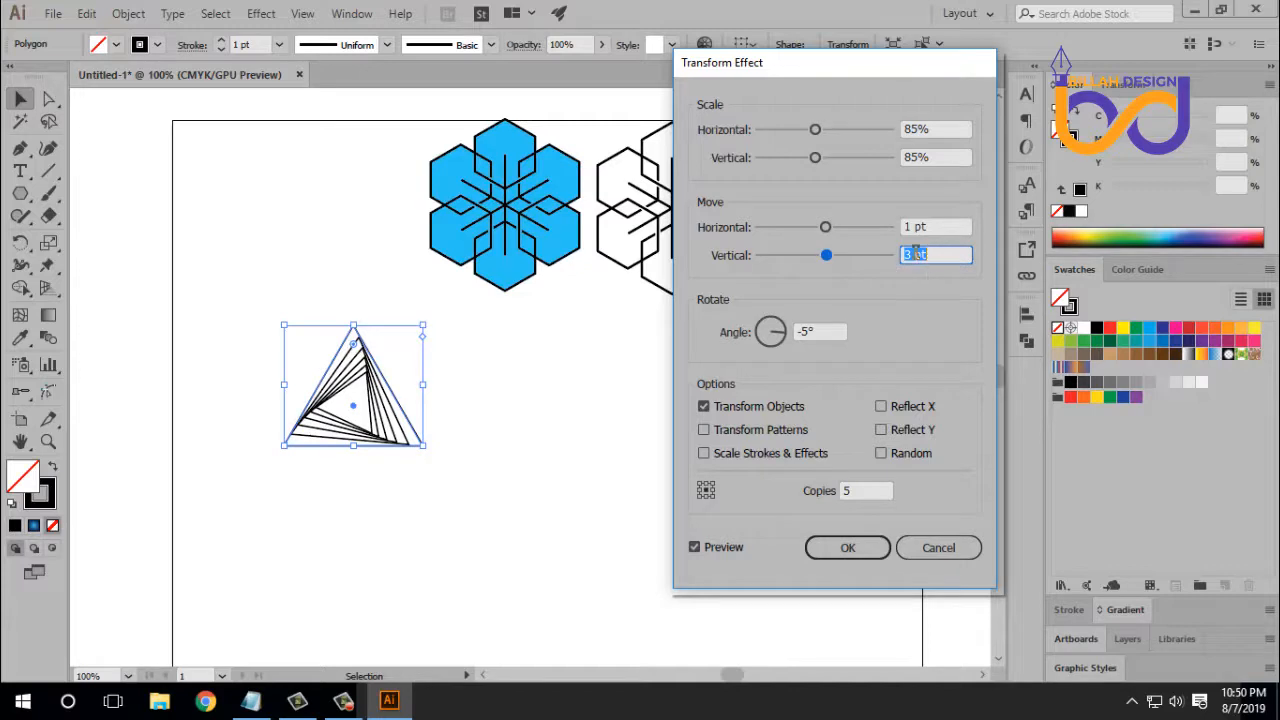
pyautogui.click(926, 228)
pyautogui.press('Down')
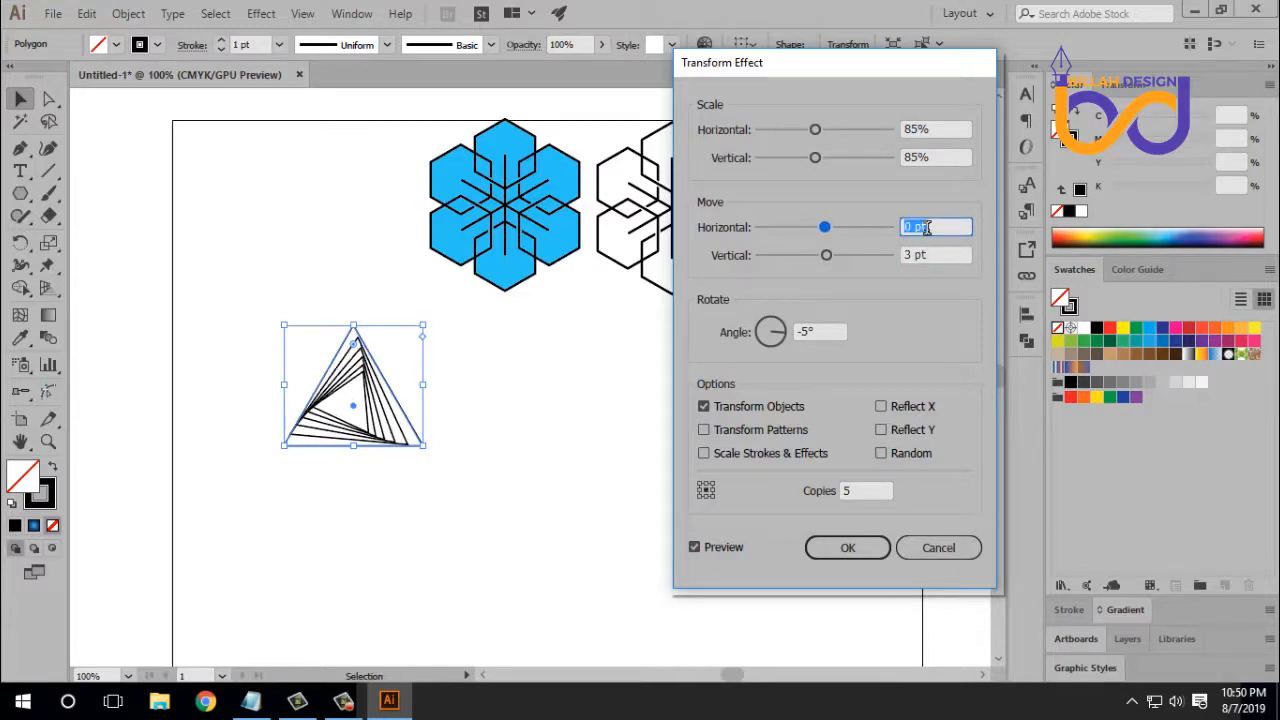
pyautogui.press('Up')
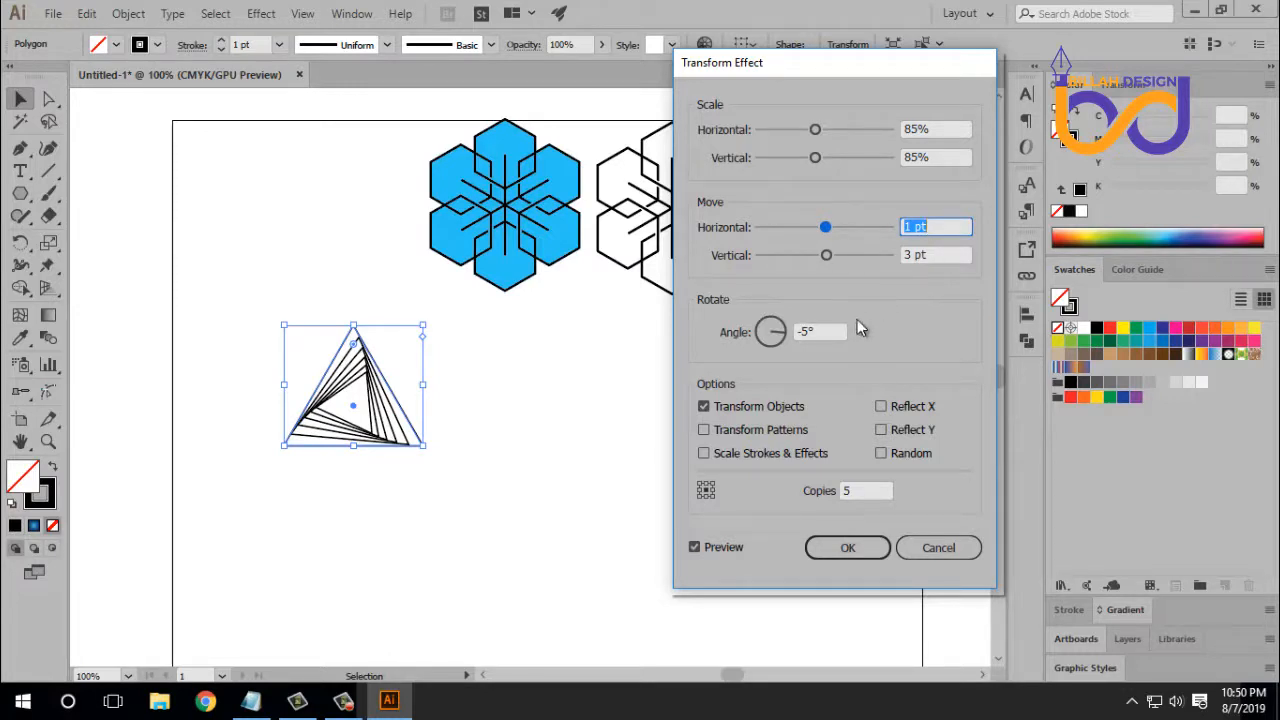
# Set the triangle's Transform effect to 22 copies and apply the effect.
pyautogui.click(862, 490)
pyautogui.press('Up')
pyautogui.press('Up')
pyautogui.press('Up')
pyautogui.press('Up')
pyautogui.press('Up')
pyautogui.press('Up')
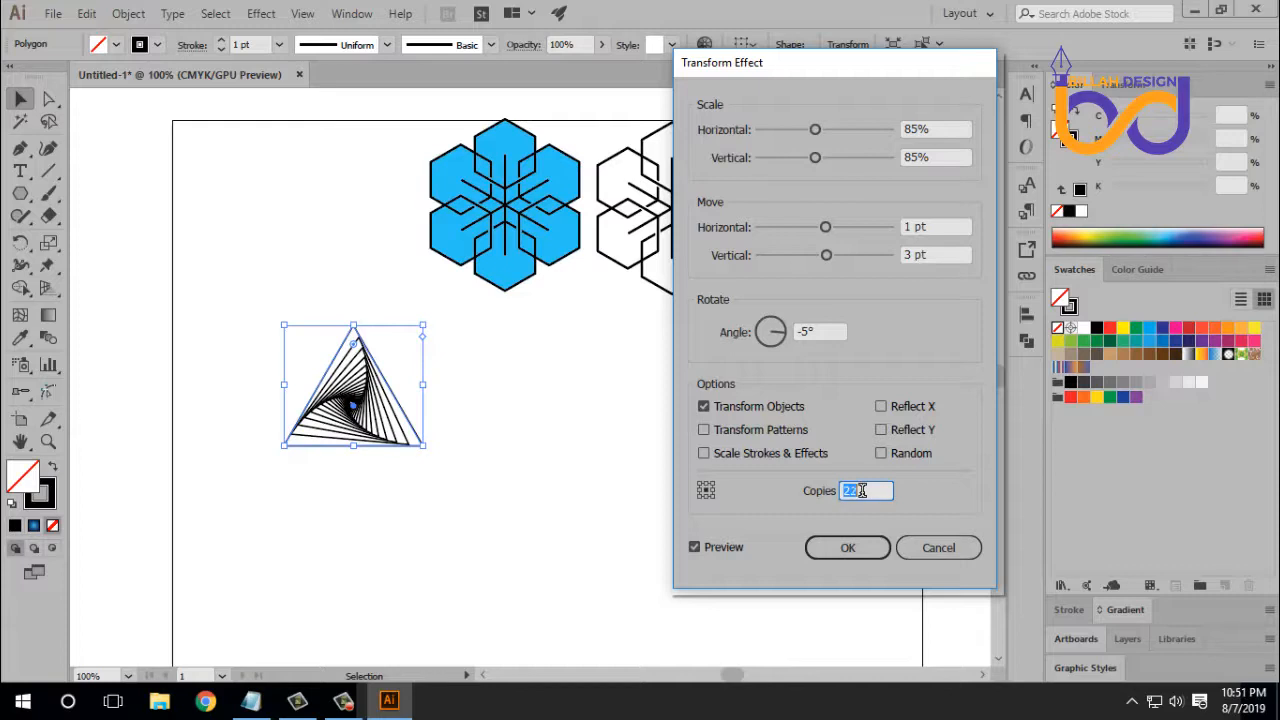
pyautogui.click(857, 553)
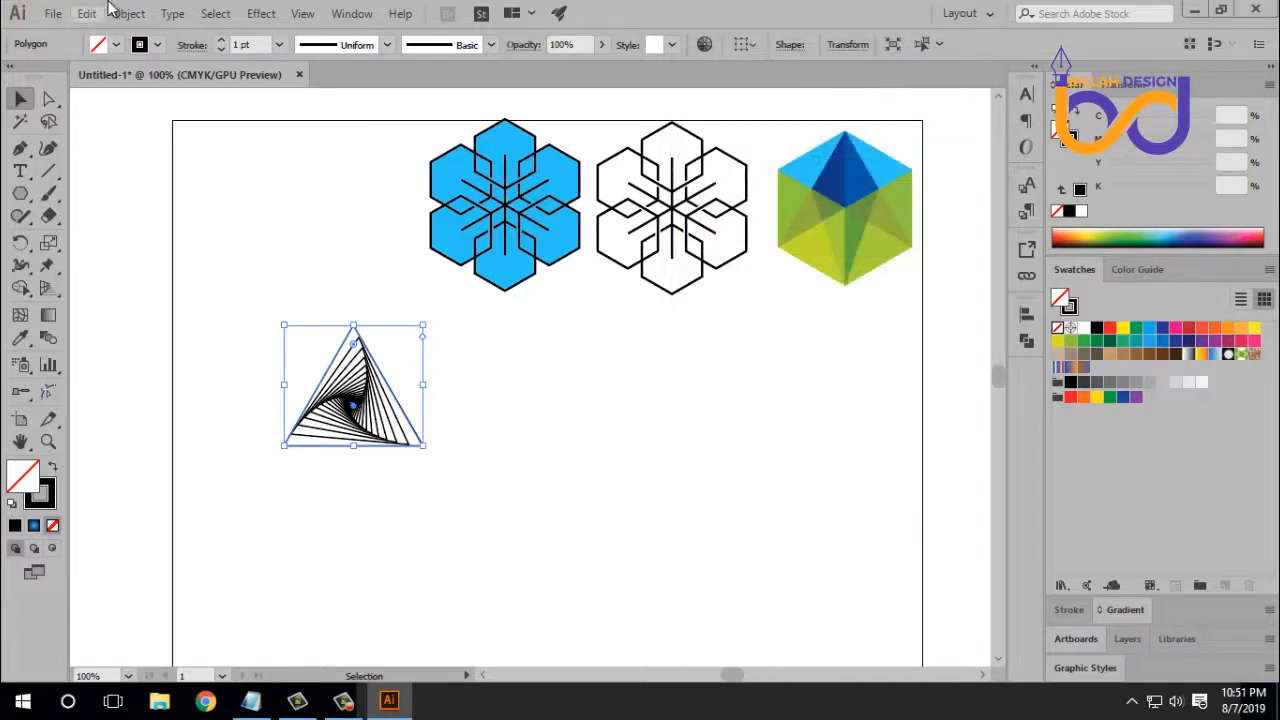
# Expand the triangle's appearance, and expand its fill and stroke into filled shapes.
pyautogui.click(130, 13)
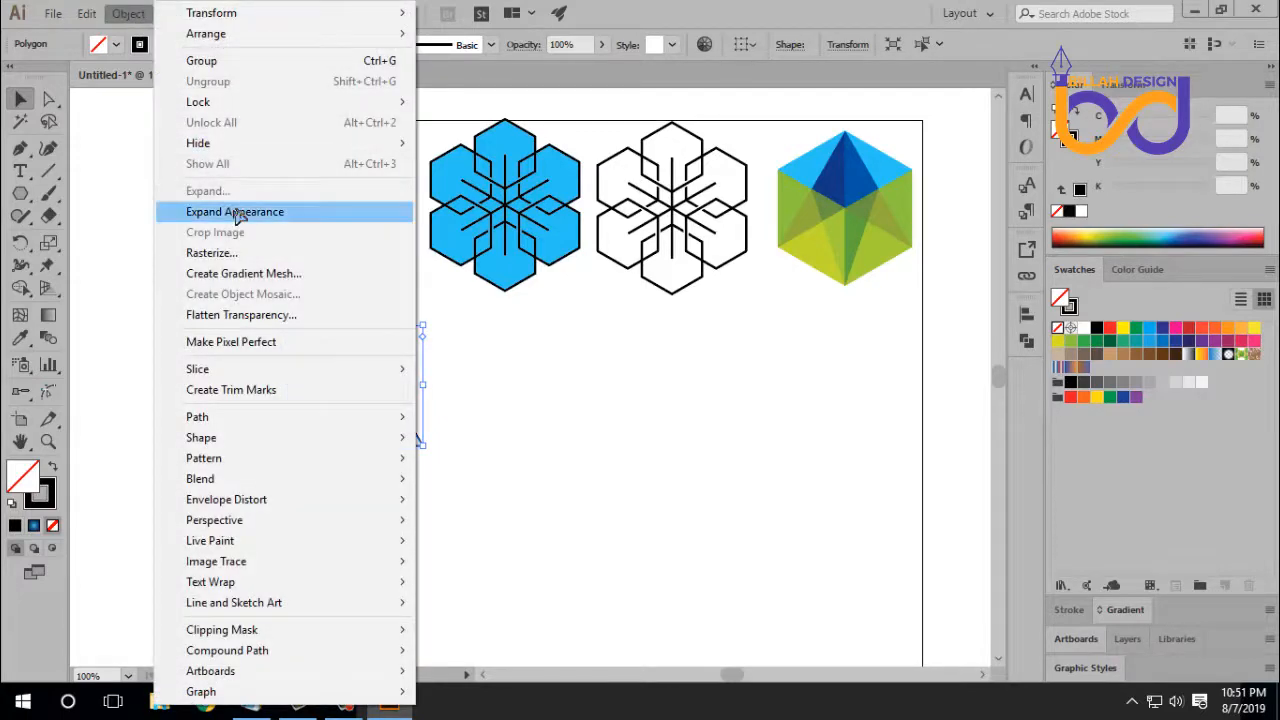
pyautogui.click(238, 213)
pyautogui.click(128, 13)
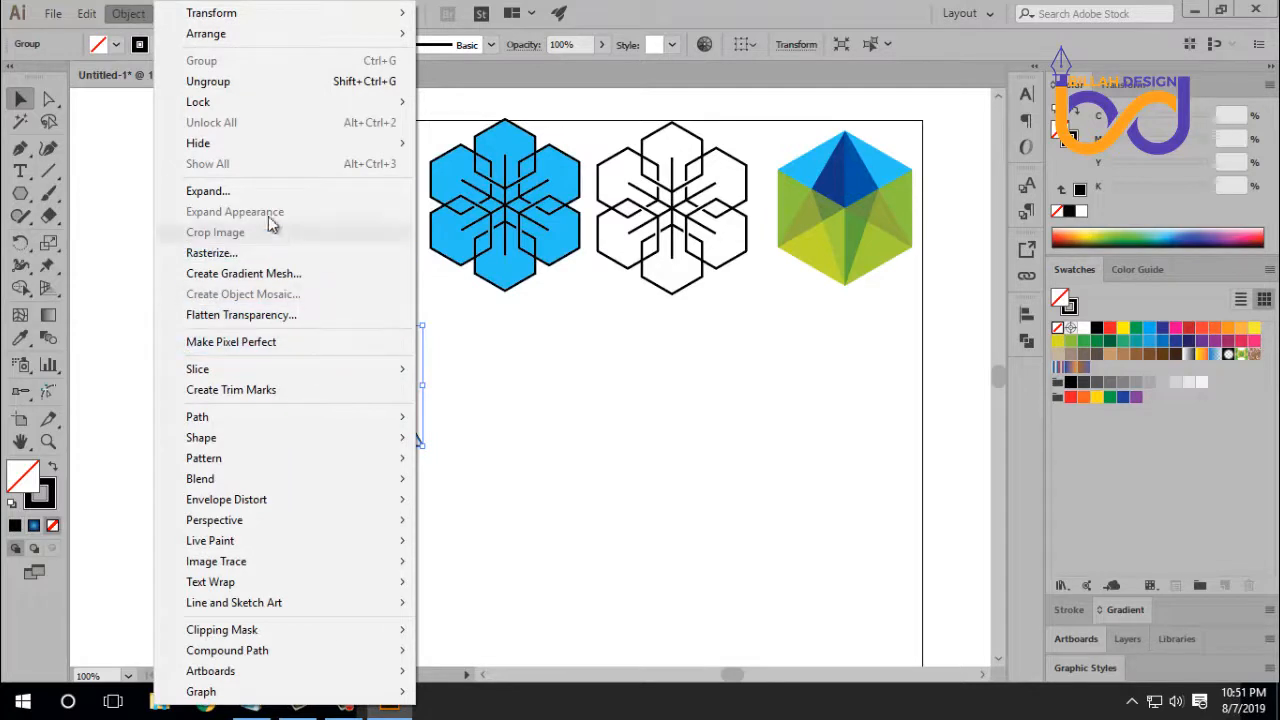
pyautogui.click(228, 191)
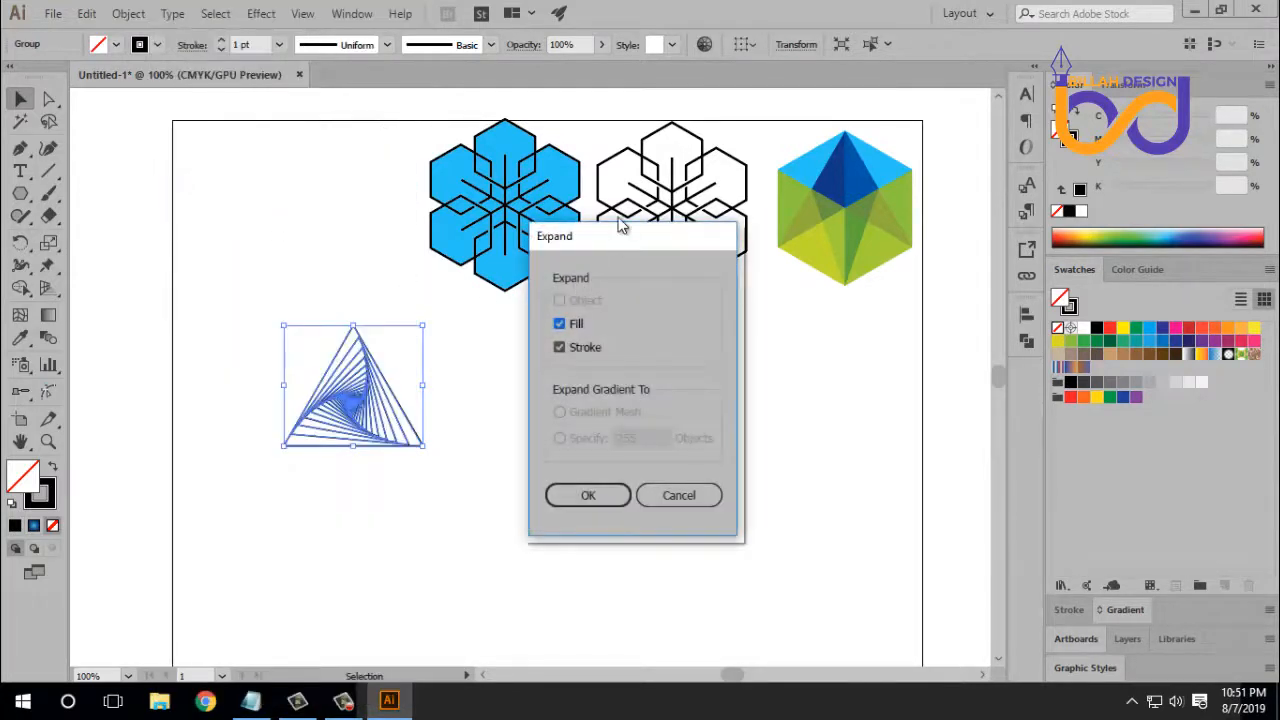
pyautogui.click(611, 457)
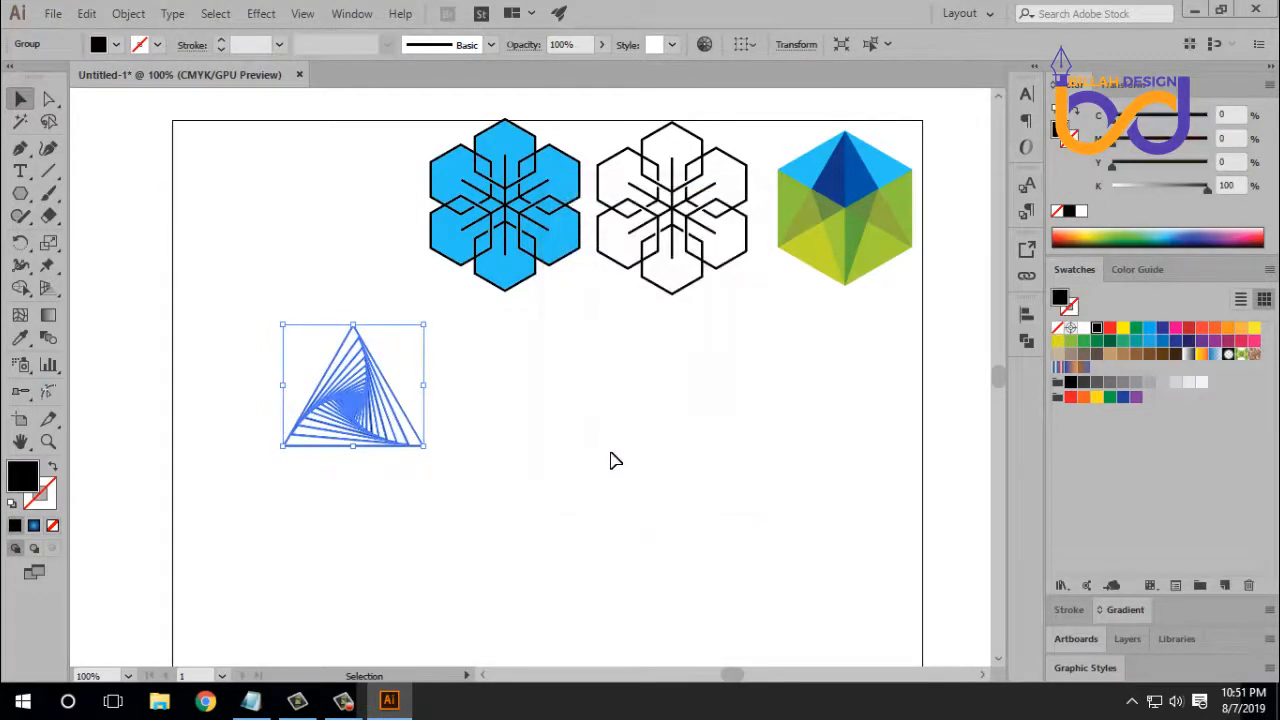
pyautogui.click(700, 431)
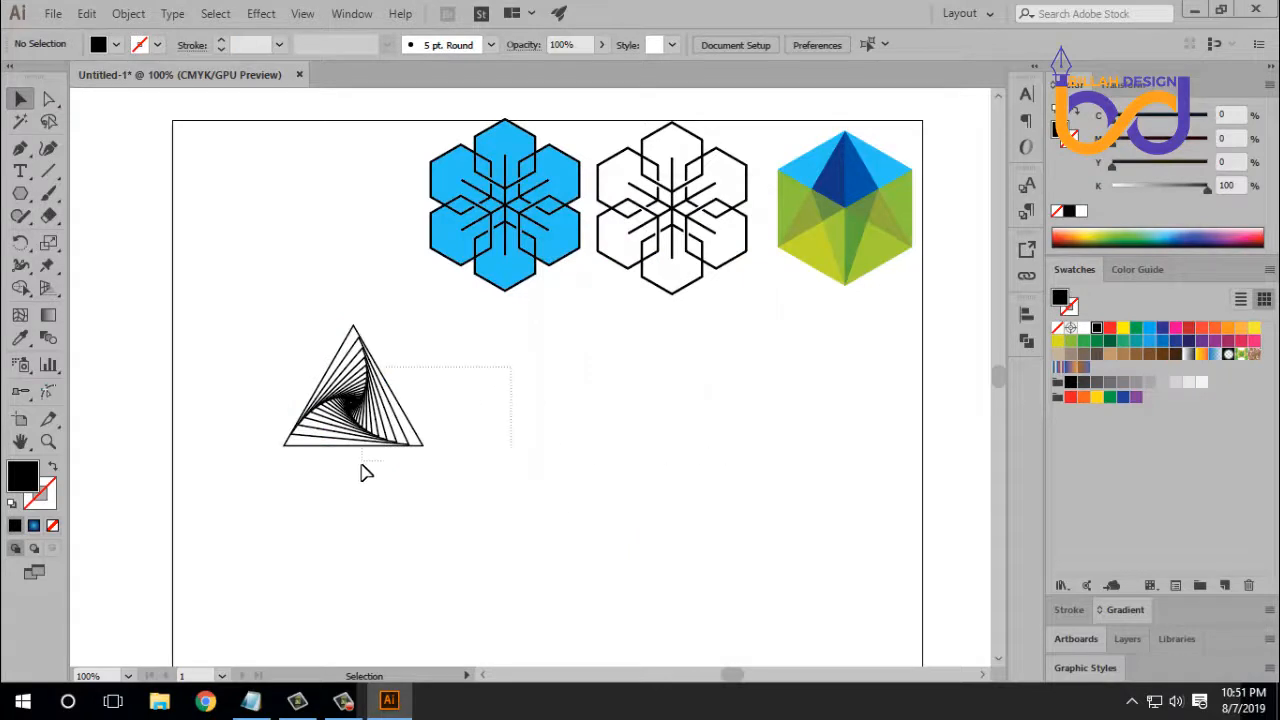
# Select the expanded triangle group and open the Brights gradient library beside it.
pyautogui.moveTo(361, 465); pyautogui.dragTo(350, 474)
pyautogui.press('space')
pyautogui.moveTo(651, 441); pyautogui.dragTo(634, 429)
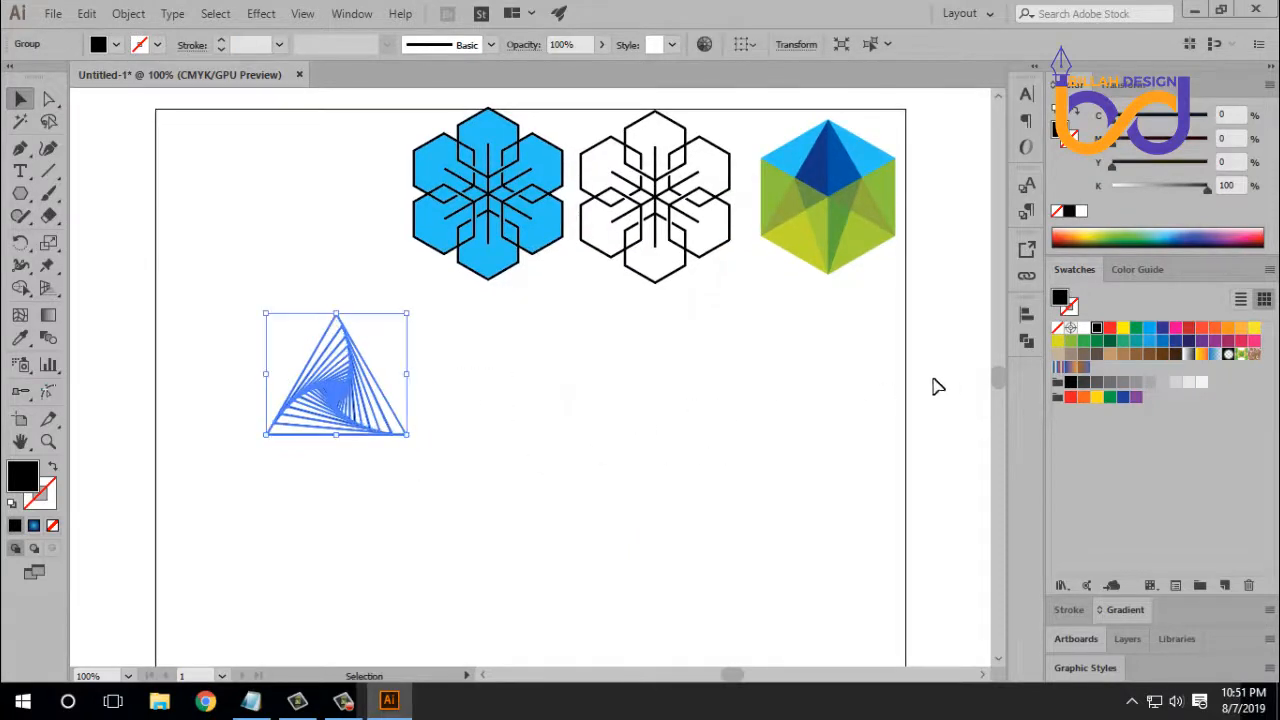
pyautogui.click(1067, 588)
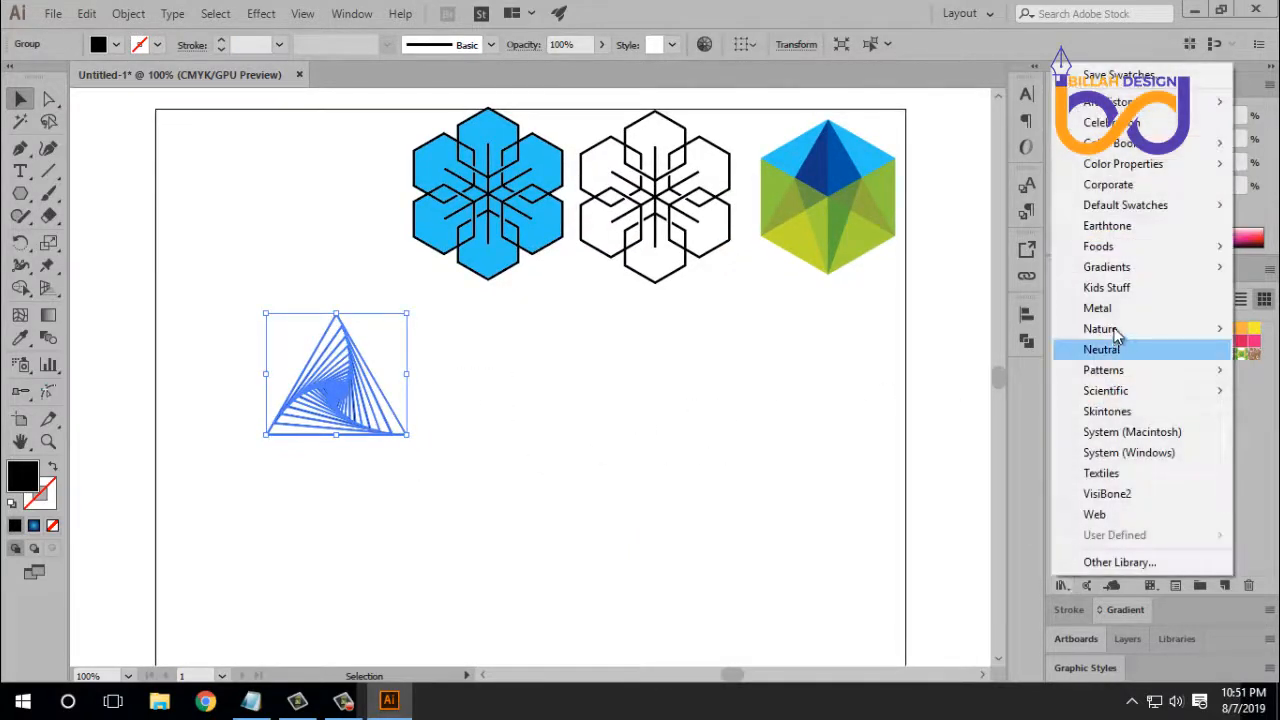
pyautogui.moveTo(1100, 272)
pyautogui.click(930, 268)
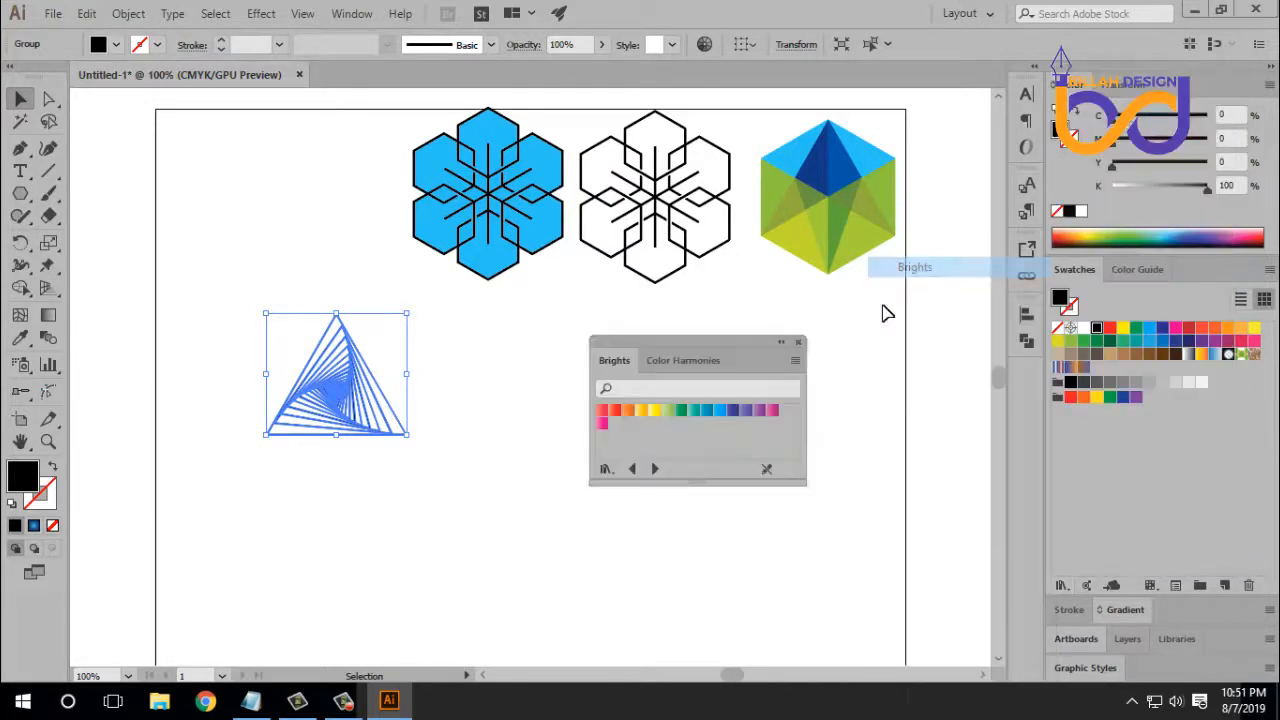
pyautogui.moveTo(744, 347); pyautogui.dragTo(738, 307)
# Browse to the Color Harmonies gradient library and fill the spiral triangle with its blue-to-orange gradient.
pyautogui.click(648, 428)
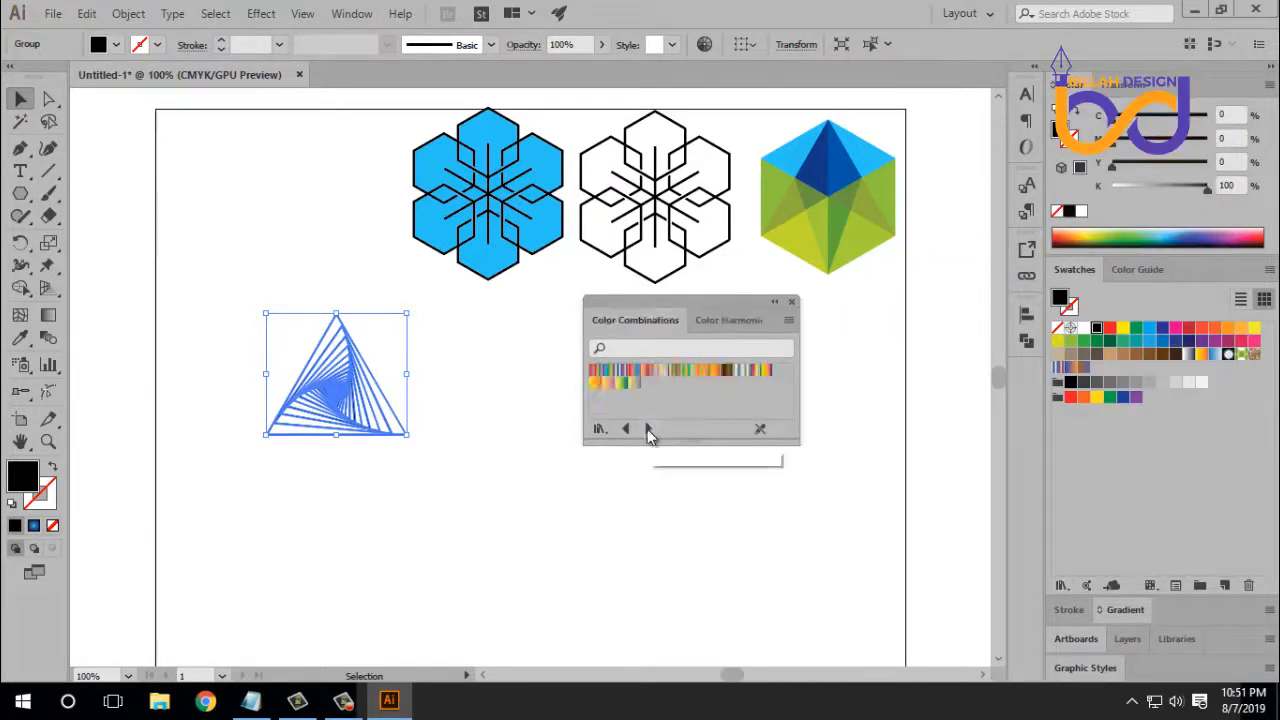
pyautogui.click(648, 428)
pyautogui.click(647, 429)
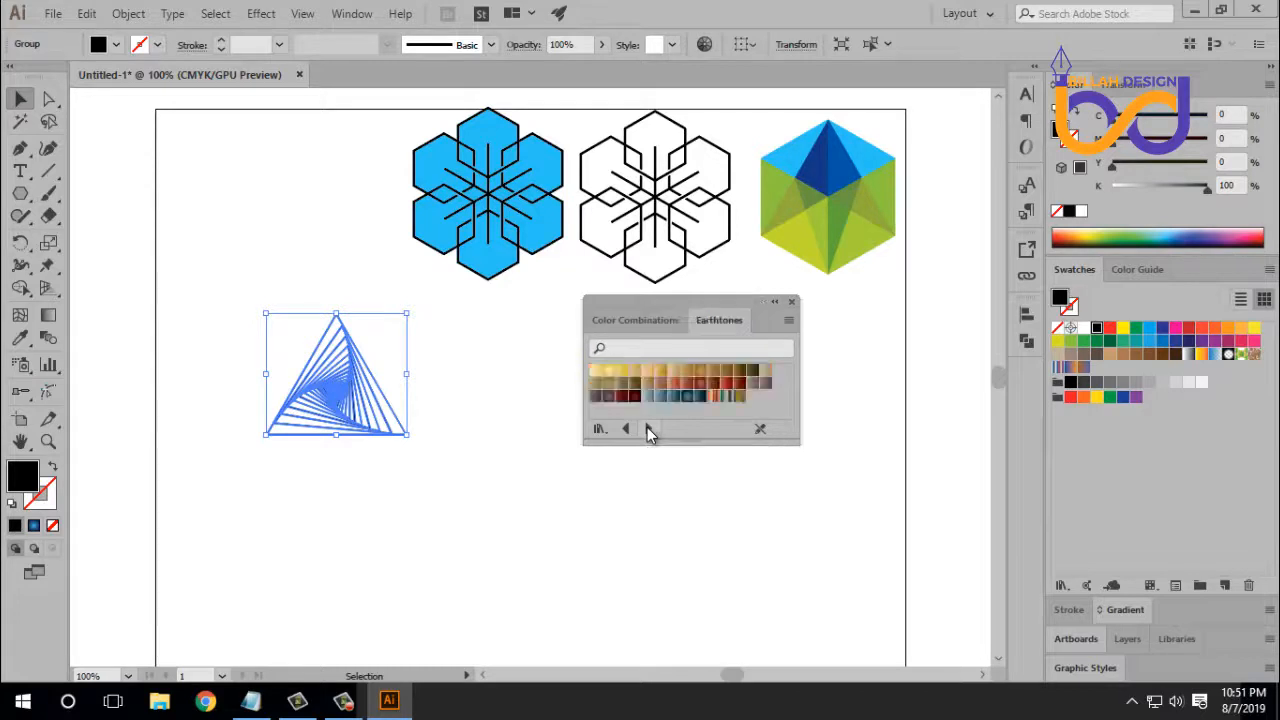
pyautogui.click(627, 429)
pyautogui.click(661, 371)
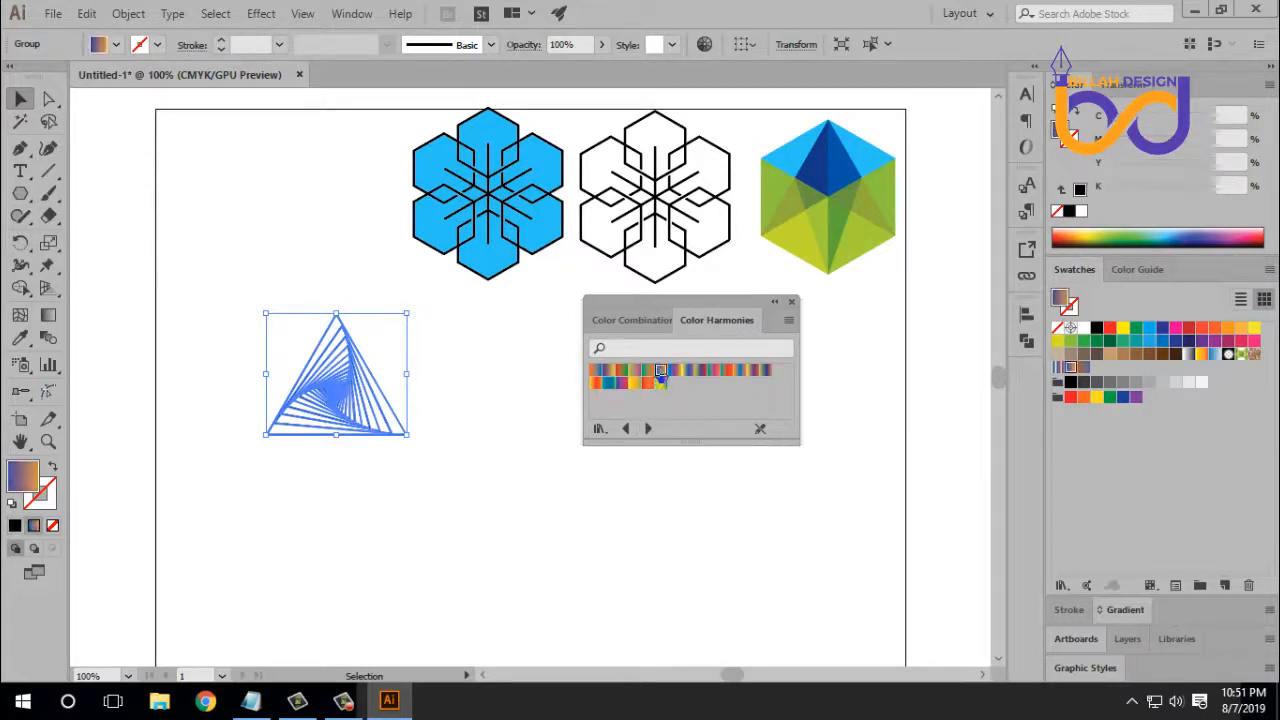
pyautogui.click(475, 539)
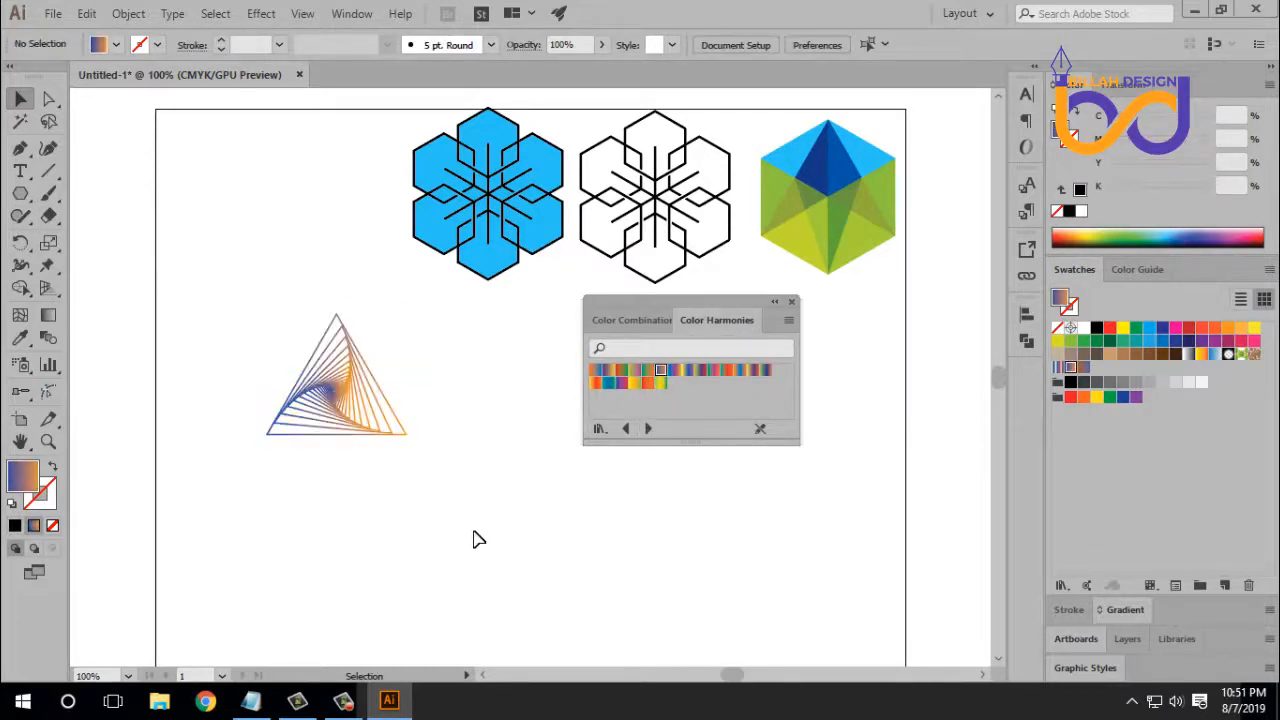
# Close the gradient library and redraw the triangle's gradient diagonally, with blue toward the upper left and orange toward the lower right.
pyautogui.click(389, 426)
pyautogui.hotkey('ctrl', '=')
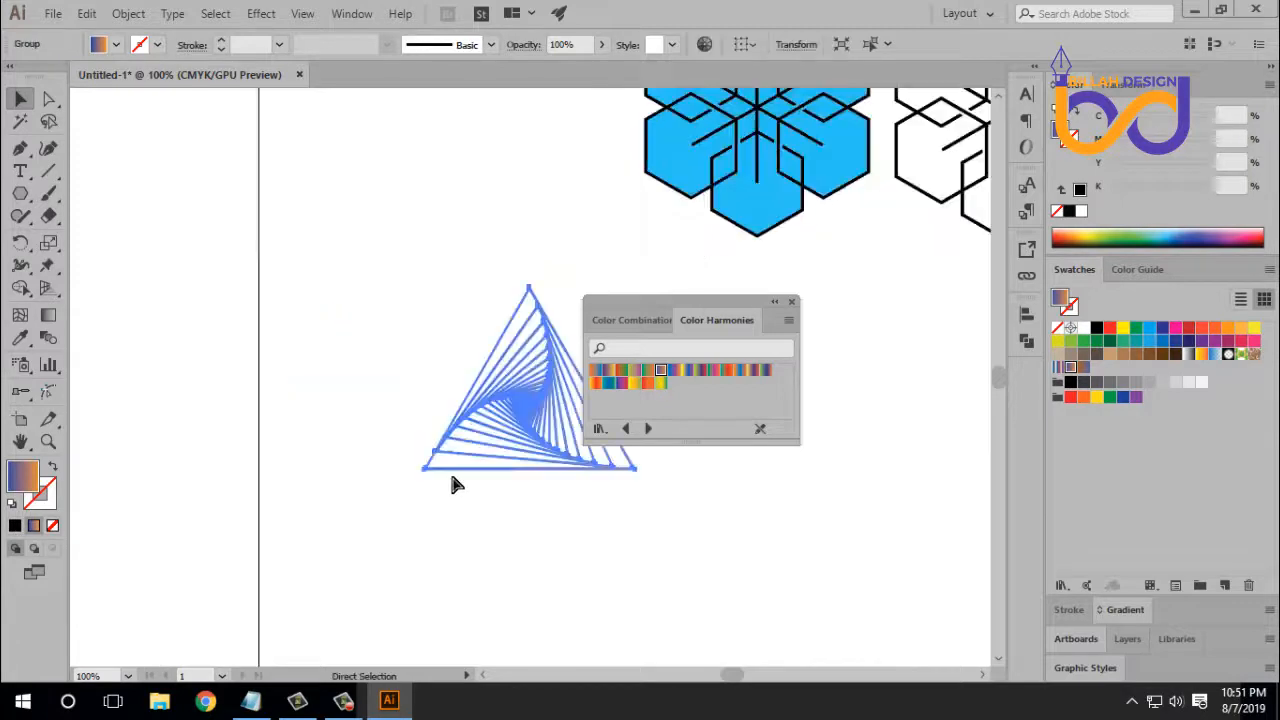
pyautogui.click(791, 302)
pyautogui.moveTo(753, 567); pyautogui.dragTo(650, 497)
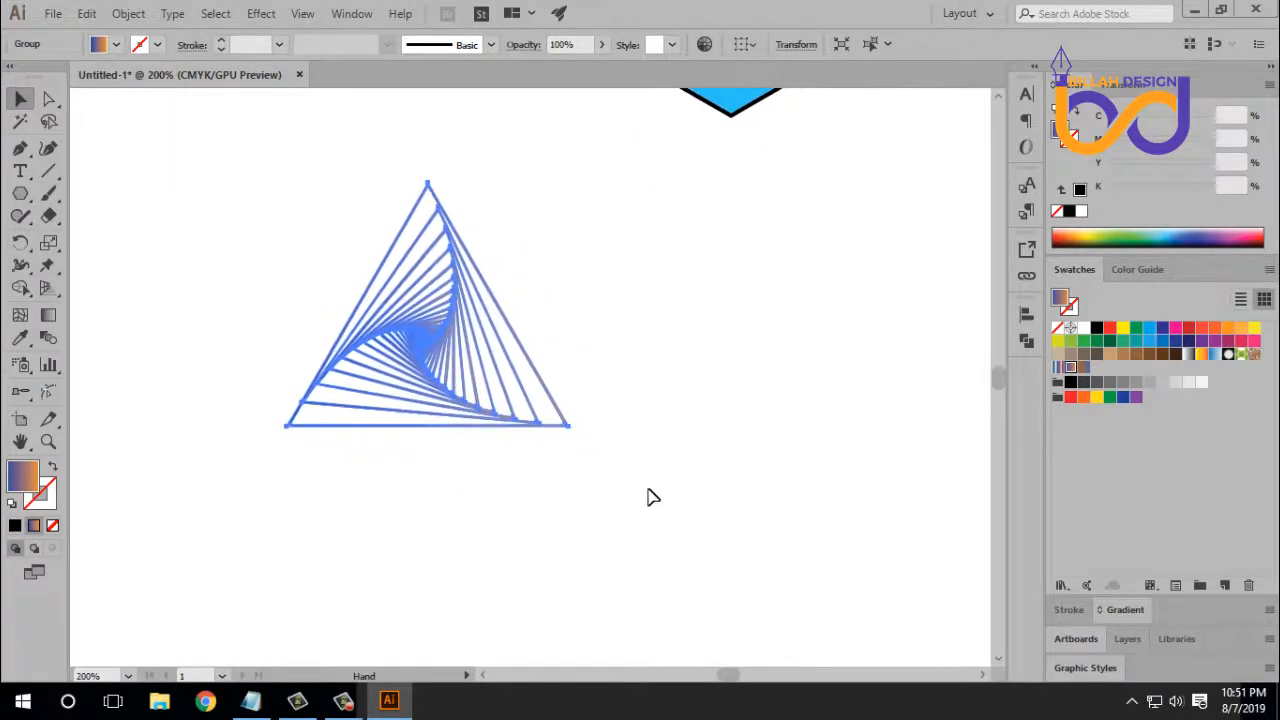
pyautogui.click(618, 518)
pyautogui.click(345, 365)
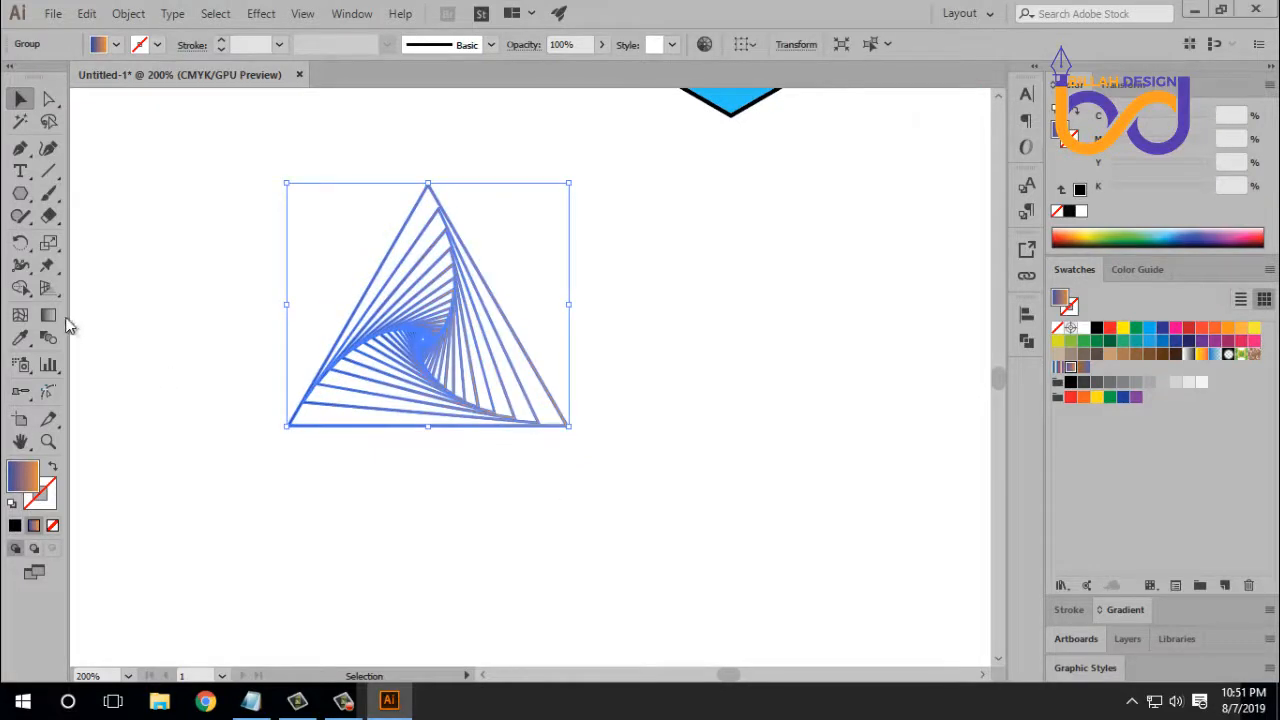
pyautogui.click(48, 315)
pyautogui.moveTo(428, 341); pyautogui.dragTo(588, 198)
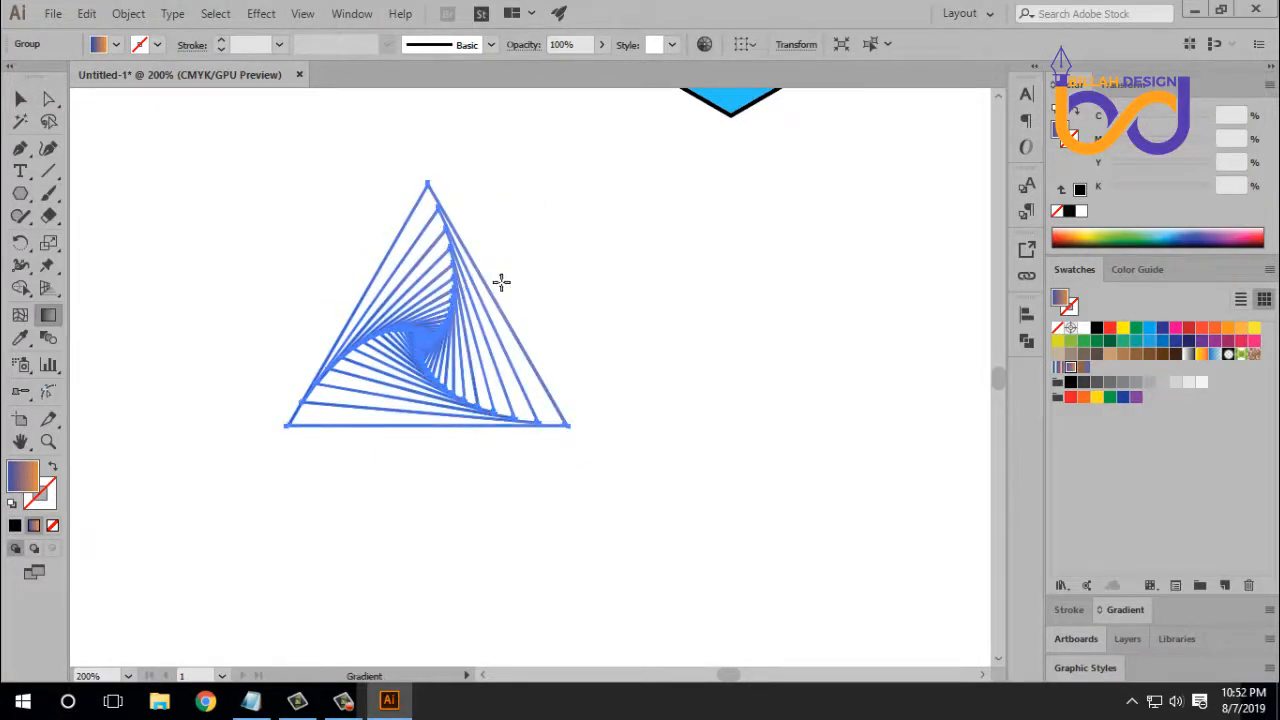
pyautogui.moveTo(437, 365); pyautogui.dragTo(305, 277)
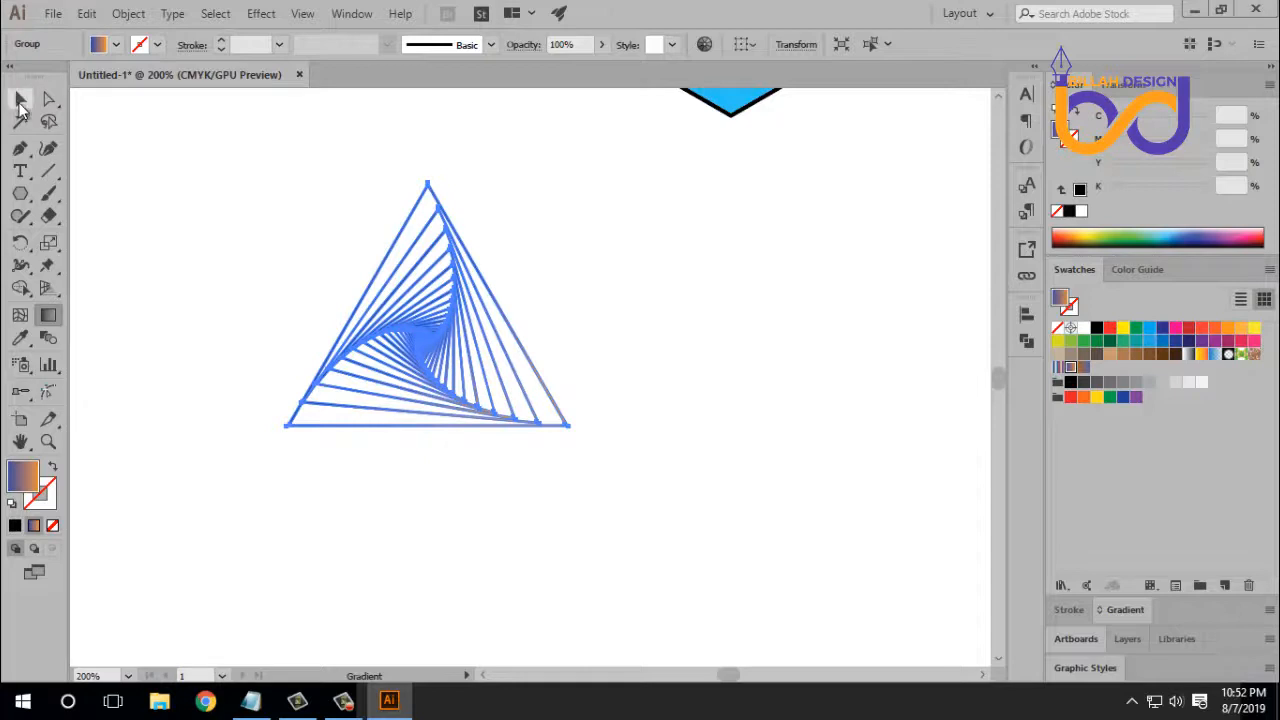
# Duplicate the gradient spiral triangle to the right of the original.
pyautogui.click(16, 98)
pyautogui.click(349, 440)
pyautogui.moveTo(482, 407); pyautogui.dragTo(768, 401)
pyautogui.click(777, 508)
pyautogui.moveTo(817, 488); pyautogui.dragTo(680, 535)
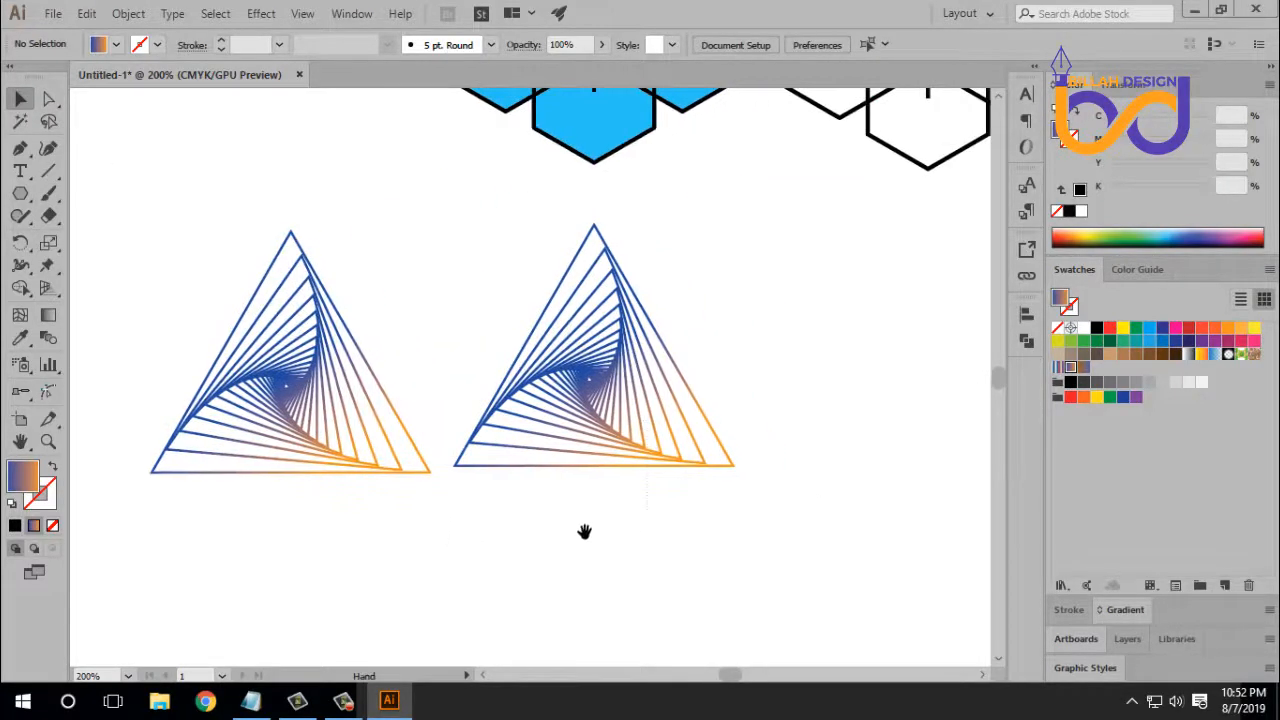
# Open the duplicate triangle in Recolor Artwork and shift its orange and blue to yellow and teal on the color wheel.
pyautogui.click(668, 352)
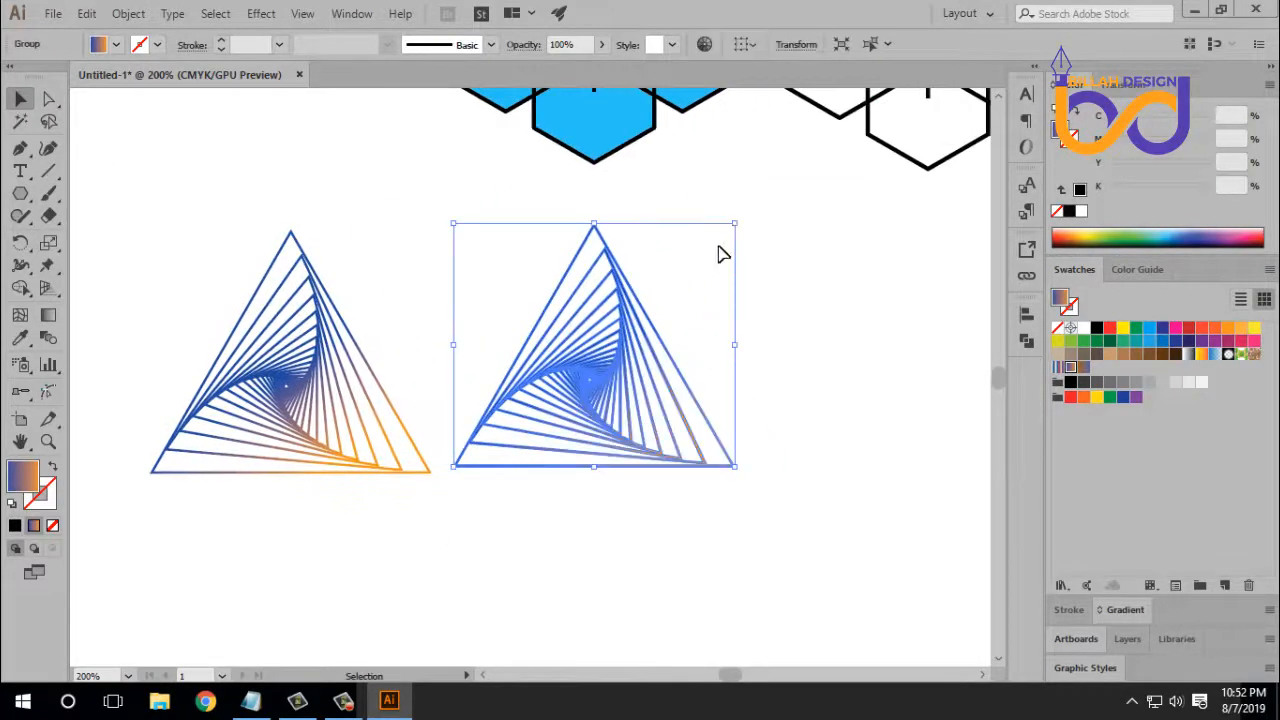
pyautogui.click(705, 45)
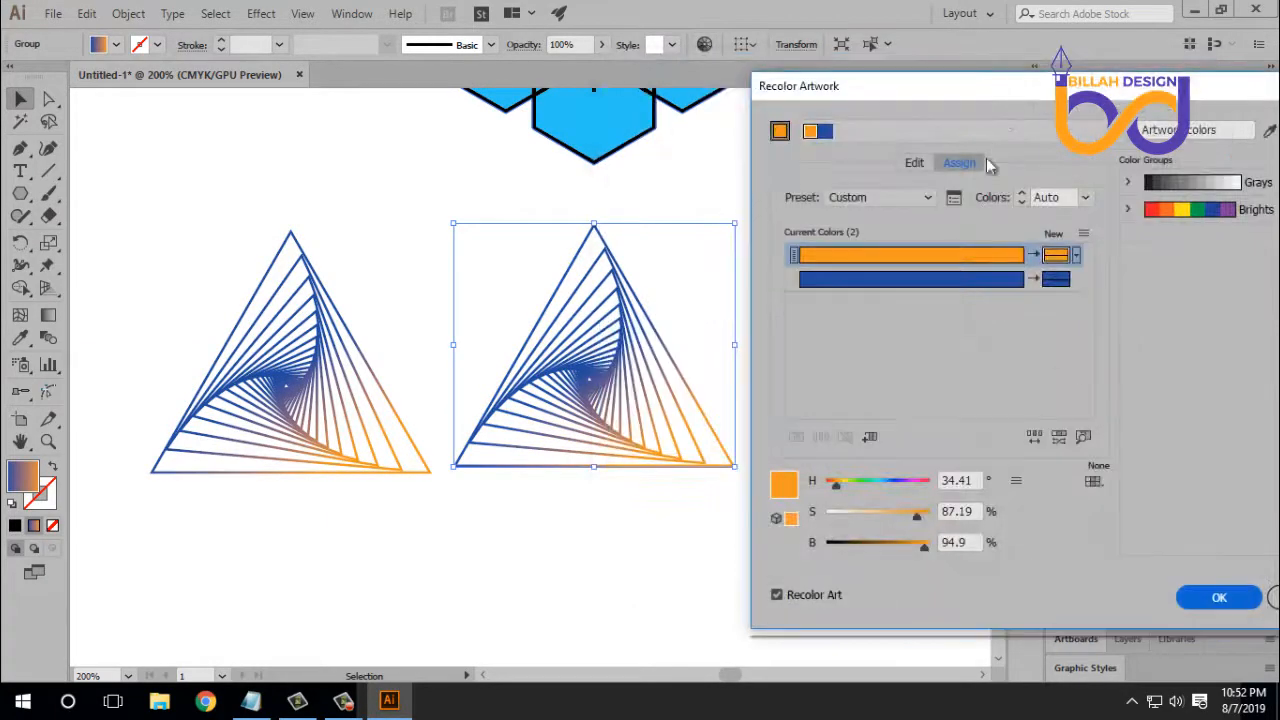
pyautogui.moveTo(998, 85); pyautogui.dragTo(959, 65)
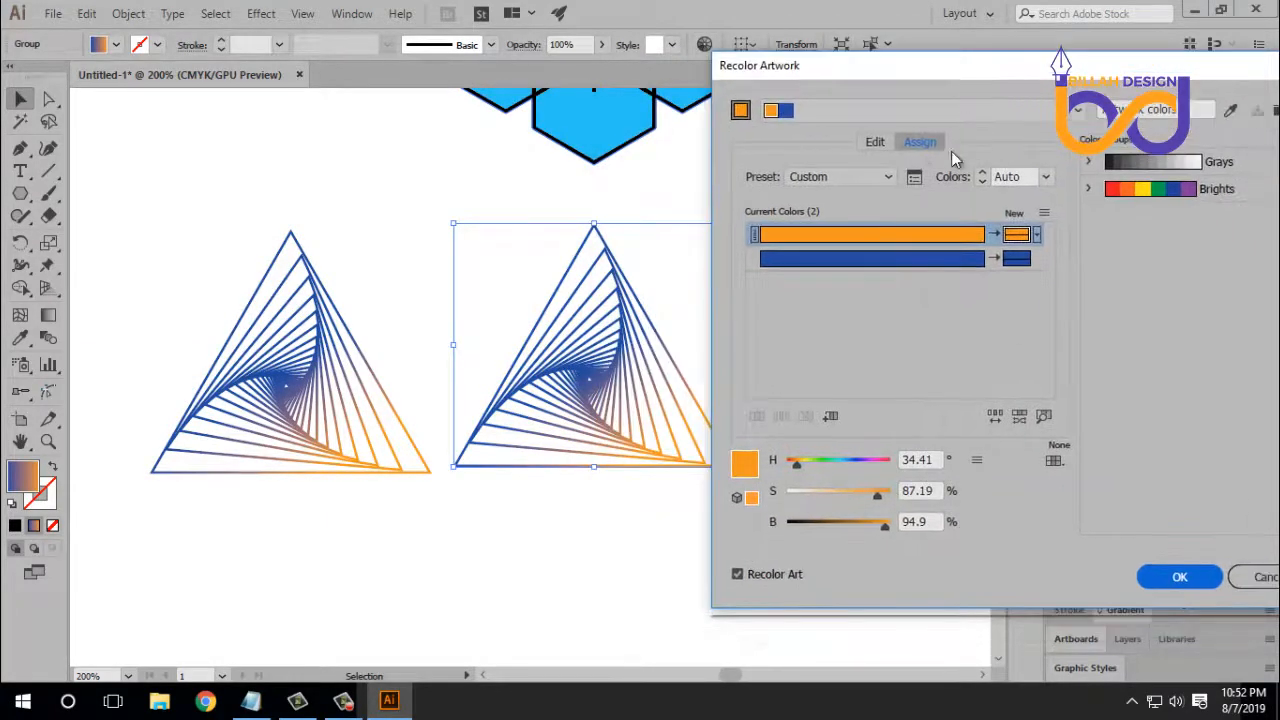
pyautogui.click(873, 145)
pyautogui.moveTo(962, 242); pyautogui.dragTo(966, 258)
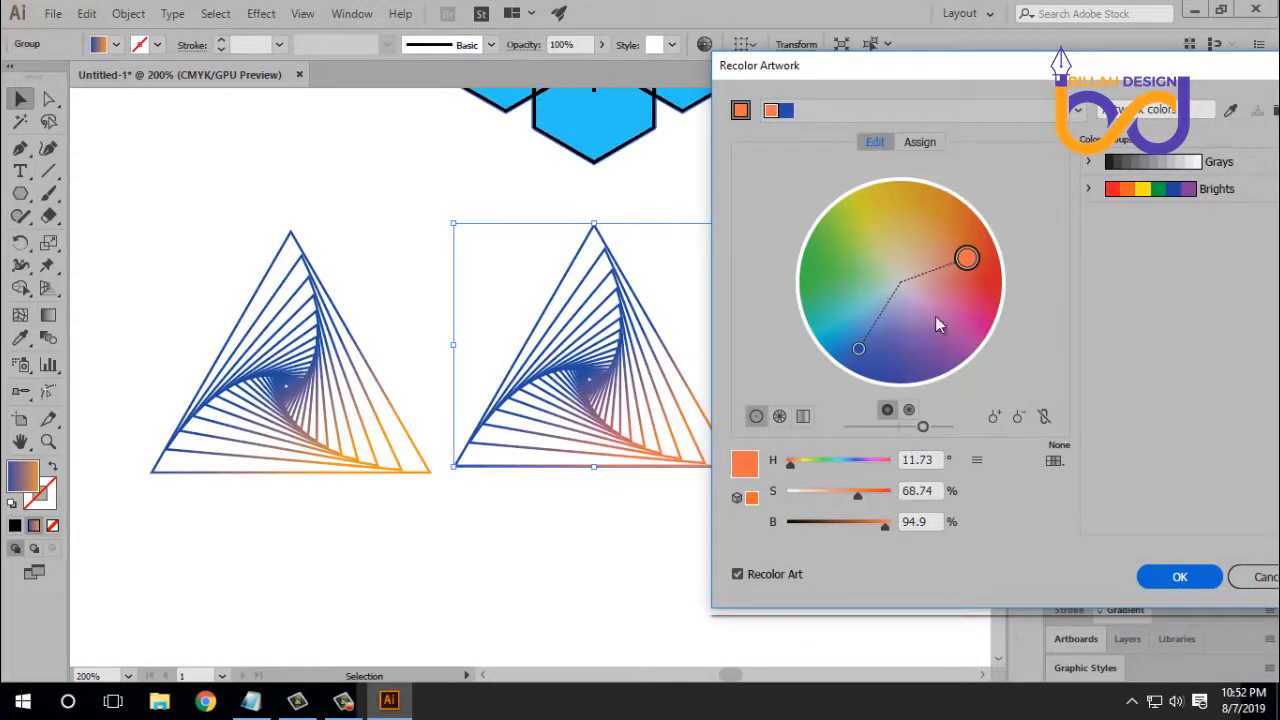
pyautogui.moveTo(866, 360); pyautogui.dragTo(847, 340)
pyautogui.moveTo(966, 258); pyautogui.dragTo(867, 213)
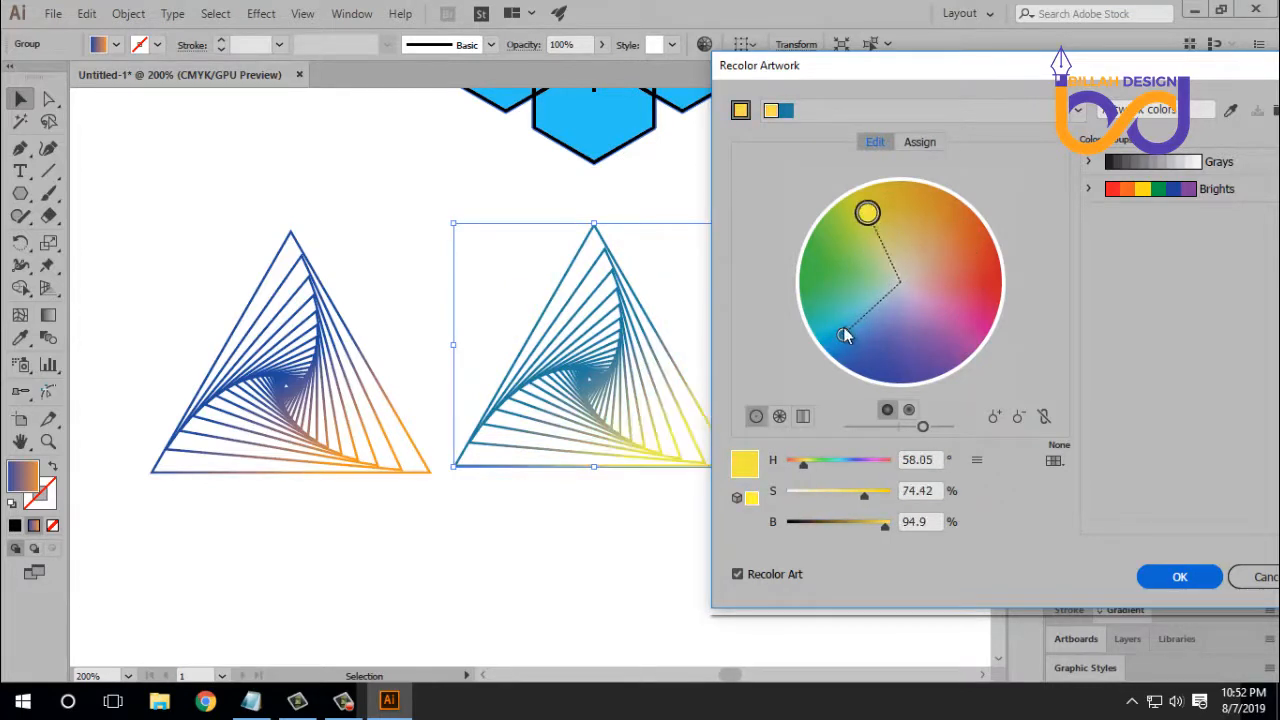
# Change the duplicate's two gradient colors to green and dark red on the color wheel.
pyautogui.moveTo(845, 335); pyautogui.dragTo(818, 224)
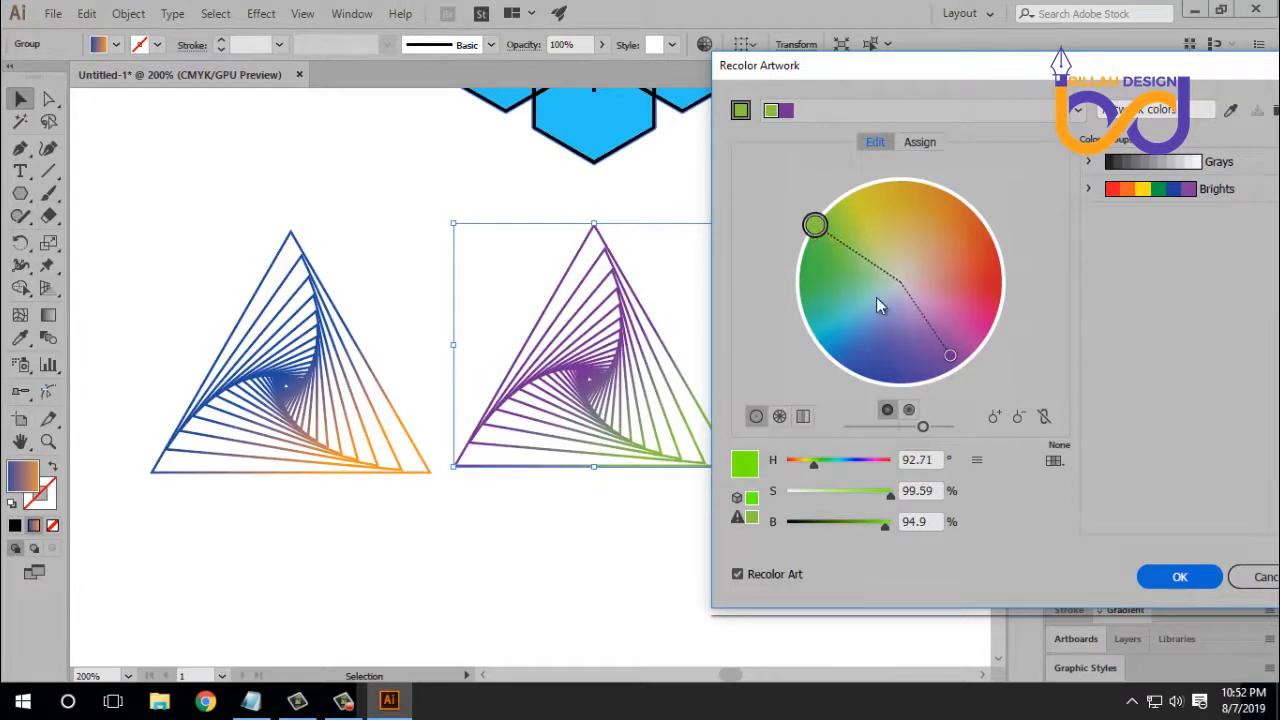
pyautogui.click(950, 356)
pyautogui.moveTo(958, 366); pyautogui.dragTo(1001, 303)
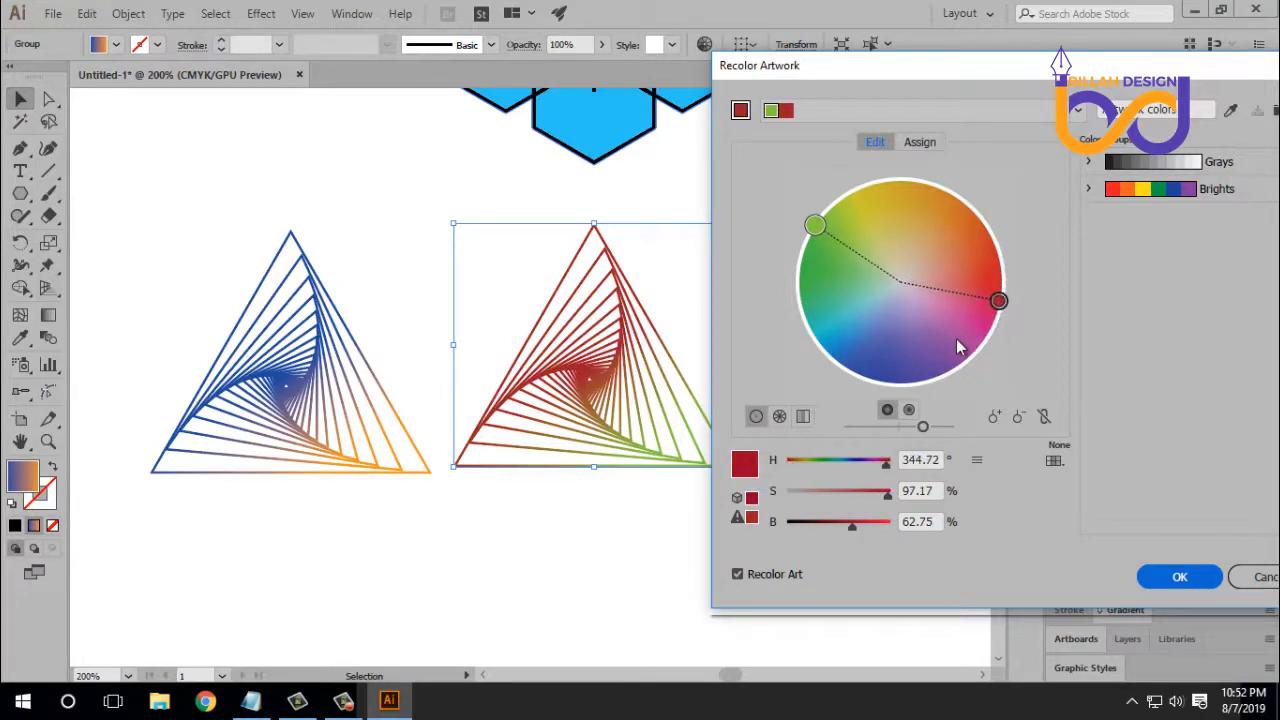
# Link the harmony colors, rotate them together to brown and light blue, and apply the recoloring to the duplicate triangle.
pyautogui.click(1045, 420)
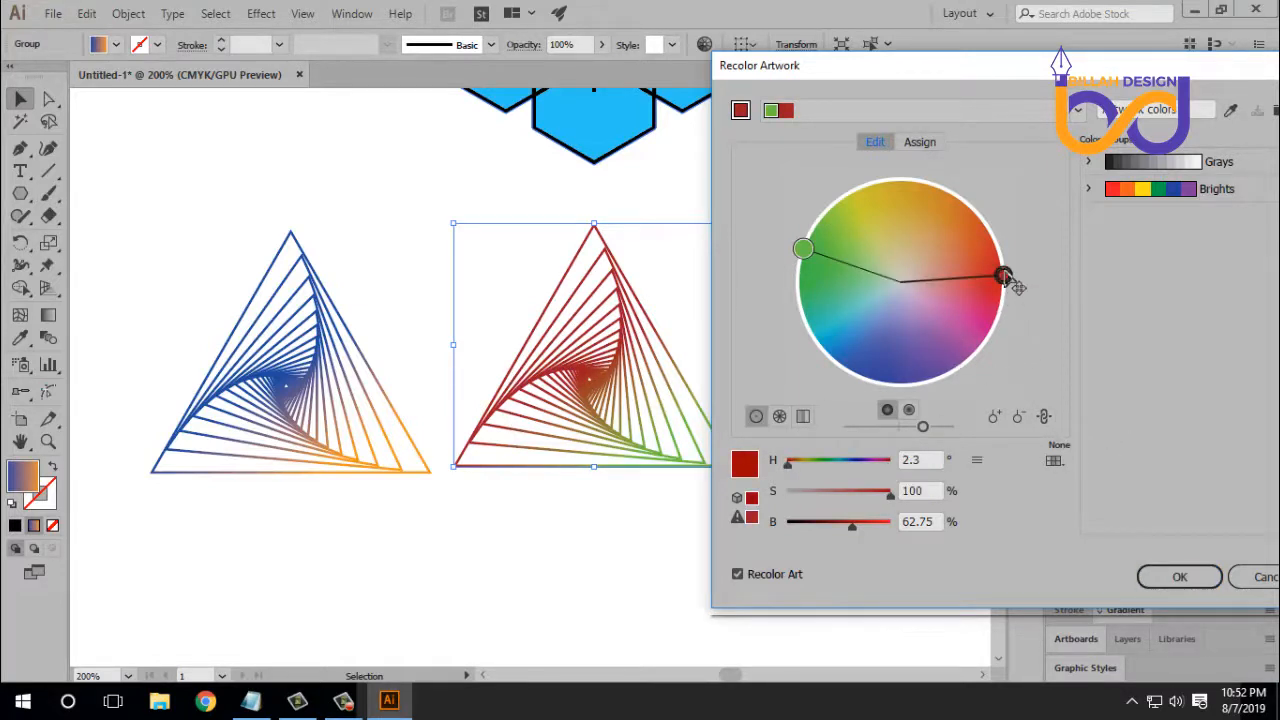
pyautogui.moveTo(1005, 278); pyautogui.dragTo(946, 189)
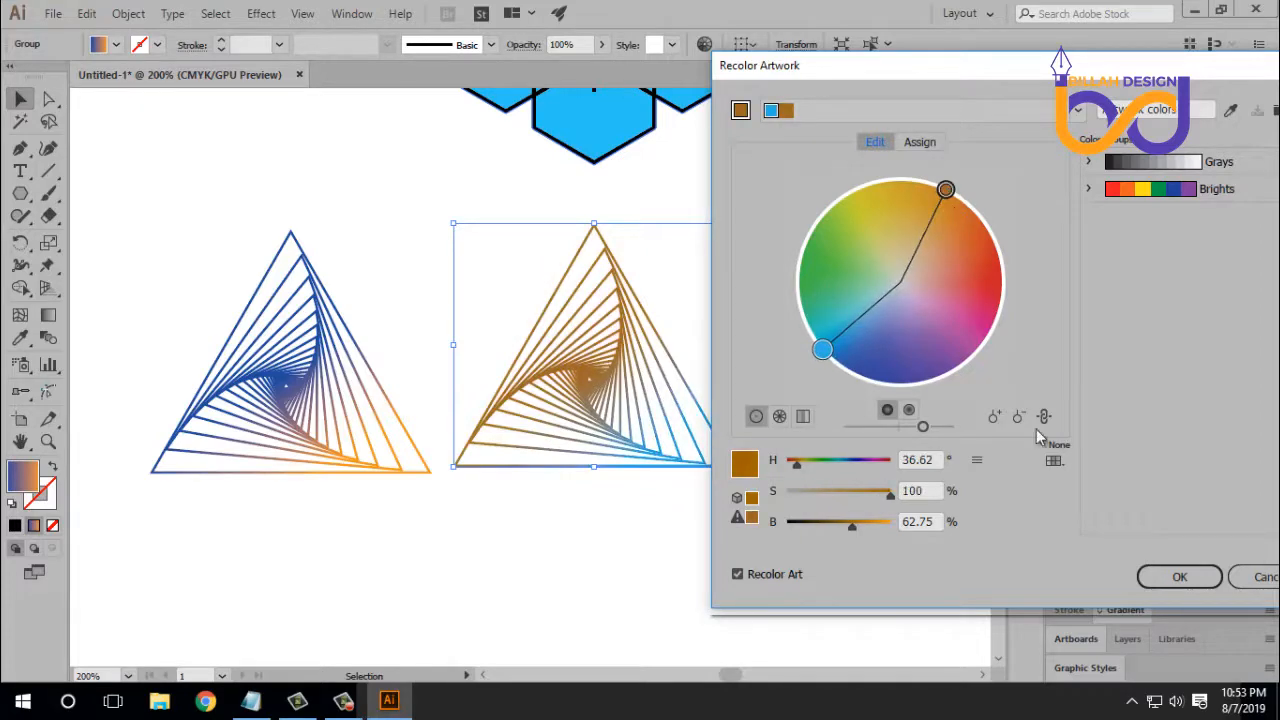
pyautogui.click(1160, 578)
pyautogui.click(800, 545)
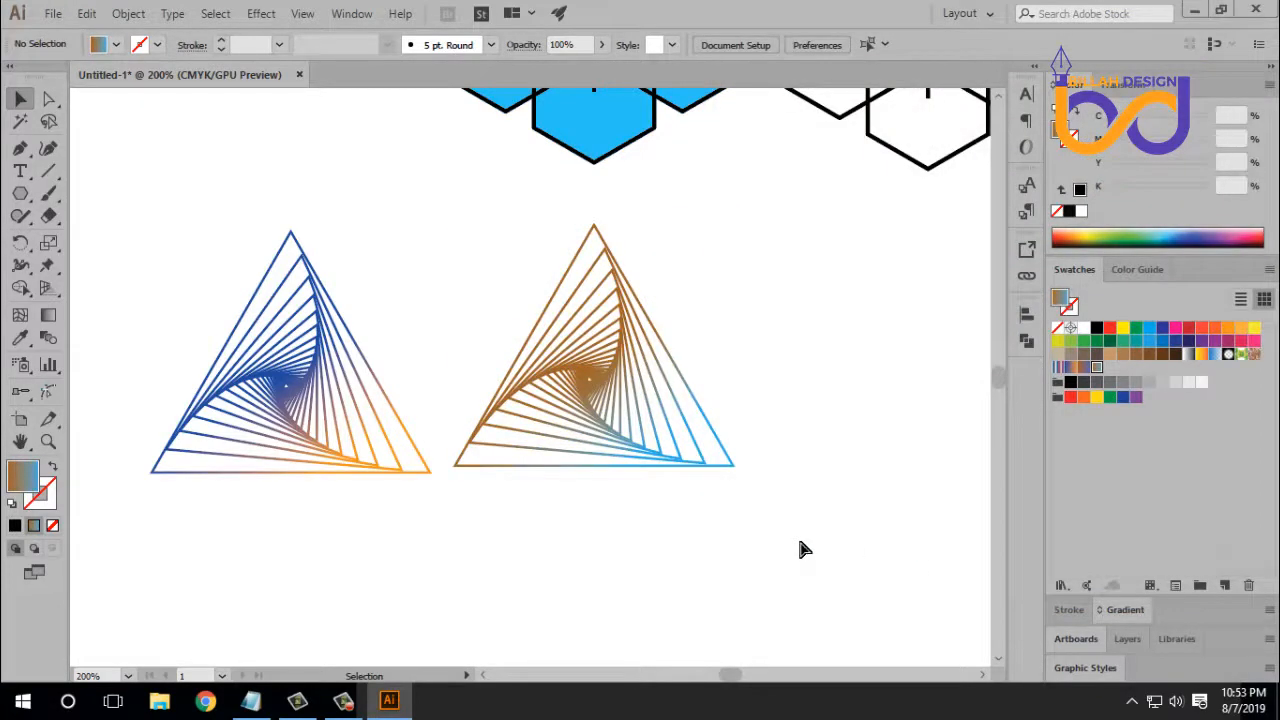
# Move both spiral triangles up into the logo row, left of the blue hexagon logo.
pyautogui.hotkey('ctrl', '-')
pyautogui.hotkey('ctrl', '-')
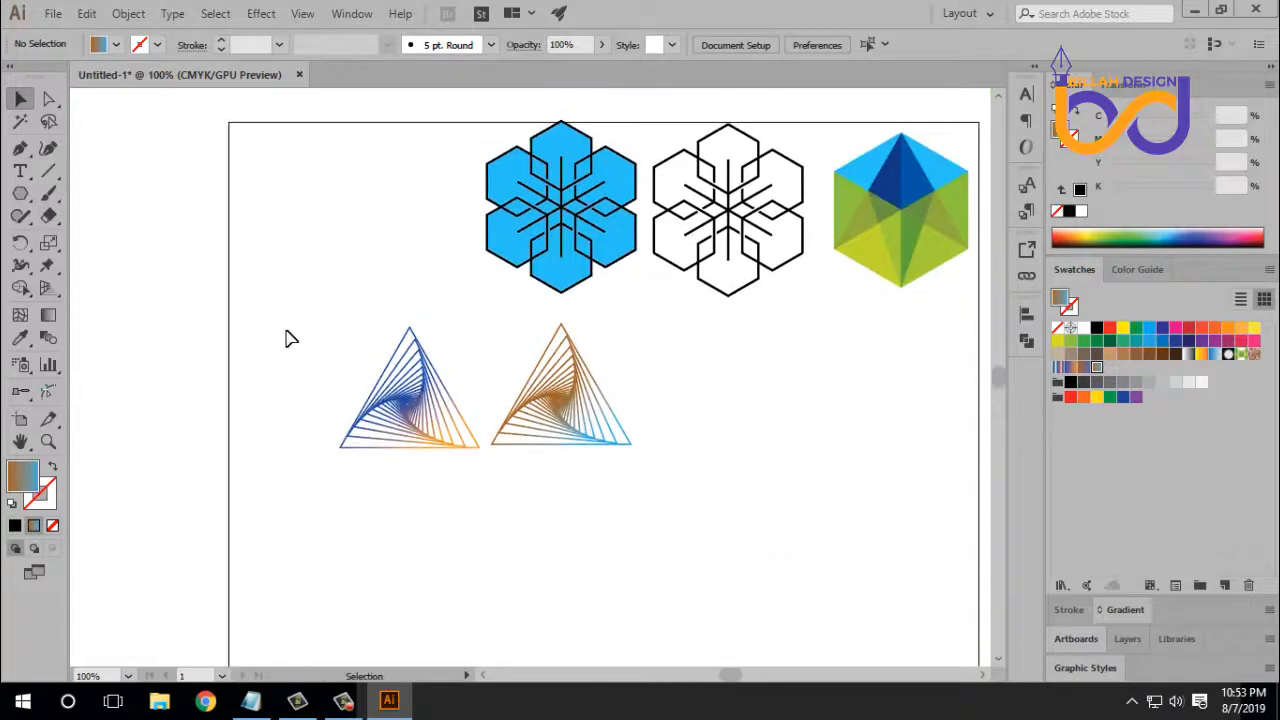
pyautogui.moveTo(285, 338); pyautogui.dragTo(431, 238)
pyautogui.click(612, 452)
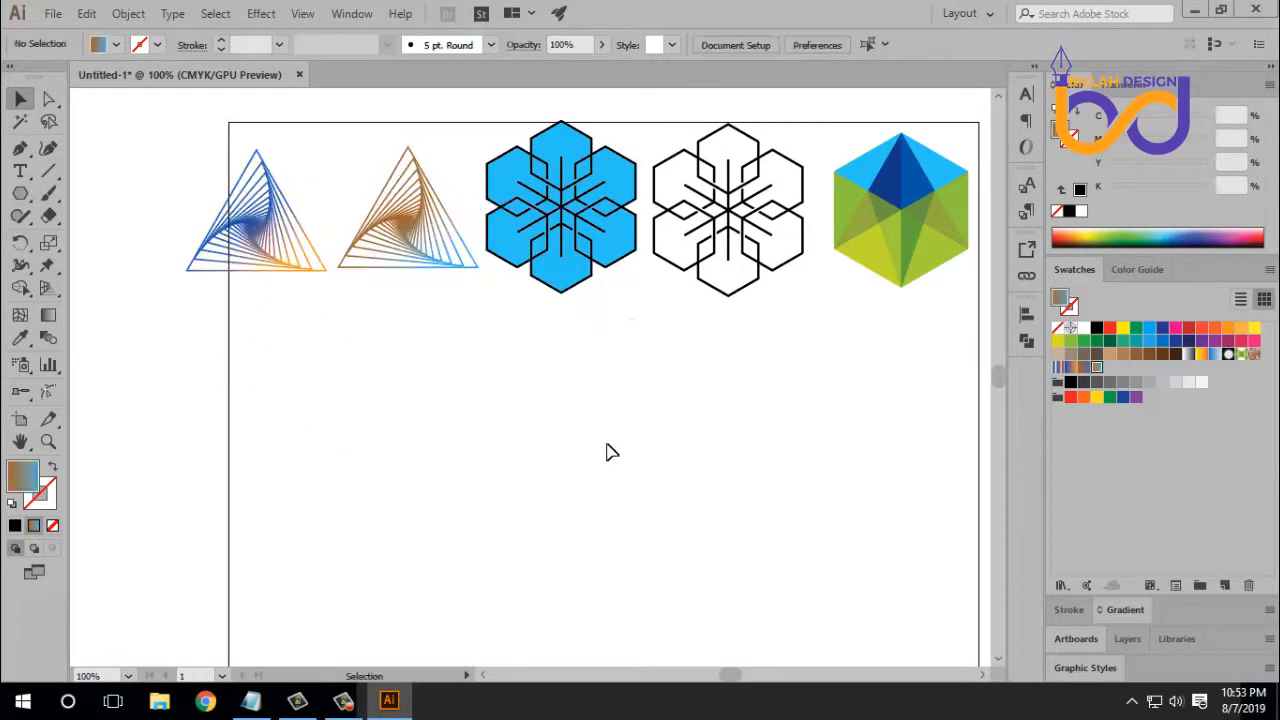
# Draw a circle about 112 pt in diameter in the empty area below the logo row with the Ellipse tool.
pyautogui.hotkey('ctrl', '+')
pyautogui.moveTo(571, 414); pyautogui.dragTo(604, 355)
pyautogui.moveTo(619, 417); pyautogui.dragTo(615, 384)
pyautogui.moveTo(540, 351); pyautogui.dragTo(543, 343)
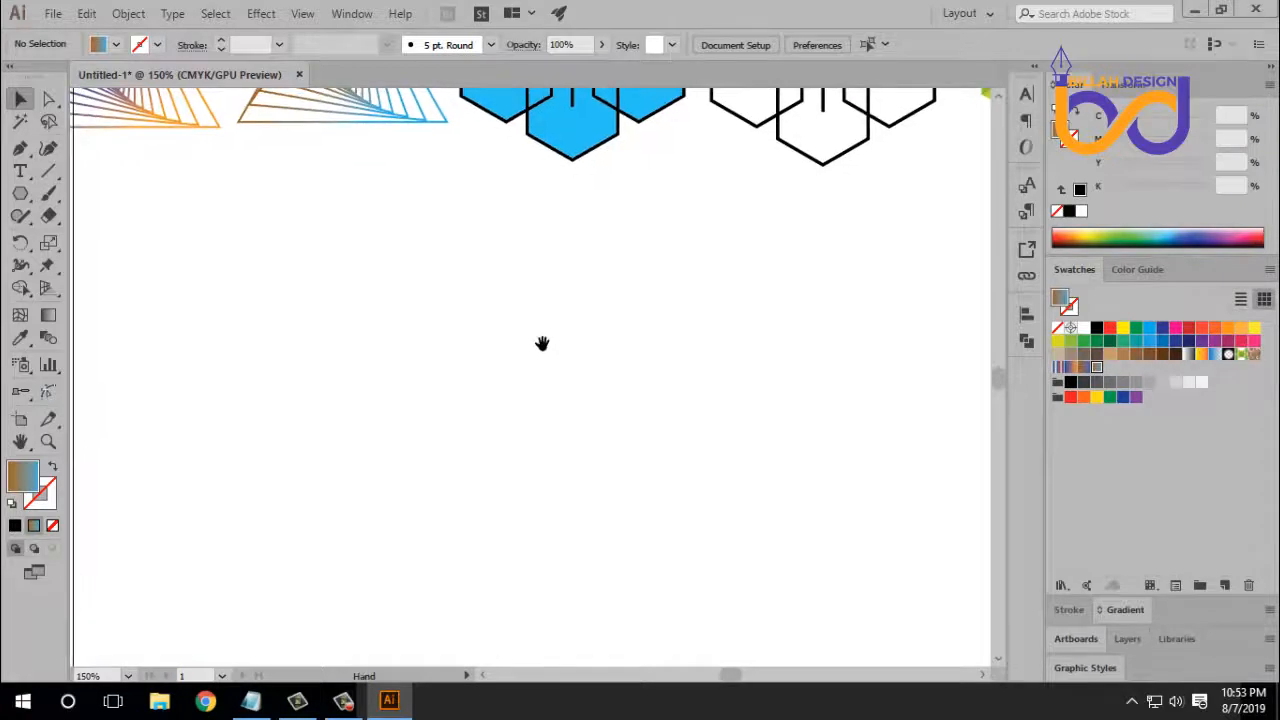
pyautogui.click(20, 193)
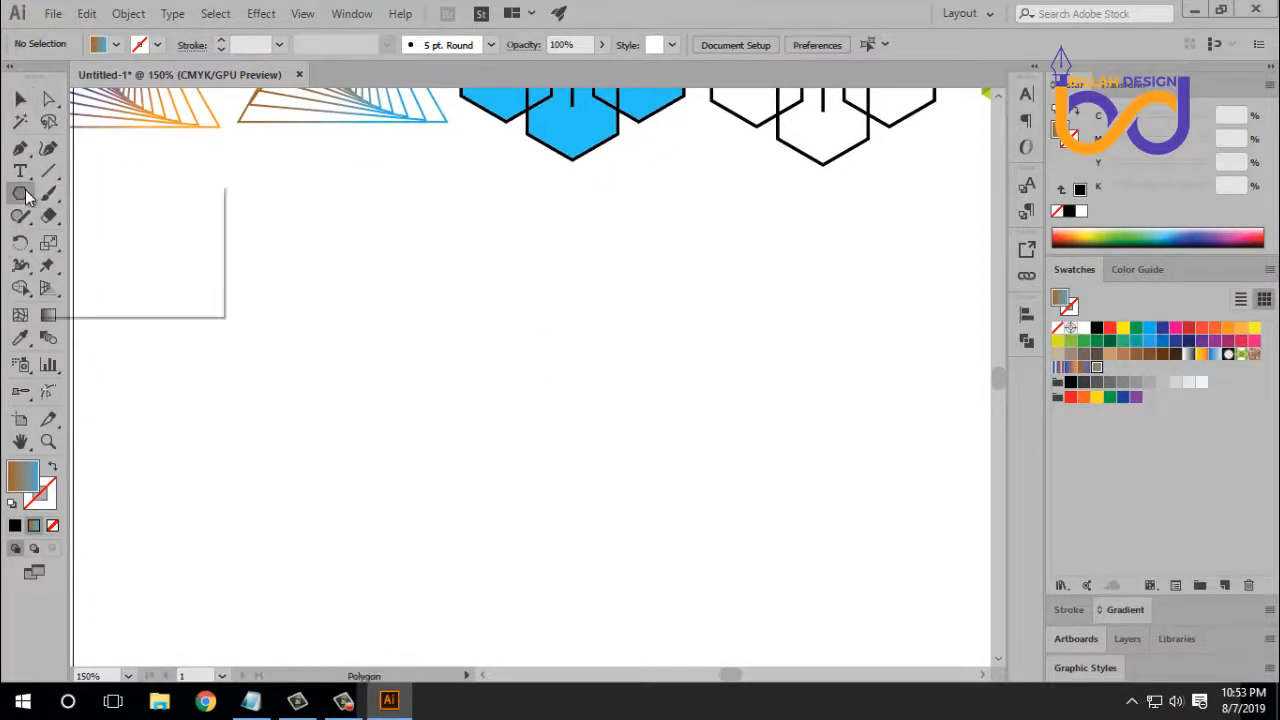
pyautogui.click(84, 238)
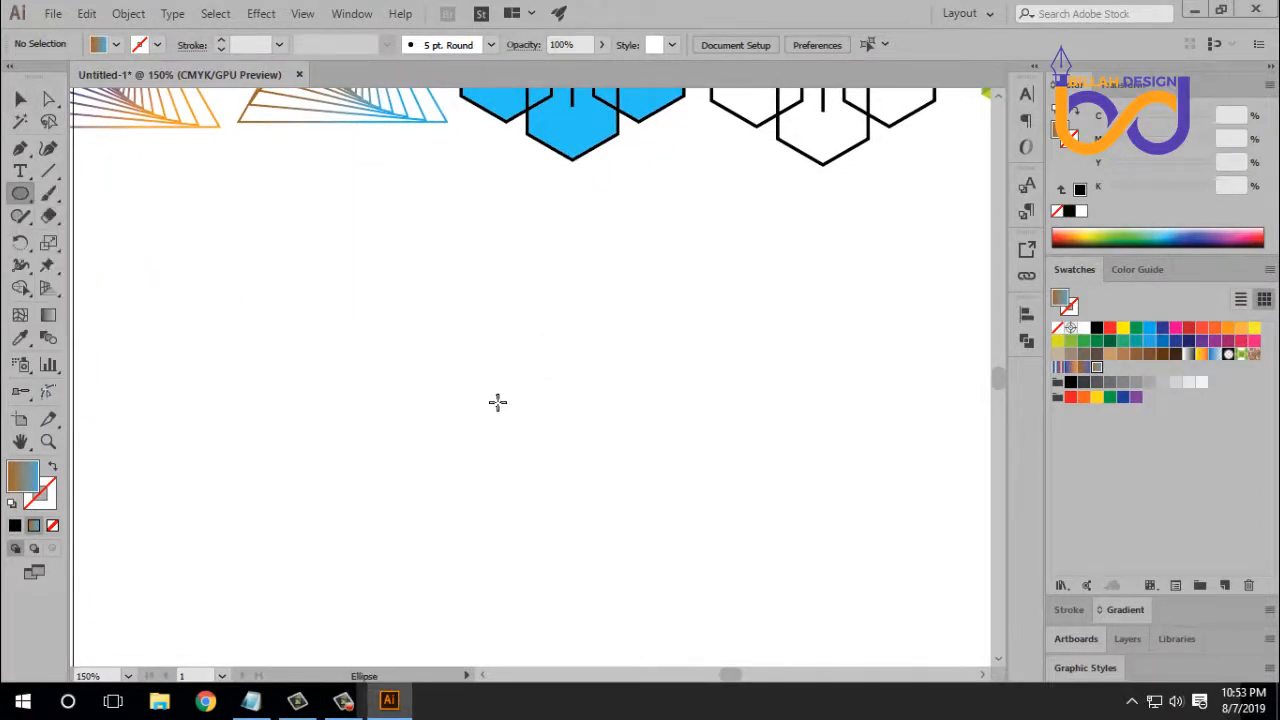
pyautogui.moveTo(502, 388); pyautogui.dragTo(544, 467)
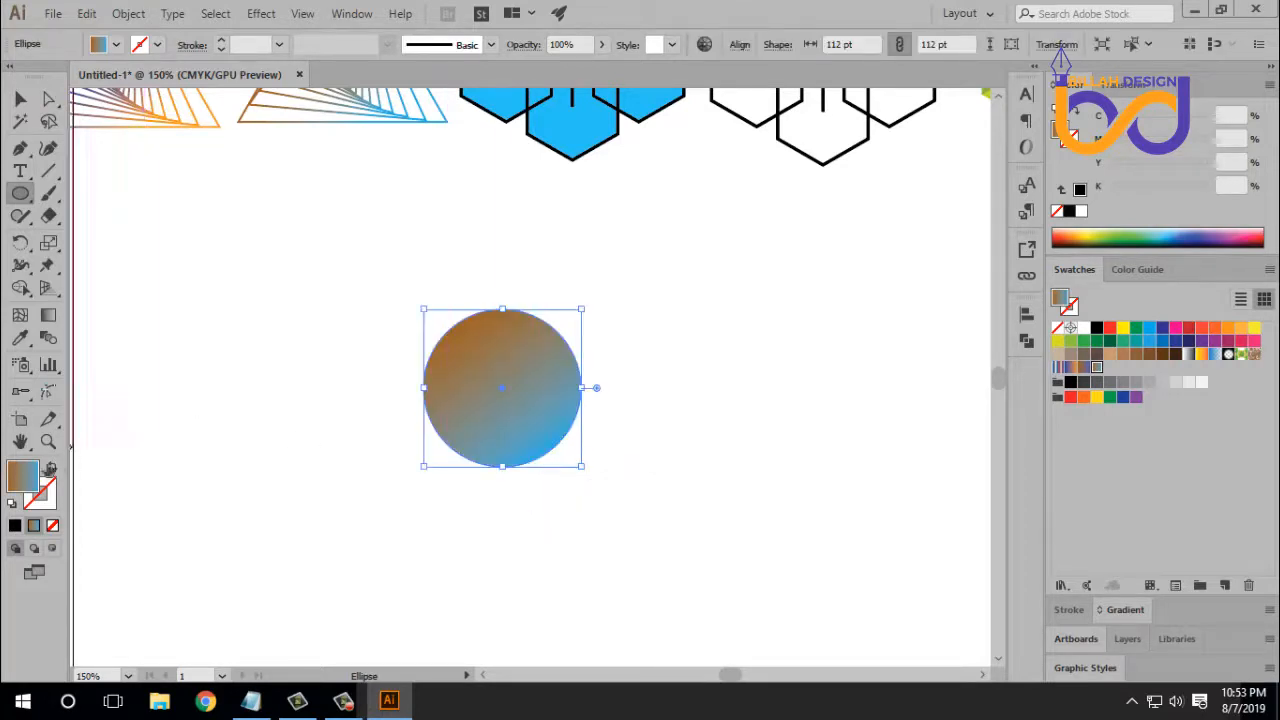
# Move the circle's gradient from fill to stroke and make the outline solid black with no fill.
pyautogui.click(51, 470)
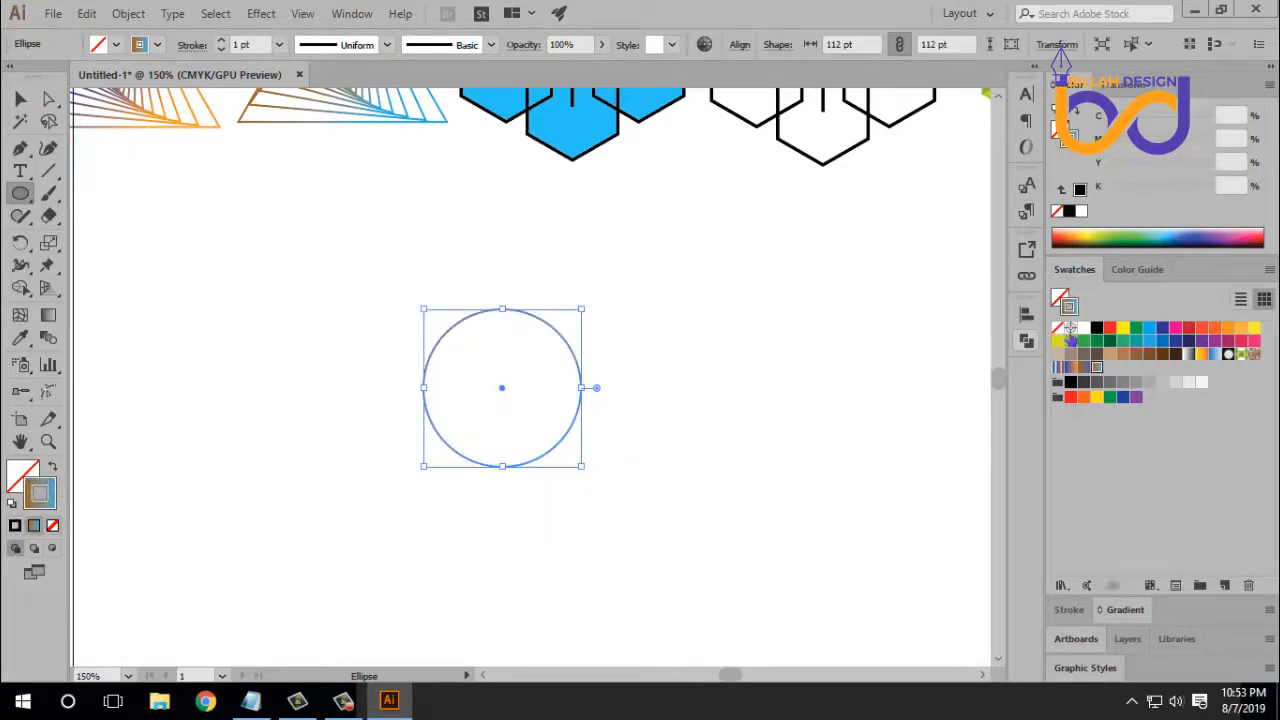
pyautogui.press(',')
pyautogui.press('v')
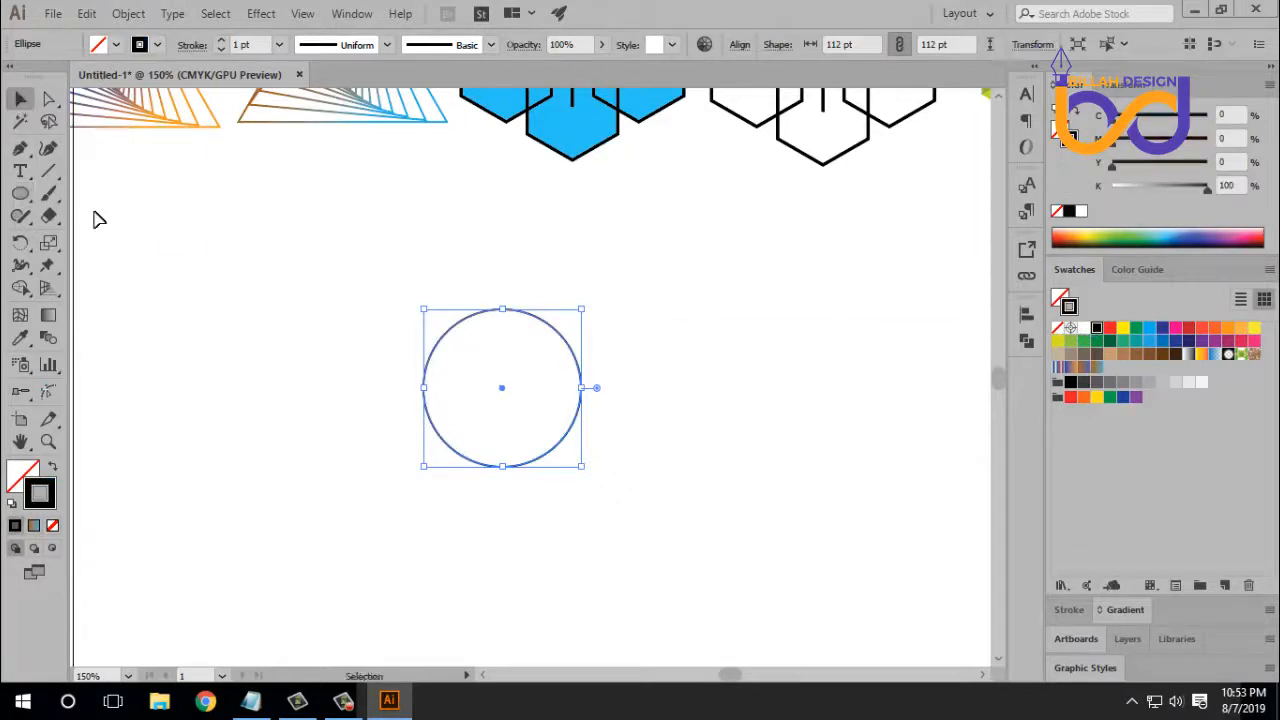
# Create a concentric scaled-down copy of the circle, a bit under half its diameter, and deselect it.
pyautogui.press('a')
pyautogui.press('v')
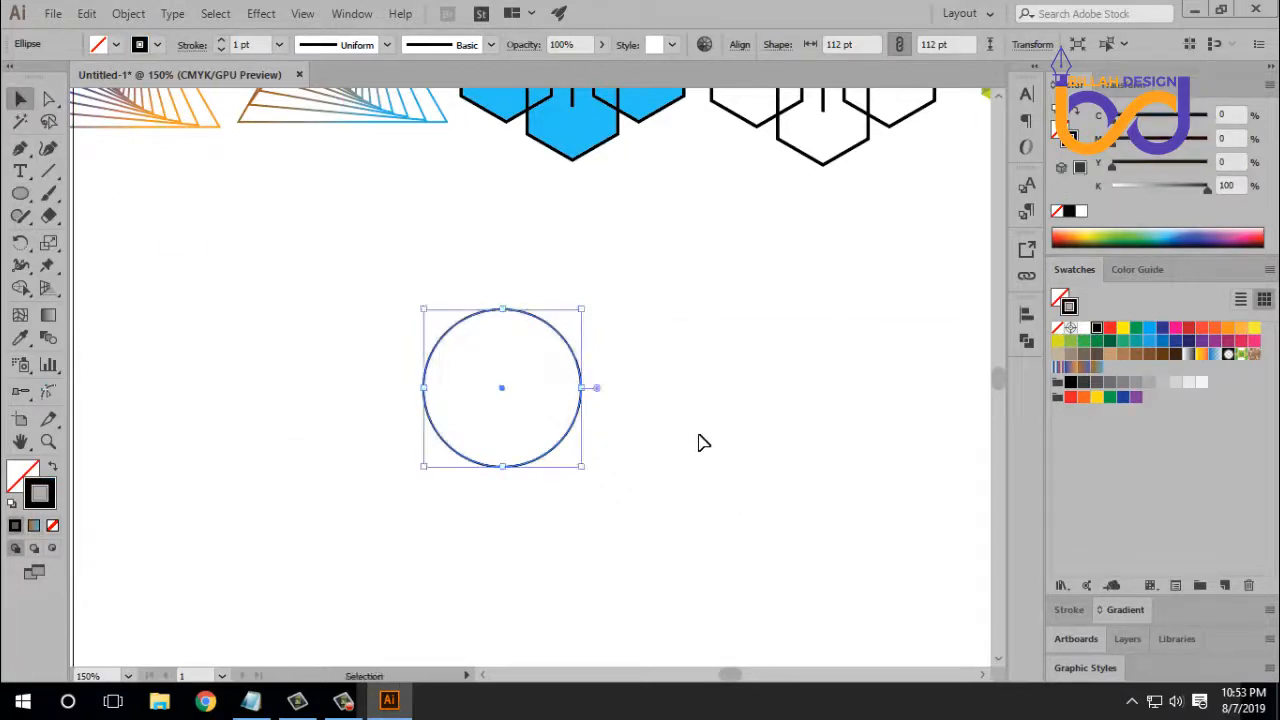
pyautogui.moveTo(581, 310); pyautogui.dragTo(572, 360)
pyautogui.click(668, 478)
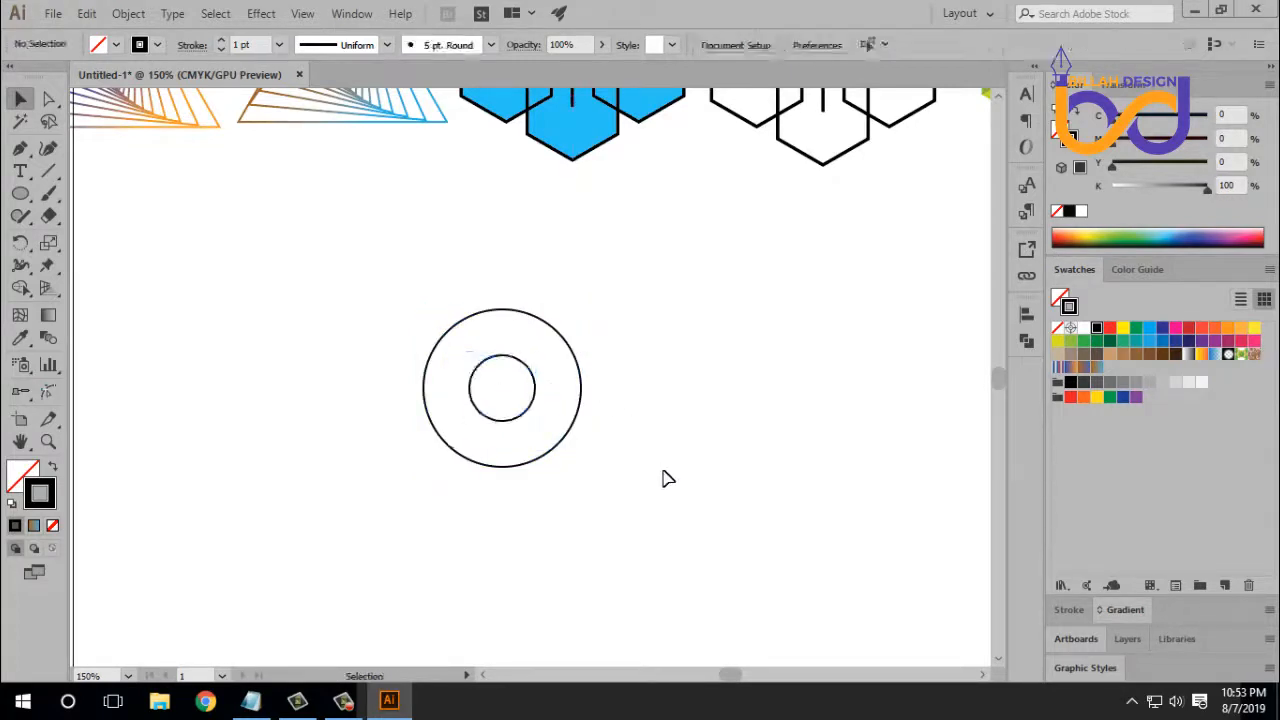
# Draw a horizontal line about 112 pt long across the outer circle's diameter with the Pen tool.
pyautogui.hotkey('ctrl', '=')
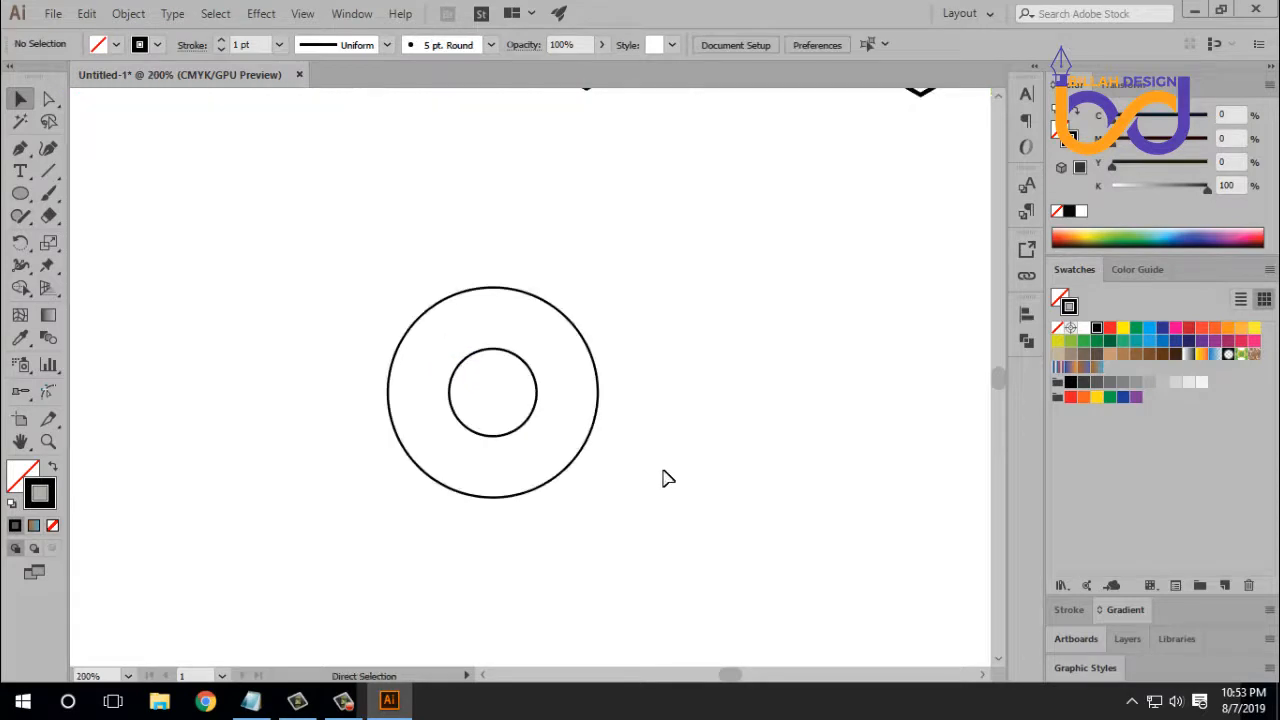
pyautogui.moveTo(665, 496); pyautogui.dragTo(669, 466)
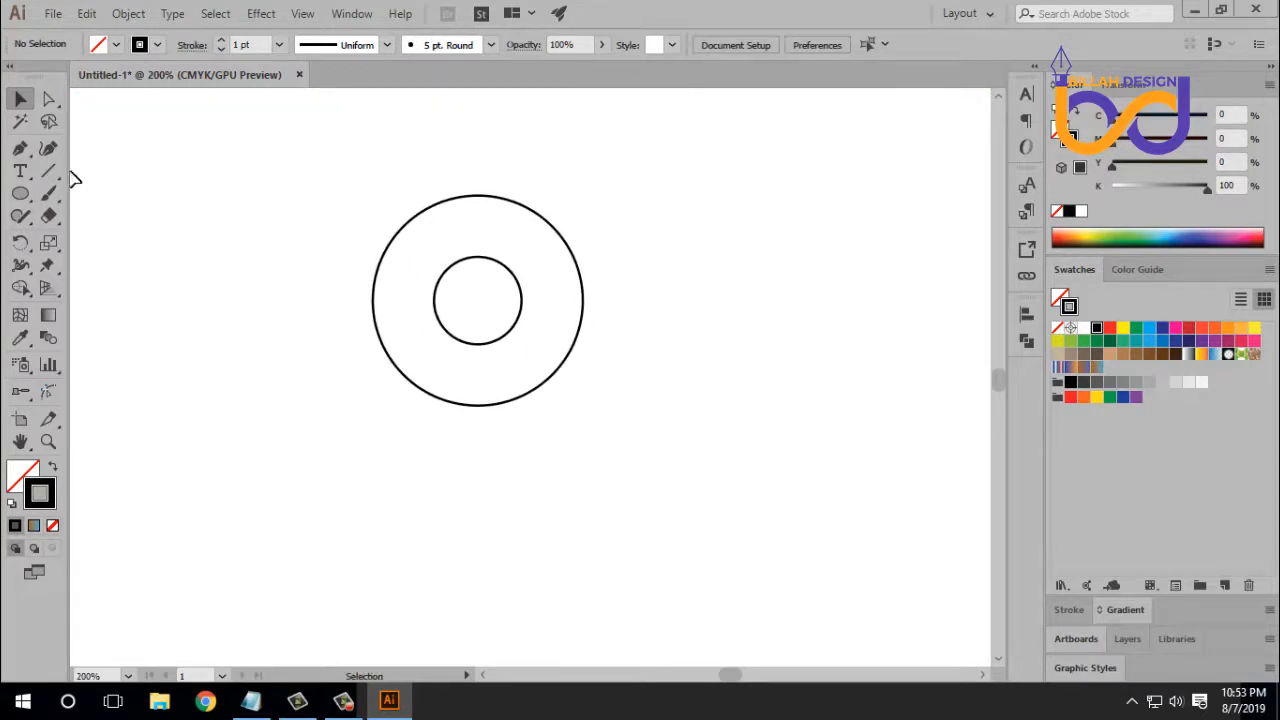
pyautogui.click(20, 148)
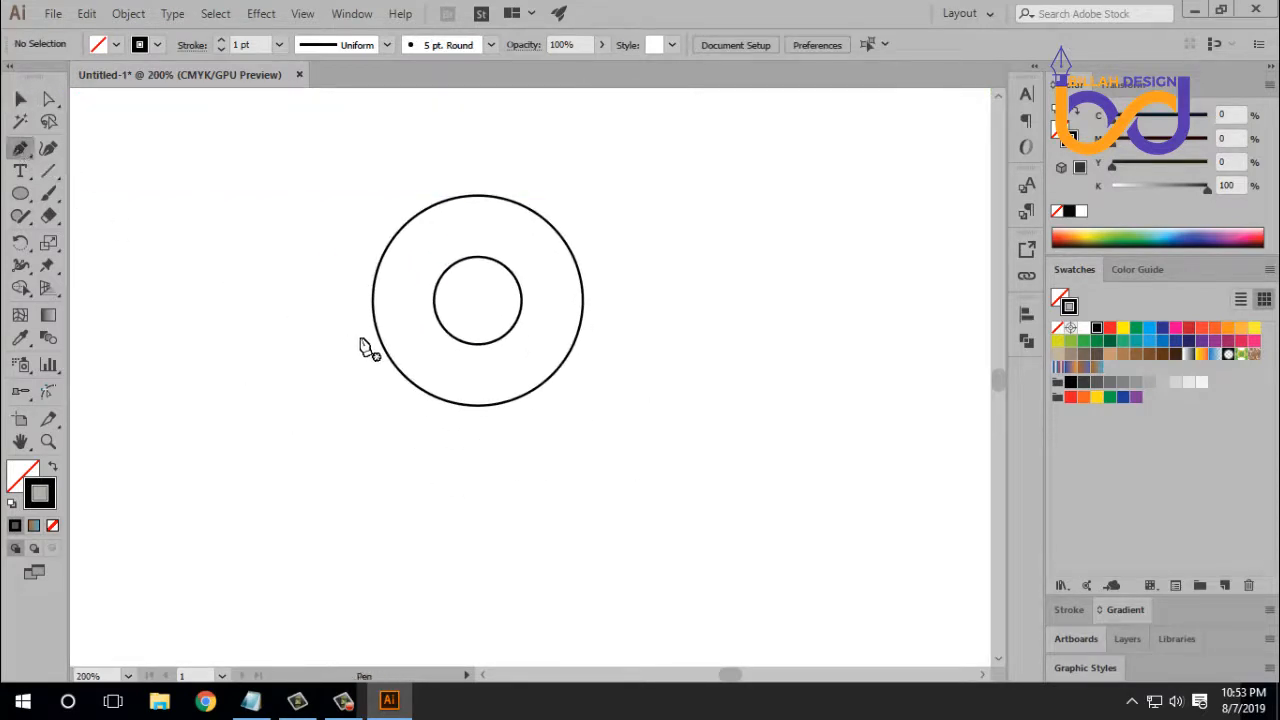
pyautogui.click(372, 300)
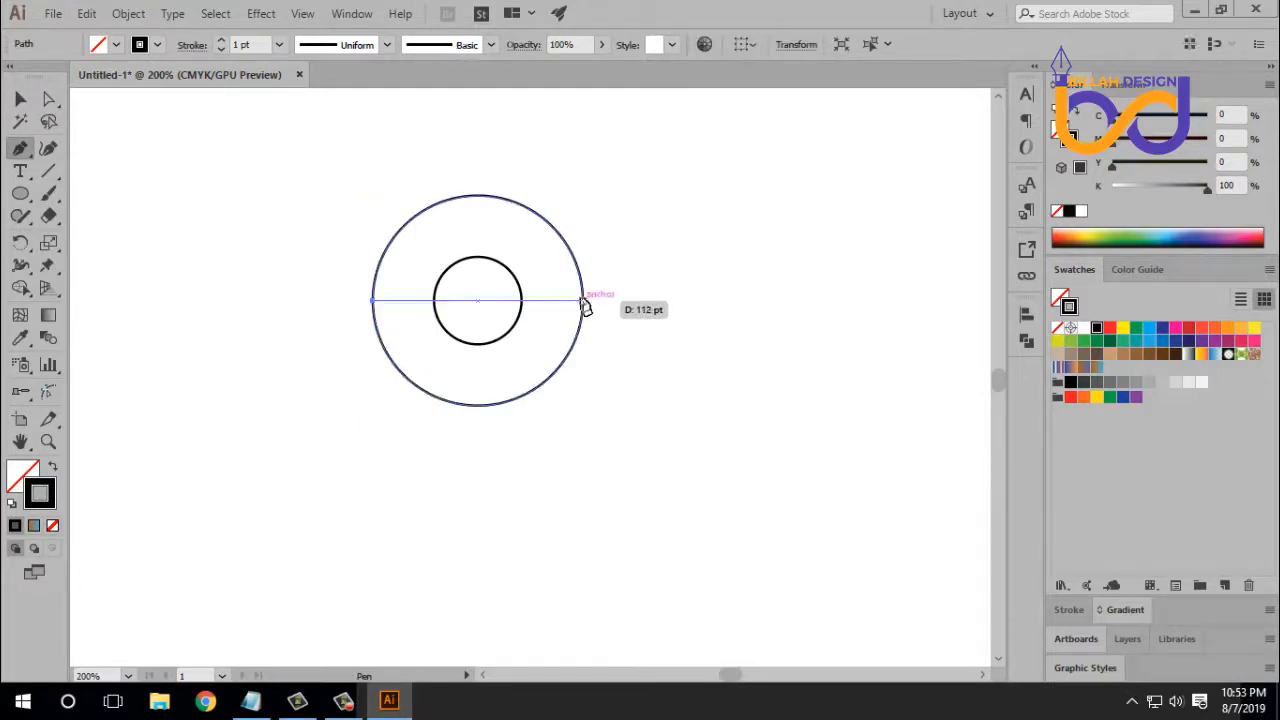
pyautogui.click(582, 300)
pyautogui.click(21, 99)
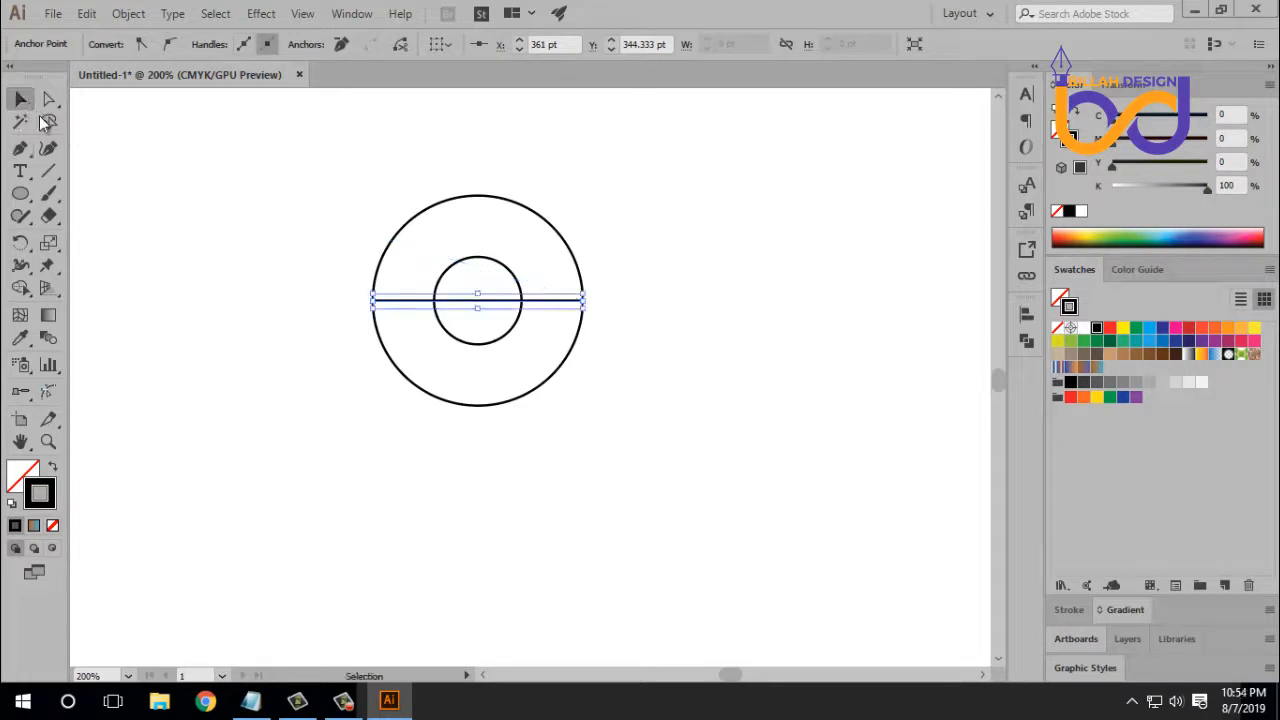
pyautogui.click(303, 385)
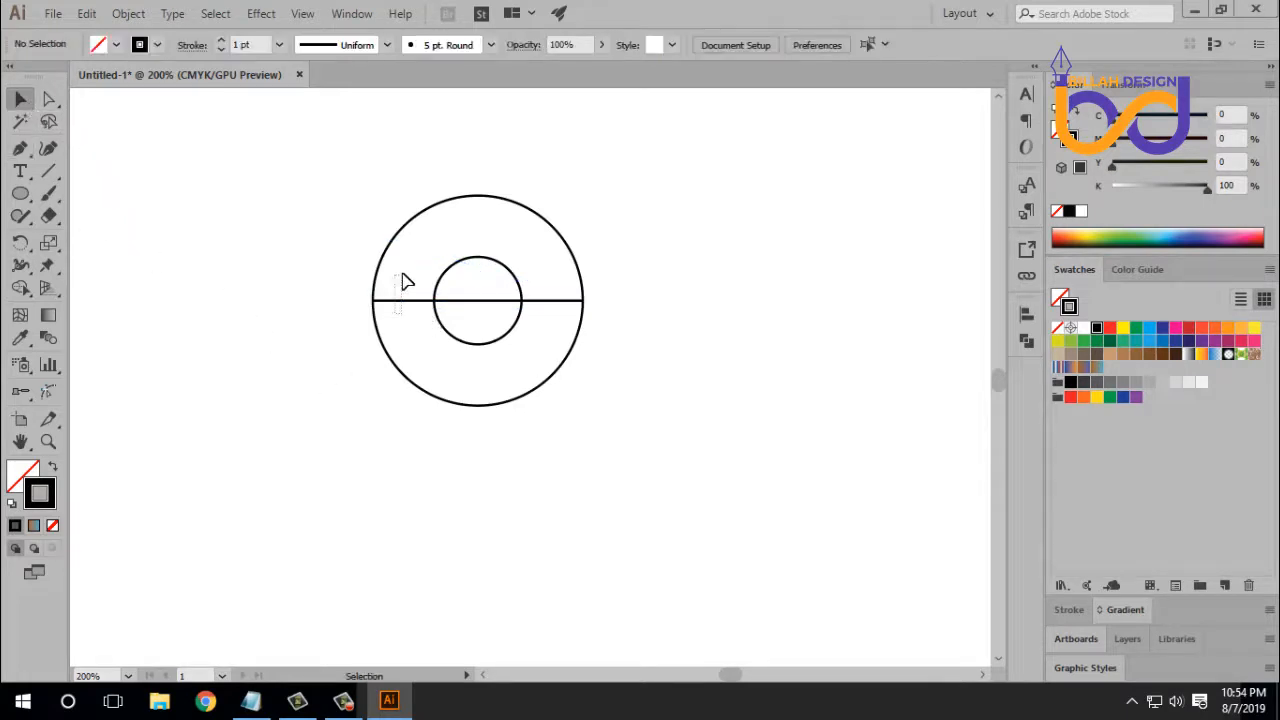
# Add a copy of the horizontal line rotated to vertical, so the two lines cross at the circles' center.
pyautogui.click(405, 299)
pyautogui.press('ctrl')
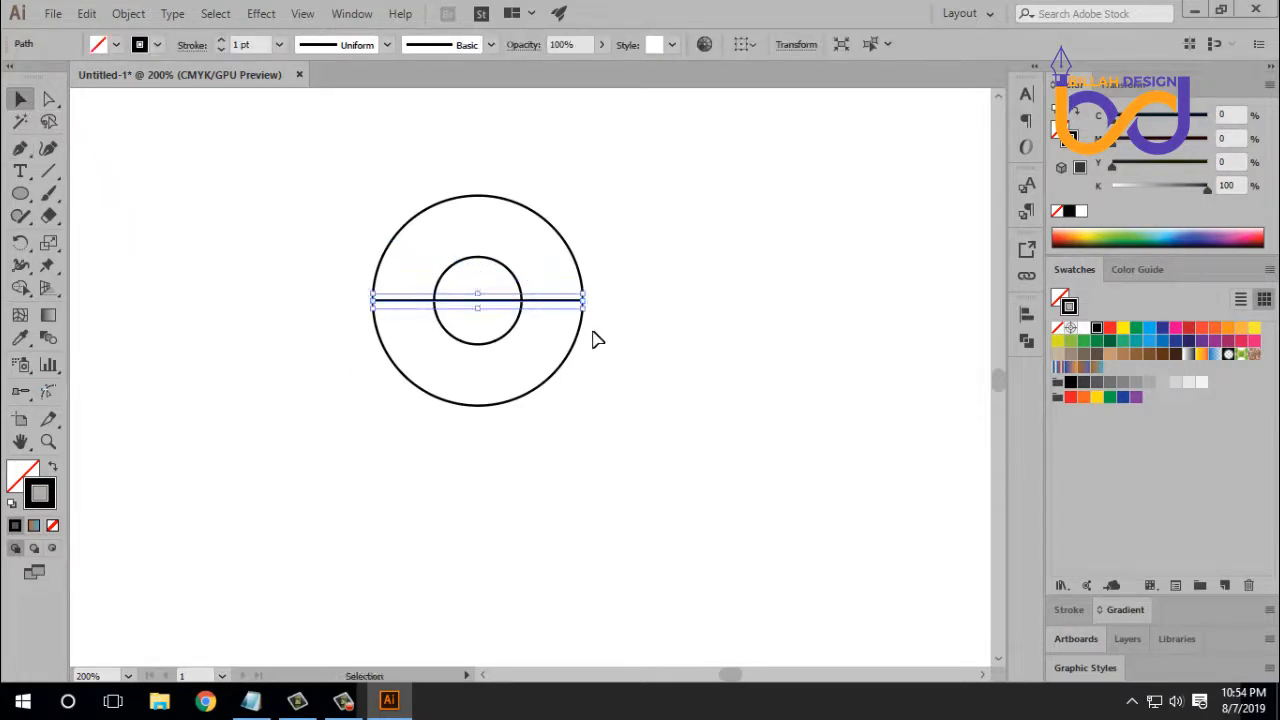
pyautogui.moveTo(589, 300); pyautogui.dragTo(497, 222)
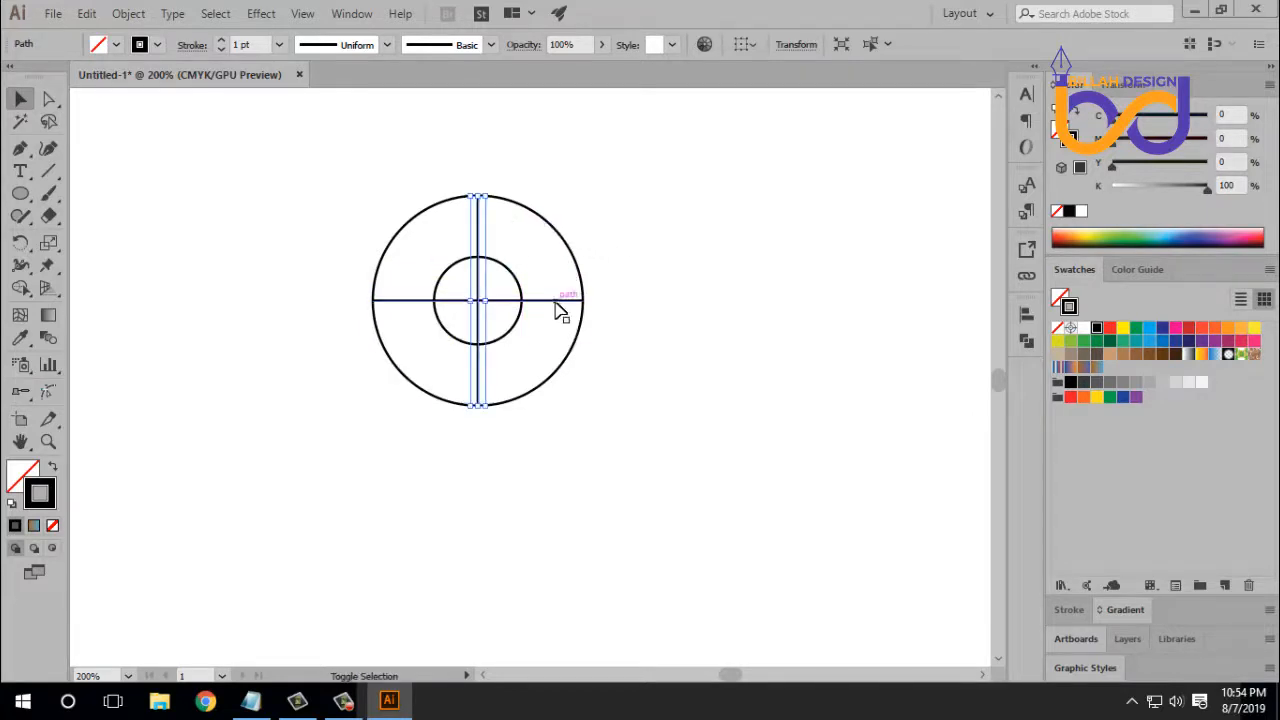
# Select both crossing lines and convert them to guides.
pyautogui.hotkey('ctrl', 'a')
pyautogui.rightClick(688, 289)
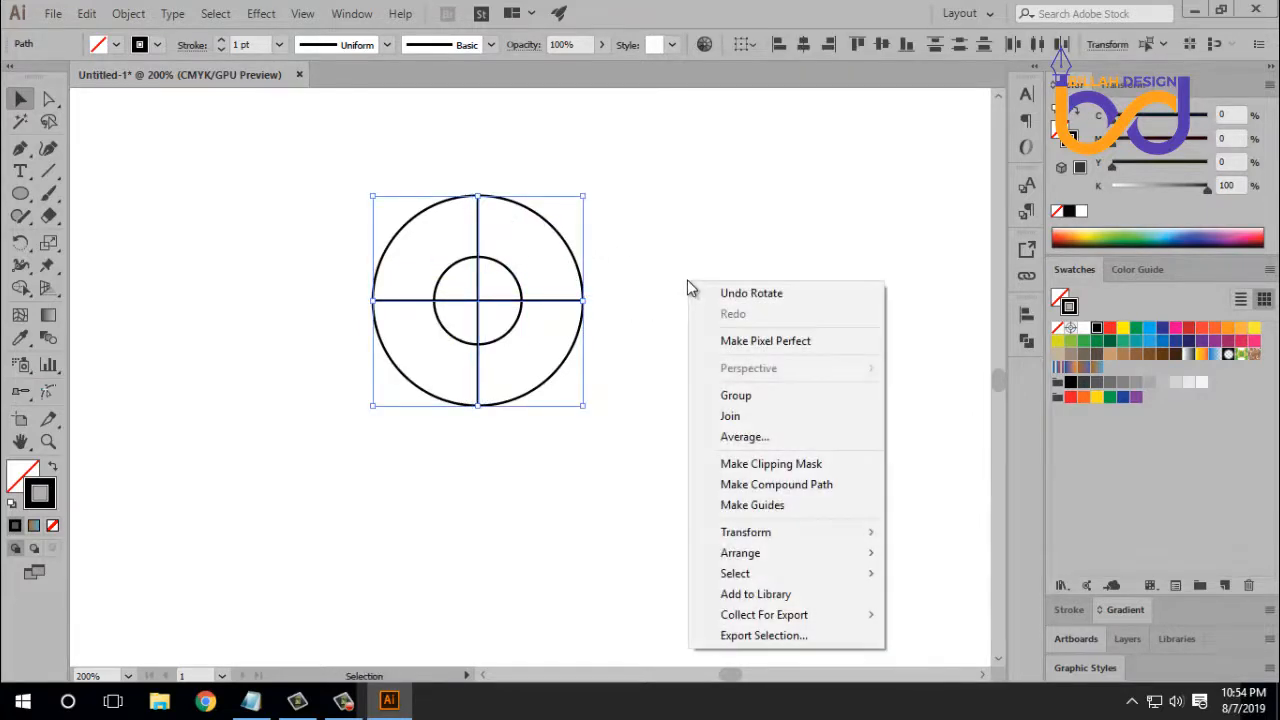
pyautogui.click(758, 506)
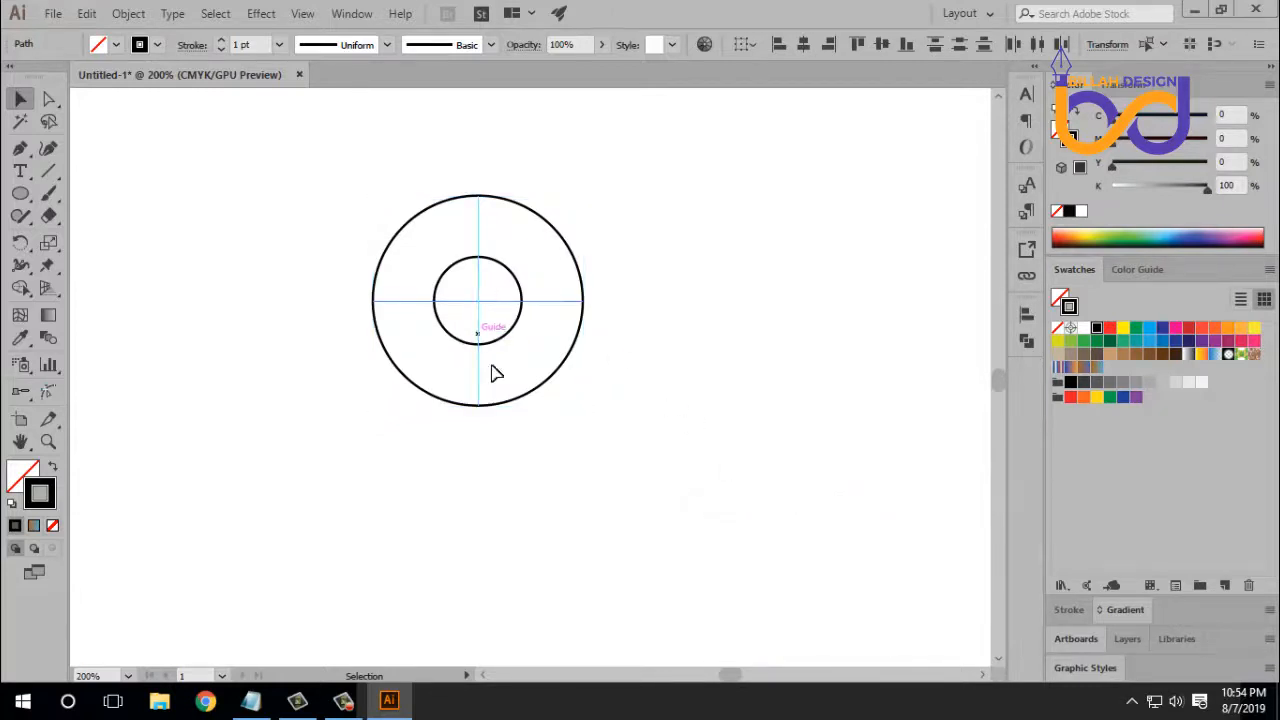
pyautogui.click(643, 446)
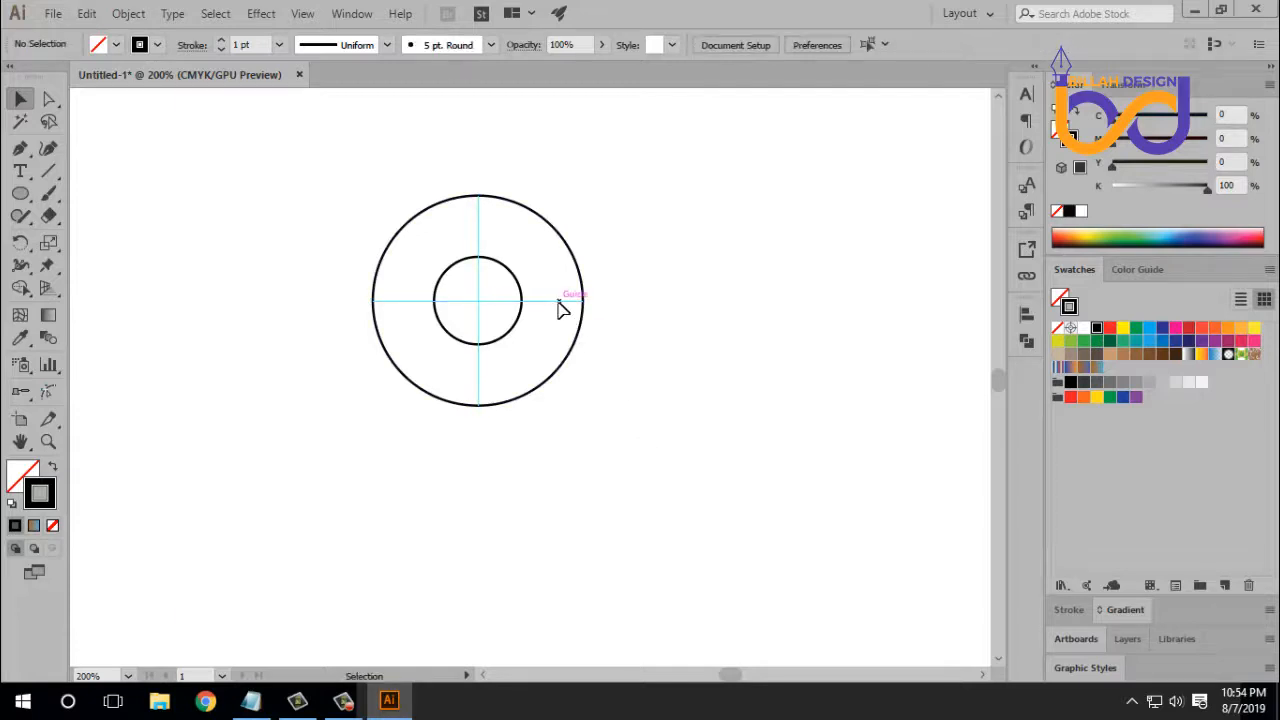
# Copy the outer circle straight up until the copy's lowest point meets the bottom of the inner circle.
pyautogui.hotkey('ctrl', '+')
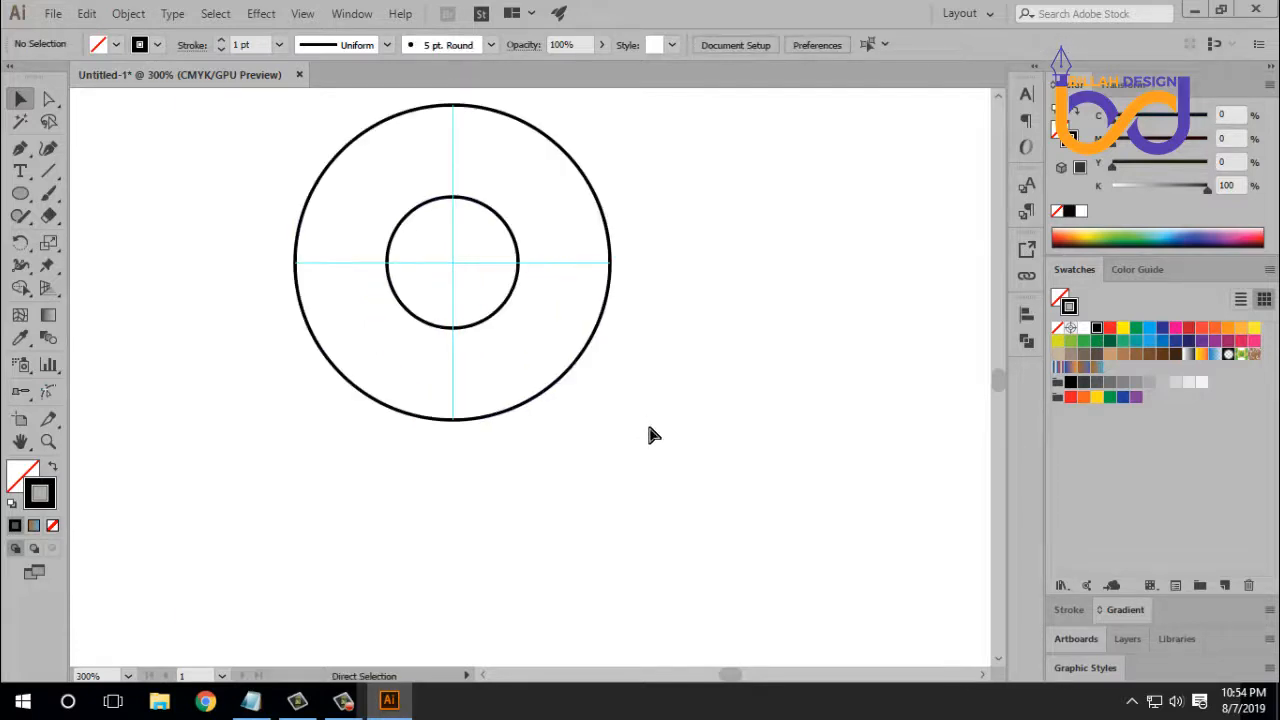
pyautogui.moveTo(561, 407)
pyautogui.mouseDown()
pyautogui.moveTo(582, 492)
pyautogui.moveTo(566, 392)
pyautogui.moveTo(583, 414)
pyautogui.mouseUp()
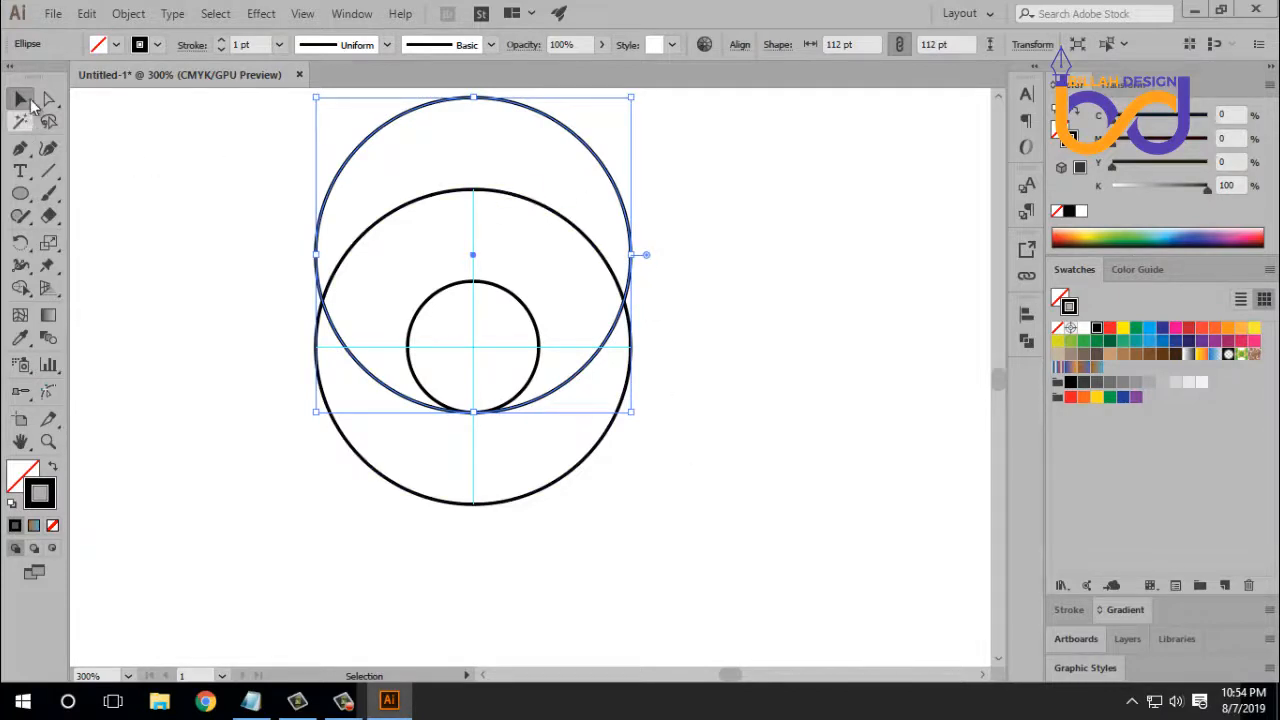
# Make a copy of the raised circle rotated a quarter turn about the center of the guides.
pyautogui.click(20, 242)
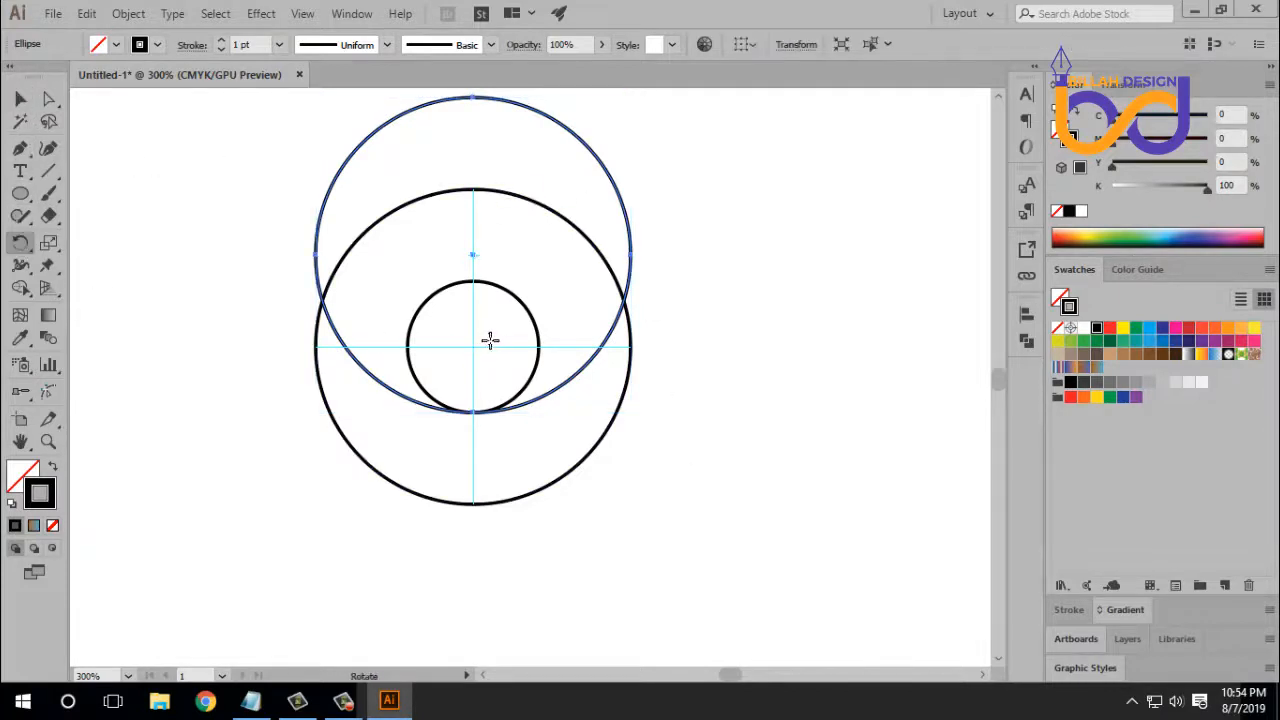
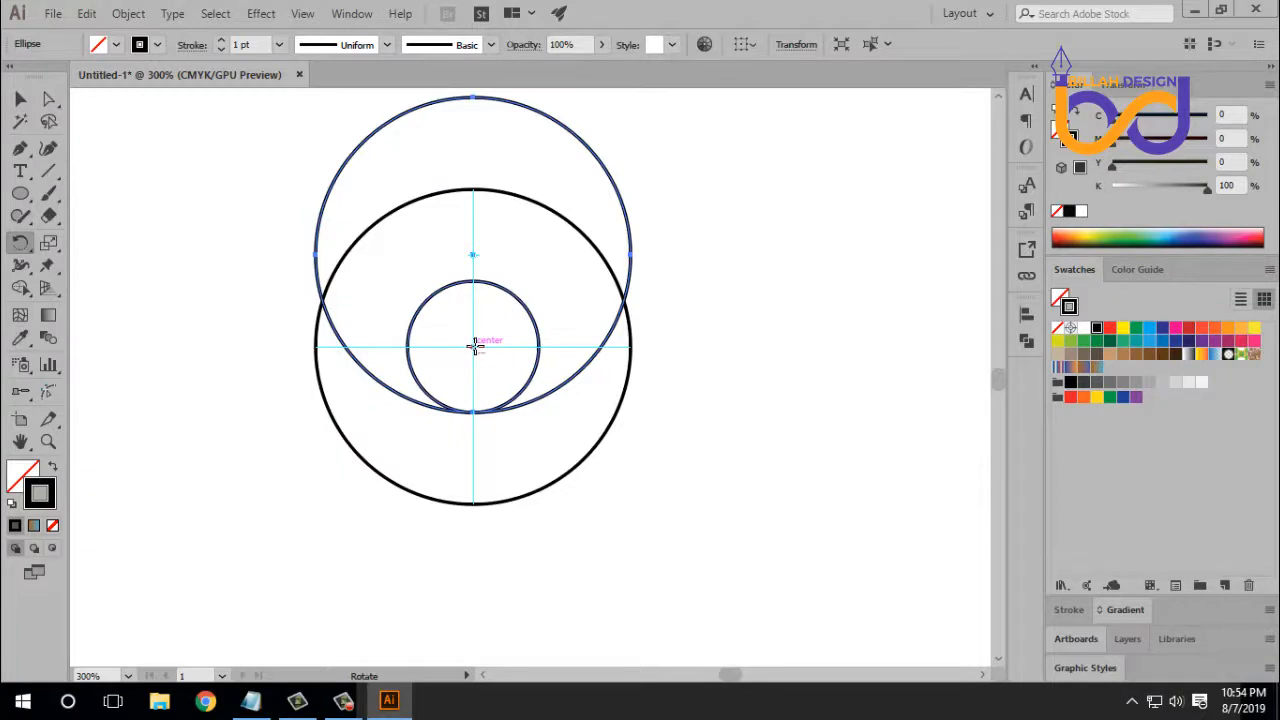
pyautogui.keyDown('alt'); pyautogui.click(475, 346); pyautogui.keyUp('alt')
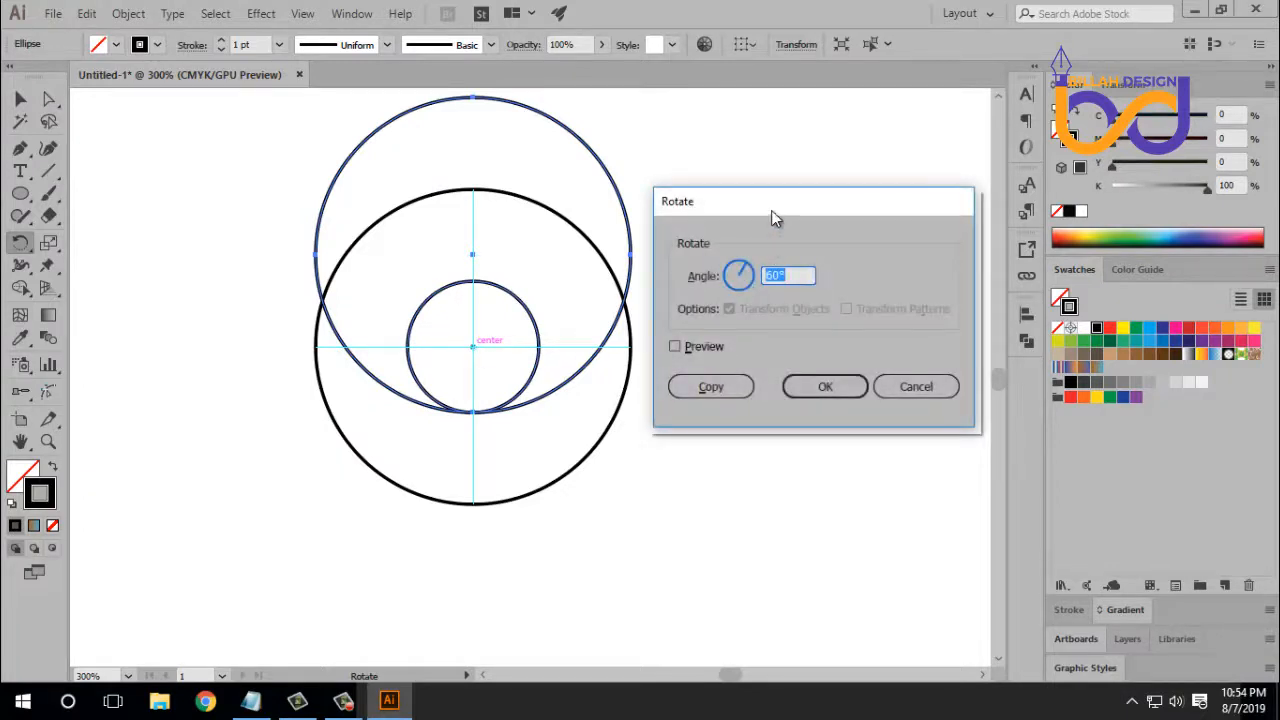
pyautogui.moveTo(772, 212); pyautogui.dragTo(895, 216)
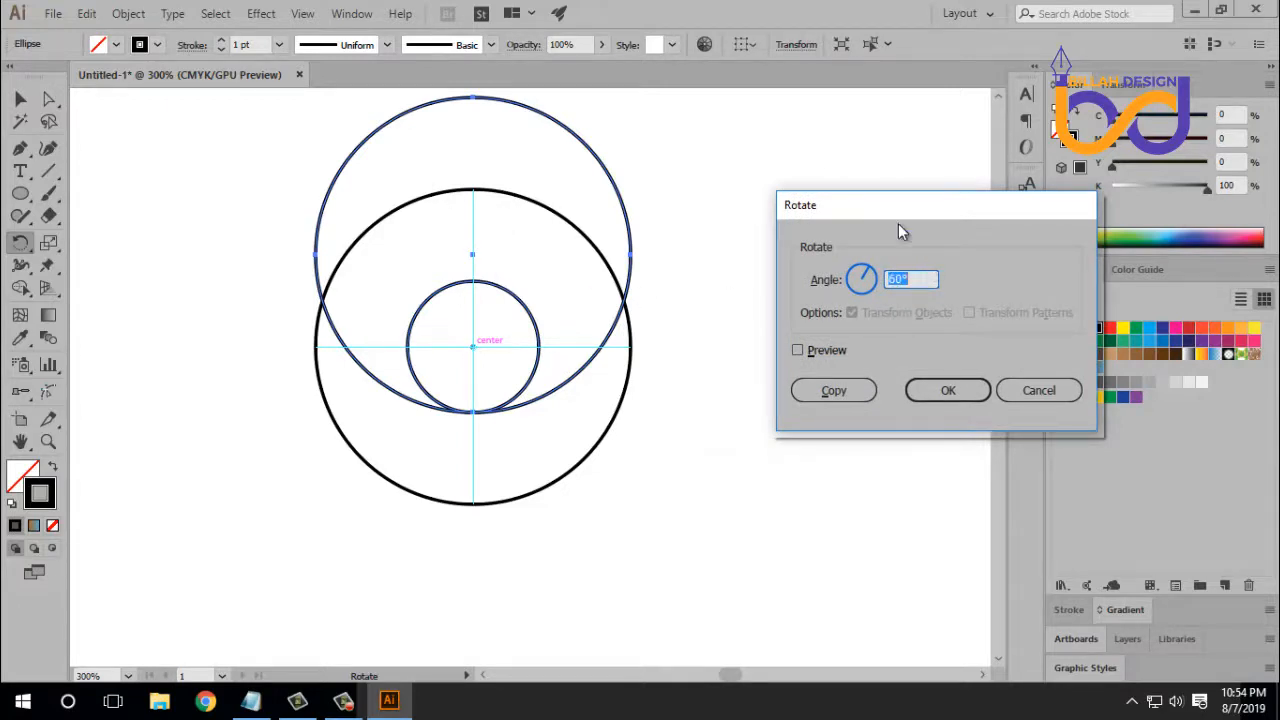
pyautogui.moveTo(893, 213); pyautogui.dragTo(886, 213)
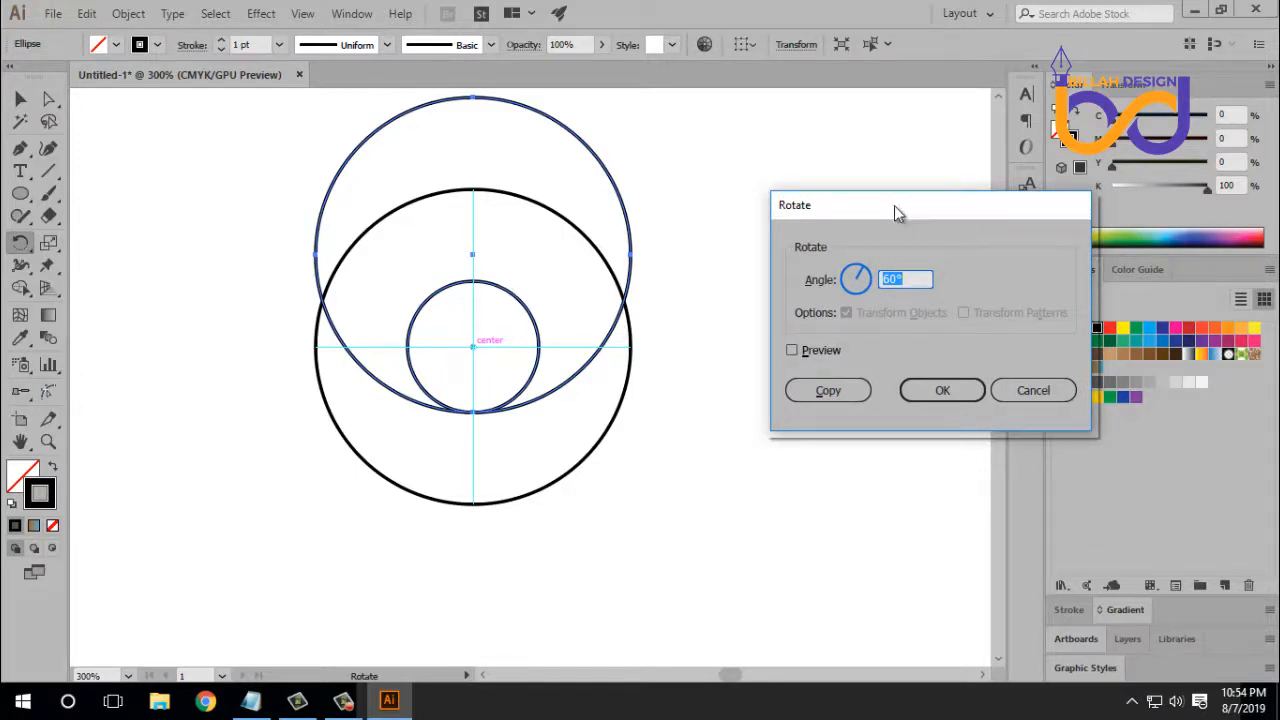
pyautogui.moveTo(894, 212); pyautogui.dragTo(886, 217)
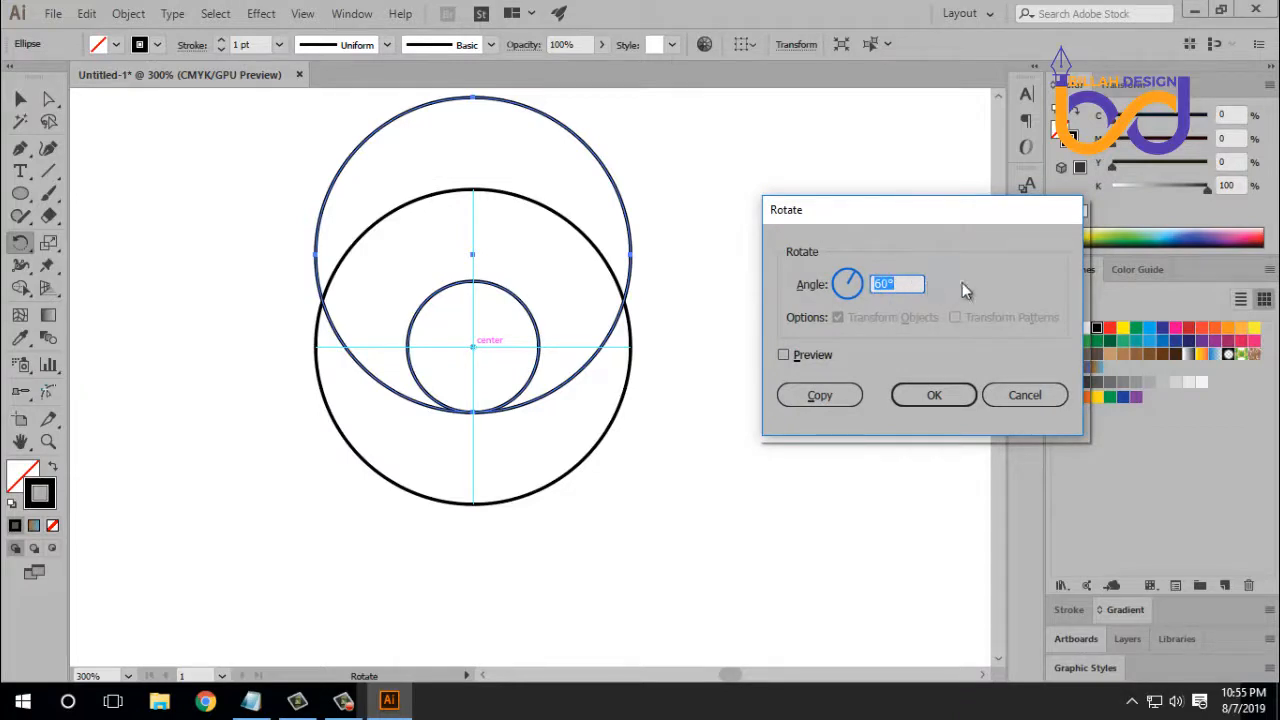
pyautogui.click(891, 284)
pyautogui.click(830, 396)
pyautogui.press('v')
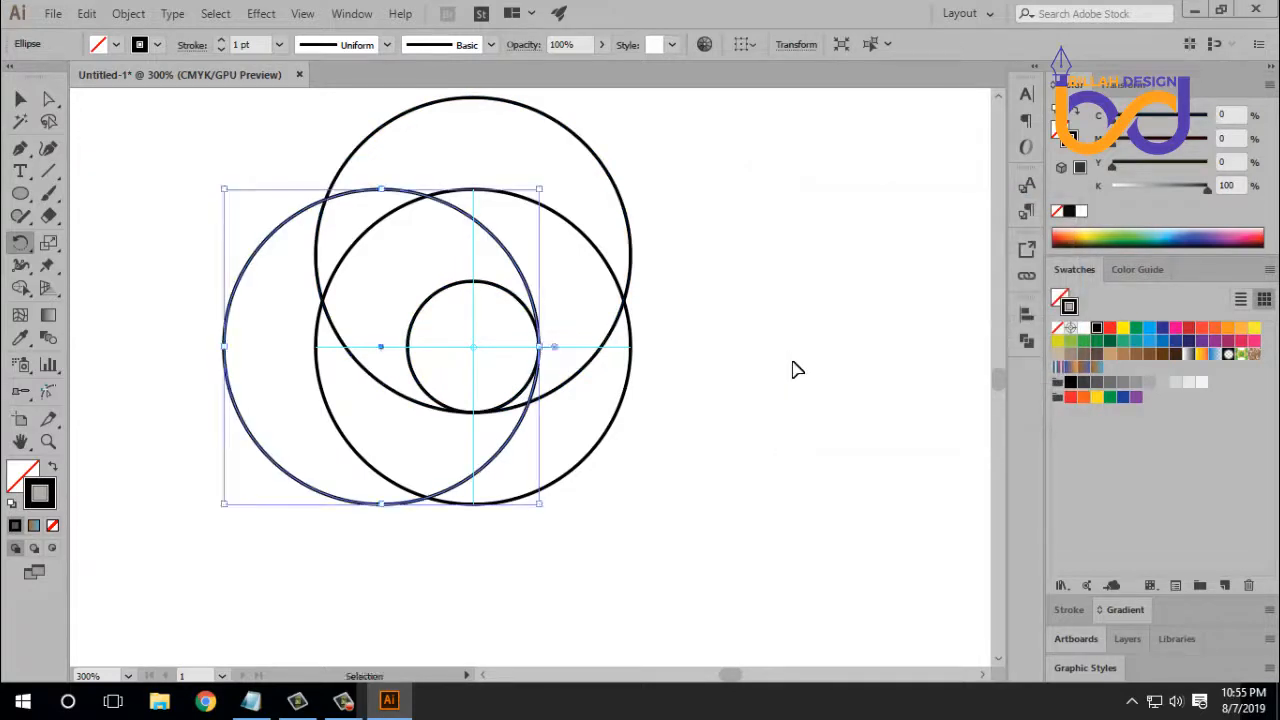
# Repeat the rotated copy twice to complete four offset circles around the center, and clear the selection.
pyautogui.hotkey('ctrl', 'd')
pyautogui.hotkey('ctrl', 'd')
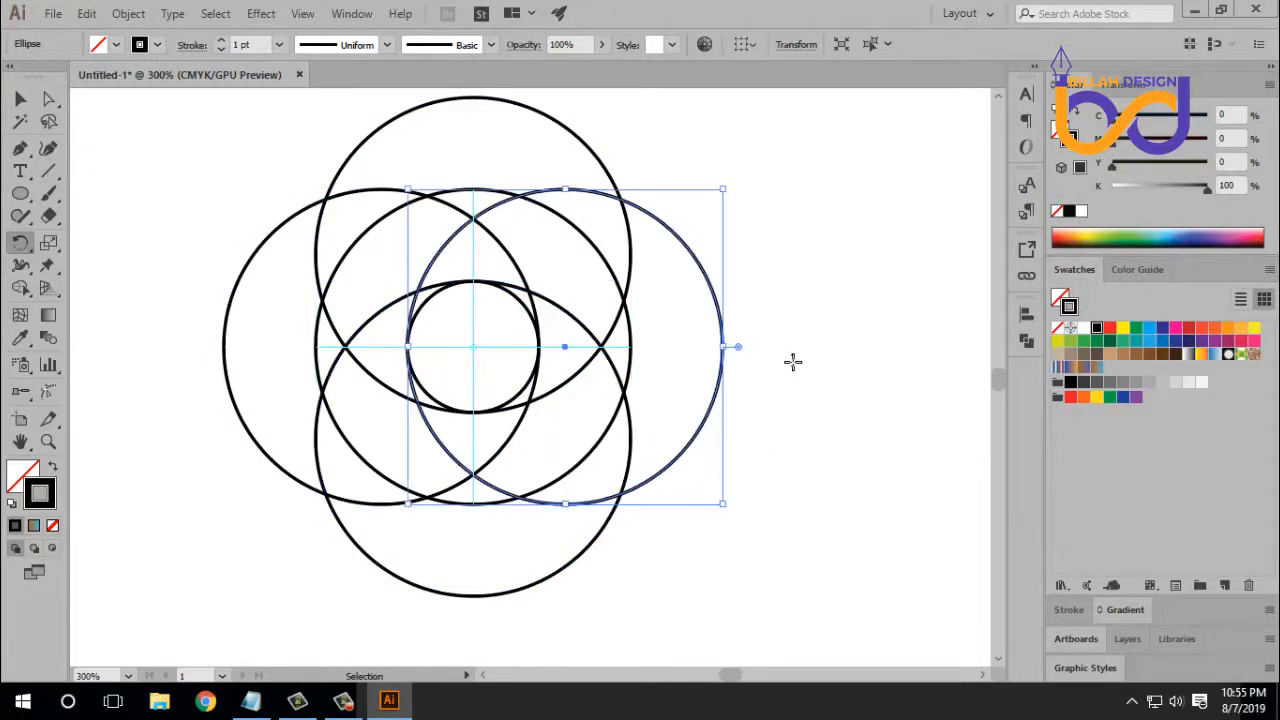
pyautogui.click(21, 100)
pyautogui.click(796, 526)
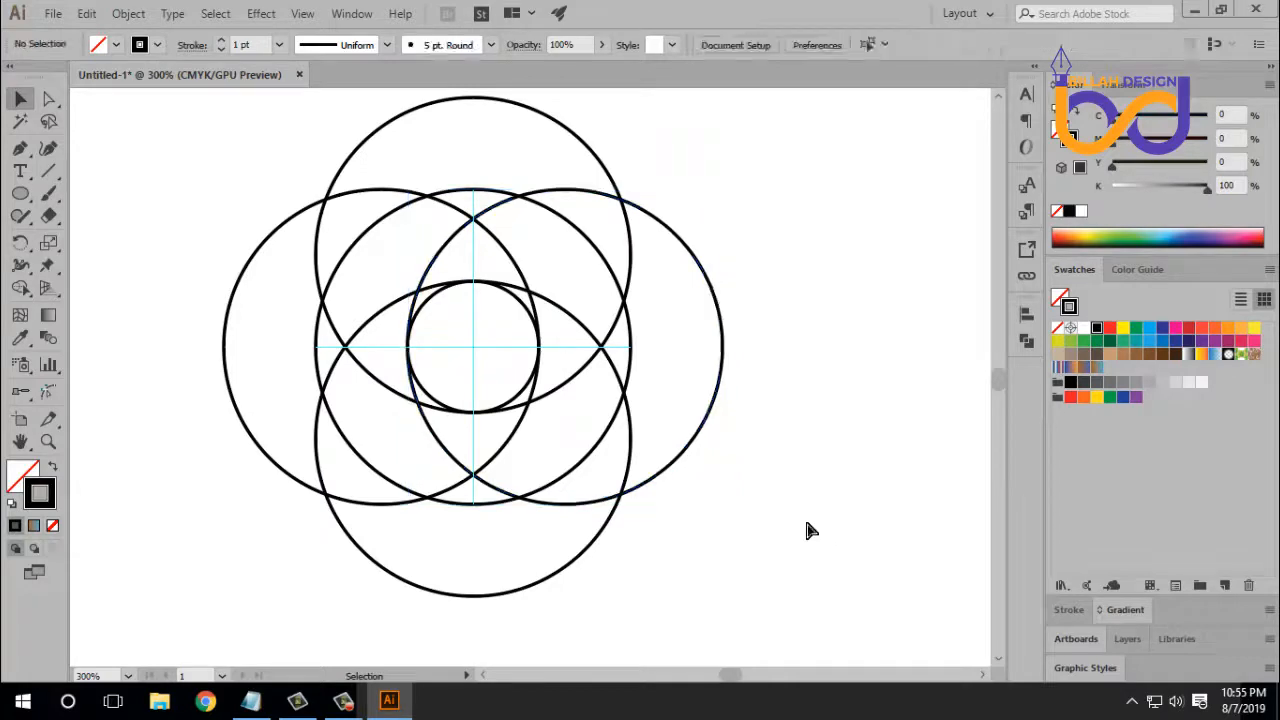
# Select the whole circle construction and place a duplicate of it to the left, leaving the original in place.
pyautogui.hotkey('ctrl', '-')
pyautogui.hotkey('ctrl', '-')
pyautogui.hotkey('ctrl', '-')
pyautogui.moveTo(423, 257); pyautogui.dragTo(625, 515)
pyautogui.moveTo(555, 445); pyautogui.dragTo(388, 421)
pyautogui.click(603, 540)
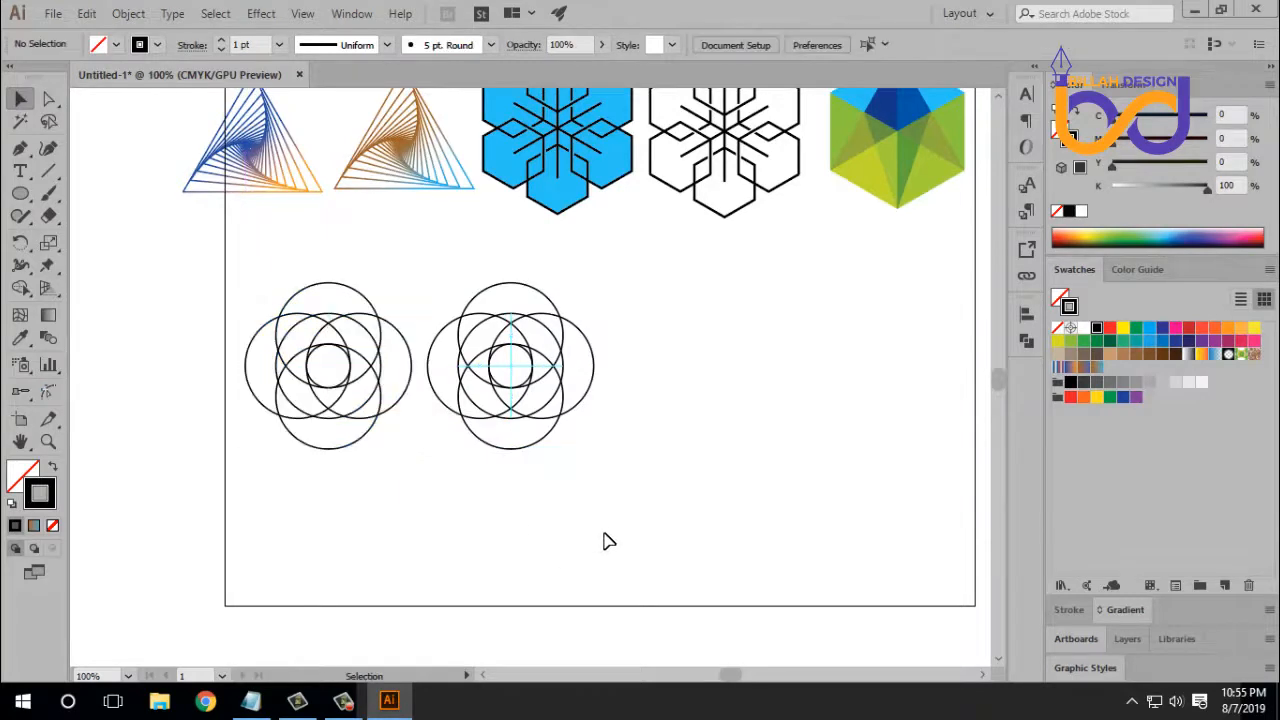
# Select the circle construction containing the guides and merge the adjoining regions right of its inner circle with Shape Builder.
pyautogui.hotkey('ctrl', '+')
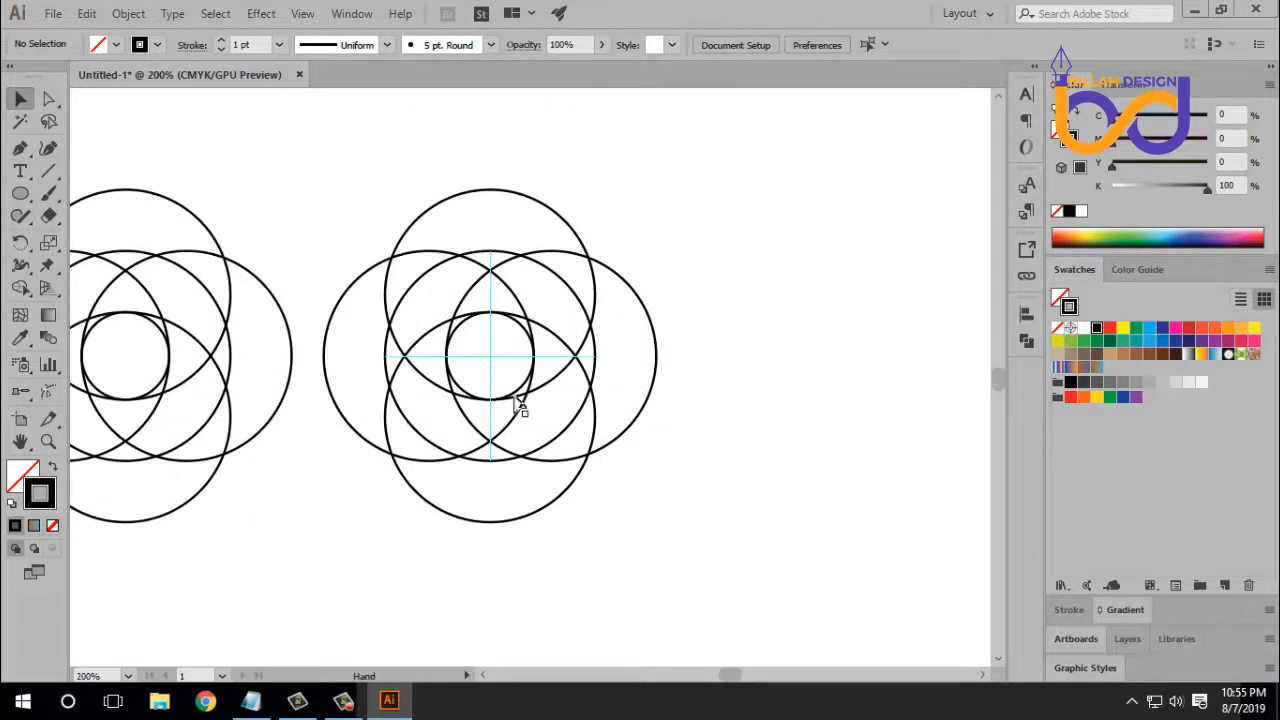
pyautogui.moveTo(351, 191); pyautogui.dragTo(620, 523)
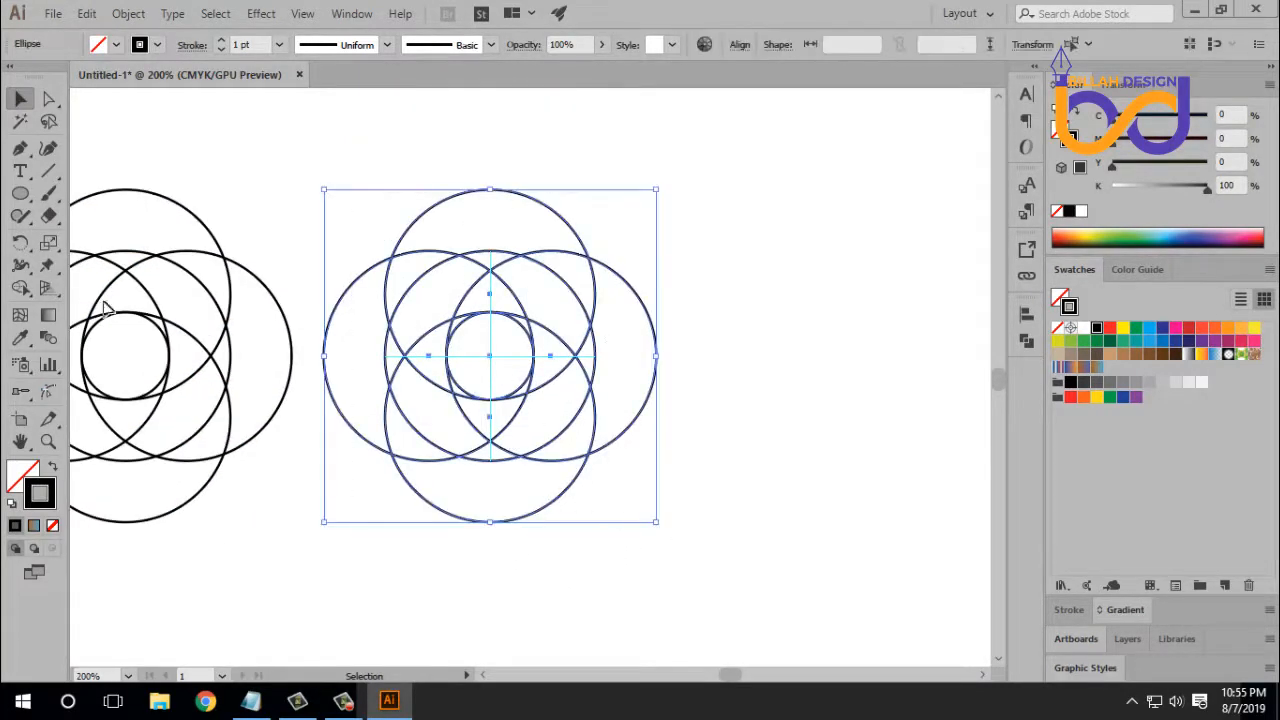
pyautogui.click(20, 287)
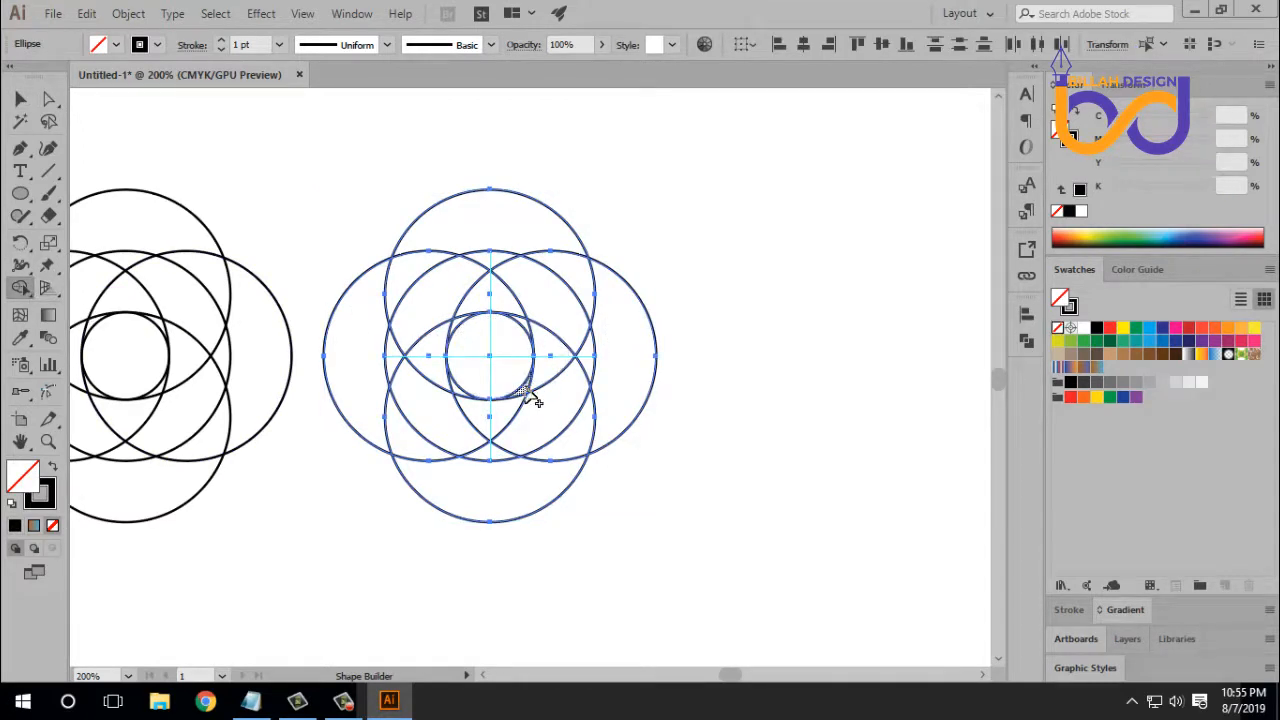
pyautogui.moveTo(537, 400)
pyautogui.mouseDown()
pyautogui.moveTo(543, 345)
pyautogui.moveTo(517, 272)
pyautogui.moveTo(572, 338)
pyautogui.mouseUp()
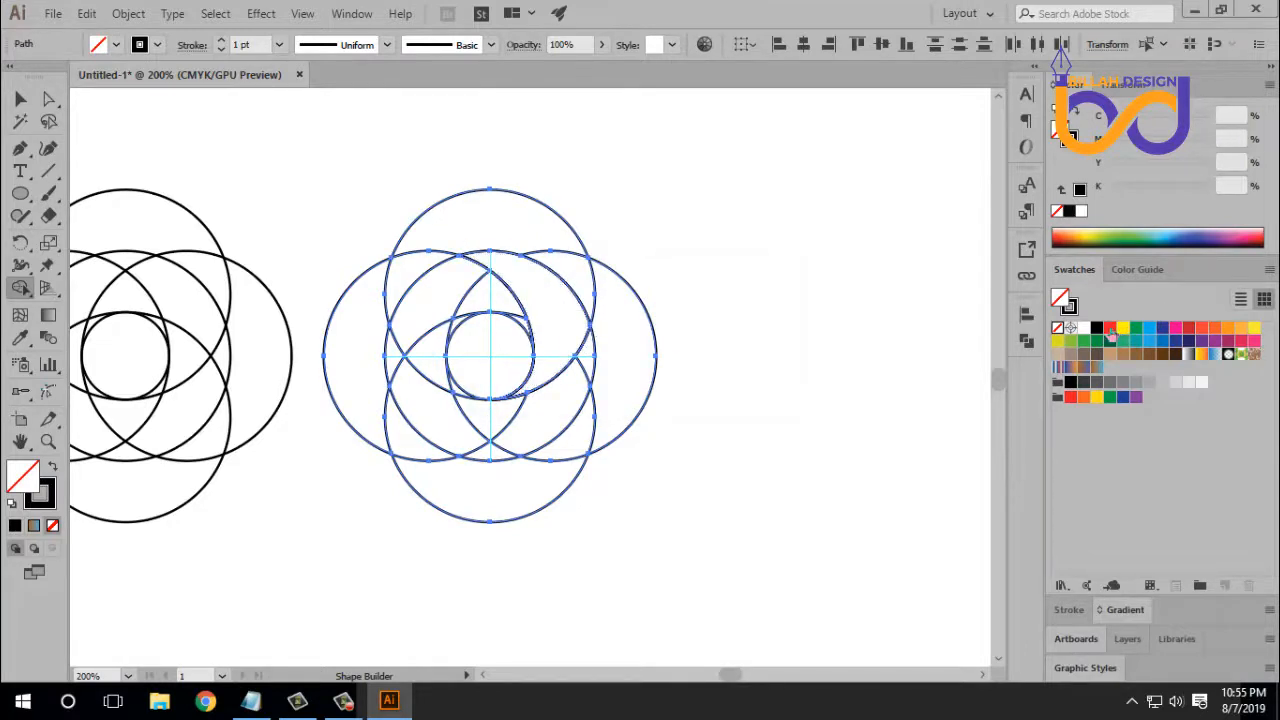
# Fill the merged swirl segment red and merge the remaining regions around the inner circle into three more red segments.
pyautogui.click(1110, 330)
pyautogui.click(568, 323)
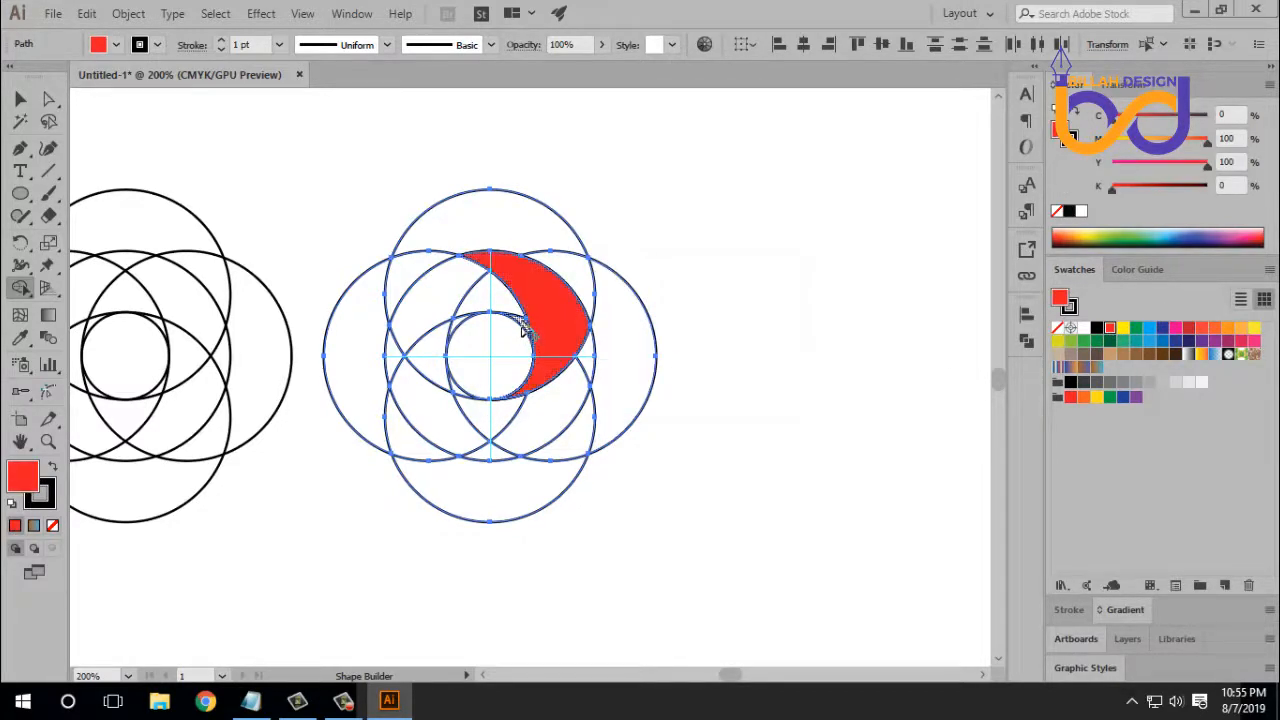
pyautogui.moveTo(522, 330)
pyautogui.mouseDown()
pyautogui.moveTo(467, 297)
pyautogui.moveTo(434, 309)
pyautogui.moveTo(400, 374)
pyautogui.mouseUp()
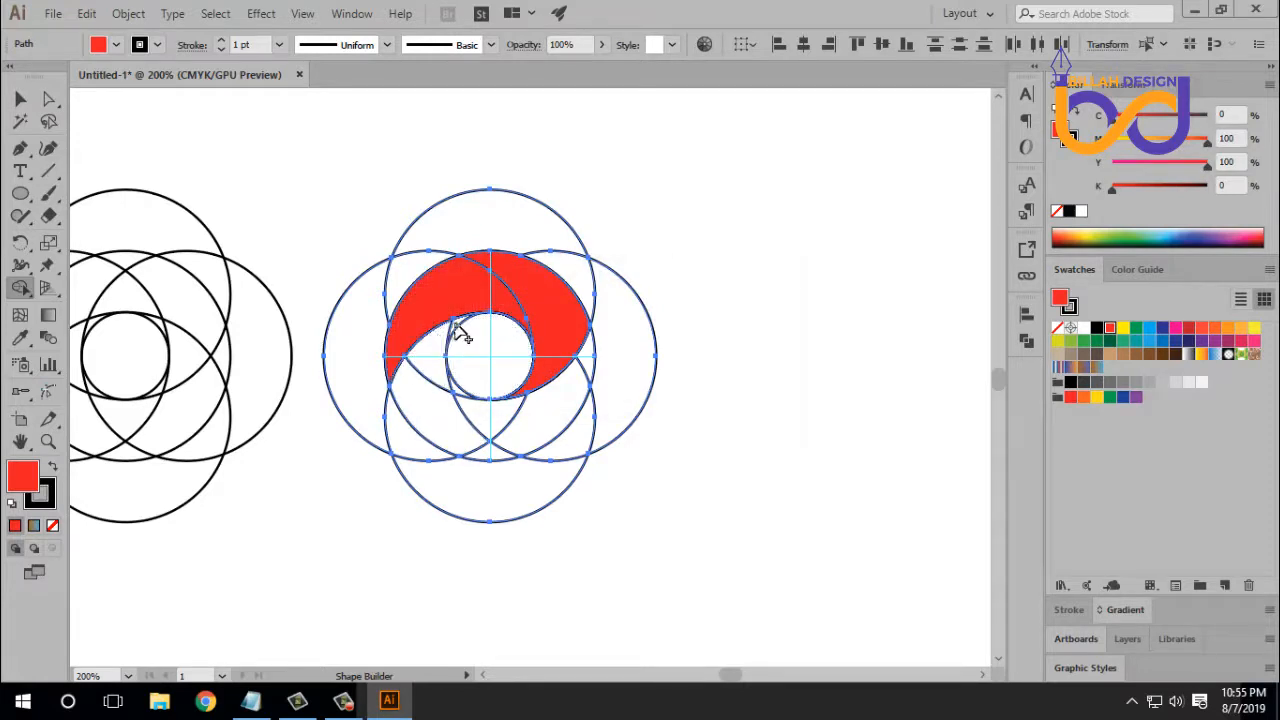
pyautogui.moveTo(453, 322)
pyautogui.mouseDown()
pyautogui.moveTo(433, 412)
pyautogui.moveTo(468, 455)
pyautogui.moveTo(472, 408)
pyautogui.moveTo(514, 422)
pyautogui.moveTo(558, 413)
pyautogui.moveTo(590, 380)
pyautogui.mouseUp()
# Delete the leftover unfilled outer circle pieces around the red ring.
pyautogui.click(20, 99)
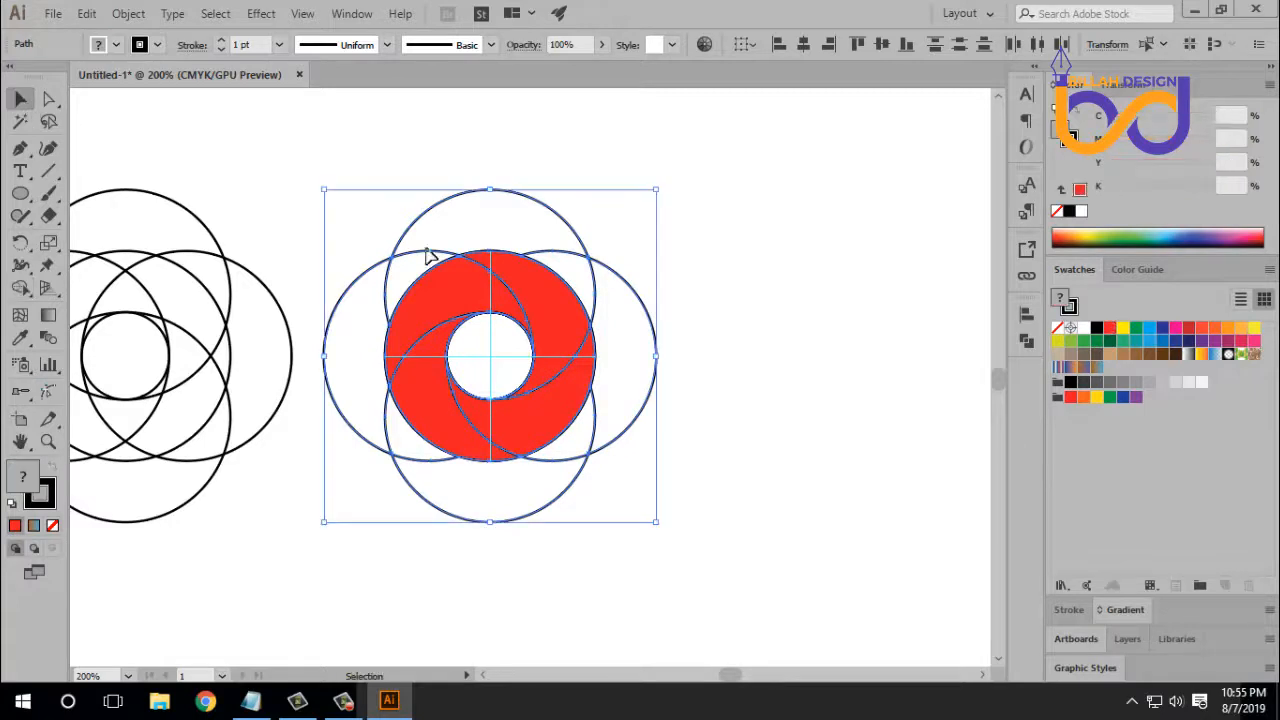
pyautogui.click(626, 277)
pyautogui.moveTo(597, 263); pyautogui.dragTo(778, 201)
pyautogui.press('Delete')
pyautogui.moveTo(634, 200); pyautogui.dragTo(560, 252)
pyautogui.press('Delete')
pyautogui.click(366, 315)
pyautogui.press('Delete')
pyautogui.moveTo(372, 572); pyautogui.dragTo(491, 517)
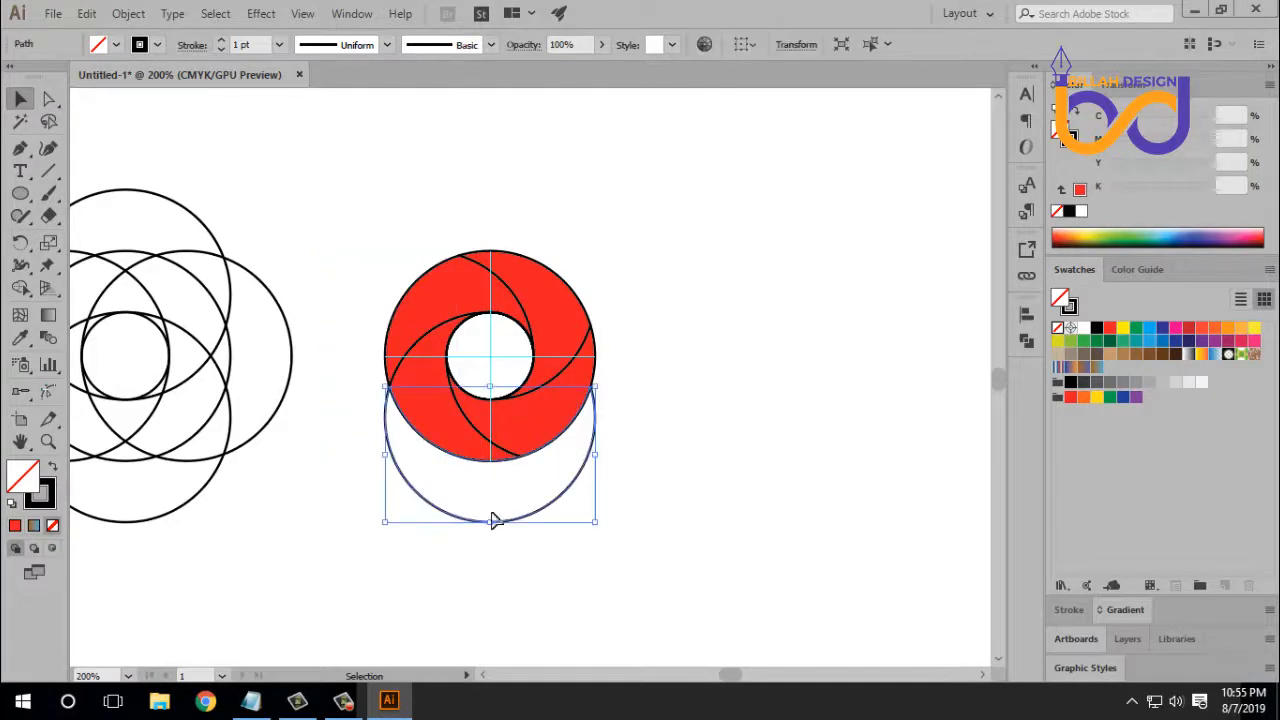
pyautogui.press('Delete')
# Remove the stroke from all pieces of the red ring and clear the selection.
pyautogui.moveTo(645, 236); pyautogui.dragTo(391, 506)
pyautogui.click(53, 525)
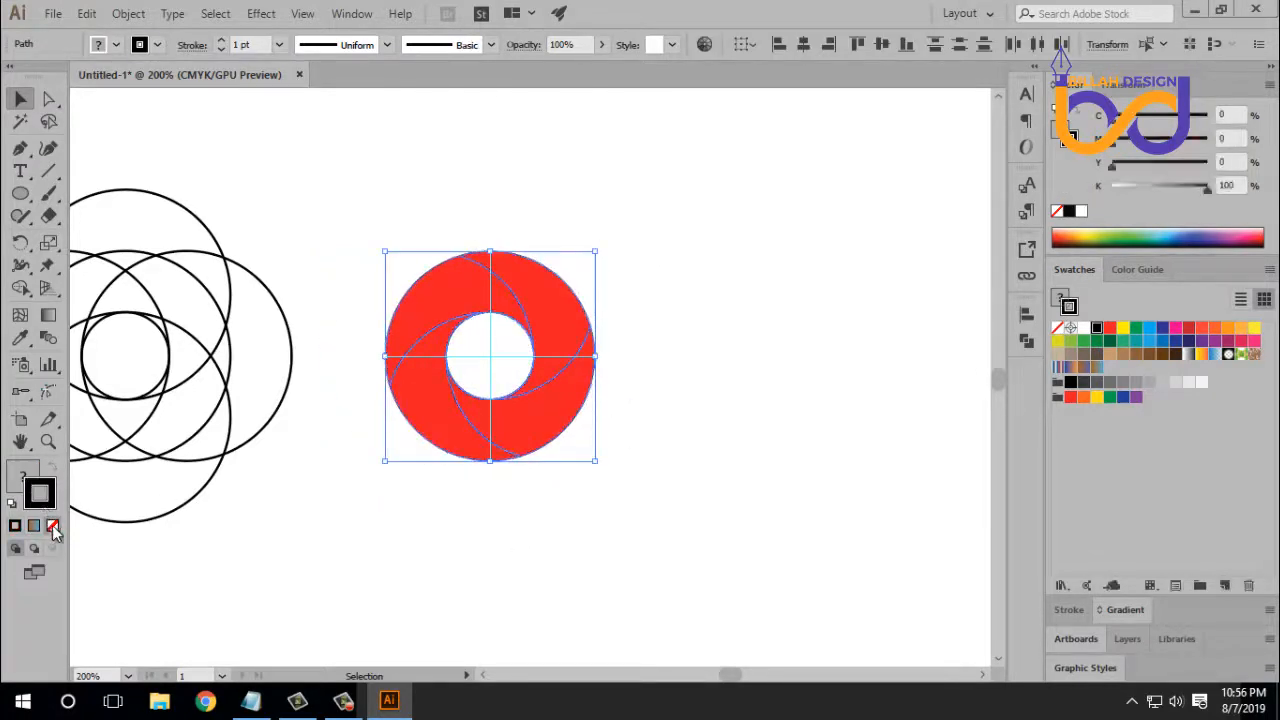
pyautogui.click(638, 524)
# Give the ring's upper-right segment the blue-to-orange gradient swatch as its fill, with no stroke.
pyautogui.hotkey('ctrl', '=')
pyautogui.hotkey('ctrl', '=')
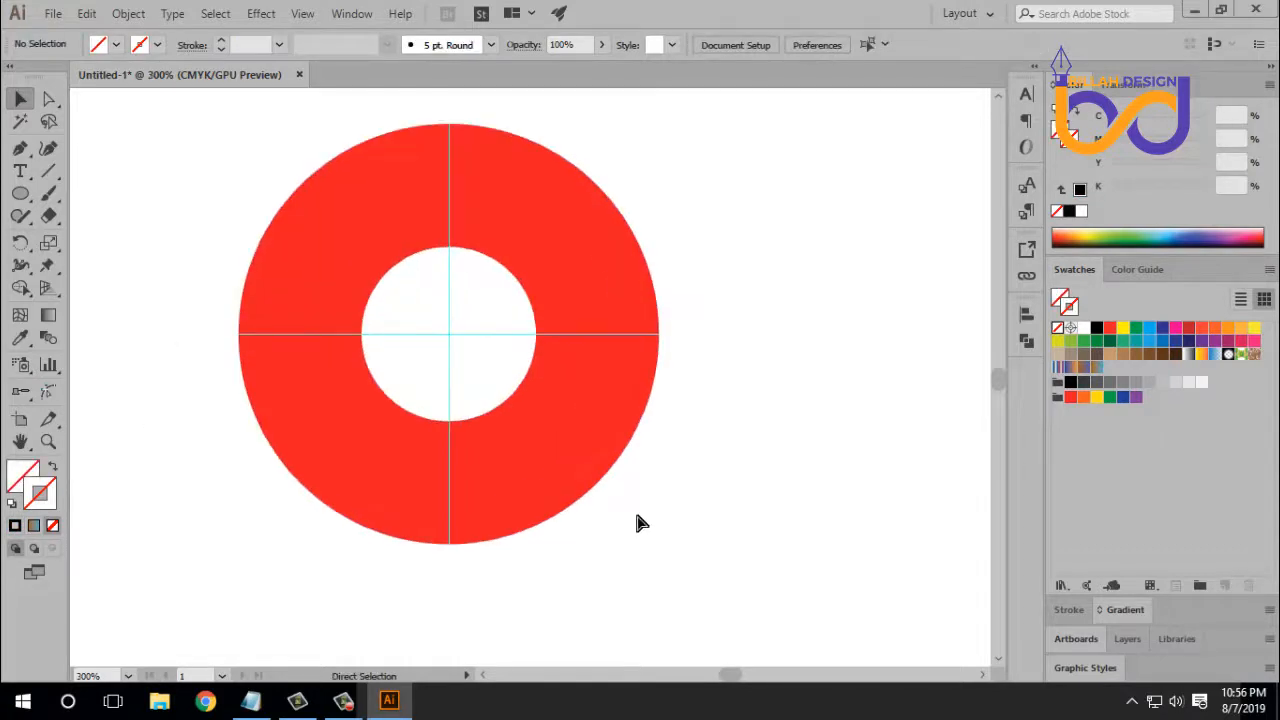
pyautogui.moveTo(771, 317); pyautogui.dragTo(731, 343)
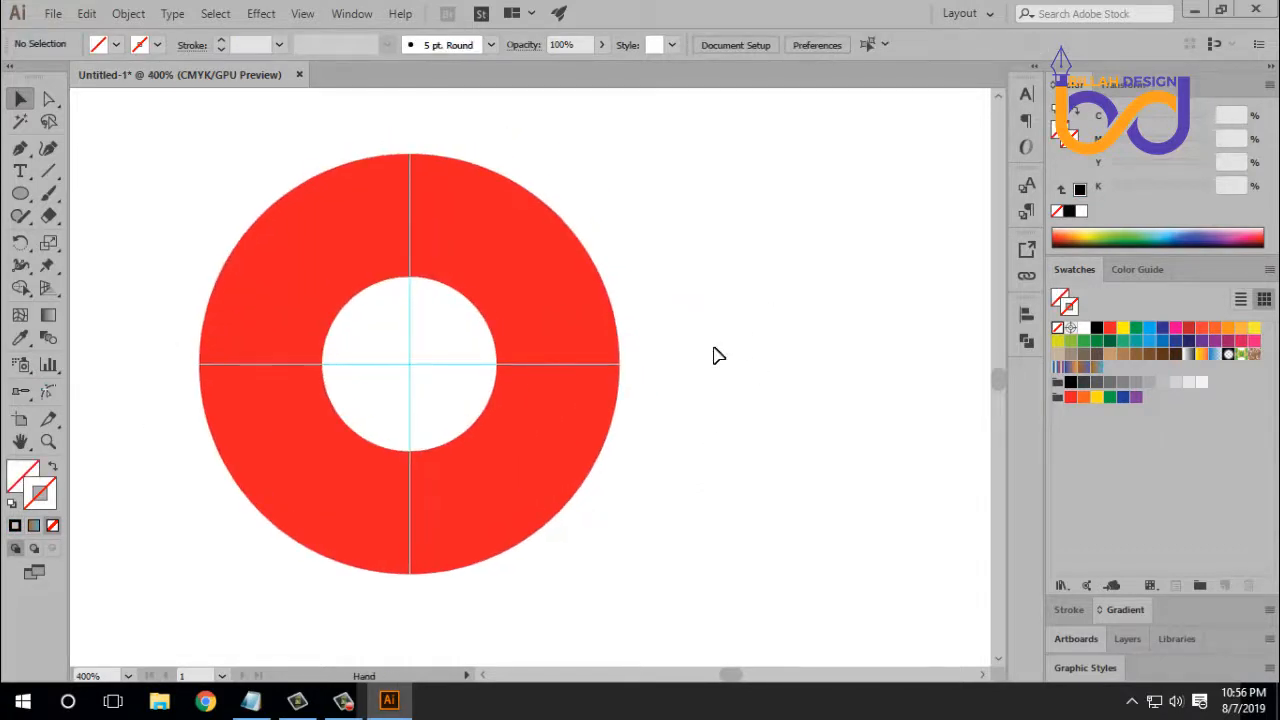
pyautogui.click(528, 288)
pyautogui.click(1070, 368)
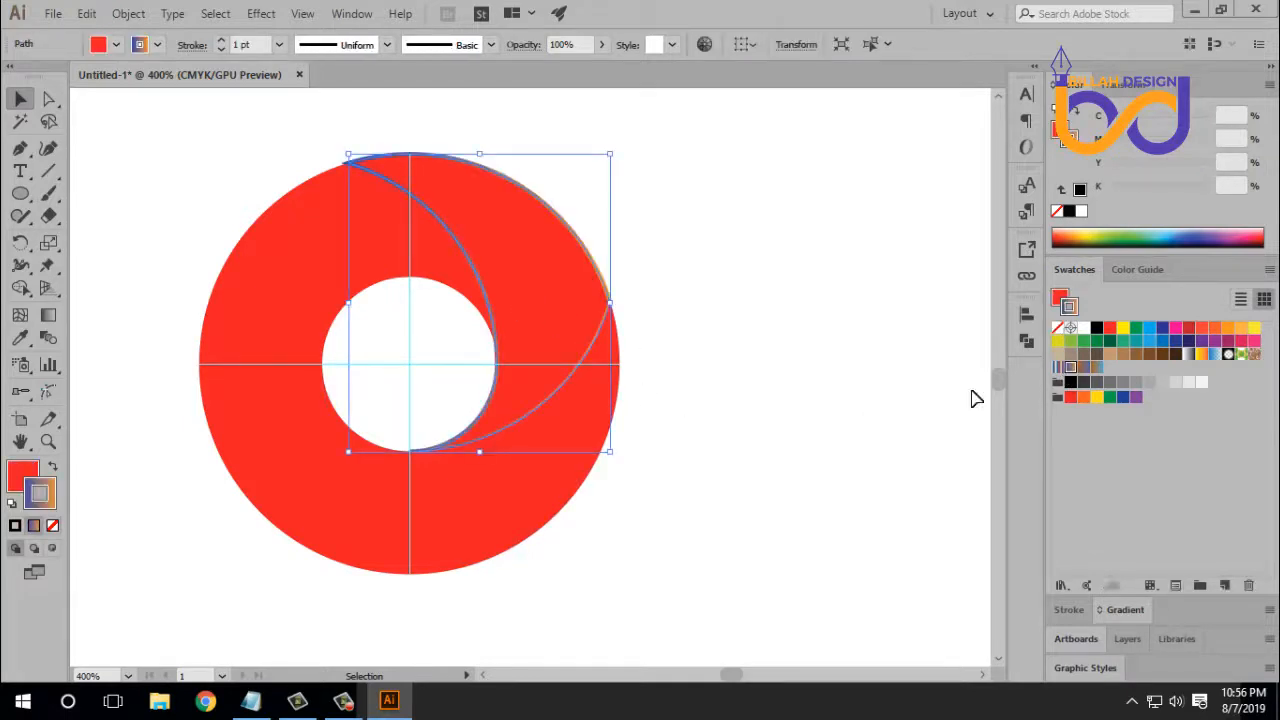
pyautogui.click(55, 469)
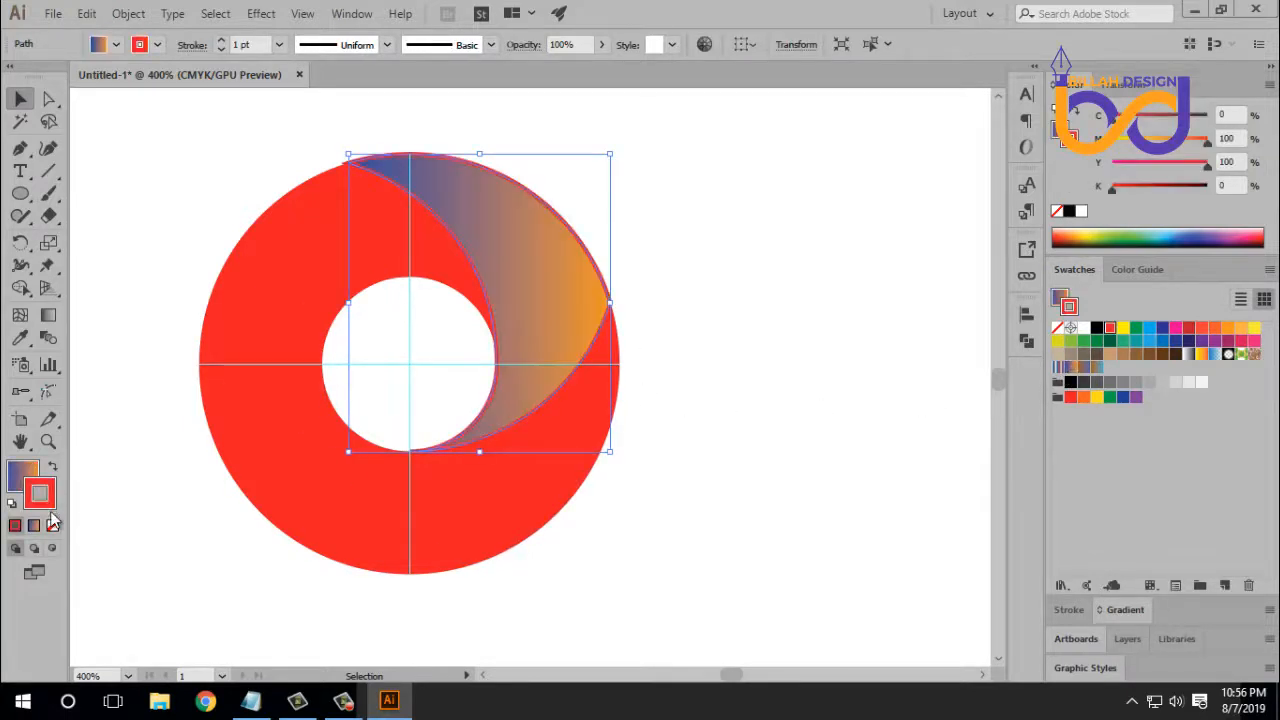
pyautogui.click(53, 526)
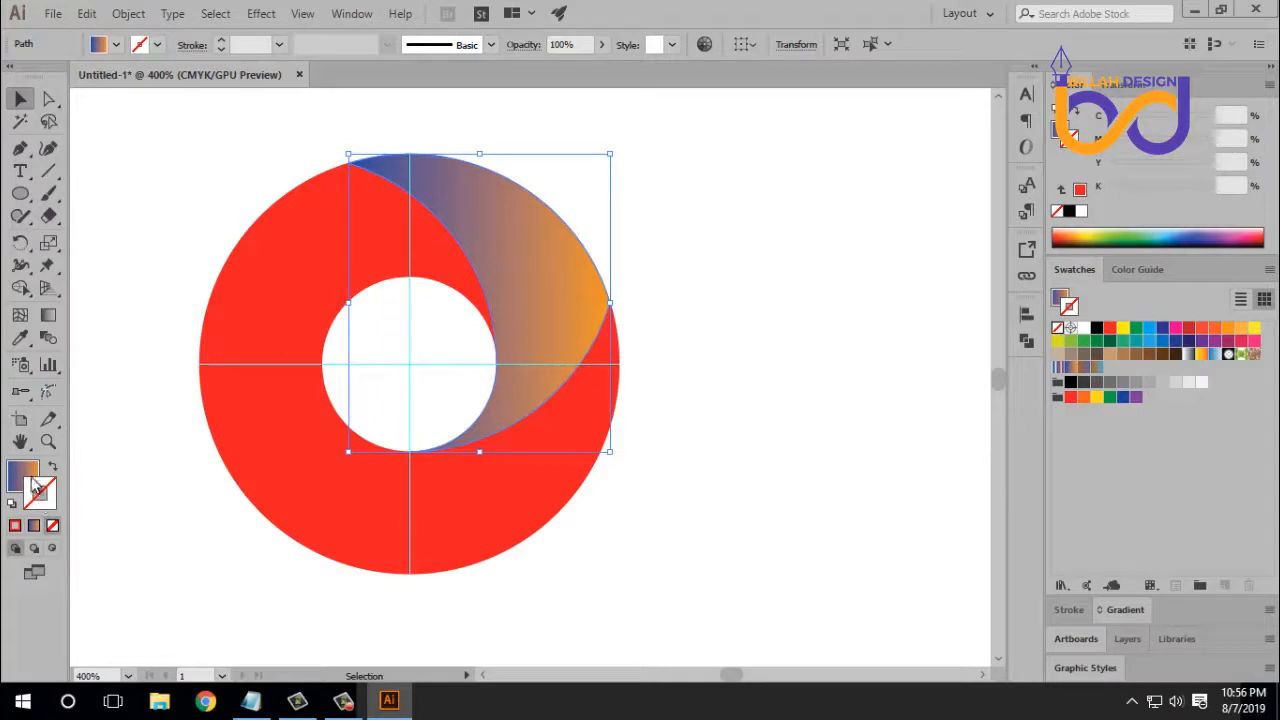
pyautogui.click(679, 541)
# Change the upper-right segment's gradient to Radial and lay it from the segment's upper part down toward its lower part.
pyautogui.click(604, 320)
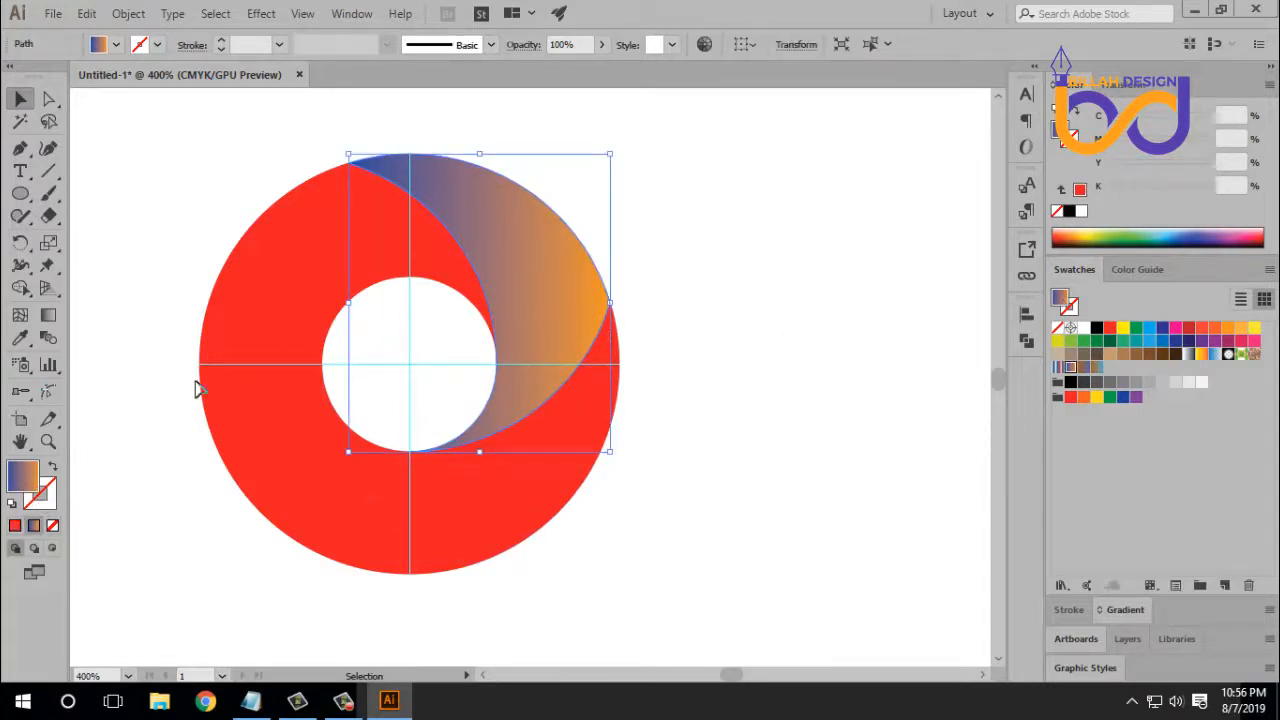
pyautogui.click(1128, 610)
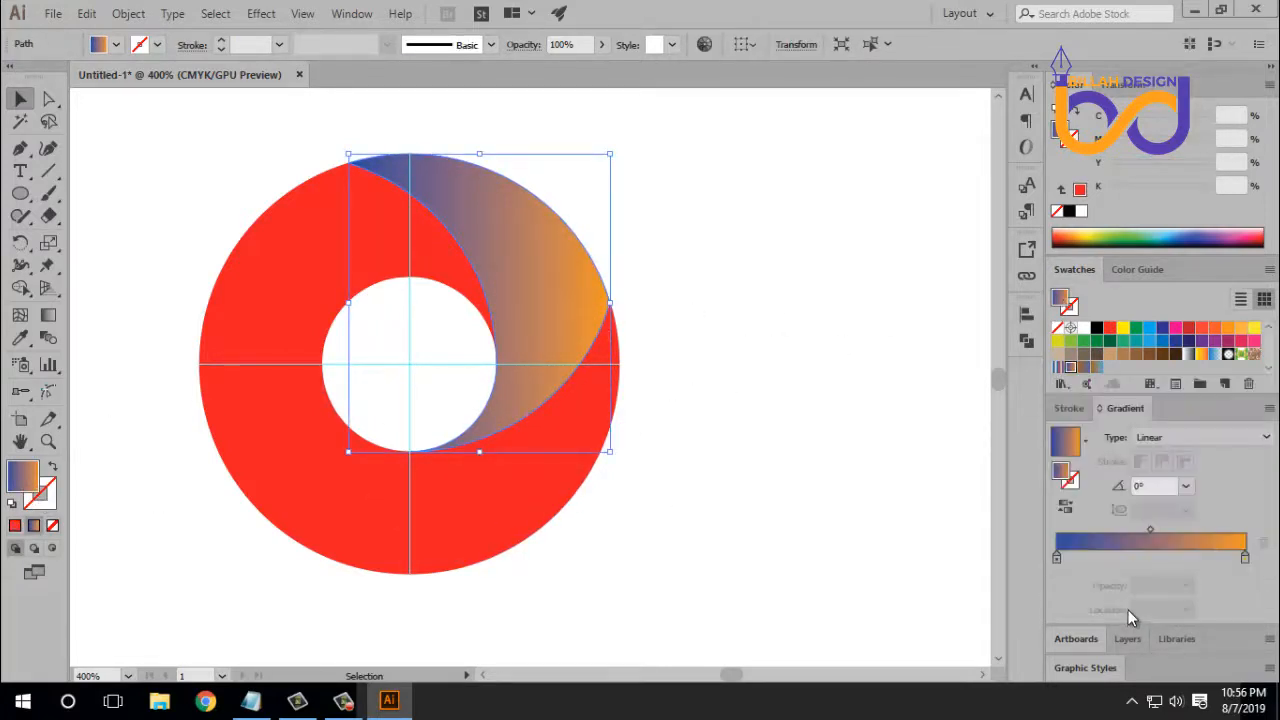
pyautogui.click(1167, 439)
pyautogui.click(1166, 477)
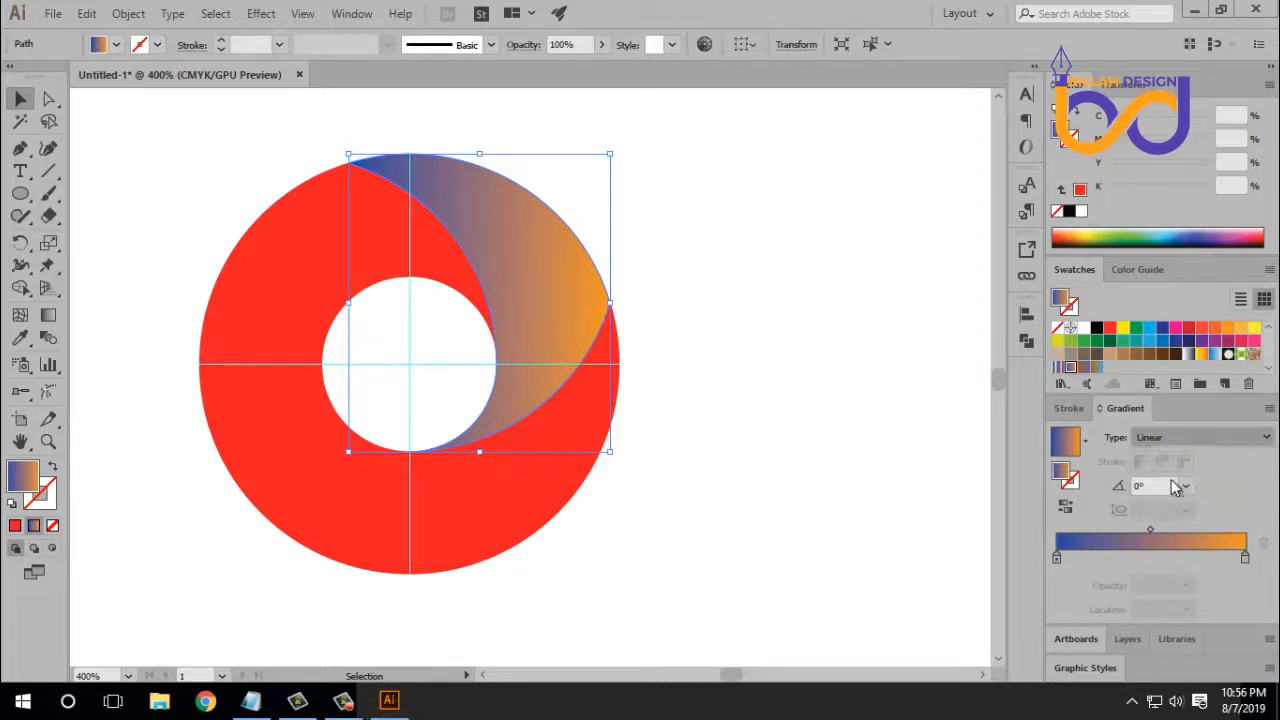
pyautogui.click(49, 316)
pyautogui.moveTo(452, 190); pyautogui.dragTo(525, 372)
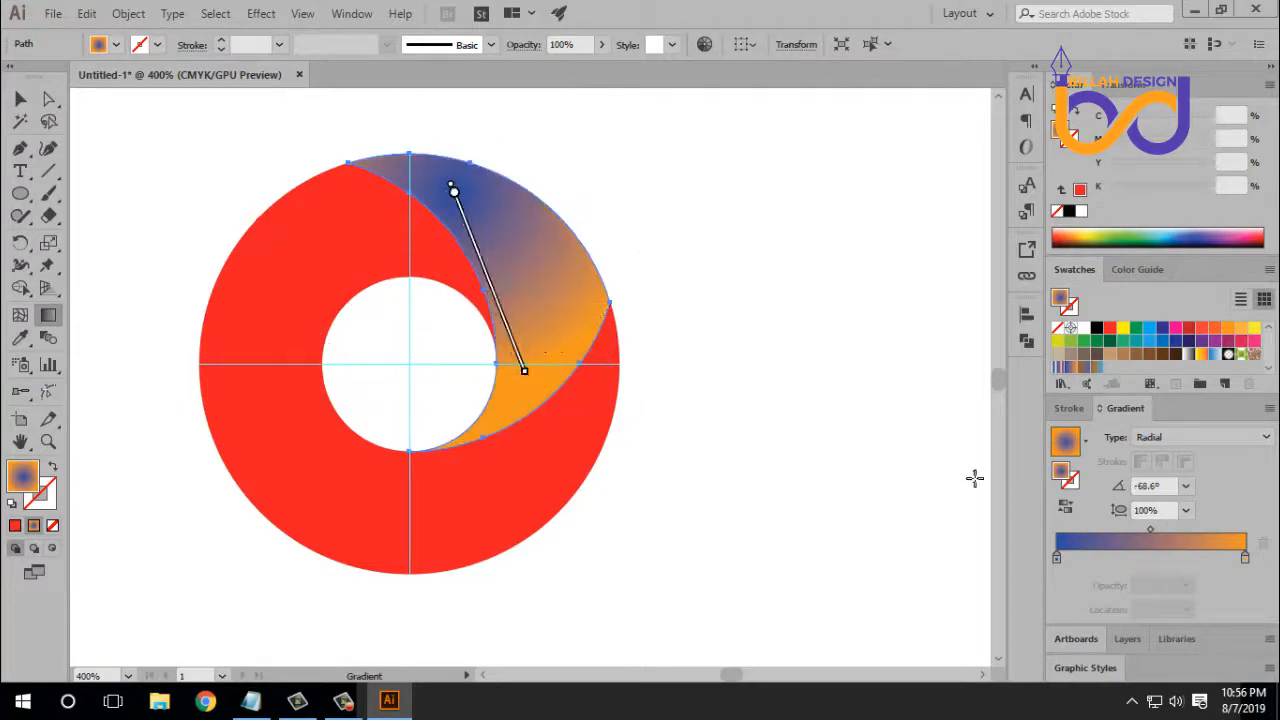
# Reverse the gradient and redraw it diagonally, with orange at the segment's upper tip and blue at its lower end.
pyautogui.click(1066, 507)
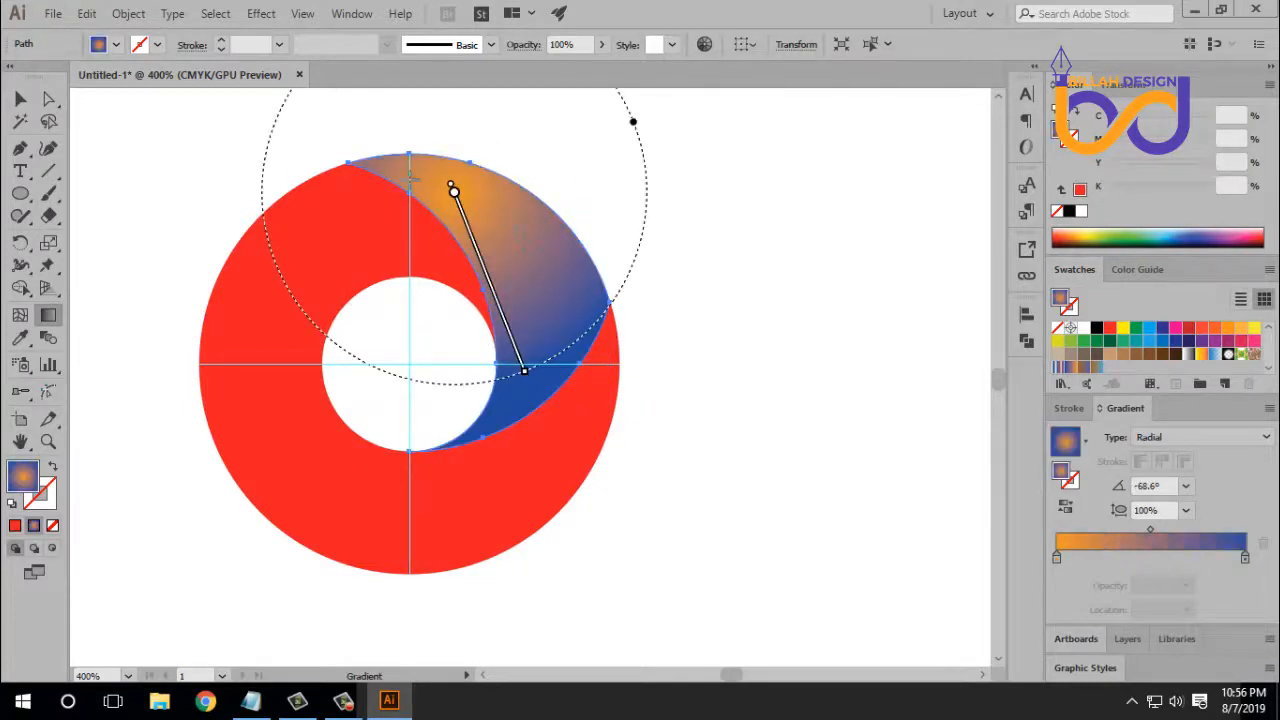
pyautogui.moveTo(383, 153); pyautogui.dragTo(545, 393)
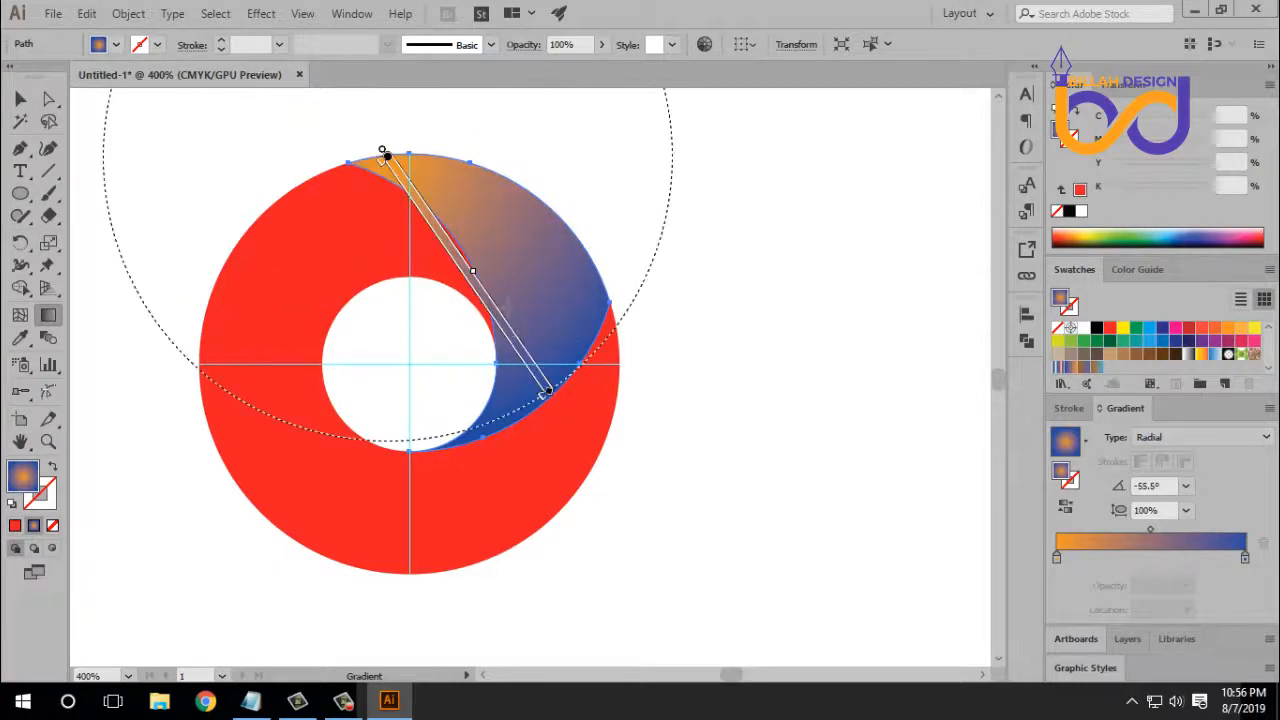
pyautogui.moveTo(448, 255); pyautogui.dragTo(475, 272)
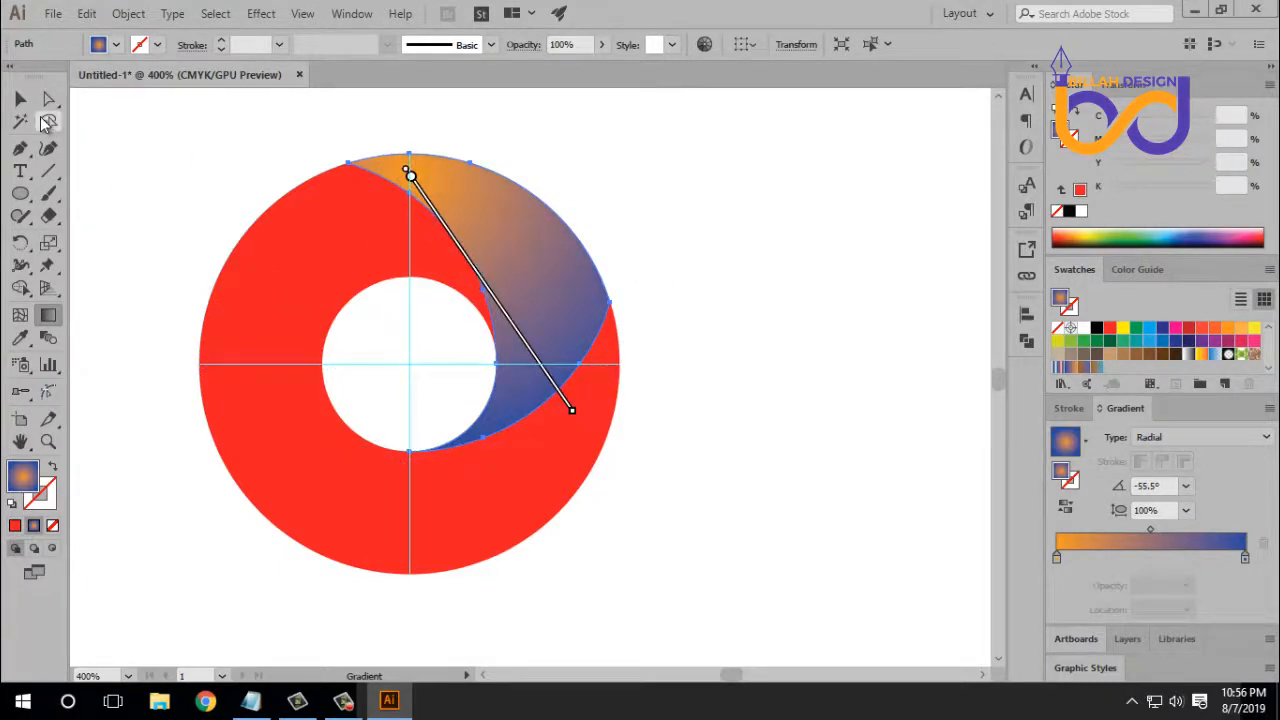
pyautogui.click(48, 99)
pyautogui.press('v')
pyautogui.click(771, 424)
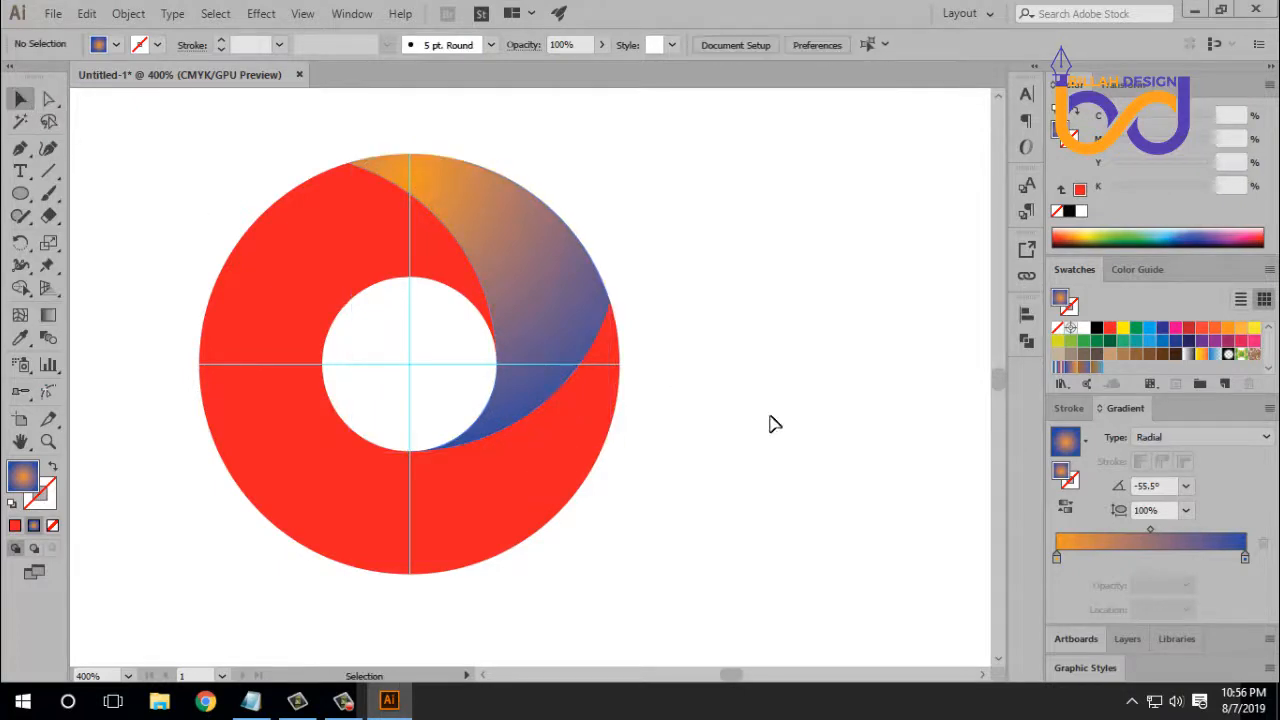
# Delete the three red segments and the inner circle, leaving only the gradient segment and the guides.
pyautogui.hotkey('ctrl', '-')
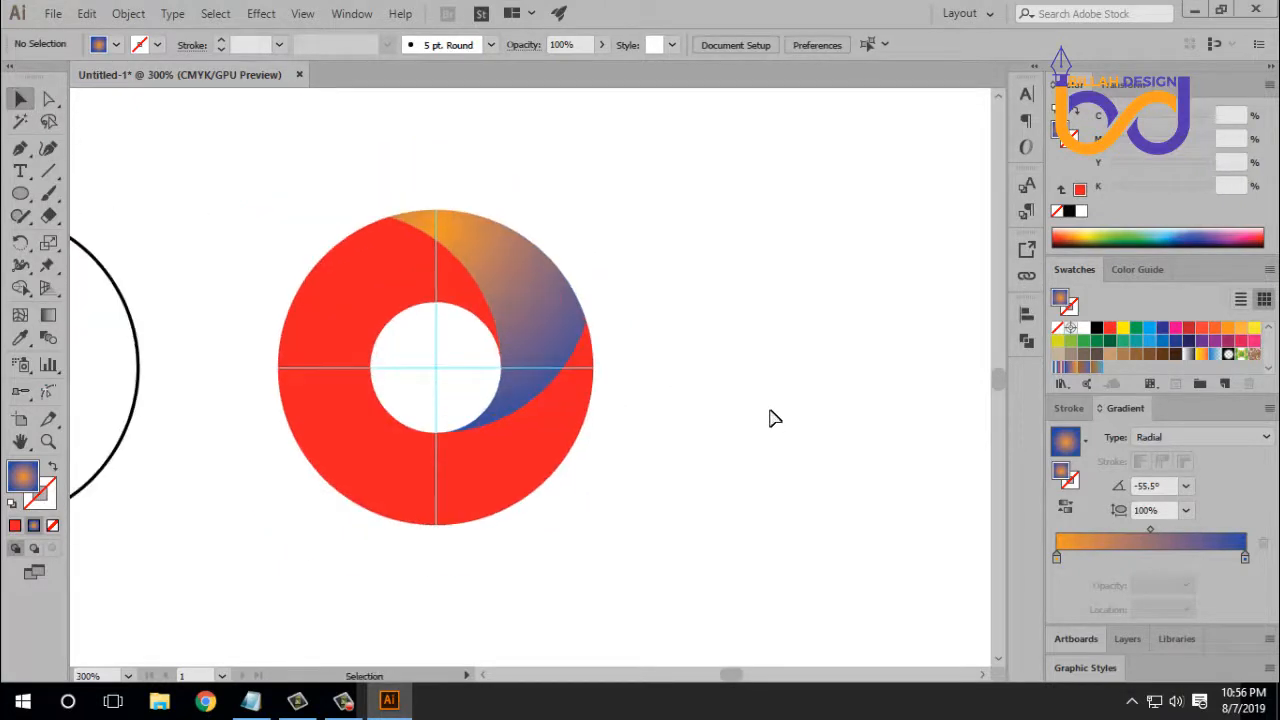
pyautogui.click(514, 457)
pyautogui.press('Delete')
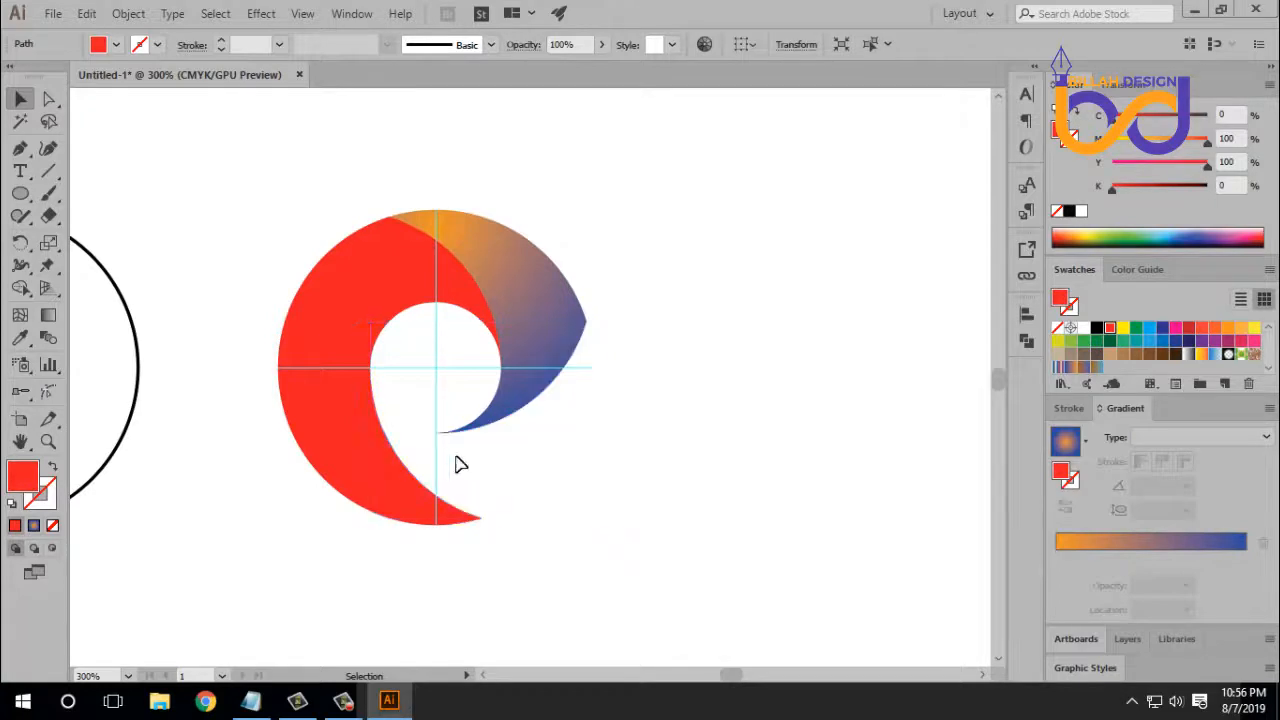
pyautogui.click(345, 460)
pyautogui.press('Delete')
pyautogui.click(352, 314)
pyautogui.press('Delete')
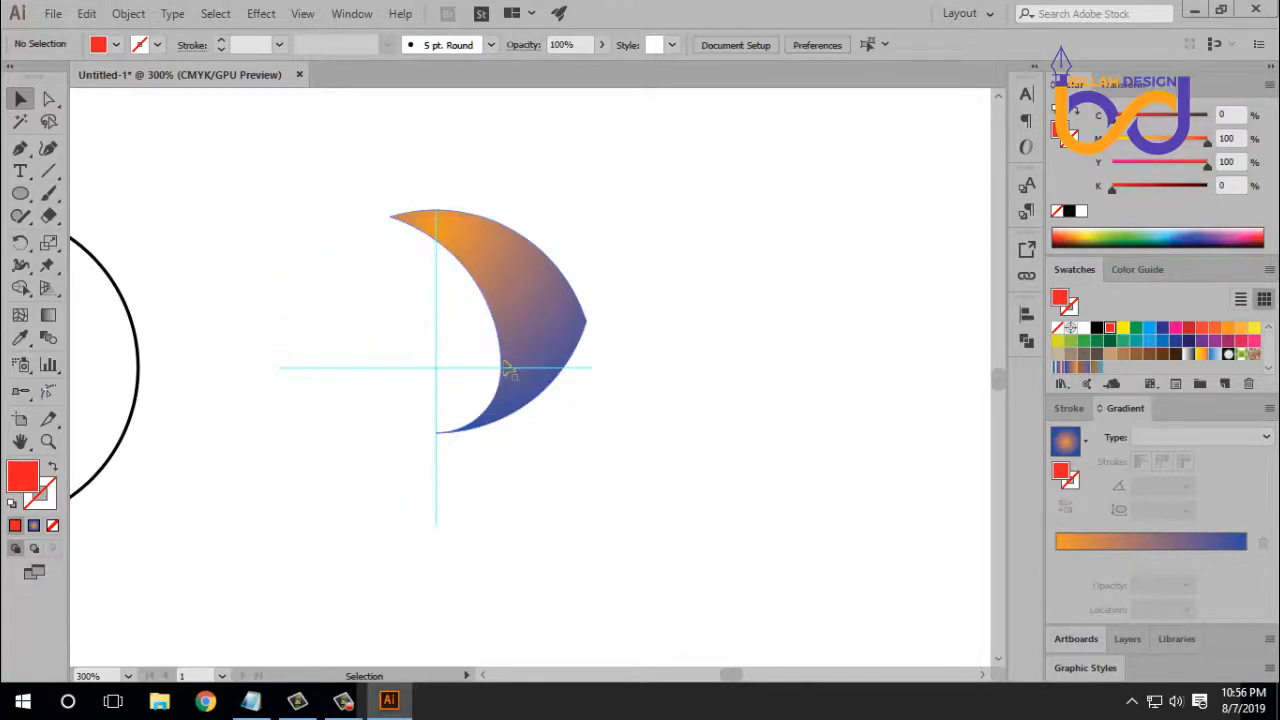
pyautogui.click(451, 428)
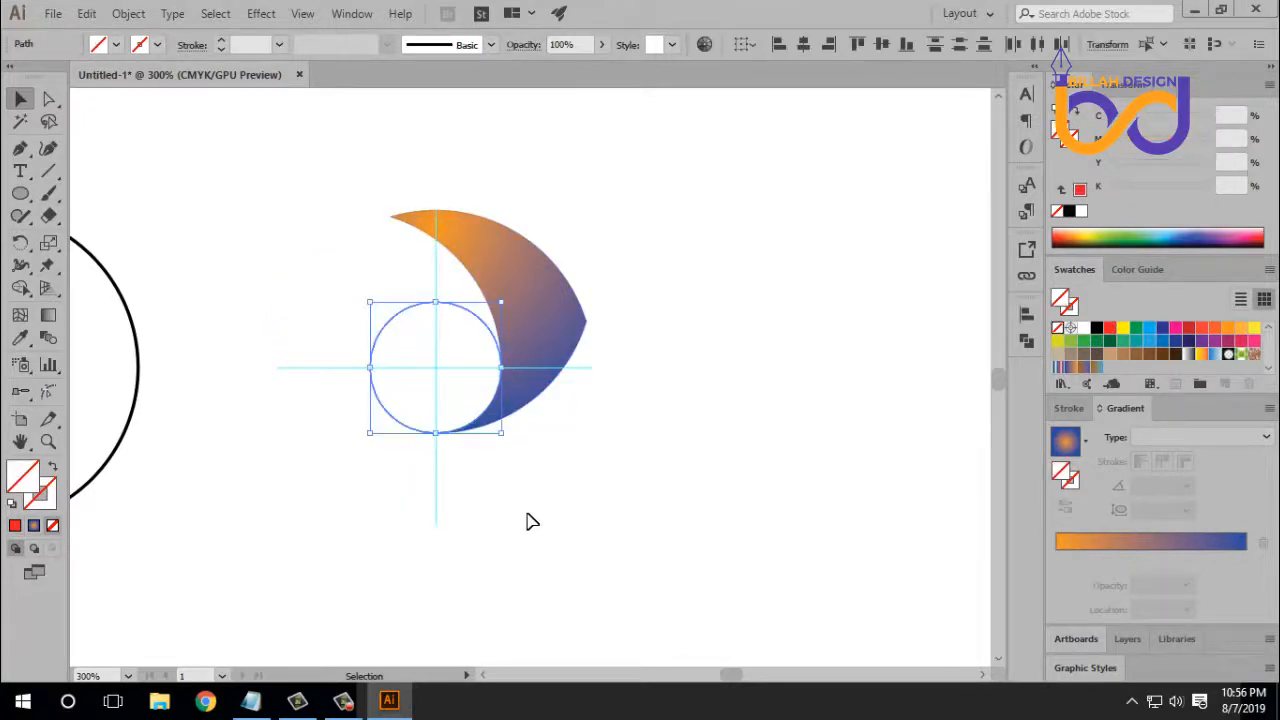
pyautogui.press('Delete')
# Make a copy of the gradient segment rotated 90° about the intersection of the guides.
pyautogui.click(557, 318)
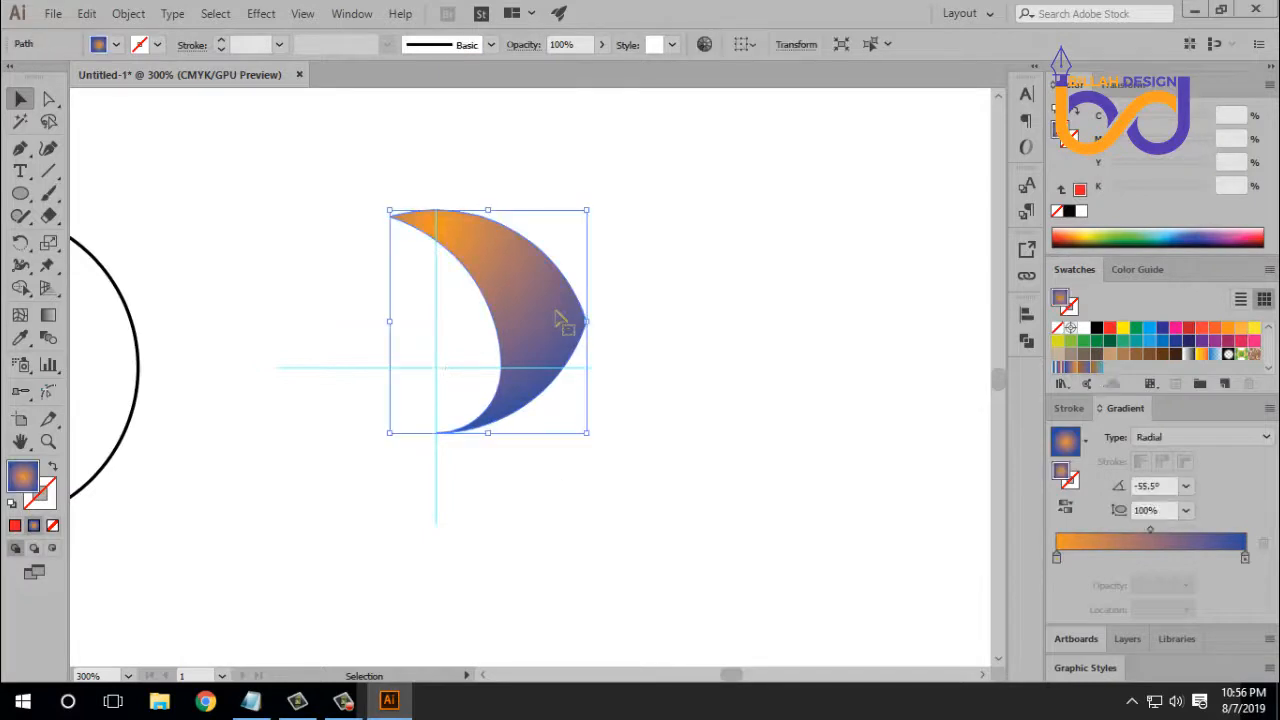
pyautogui.click(20, 243)
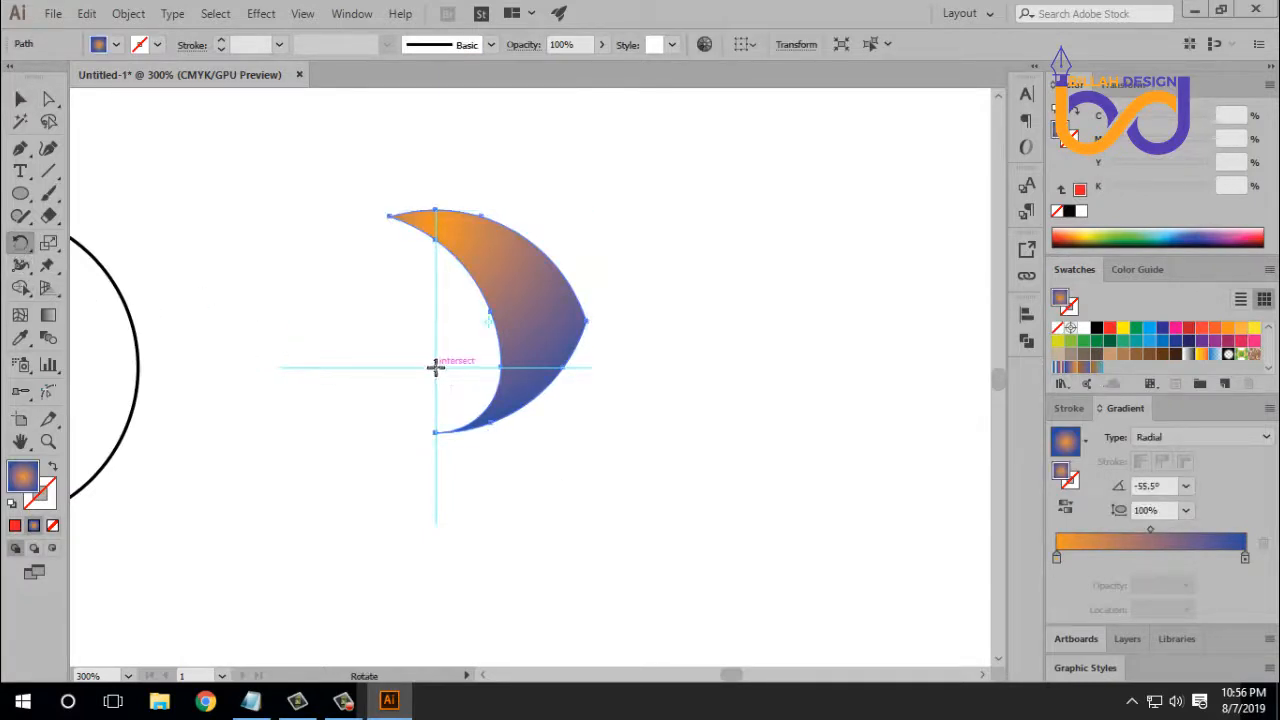
pyautogui.keyDown('alt'); pyautogui.click(435, 368); pyautogui.keyUp('alt')
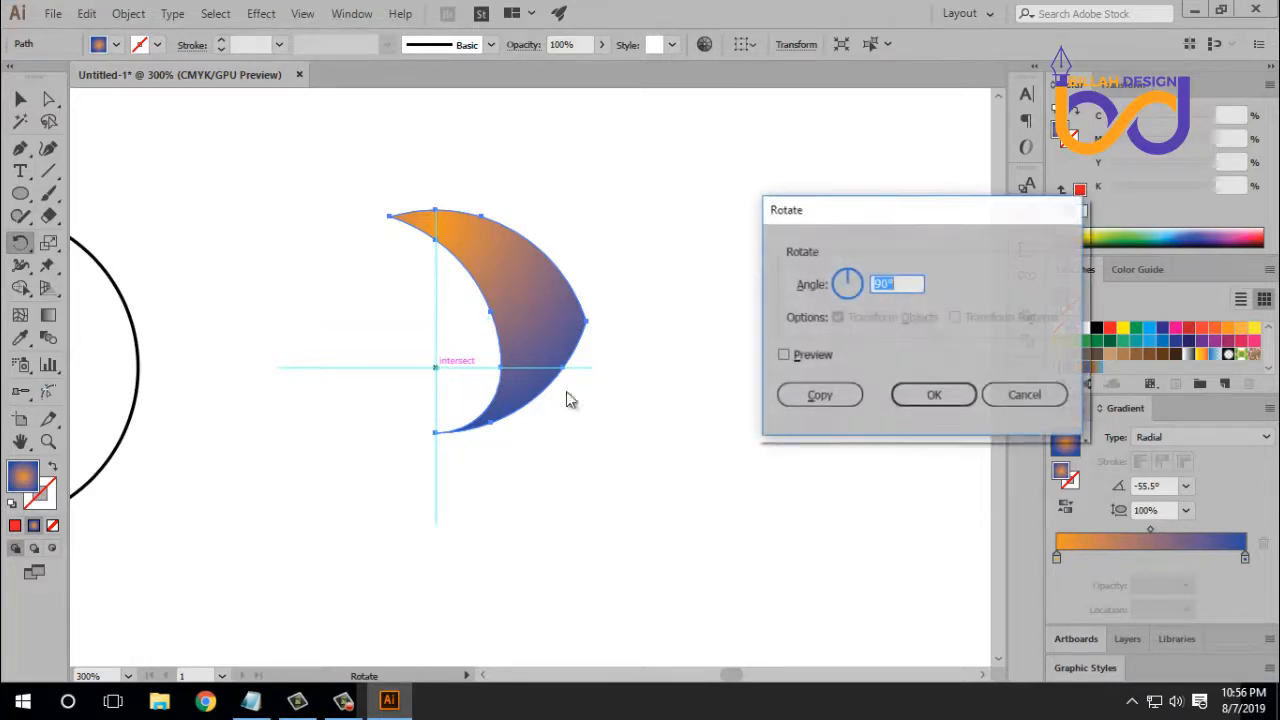
pyautogui.click(820, 395)
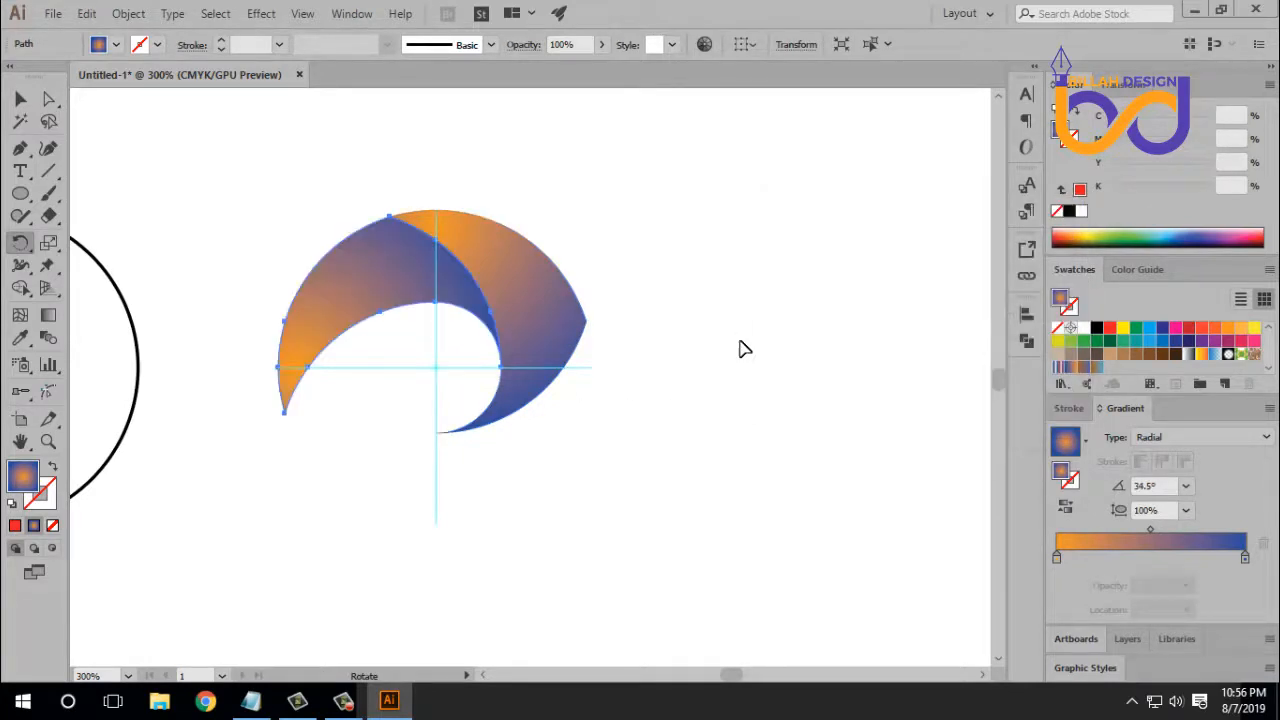
# Repeat the rotated copy twice to complete the four-segment gradient ring, and clear the selection.
pyautogui.press('ctrl')
pyautogui.hotkey('ctrl', 'd')
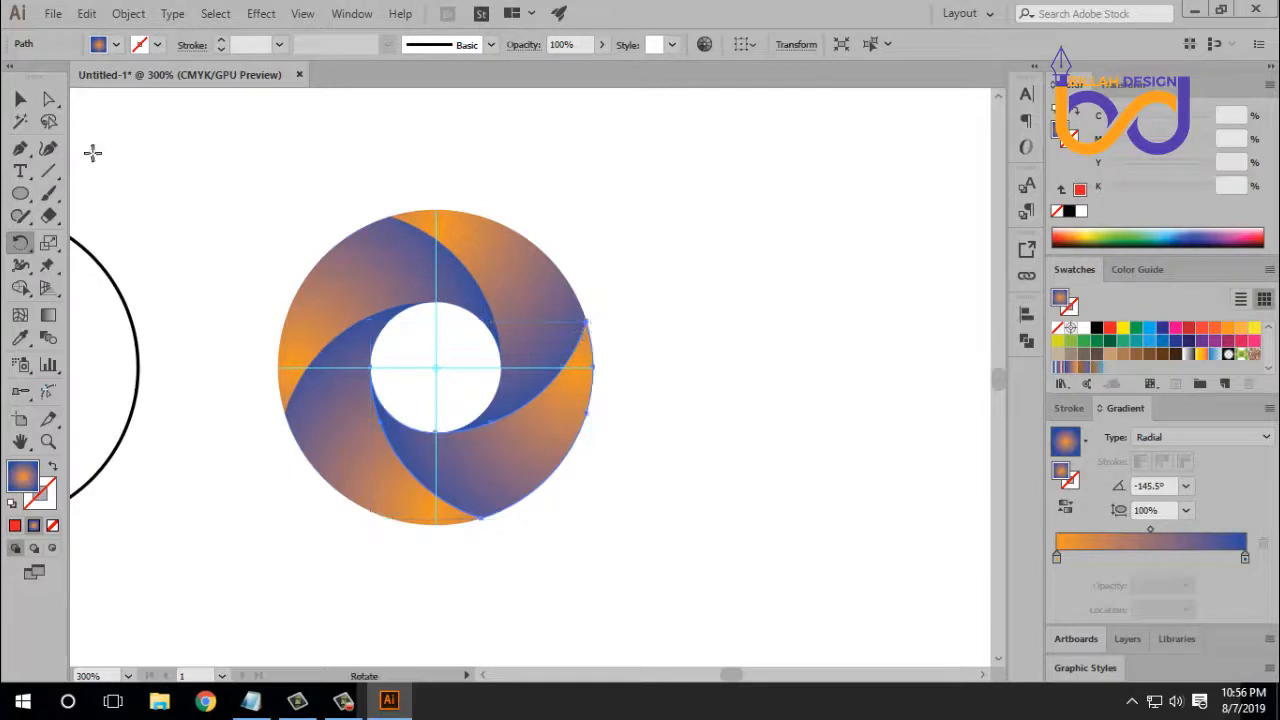
pyautogui.click(22, 100)
pyautogui.click(728, 468)
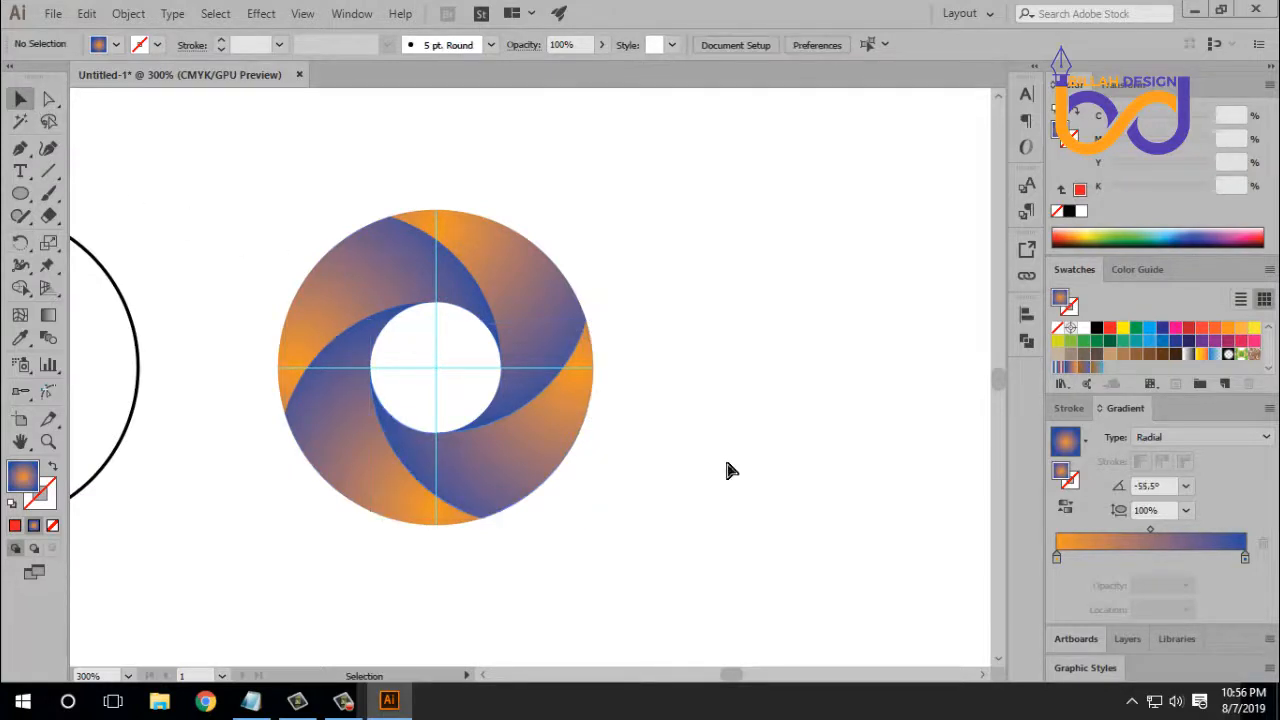
# Move the finished gradient ring off the guides to the open space below the hexagon logos, and deselect it.
pyautogui.hotkey('ctrl', '-')
pyautogui.hotkey('ctrl', '-')
pyautogui.hotkey('ctrl', '-')
pyautogui.click(494, 366)
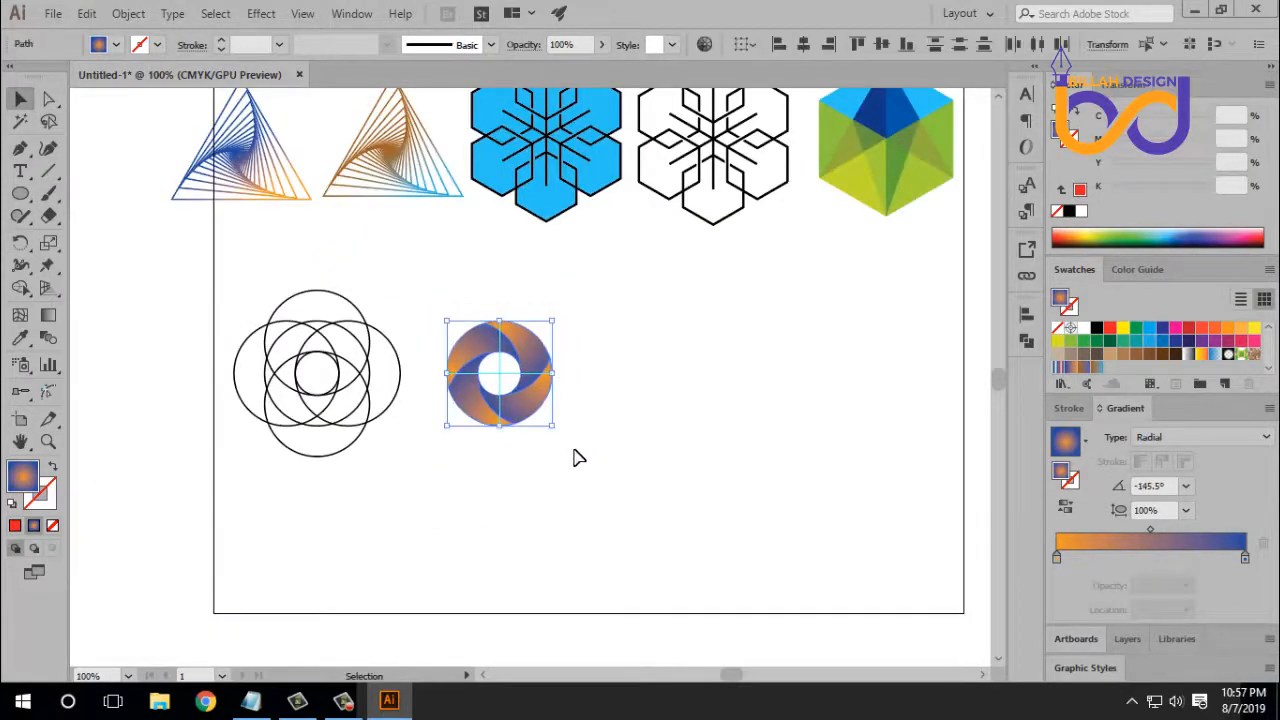
pyautogui.moveTo(543, 413); pyautogui.dragTo(765, 343)
pyautogui.click(729, 437)
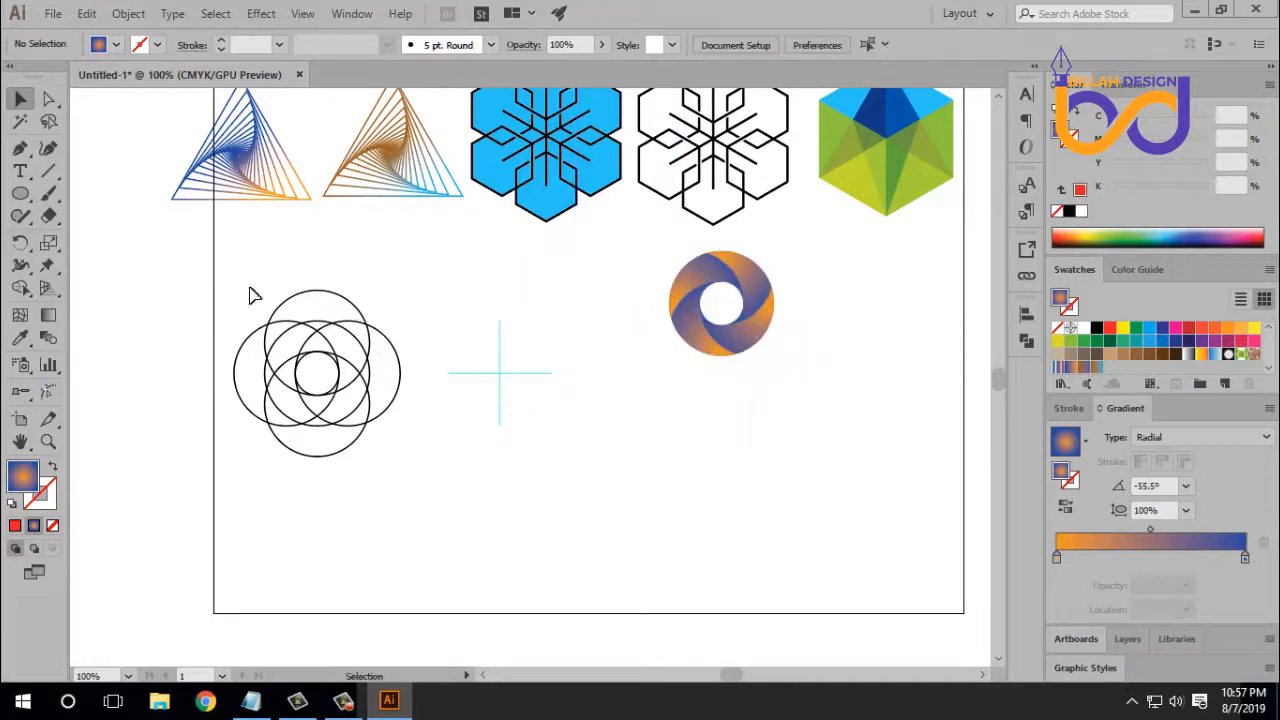
# Select the remaining overlapping-circle construction and merge the adjoining regions to the right of its inner circle with Shape Builder.
pyautogui.moveTo(240, 282); pyautogui.dragTo(454, 493)
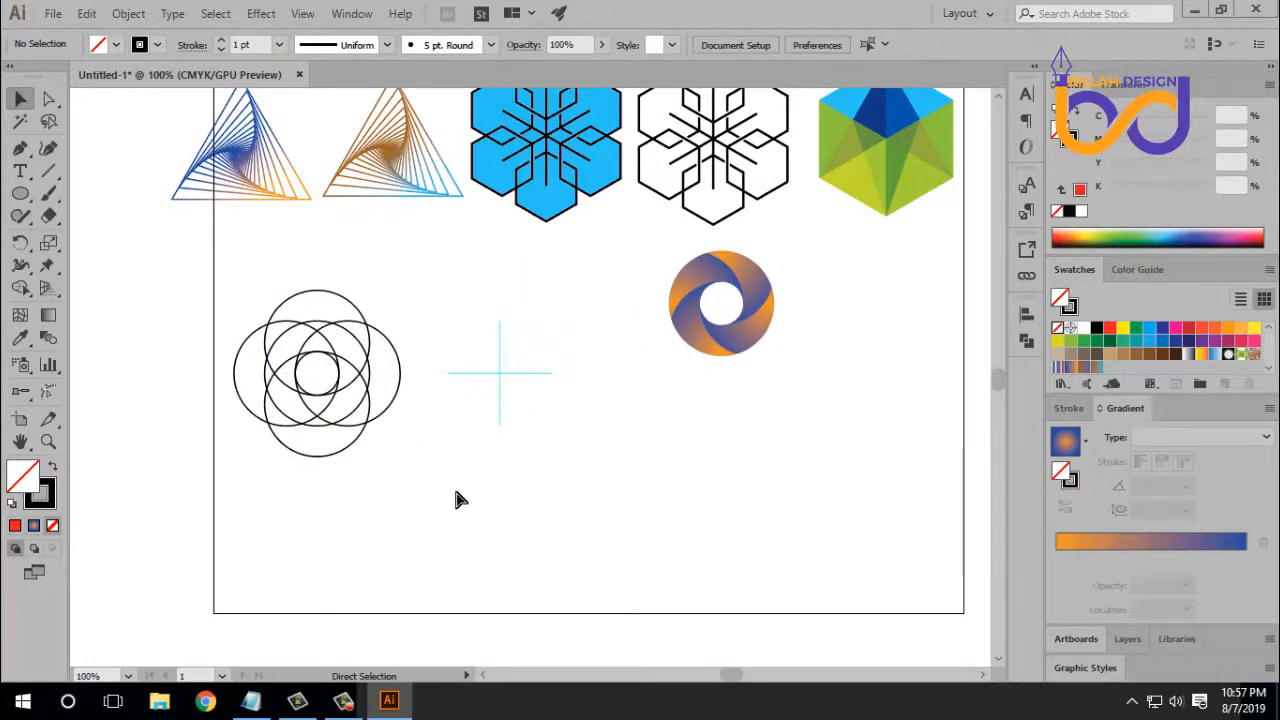
pyautogui.hotkey('ctrl', '+')
pyautogui.hotkey('ctrl', '+')
pyautogui.moveTo(360, 443); pyautogui.dragTo(486, 414)
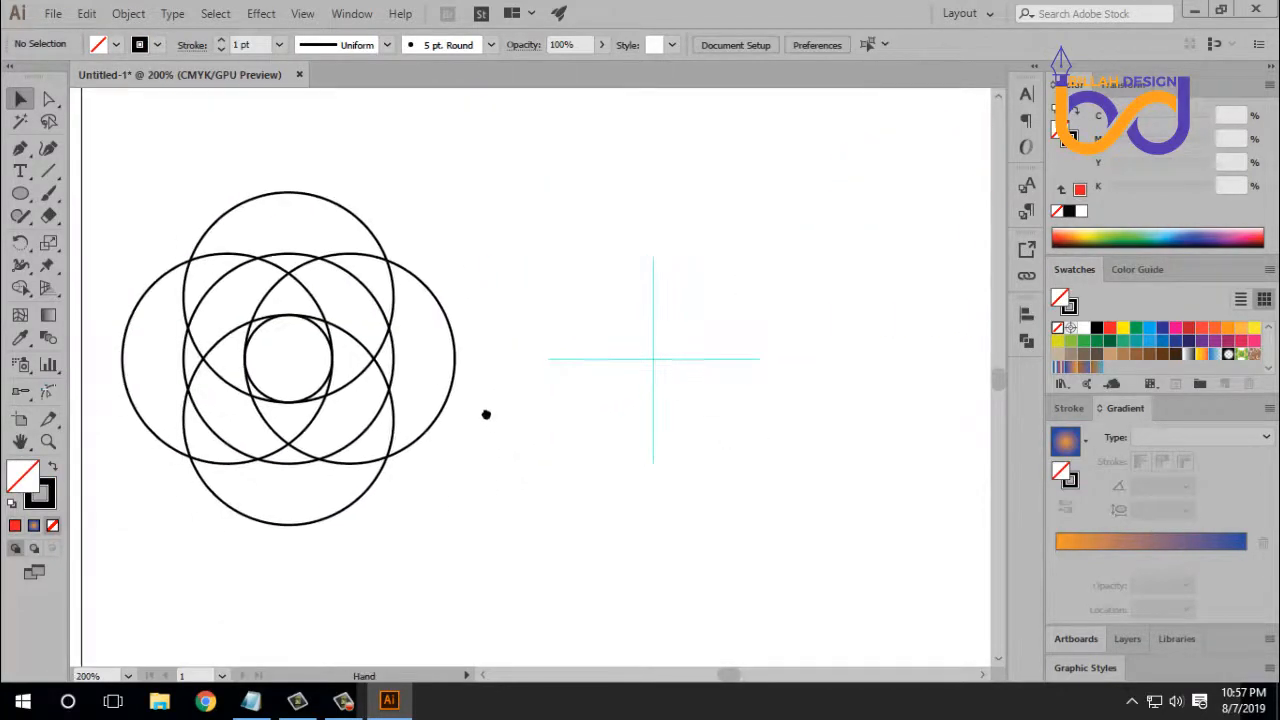
pyautogui.moveTo(508, 460); pyautogui.dragTo(518, 458)
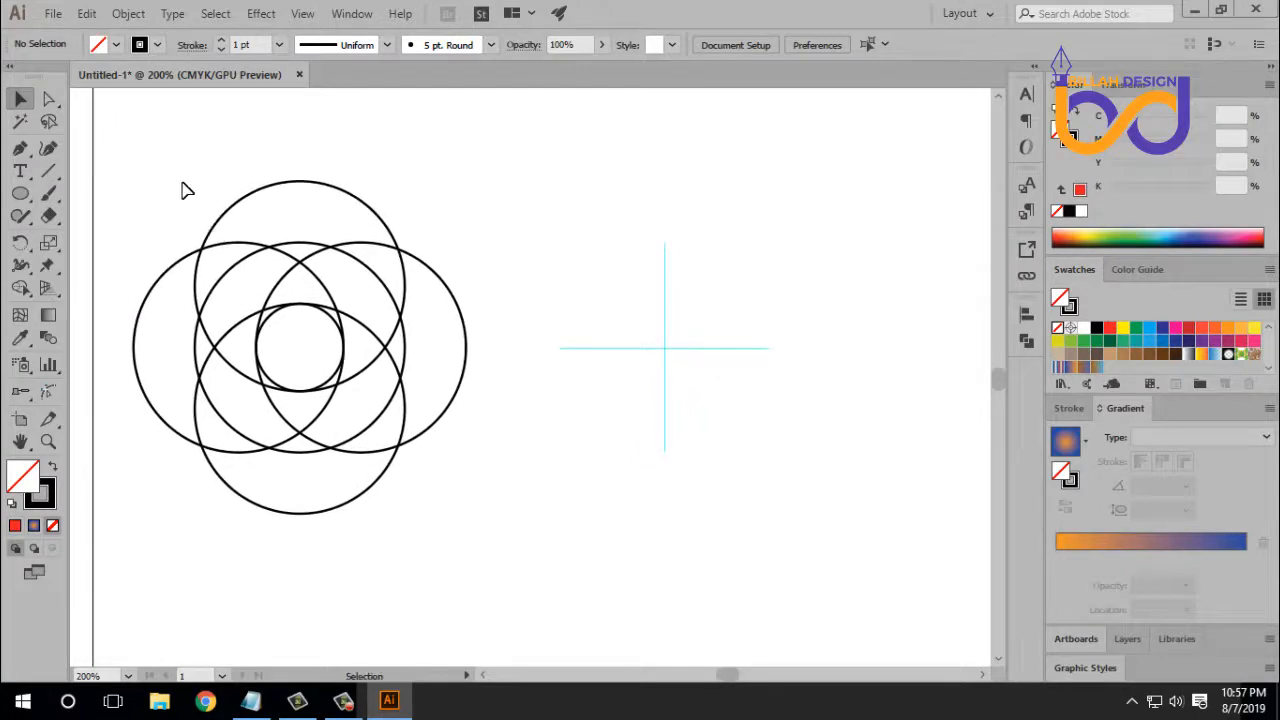
pyautogui.moveTo(182, 182); pyautogui.dragTo(452, 571)
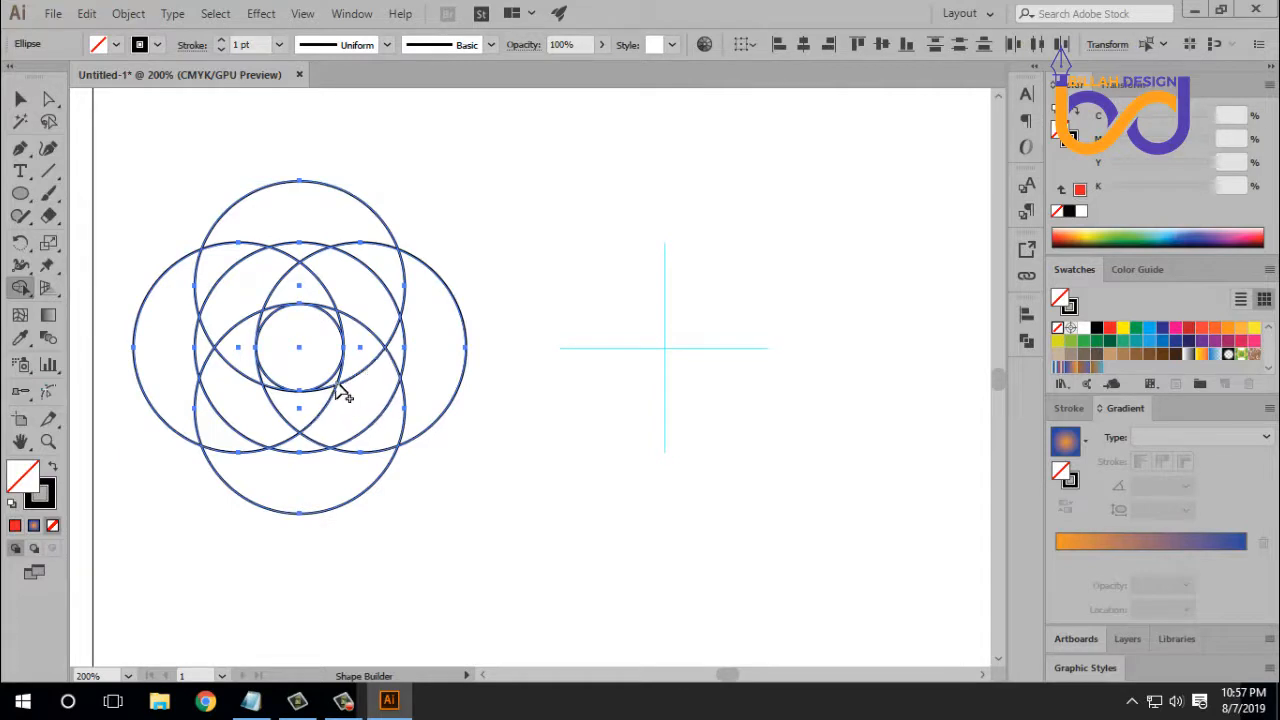
pyautogui.moveTo(343, 395)
pyautogui.mouseDown()
pyautogui.moveTo(363, 347)
pyautogui.moveTo(362, 310)
pyautogui.moveTo(399, 345)
pyautogui.mouseUp()
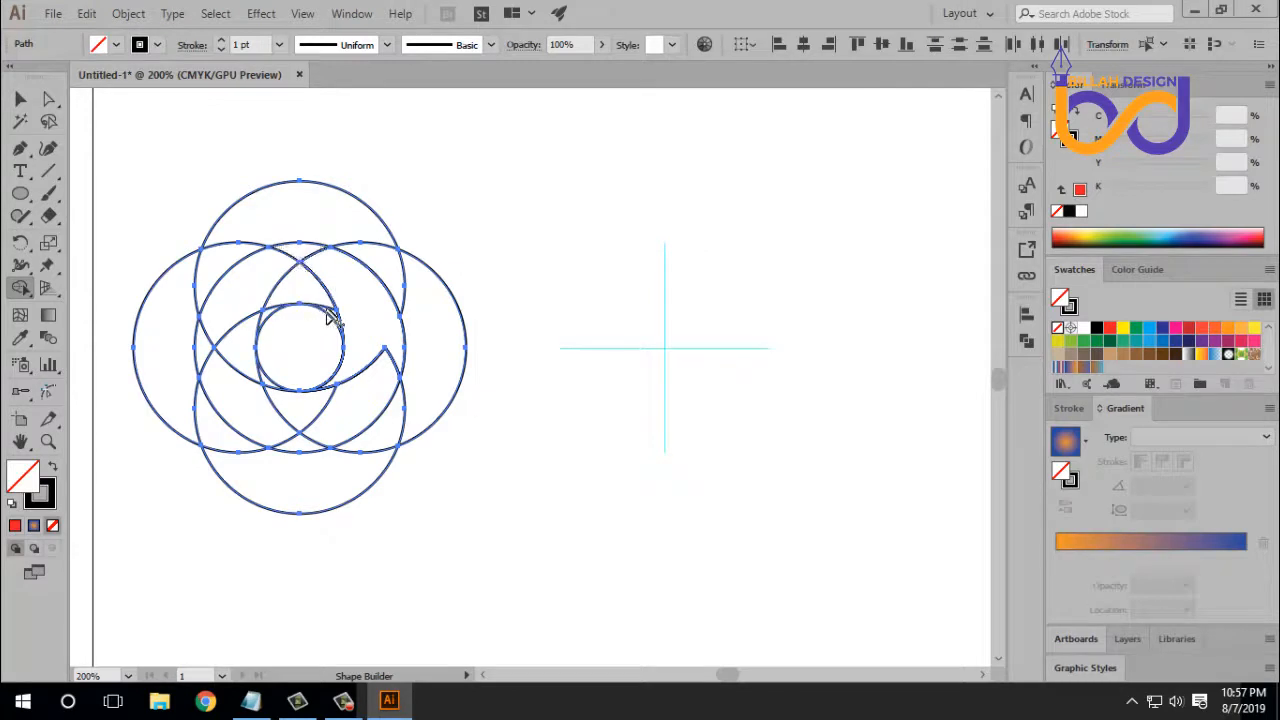
# Merge the adjoining regions above, left of and below the inner circle into three more curved segments with Shape Builder.
pyautogui.moveTo(330, 310)
pyautogui.mouseDown()
pyautogui.moveTo(314, 286)
pyautogui.moveTo(268, 270)
pyautogui.mouseUp()
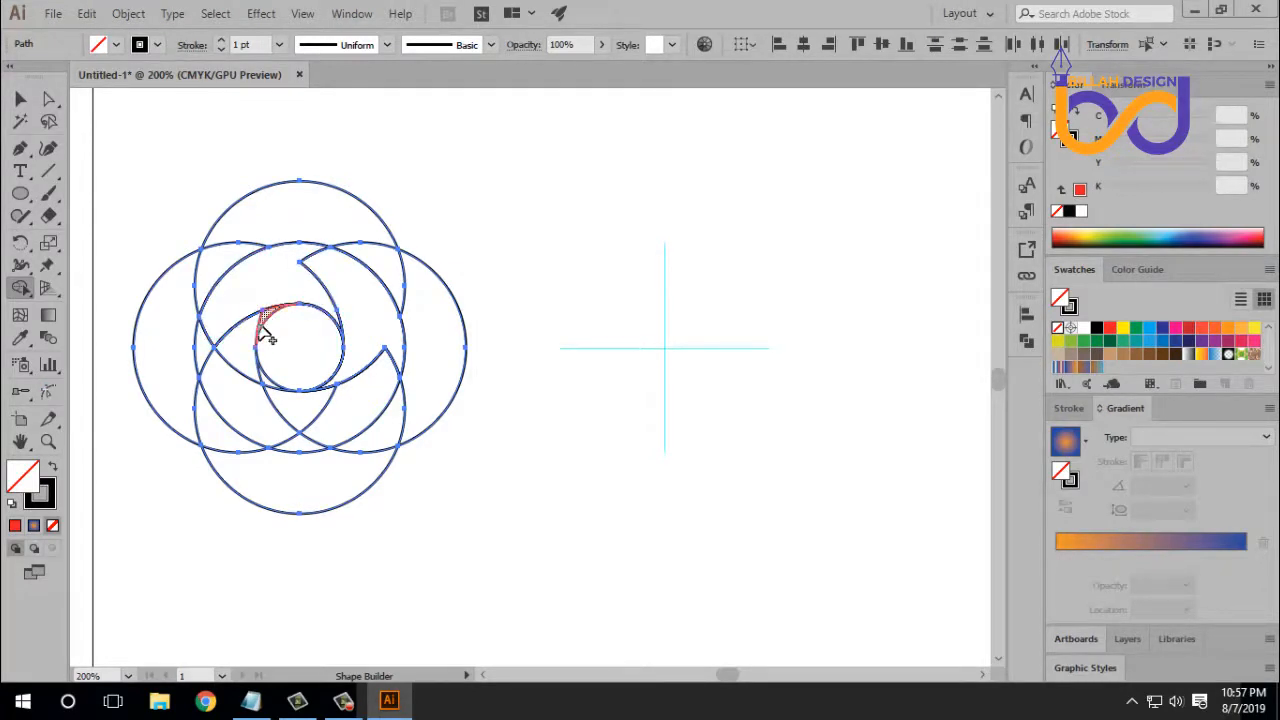
pyautogui.moveTo(268, 340)
pyautogui.mouseDown()
pyautogui.moveTo(245, 394)
pyautogui.moveTo(218, 372)
pyautogui.mouseUp()
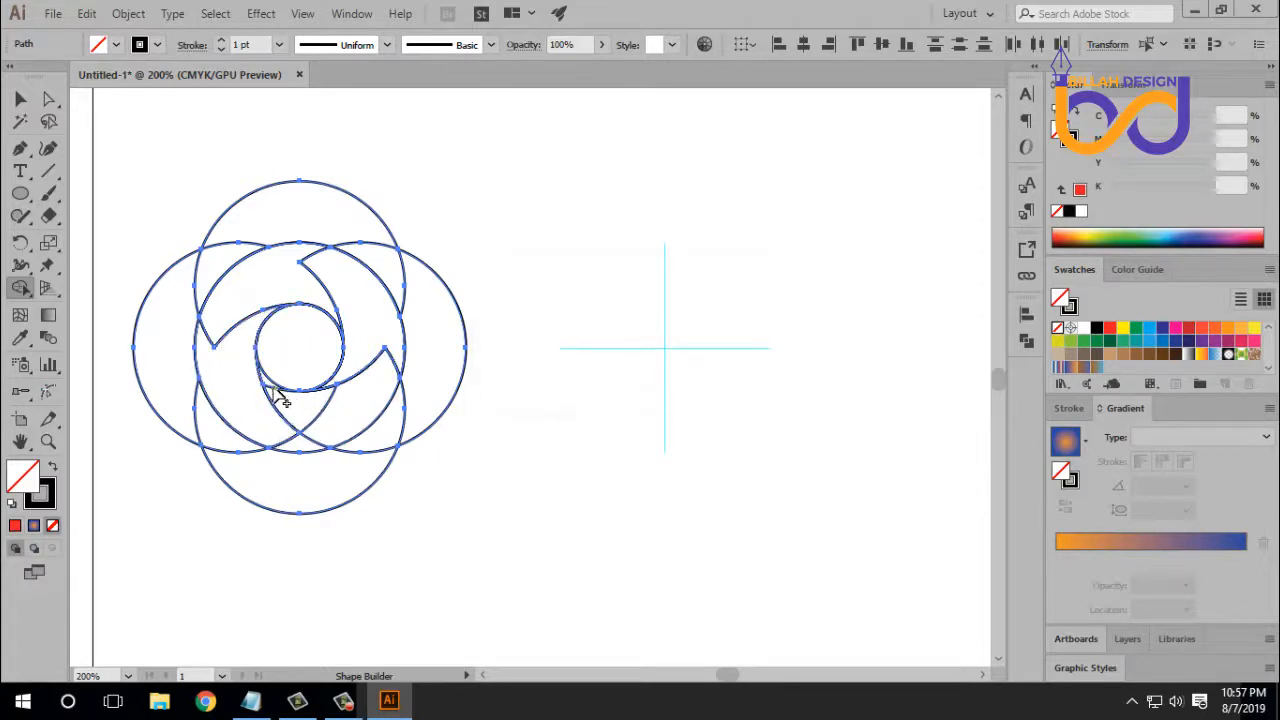
pyautogui.moveTo(281, 398)
pyautogui.mouseDown()
pyautogui.moveTo(314, 410)
pyautogui.moveTo(312, 445)
pyautogui.moveTo(329, 439)
pyautogui.mouseUp()
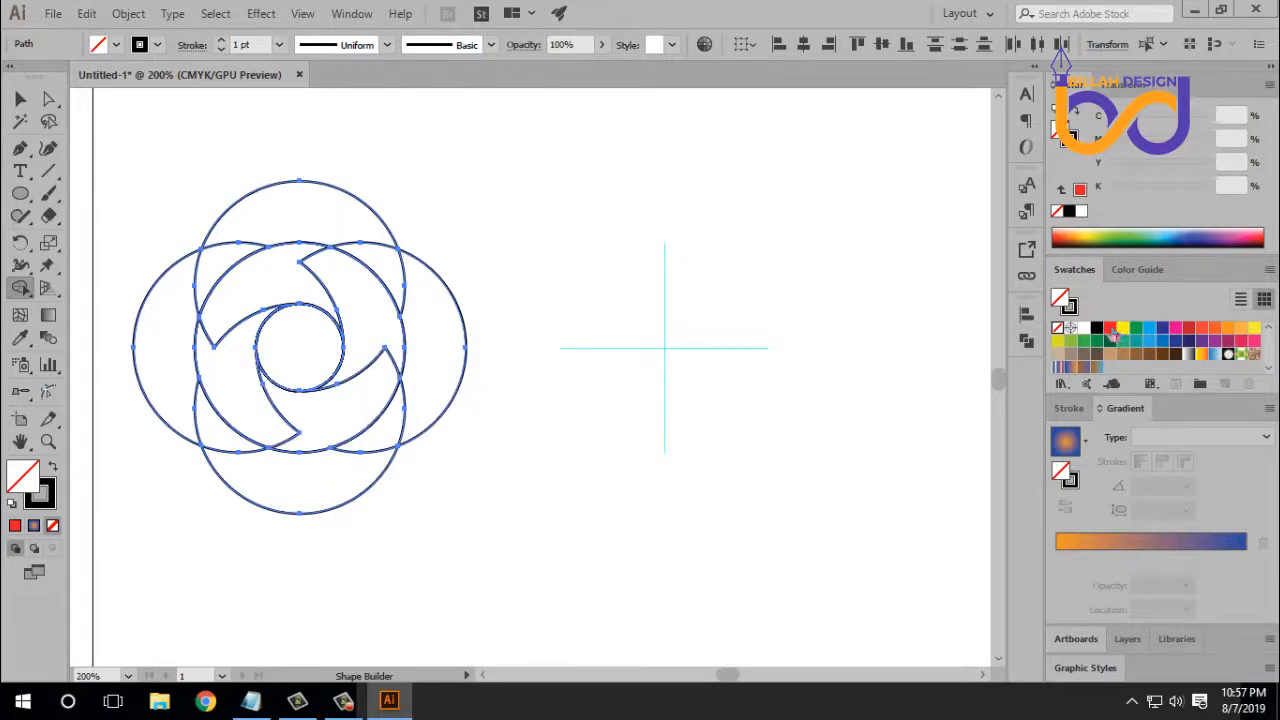
# Fill the four merged segments around the inner circle with red using Shape Builder.
pyautogui.click(1112, 331)
pyautogui.click(340, 310)
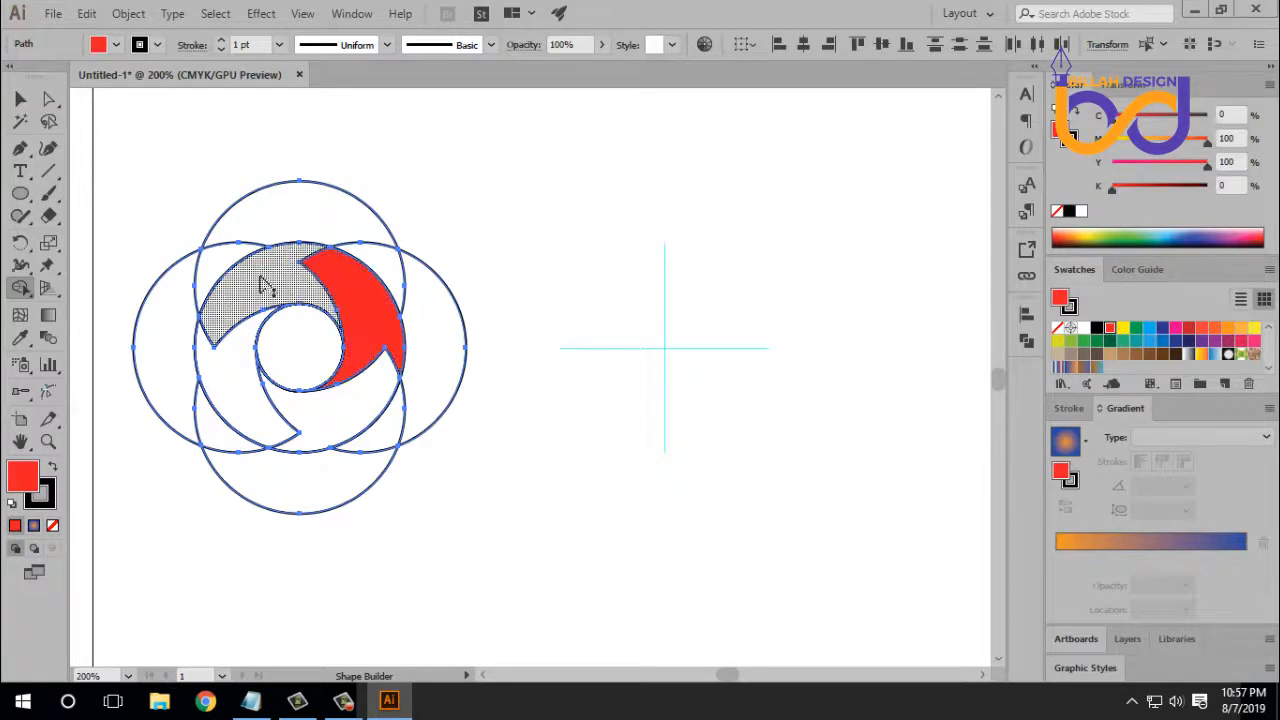
pyautogui.click(265, 286)
pyautogui.click(250, 372)
pyautogui.click(300, 405)
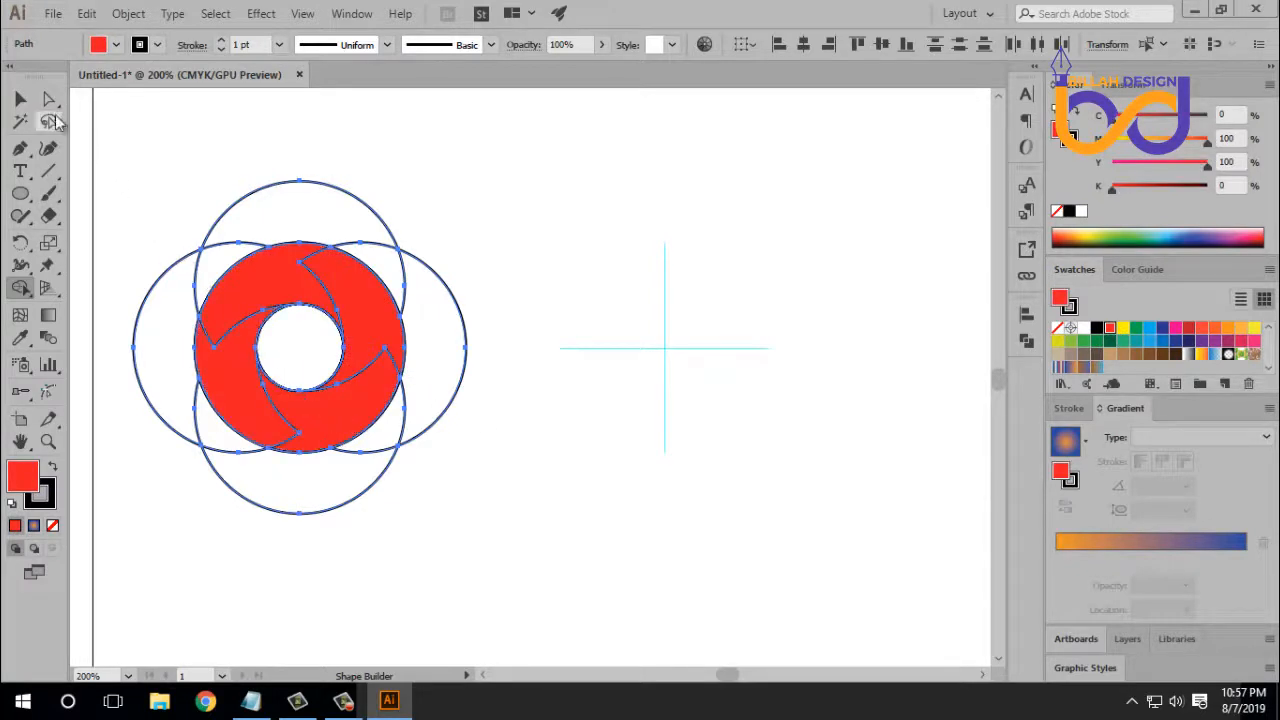
# Select only the four red segments and move them out of the circle construction onto the guides.
pyautogui.click(51, 101)
pyautogui.click(155, 165)
pyautogui.click(362, 306)
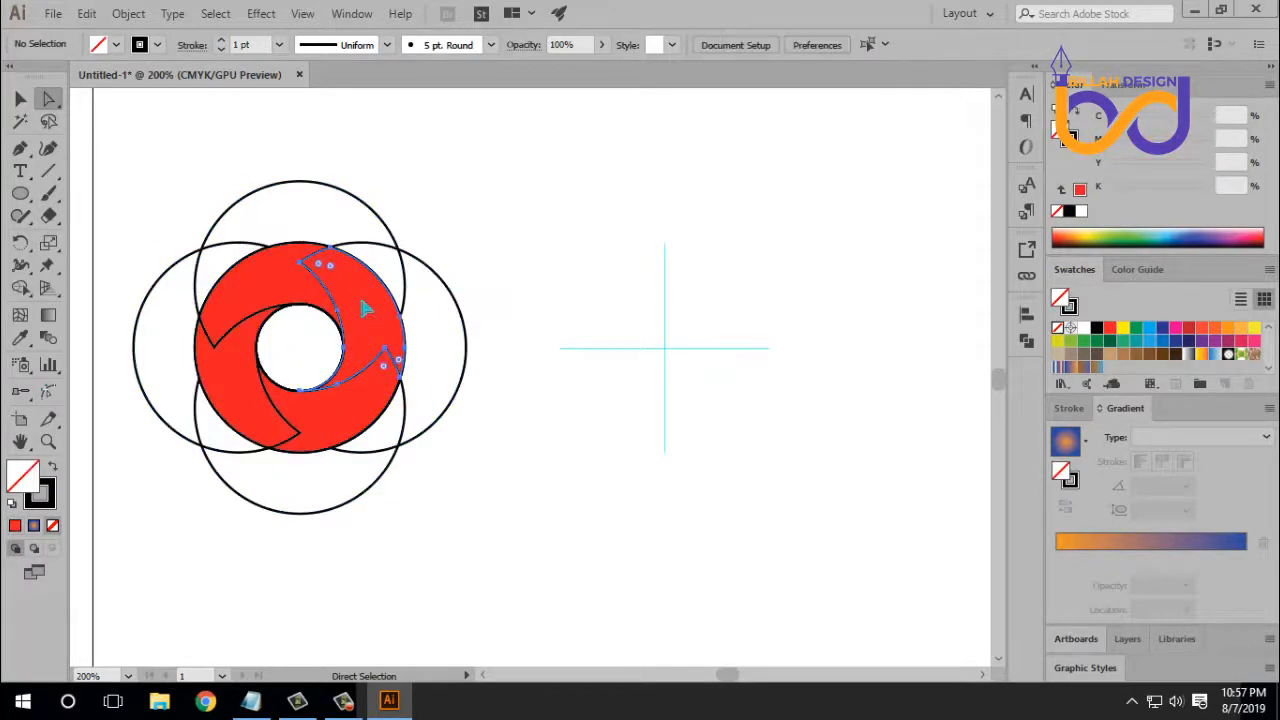
pyautogui.keyDown('shift'); pyautogui.click(279, 284); pyautogui.keyUp('shift')
pyautogui.keyDown('shift'); pyautogui.click(235, 385); pyautogui.keyUp('shift')
pyautogui.keyDown('shift'); pyautogui.click(314, 418); pyautogui.keyUp('shift')
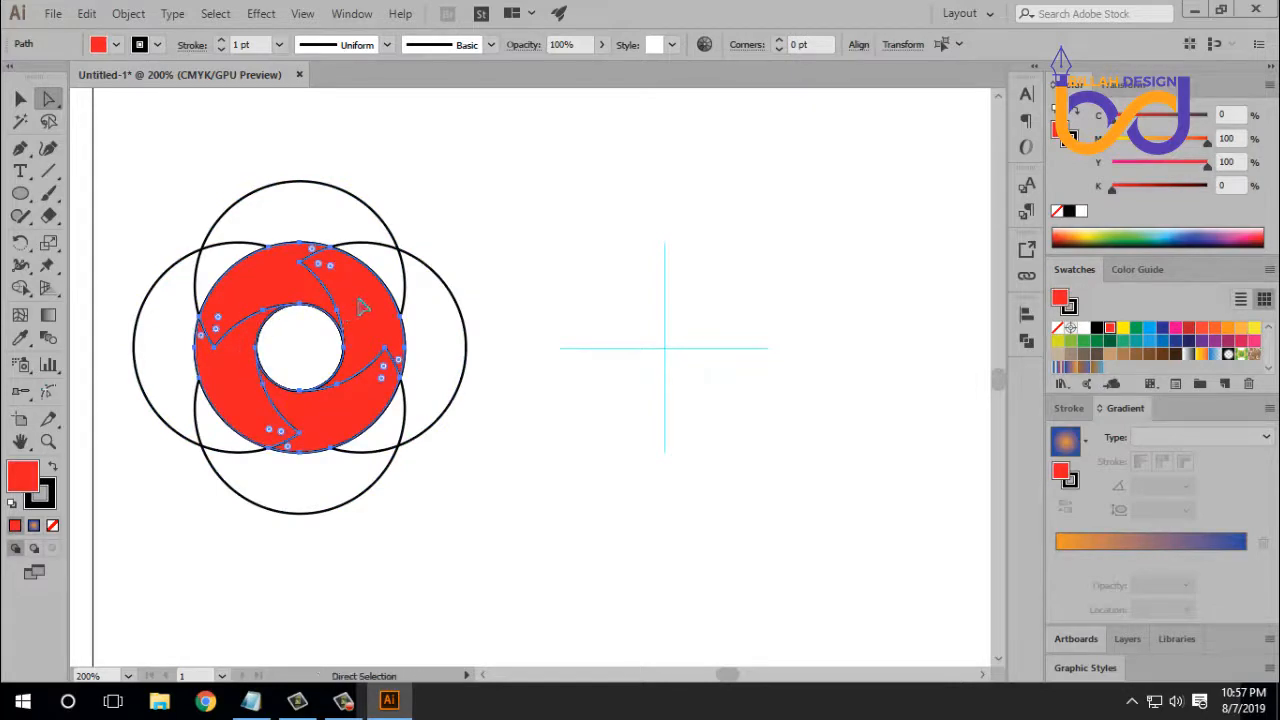
pyautogui.moveTo(365, 307); pyautogui.dragTo(785, 320)
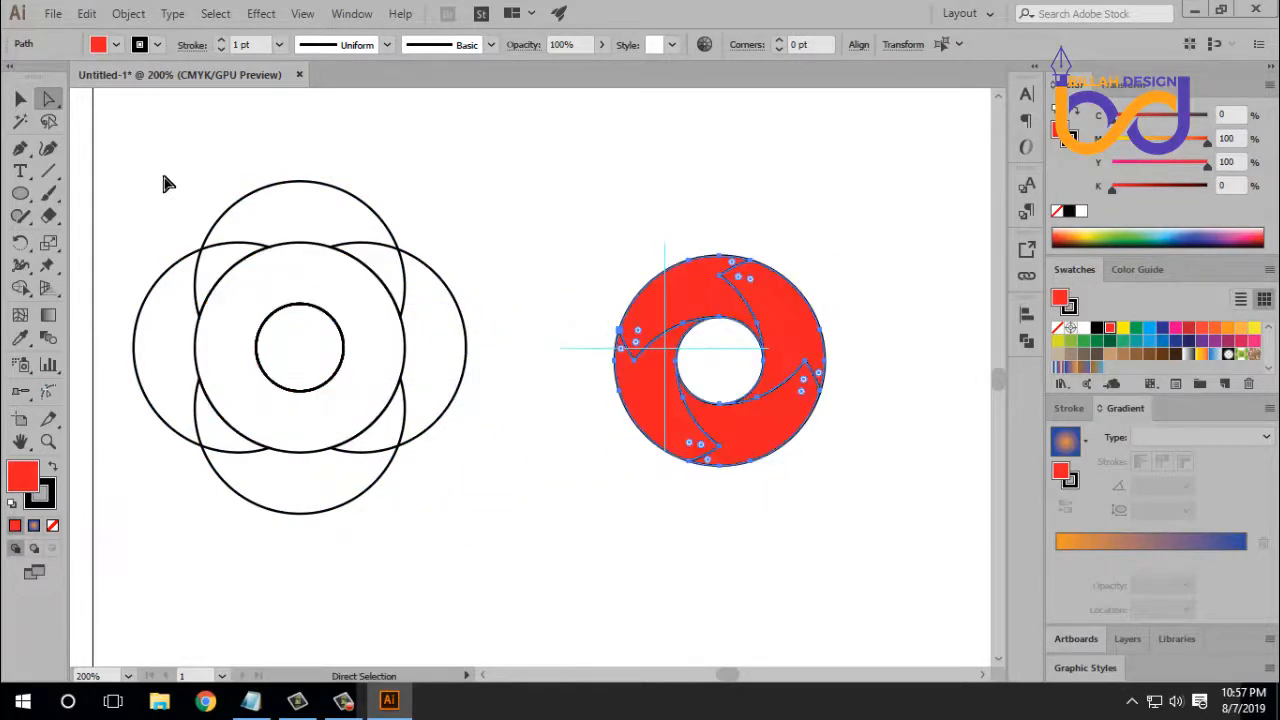
# Delete the leftover construction circles.
pyautogui.moveTo(167, 183); pyautogui.dragTo(518, 528)
pyautogui.press('Delete')
pyautogui.press('Delete')
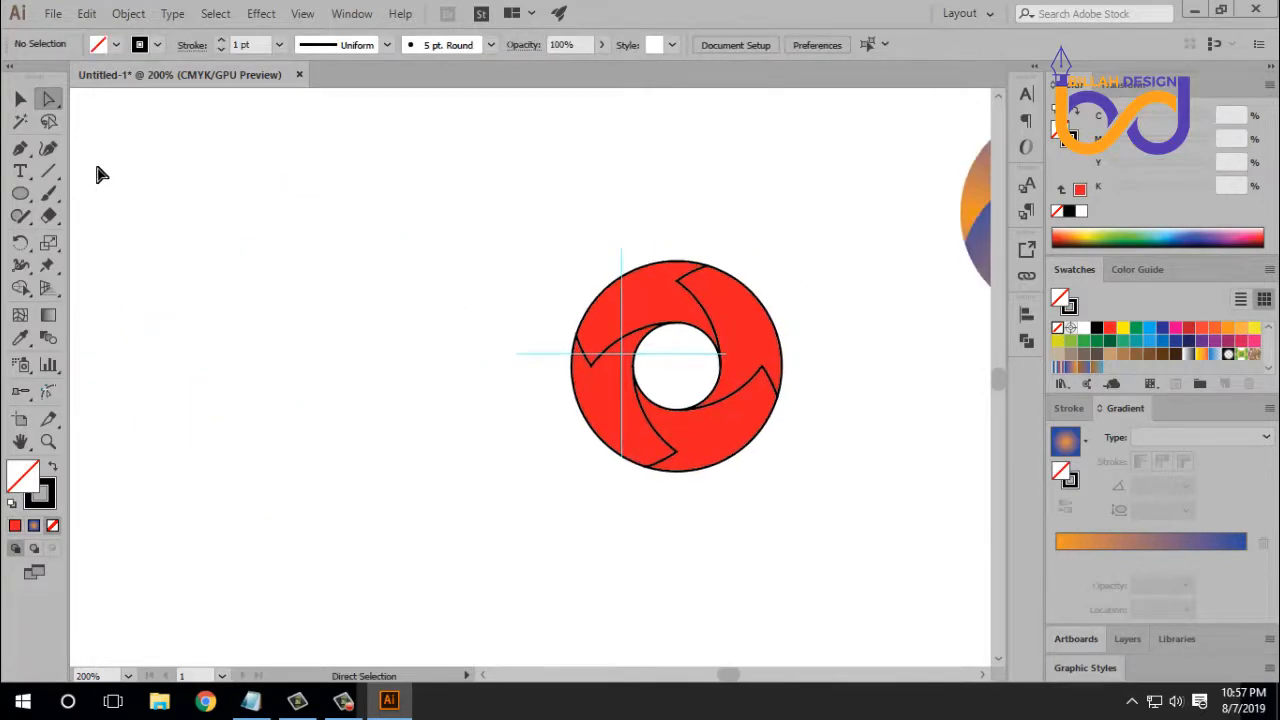
# Move the whole red ring off the guides to the empty space beside them and remove its stroke.
pyautogui.click(22, 100)
pyautogui.moveTo(514, 251); pyautogui.dragTo(806, 489)
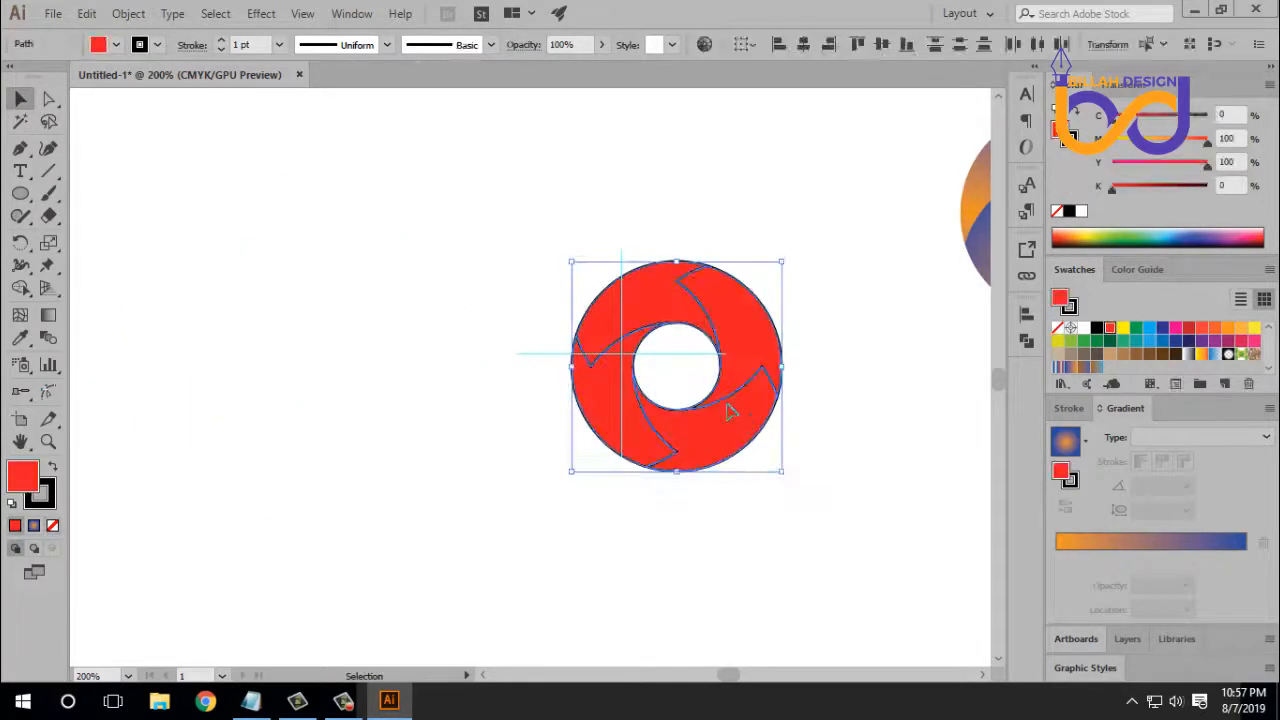
pyautogui.moveTo(750, 433); pyautogui.dragTo(476, 370)
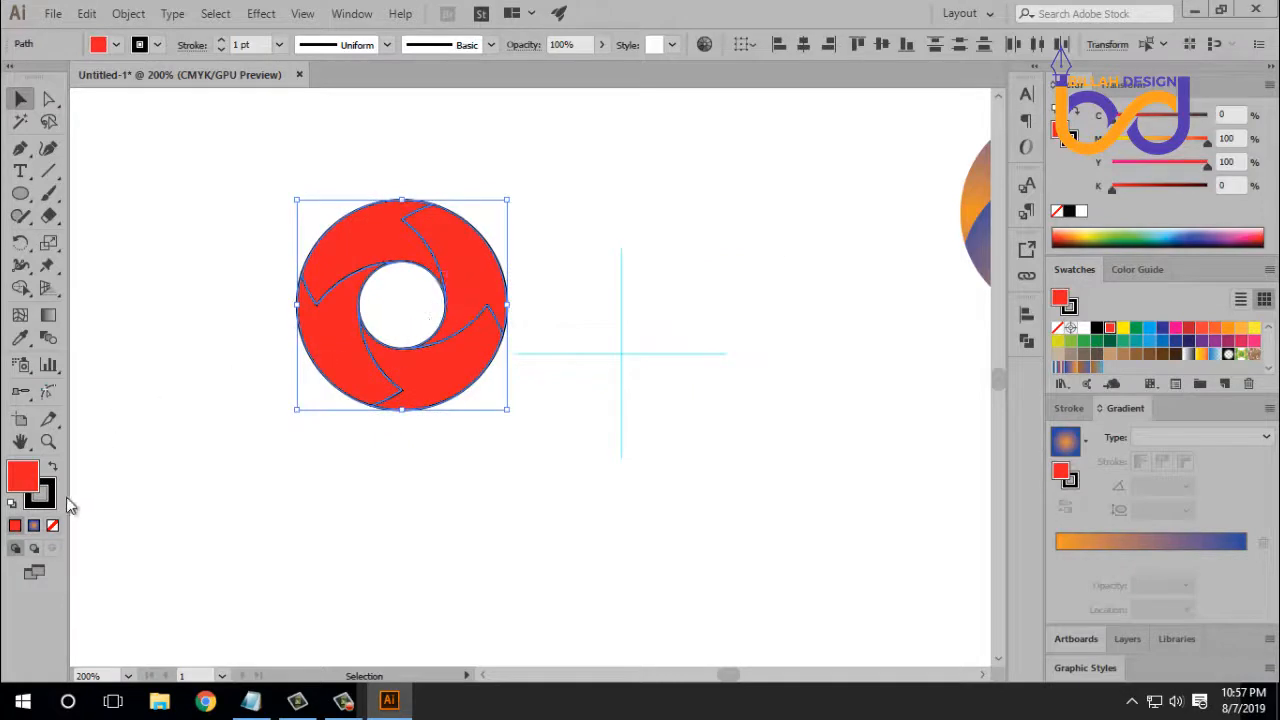
pyautogui.click(52, 525)
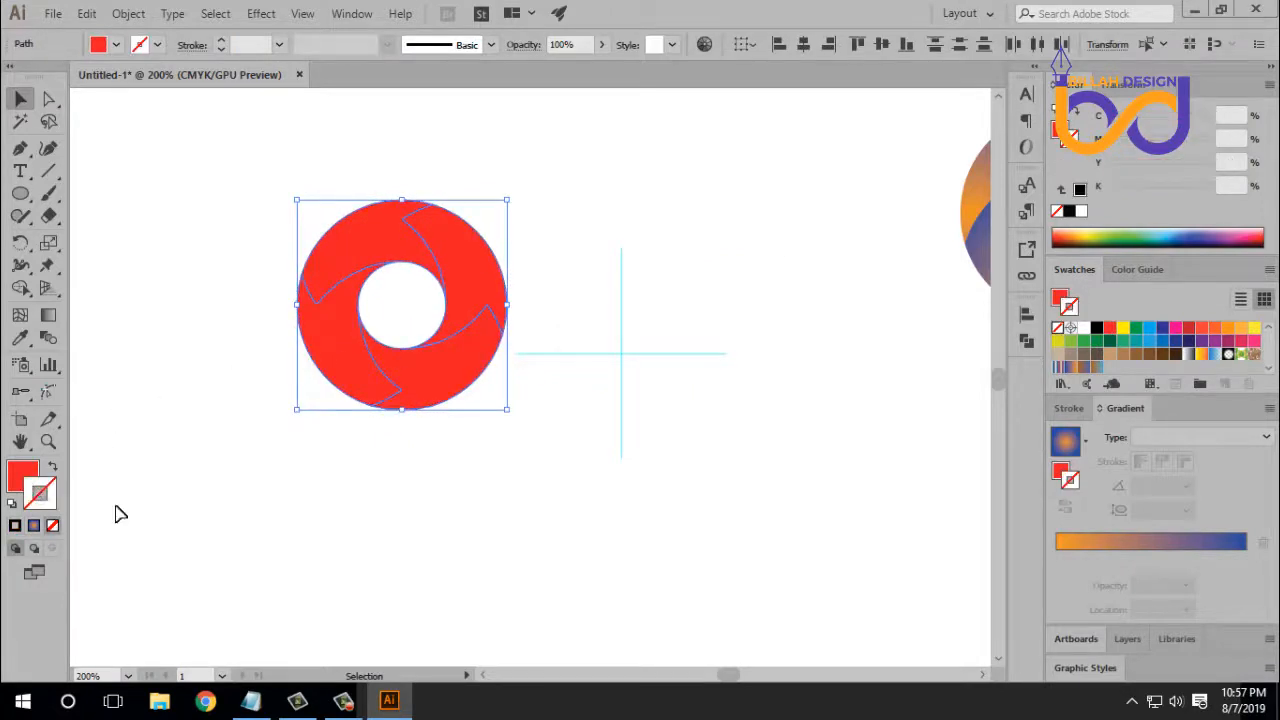
# Apply the radial orange-blue gradient of the finished ring to the red ring with the Eyedropper.
pyautogui.moveTo(697, 391); pyautogui.dragTo(583, 453)
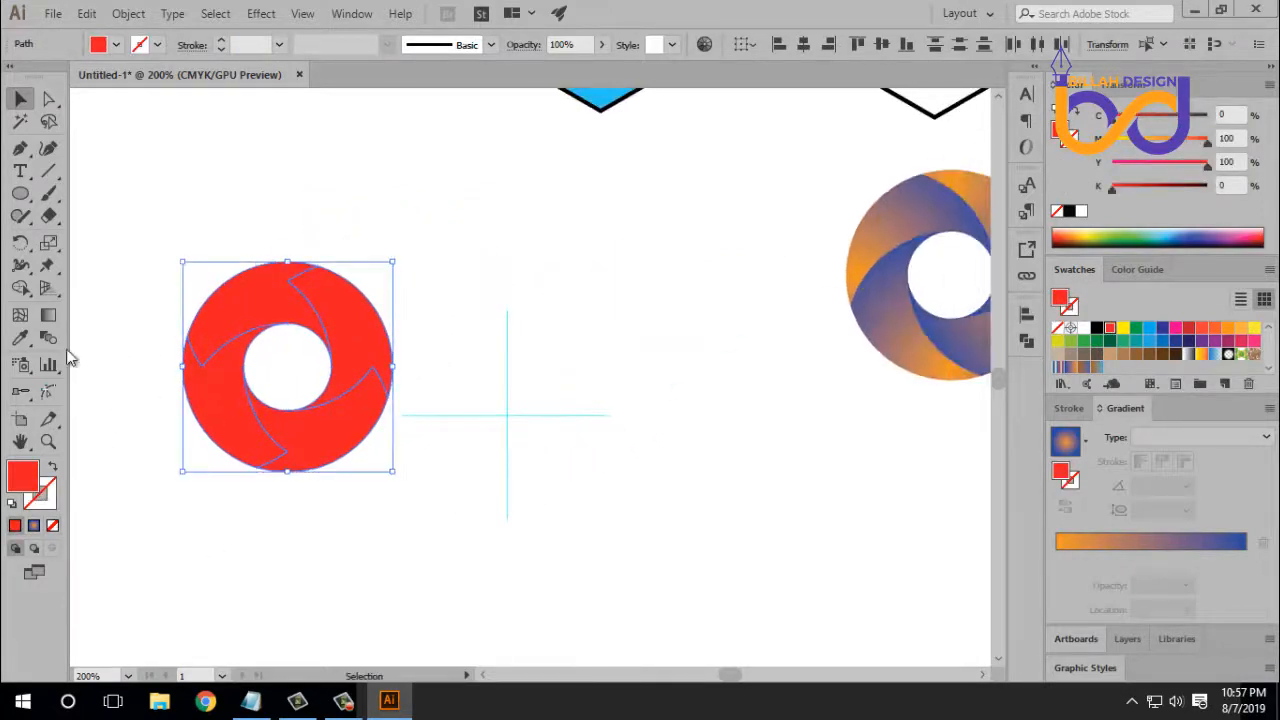
pyautogui.click(21, 340)
pyautogui.click(895, 248)
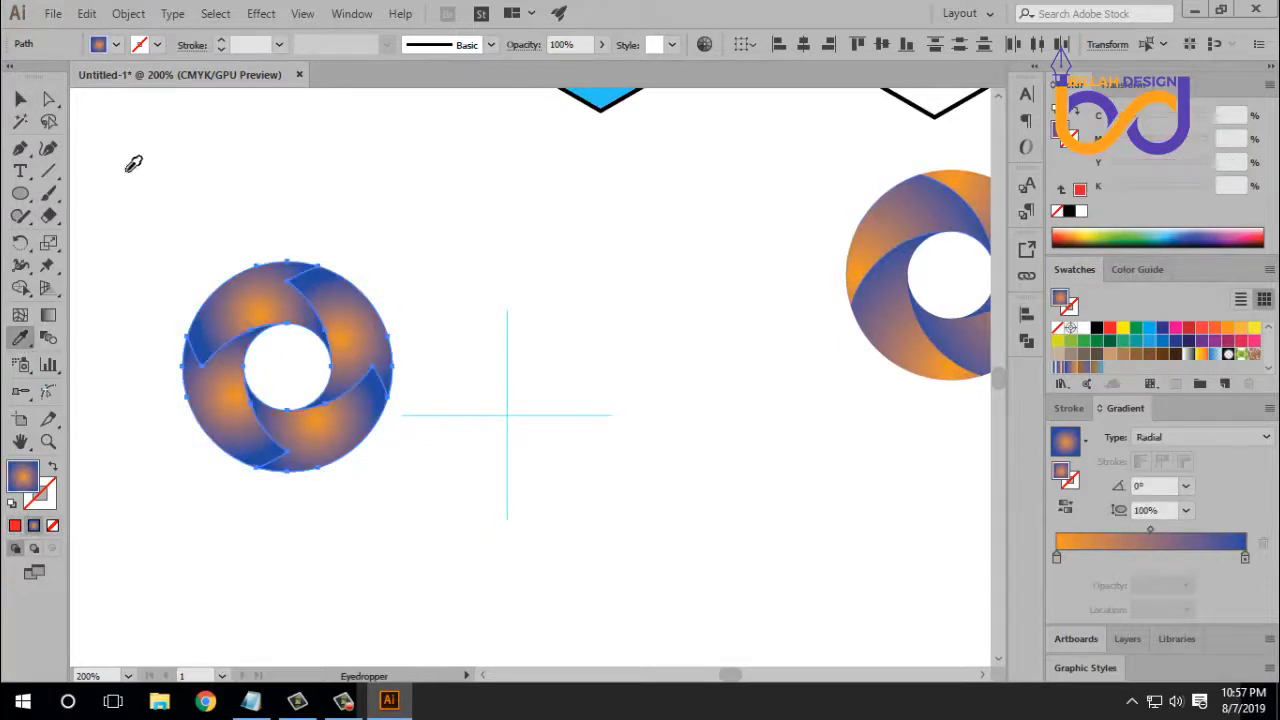
# Redirect the radial gradient of the ring's upper-right segment so orange starts at its upper tip and runs down to blue, and deselect it.
pyautogui.click(21, 99)
pyautogui.click(257, 166)
pyautogui.click(350, 310)
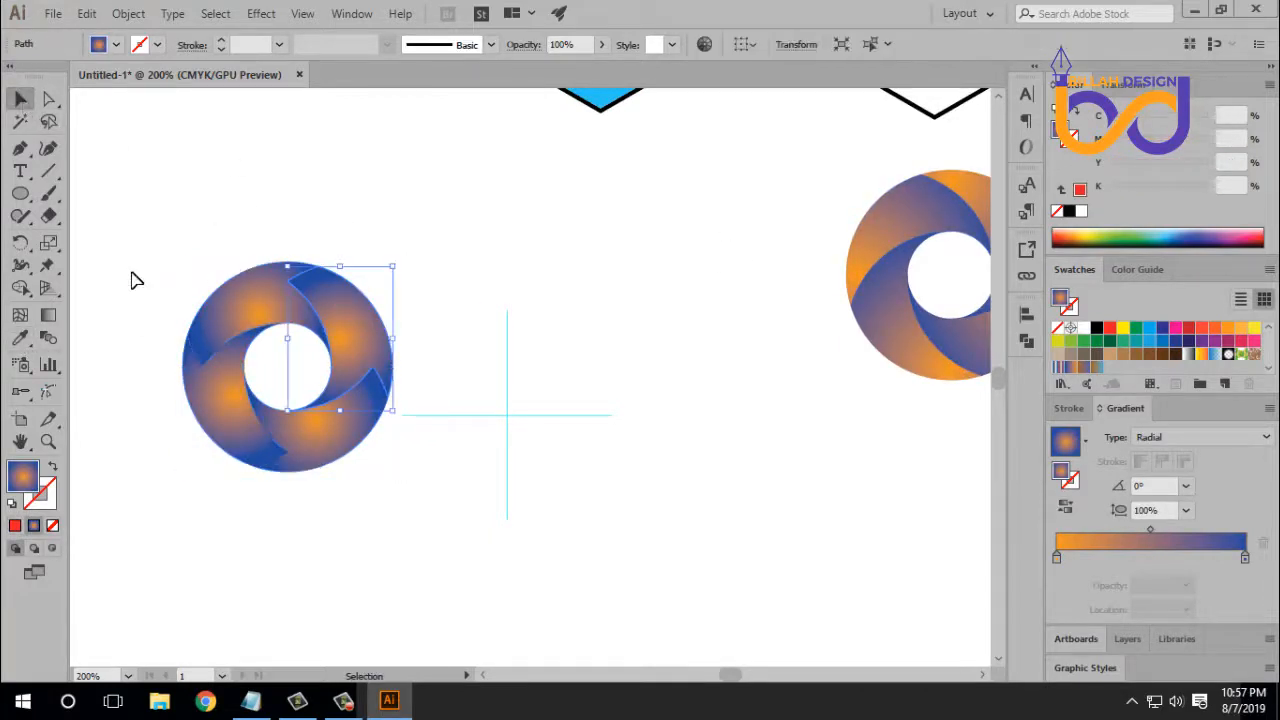
pyautogui.click(48, 316)
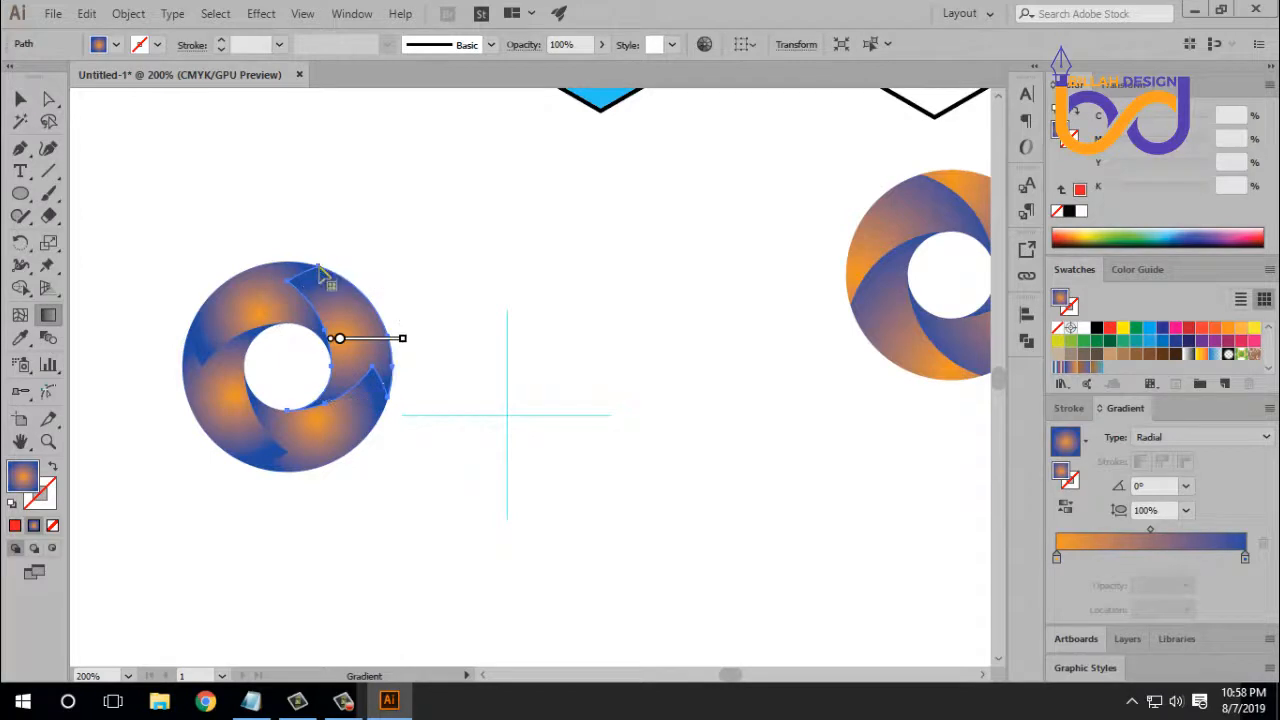
pyautogui.moveTo(316, 262); pyautogui.dragTo(363, 361)
pyautogui.moveTo(338, 305); pyautogui.dragTo(345, 321)
pyautogui.click(20, 98)
pyautogui.click(432, 405)
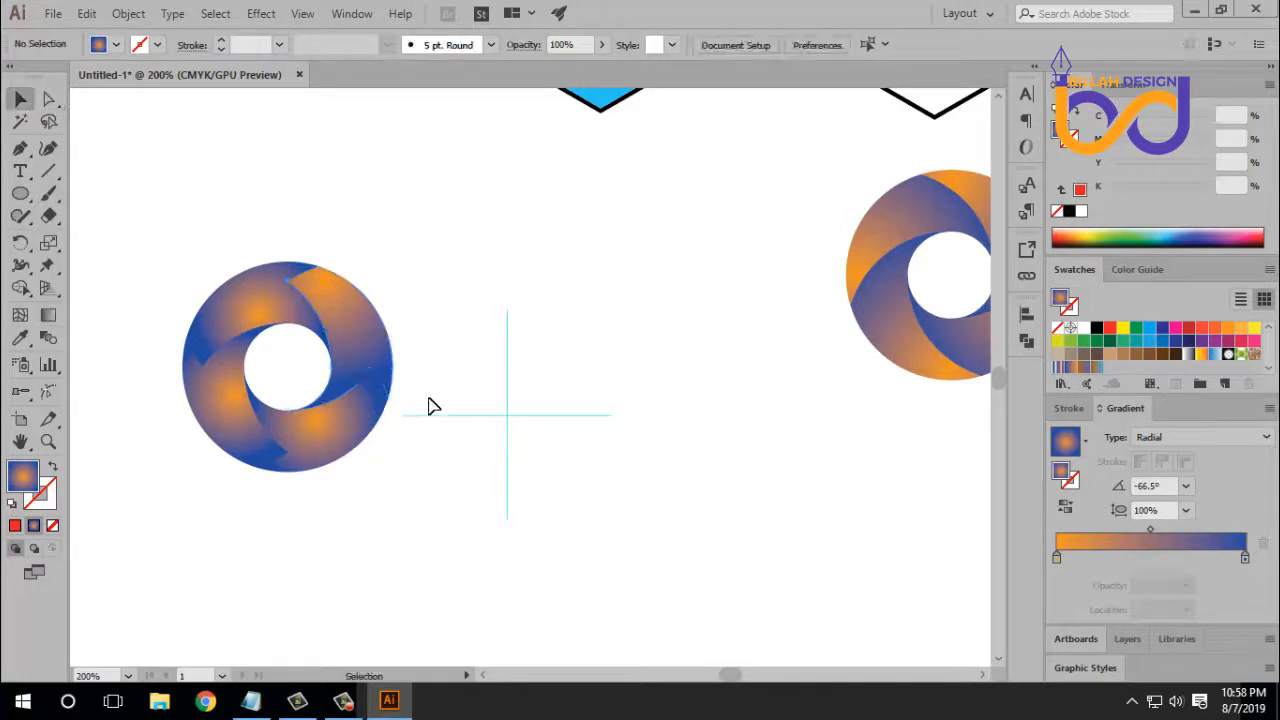
# Draw a circle about 10 pt wide at the ring's centre, swap its fill and stroke to make it an outline, and deselect it.
pyautogui.moveTo(412, 487); pyautogui.dragTo(450, 463)
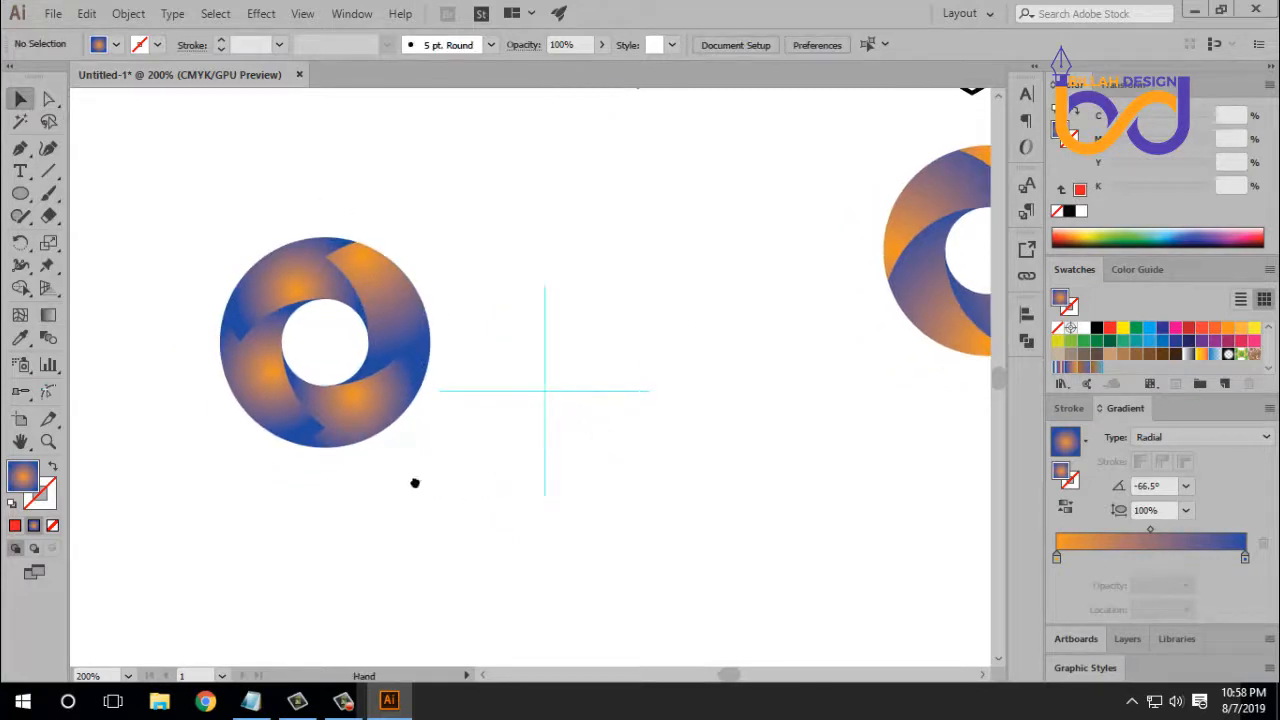
pyautogui.moveTo(415, 483); pyautogui.dragTo(430, 483)
pyautogui.hotkey('ctrl', '+')
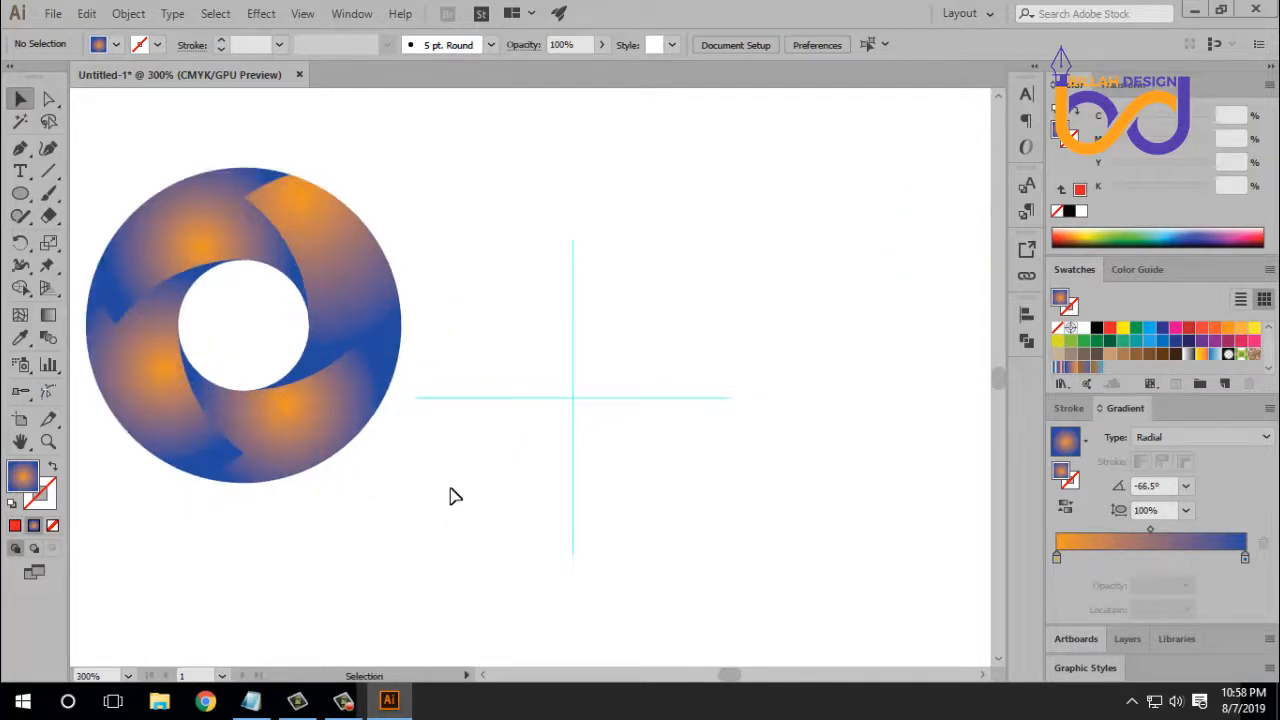
pyautogui.click(20, 193)
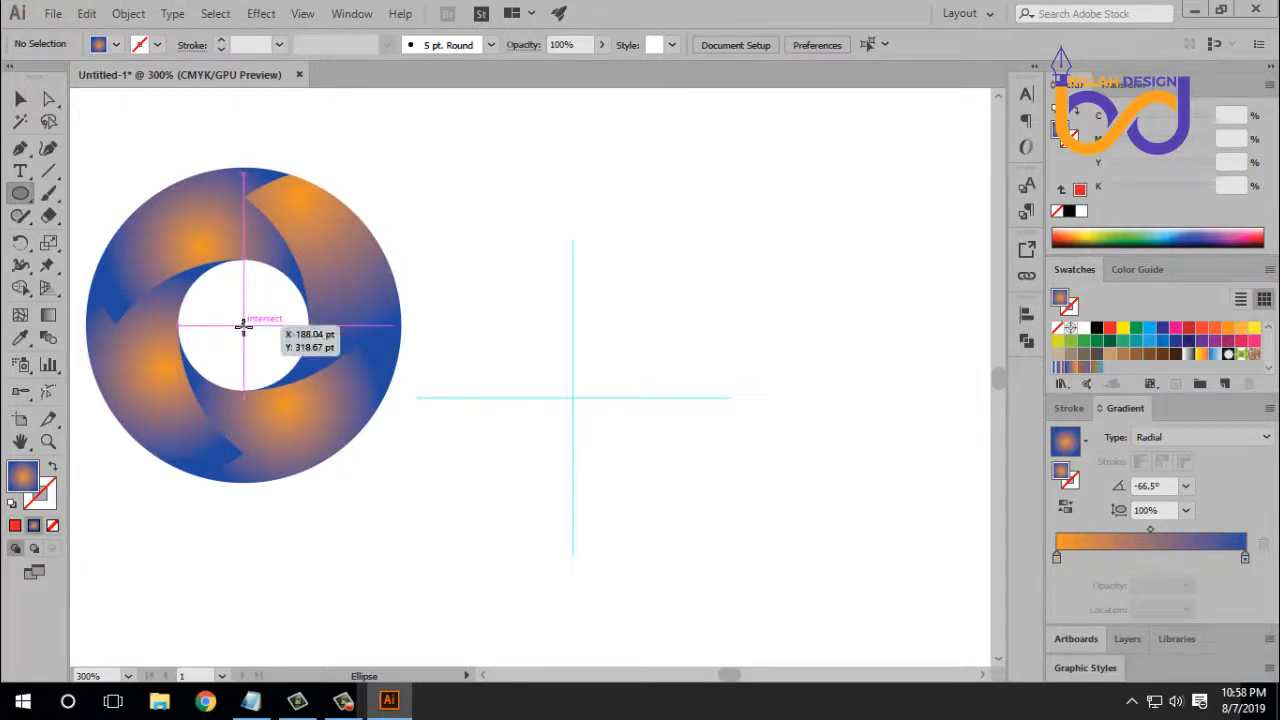
pyautogui.moveTo(243, 325); pyautogui.dragTo(249, 343)
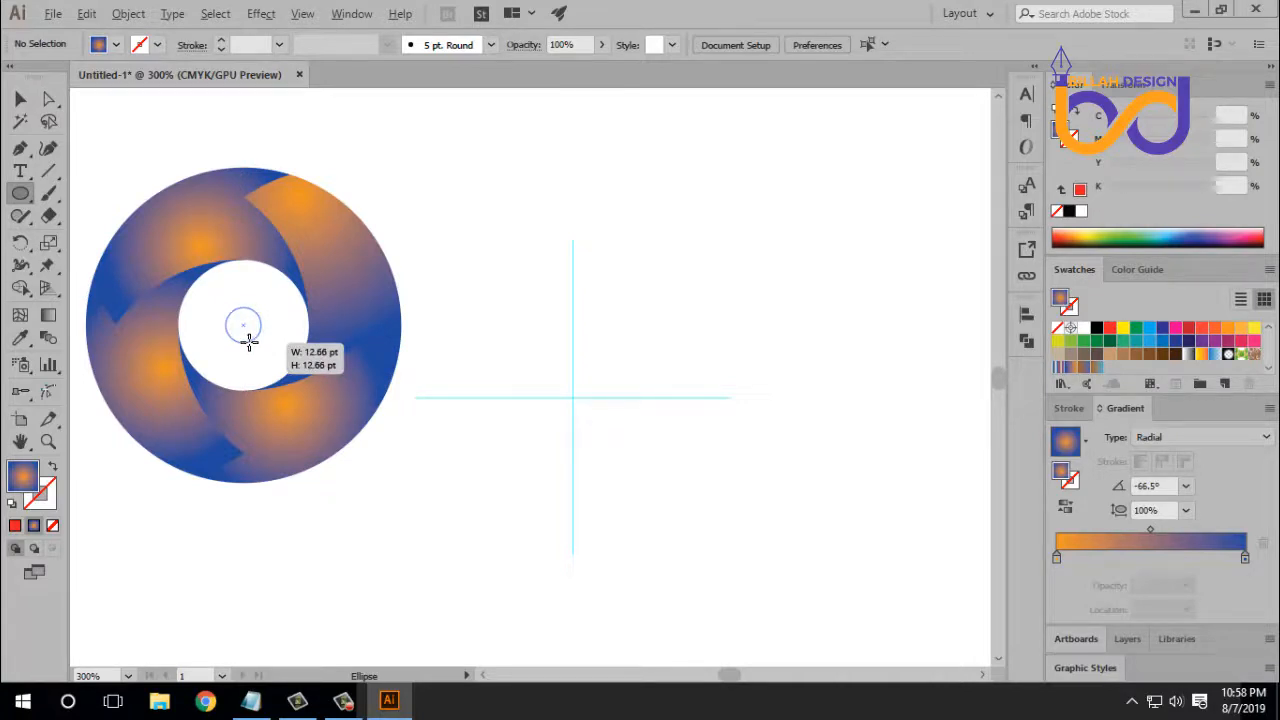
pyautogui.moveTo(249, 343); pyautogui.dragTo(248, 340)
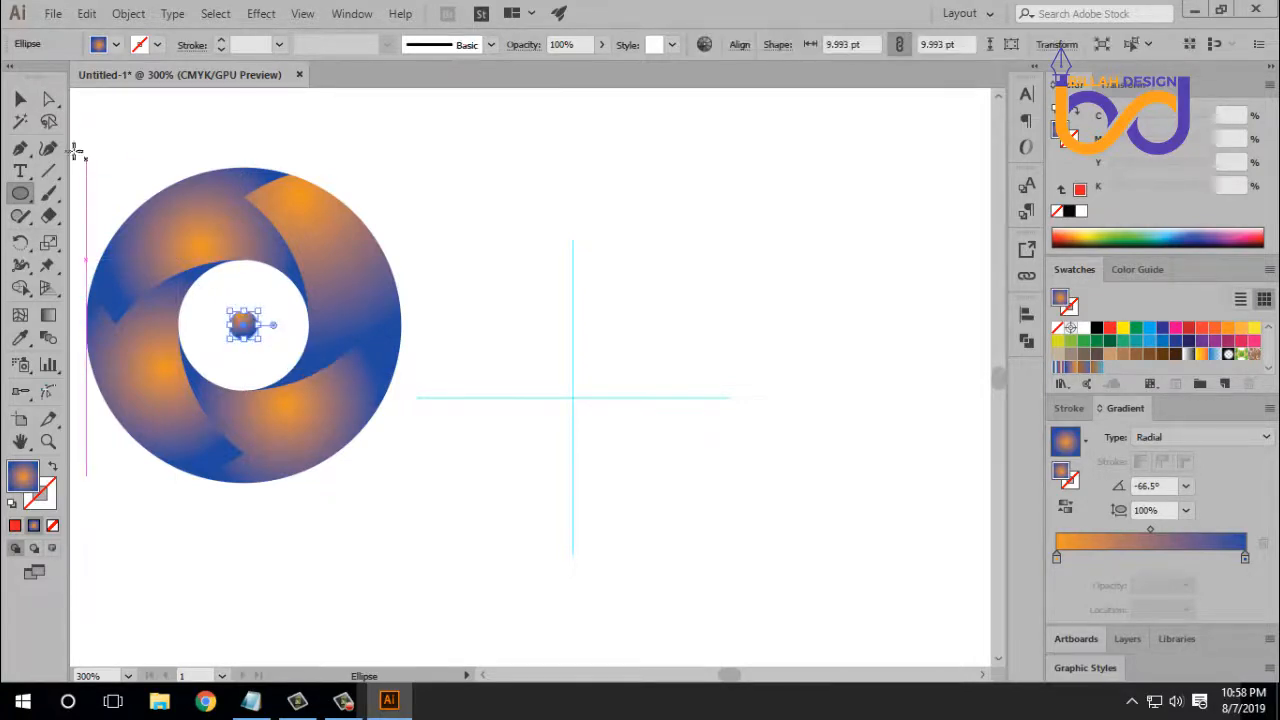
pyautogui.click(20, 100)
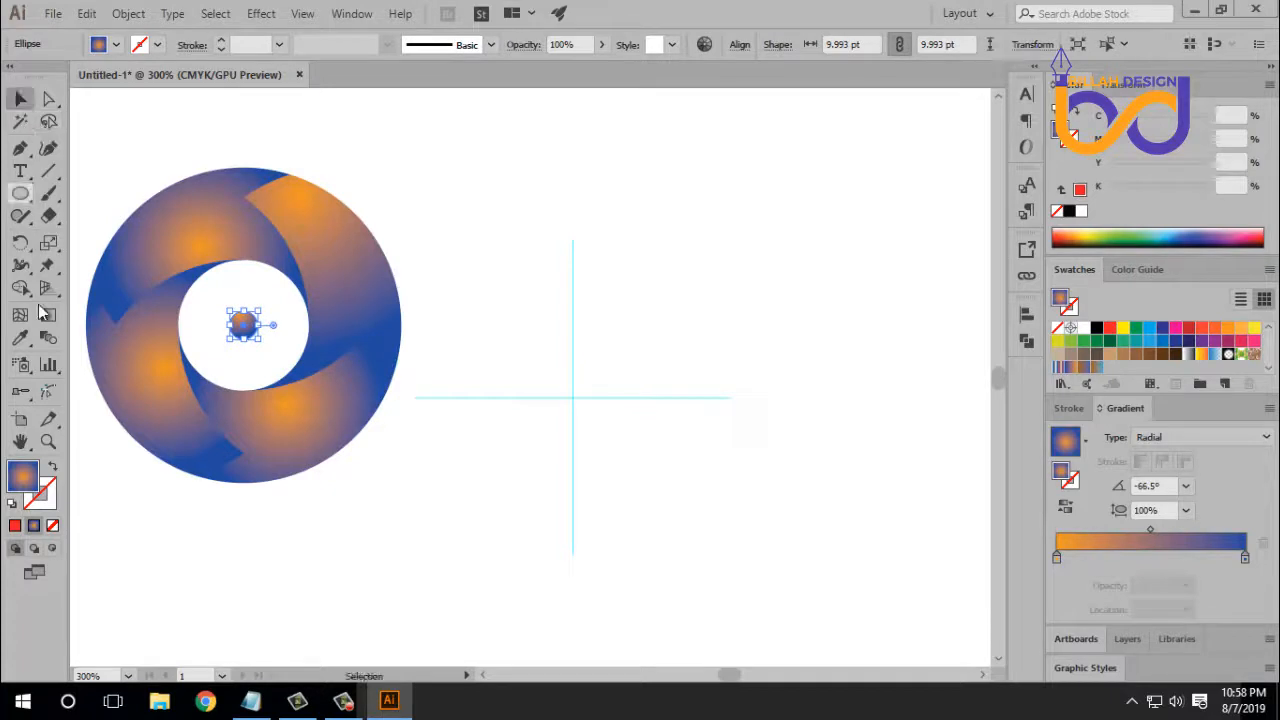
pyautogui.click(53, 467)
pyautogui.click(325, 486)
# Delete the three ring segments whose gradient was not adjusted, keeping only the upper-right one.
pyautogui.click(198, 252)
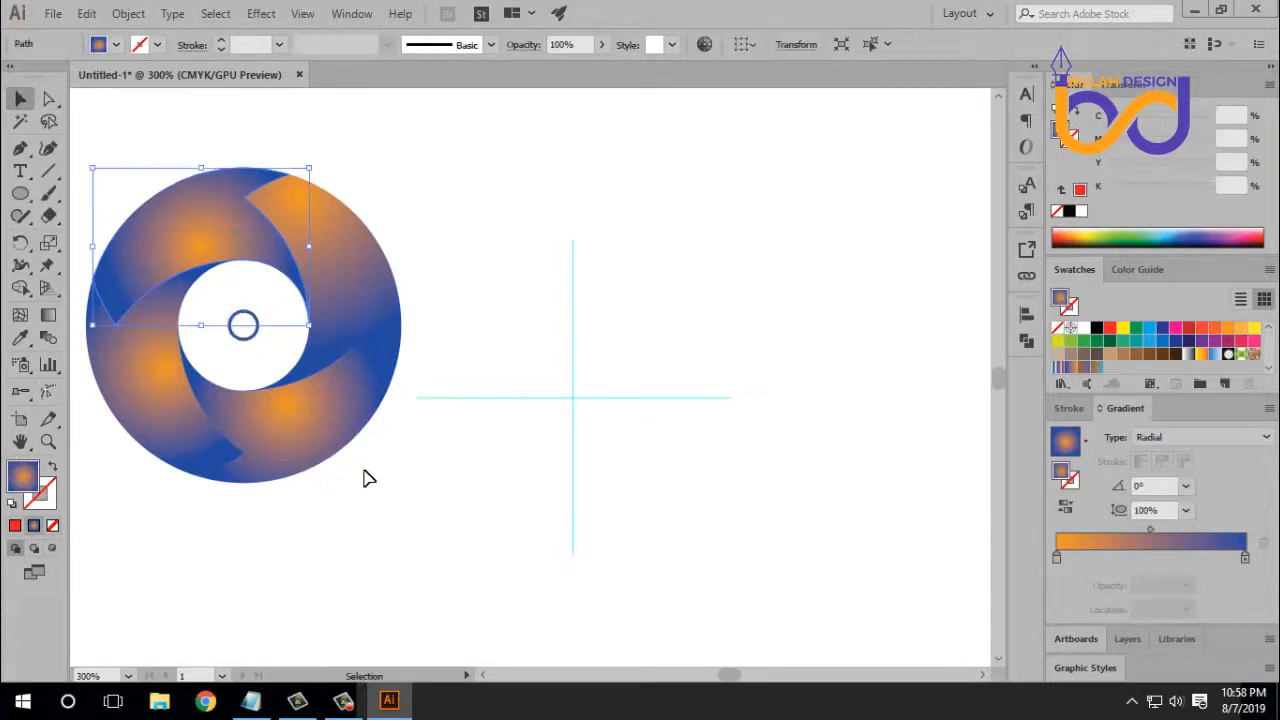
pyautogui.press('Delete')
pyautogui.click(312, 470)
pyautogui.press('Delete')
pyautogui.click(205, 462)
pyautogui.press('Delete')
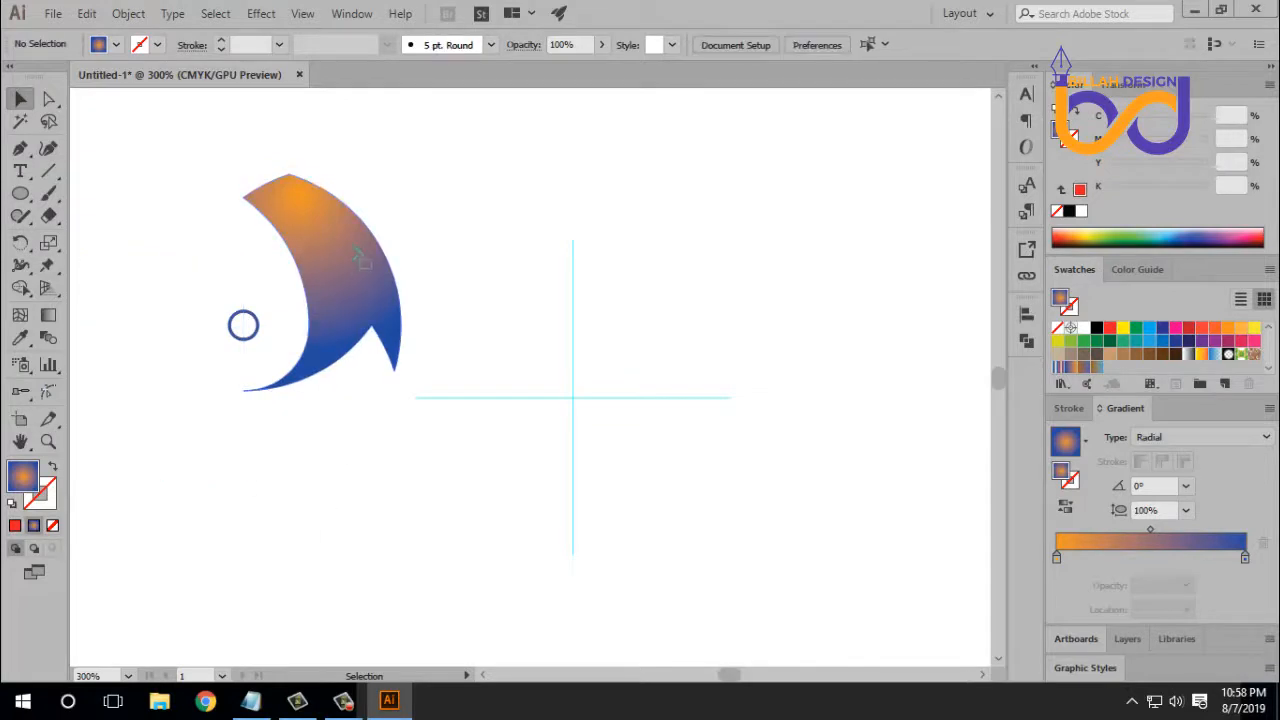
# Copy the remaining segment rotated 90° about the small circle's centre, repeat the copy twice to complete the ring, and clear the selection.
pyautogui.click(358, 256)
pyautogui.click(22, 244)
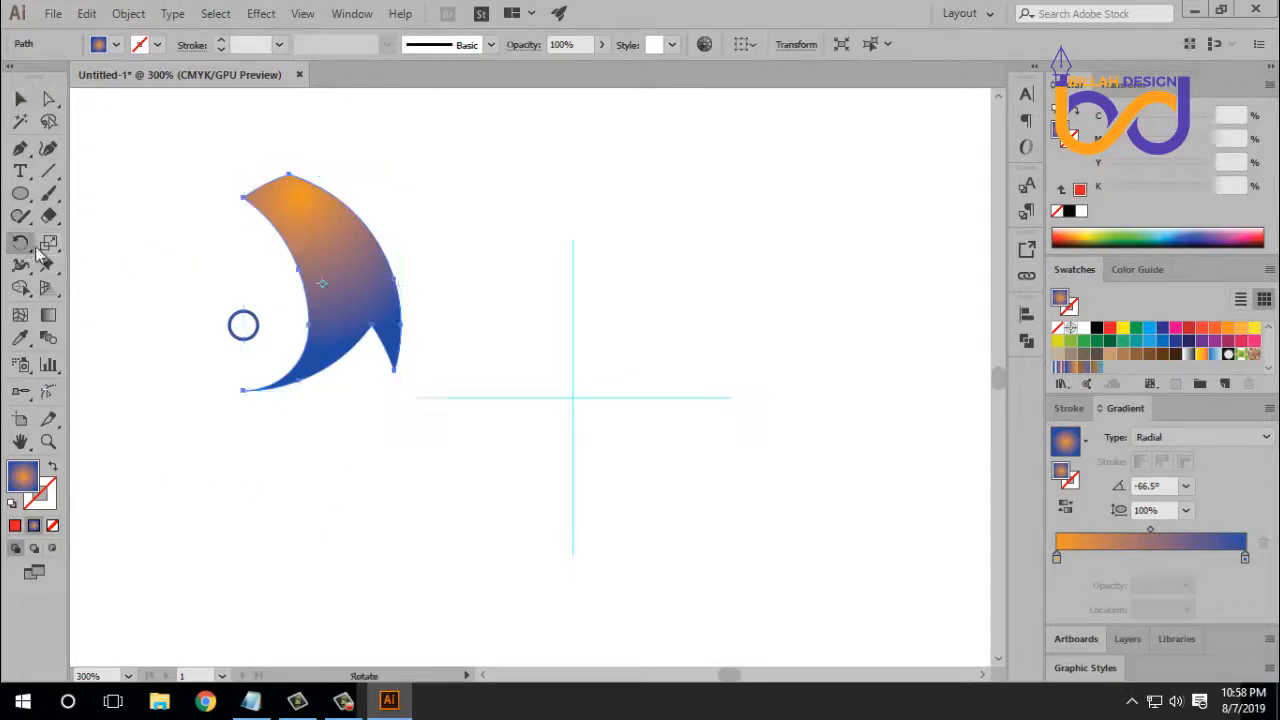
pyautogui.keyDown('alt'); pyautogui.click(243, 327); pyautogui.keyUp('alt')
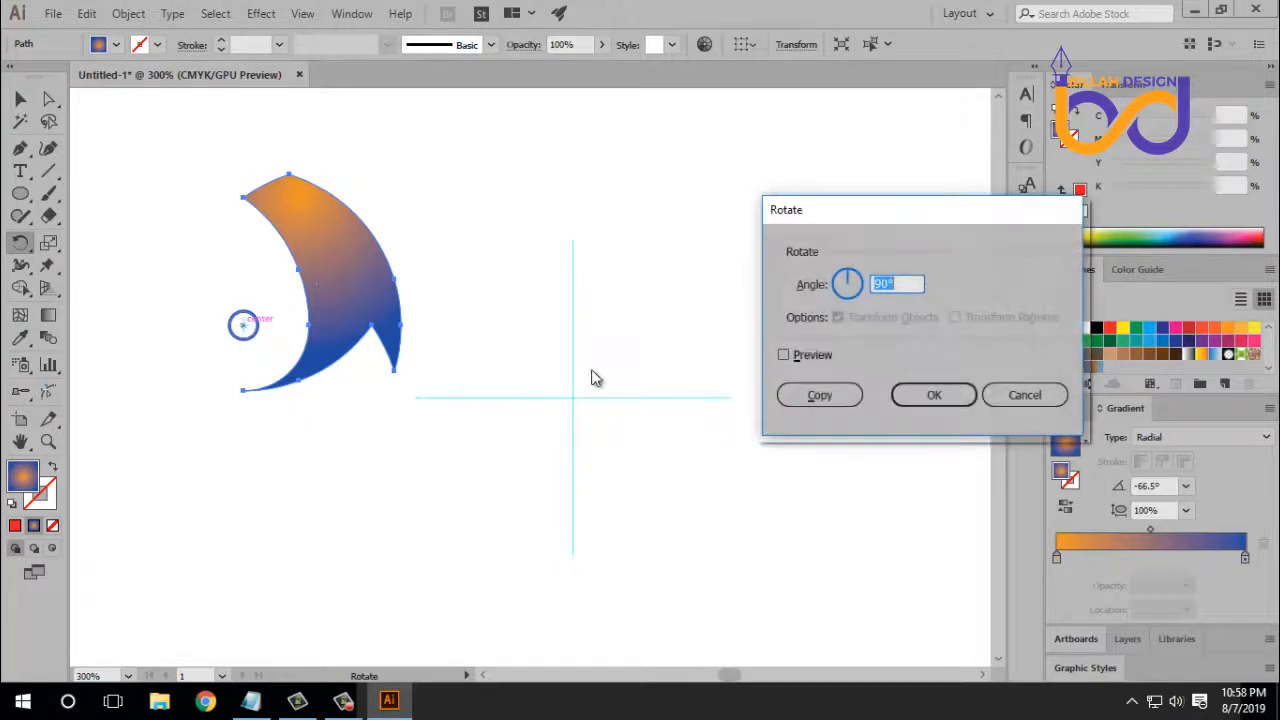
pyautogui.click(820, 395)
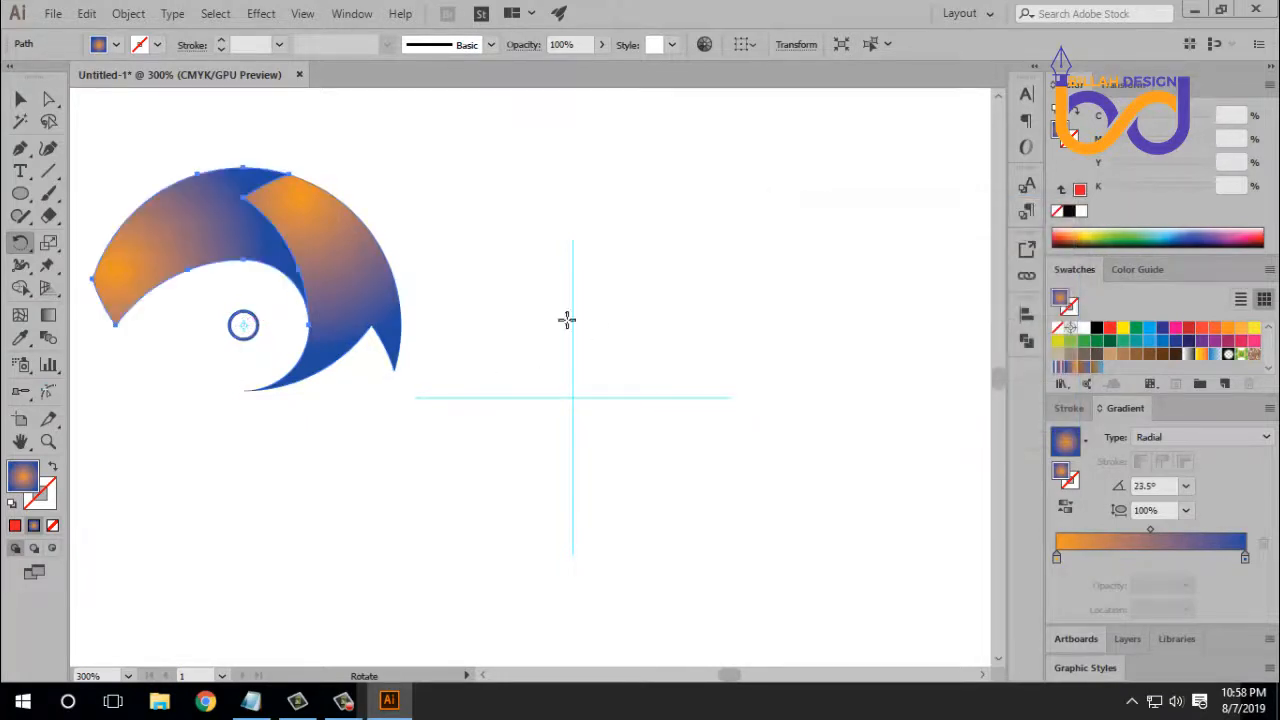
pyautogui.hotkey('ctrl', 'd')
pyautogui.hotkey('ctrl', 'd')
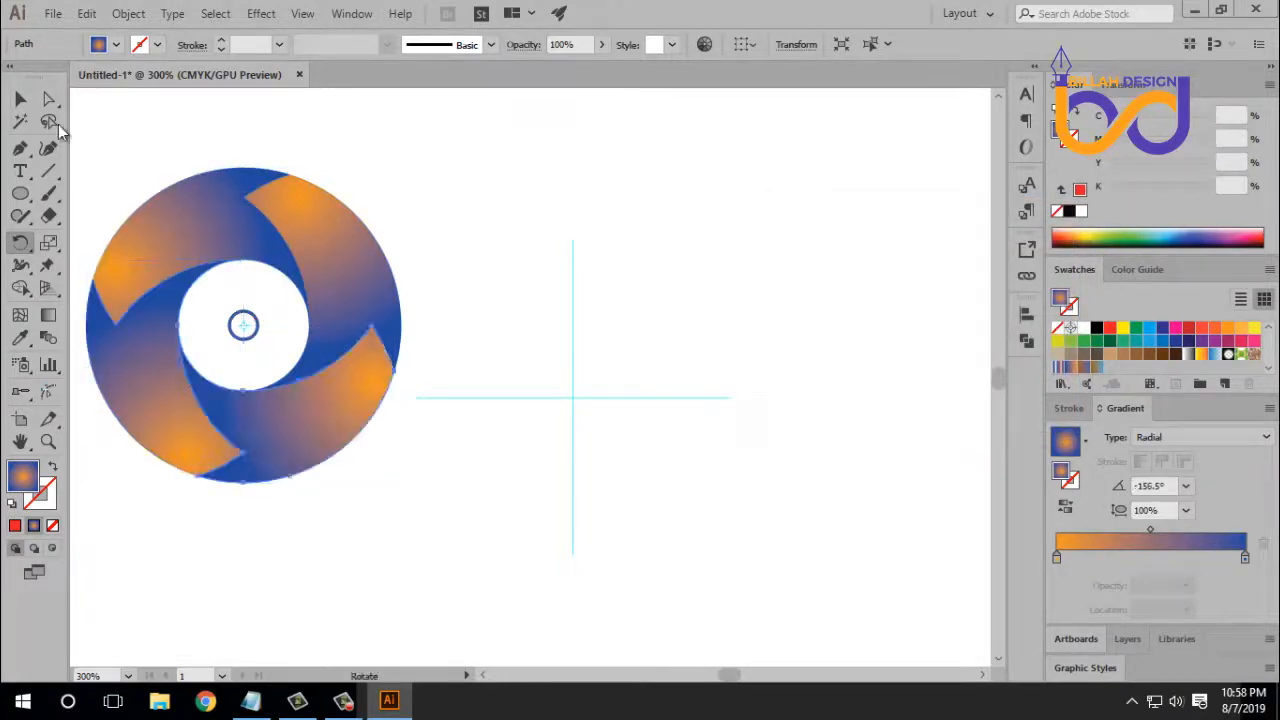
pyautogui.click(20, 98)
pyautogui.click(516, 440)
# Remove the small centre circle and the guides around the new ring.
pyautogui.hotkey('ctrl', '-')
pyautogui.hotkey('ctrl', '-')
pyautogui.hotkey('ctrl', '-')
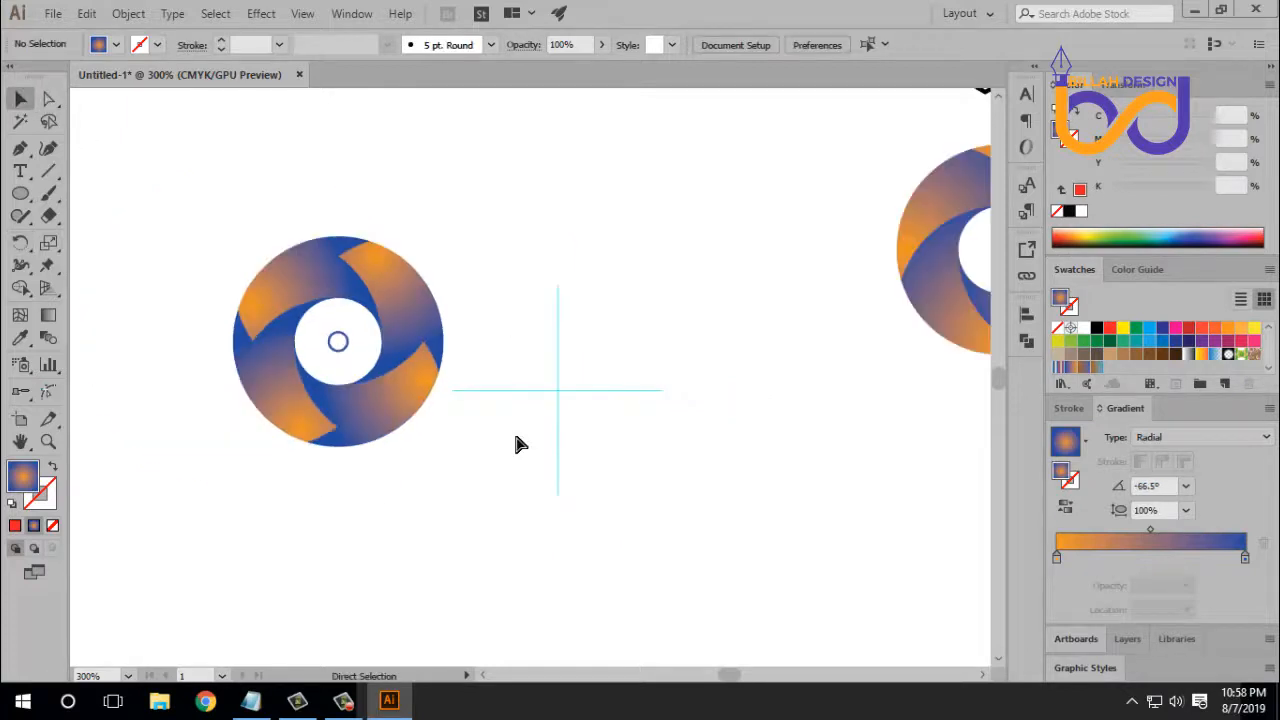
pyautogui.moveTo(443, 367)
pyautogui.mouseDown()
pyautogui.moveTo(451, 414)
pyautogui.moveTo(489, 480)
pyautogui.mouseUp()
pyautogui.click(565, 497)
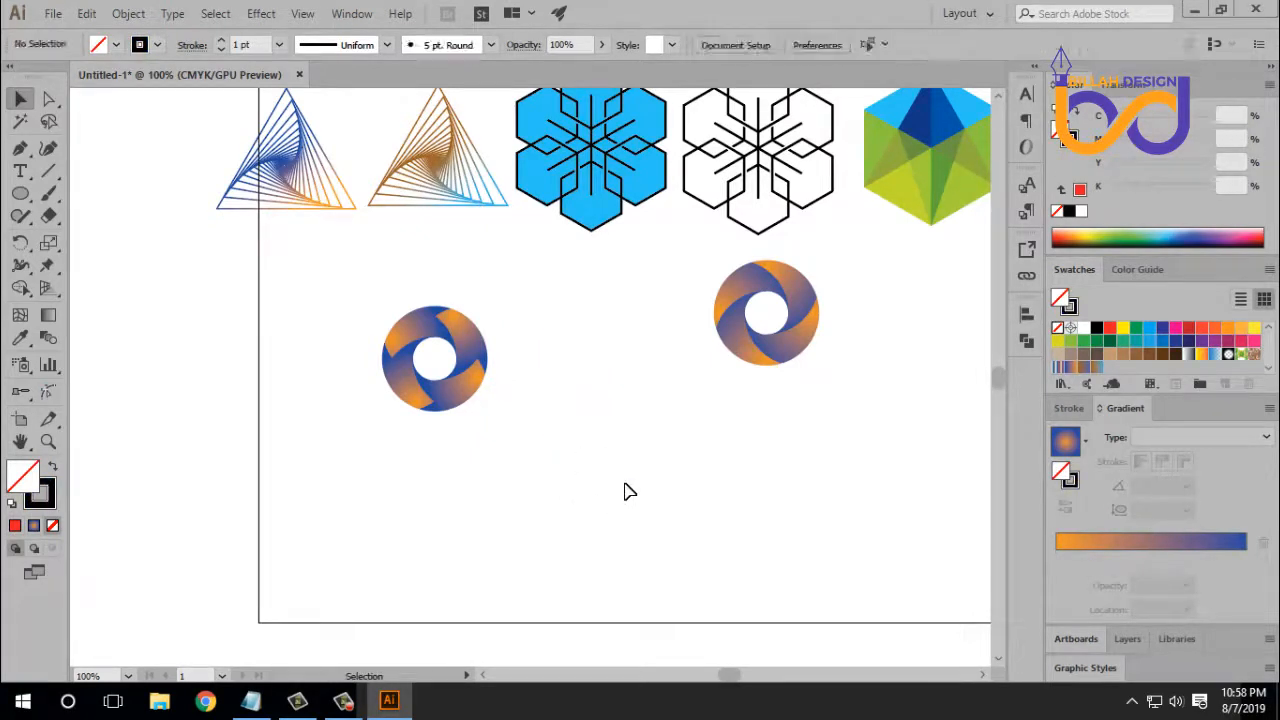
# Group the segments of the new gradient ring, and group those of the earlier gradient ring separately.
pyautogui.moveTo(350, 292); pyautogui.dragTo(521, 466)
pyautogui.press('a')
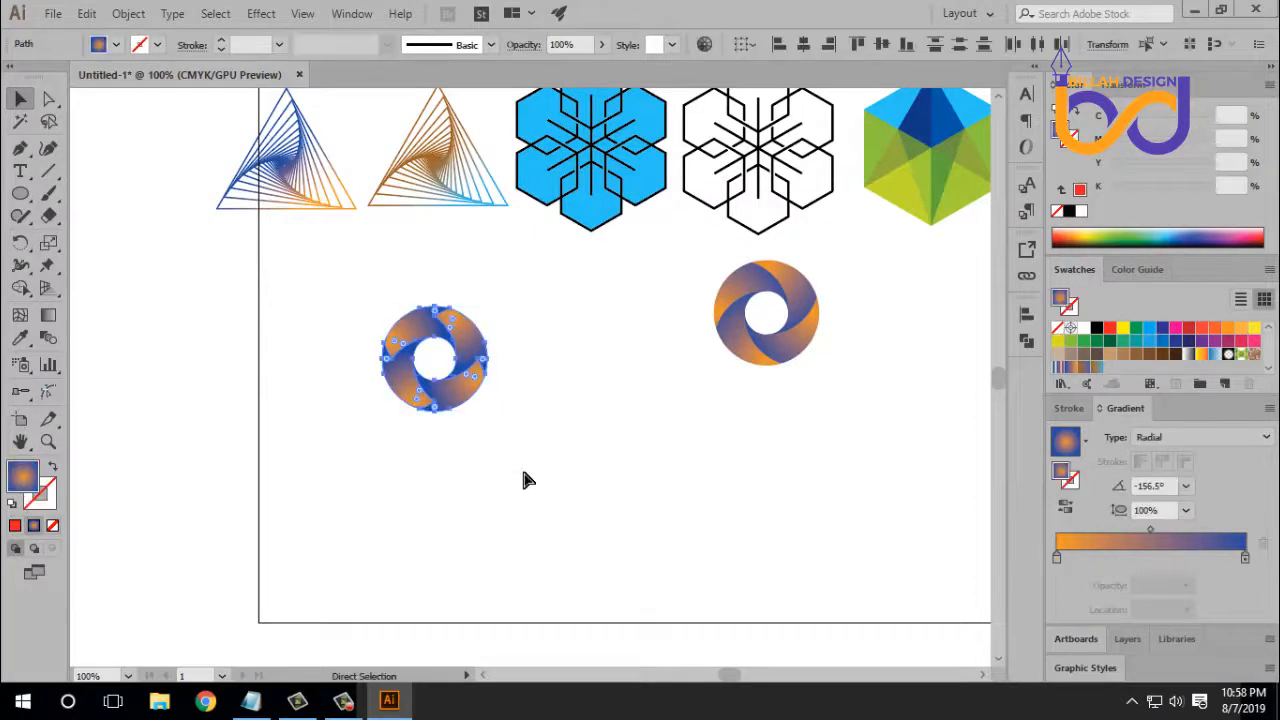
pyautogui.click(649, 460)
pyautogui.click(766, 350)
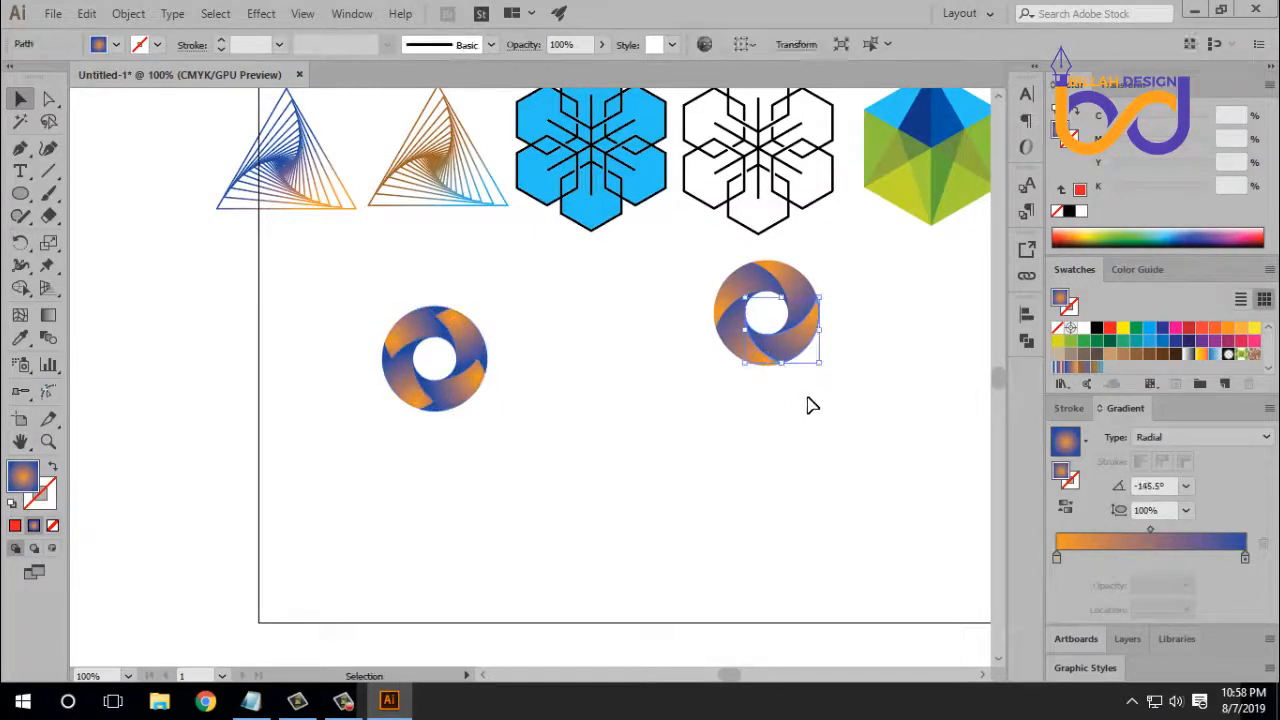
pyautogui.moveTo(857, 265); pyautogui.dragTo(660, 379)
pyautogui.press('a')
pyautogui.click(694, 437)
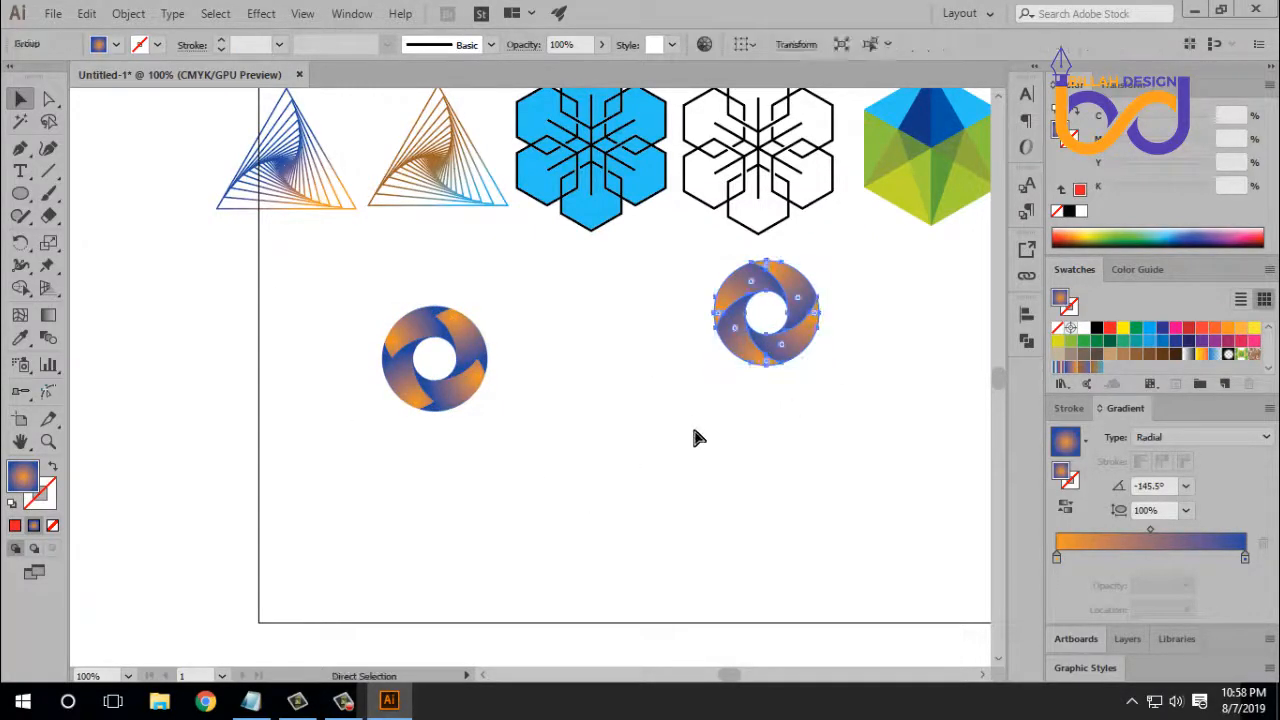
# Move the earlier gradient ring next to the new one, level with it, and deselect it.
pyautogui.press('v')
pyautogui.moveTo(779, 340); pyautogui.dragTo(589, 385)
pyautogui.click(618, 448)
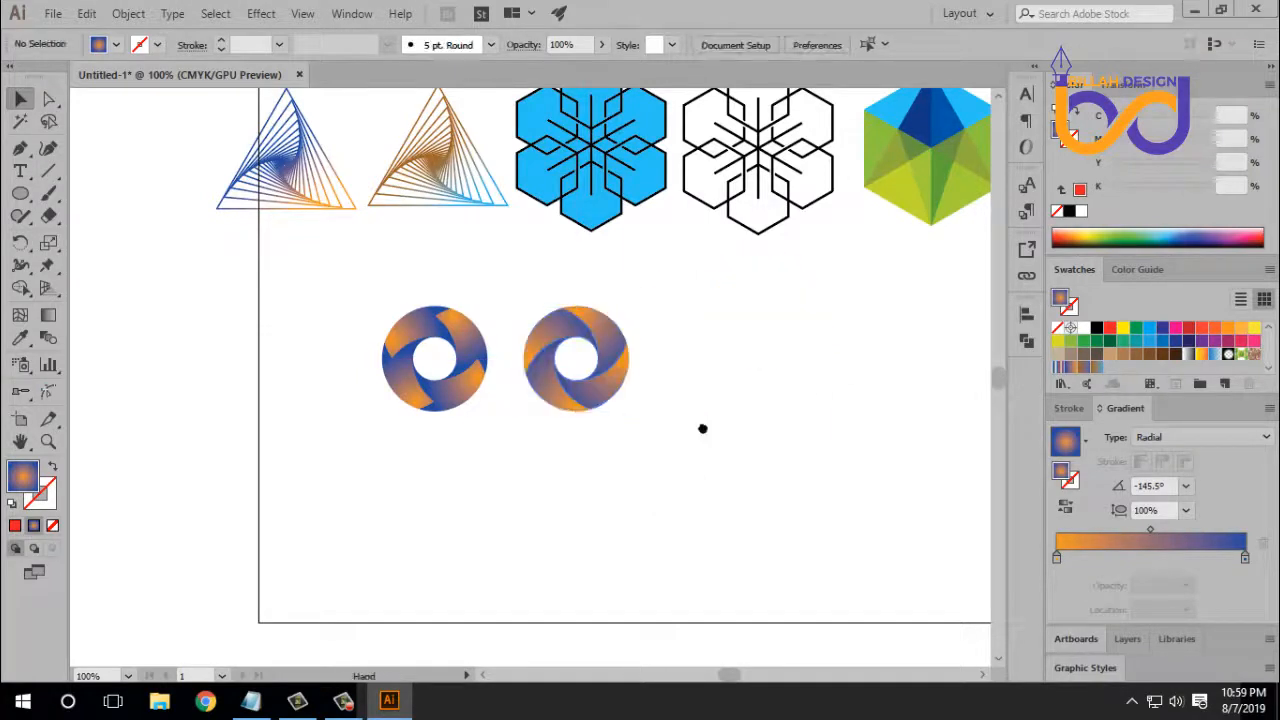
# Select both gradient rings and enlarge them together proportionally, and deselect them.
pyautogui.moveTo(700, 429); pyautogui.dragTo(594, 480)
pyautogui.moveTo(300, 490); pyautogui.dragTo(546, 470)
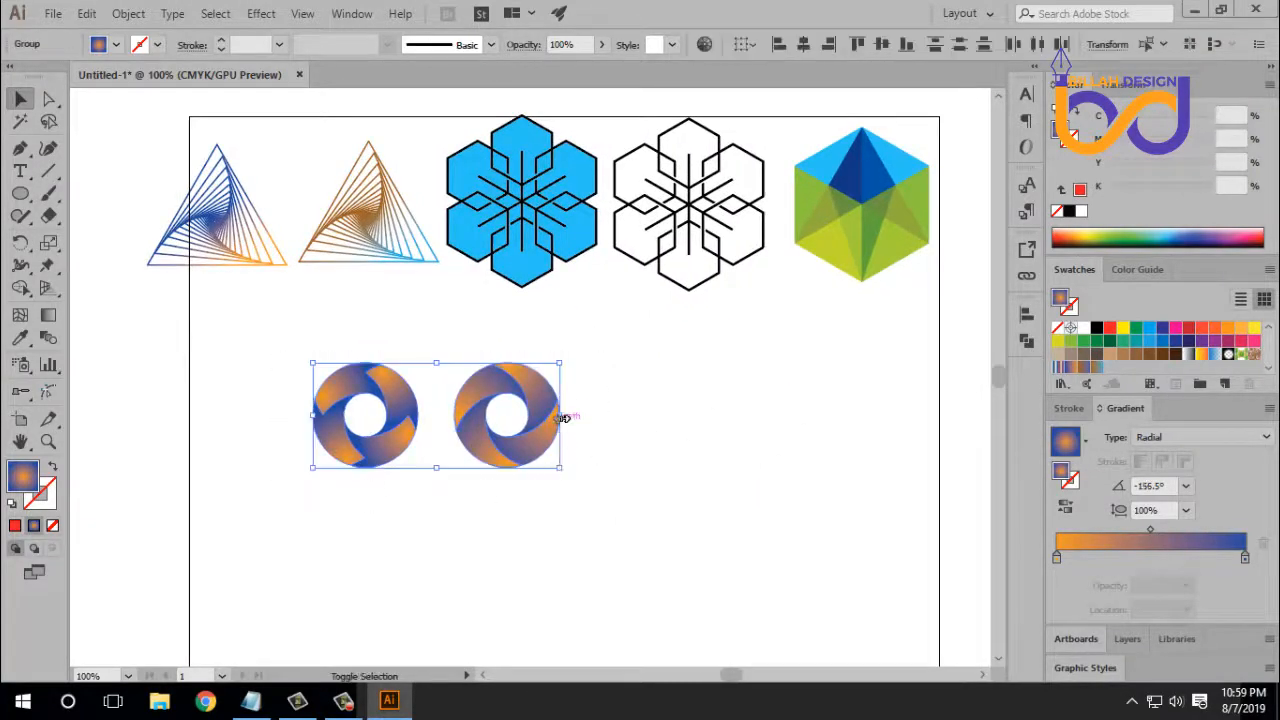
pyautogui.moveTo(563, 414); pyautogui.dragTo(598, 420)
pyautogui.click(678, 521)
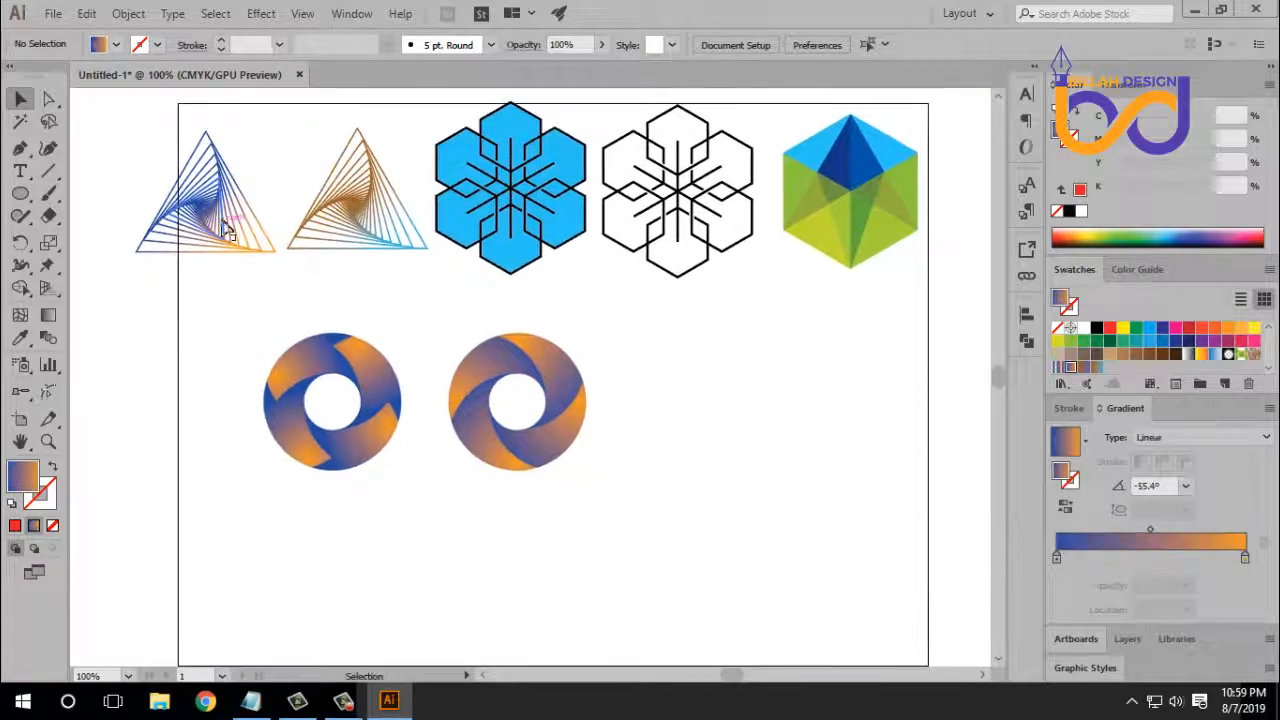
# Move the blue-orange spiral triangle from the upper row to the right of the two rings, and deselect it.
pyautogui.moveTo(217, 240); pyautogui.dragTo(718, 423)
pyautogui.click(767, 530)
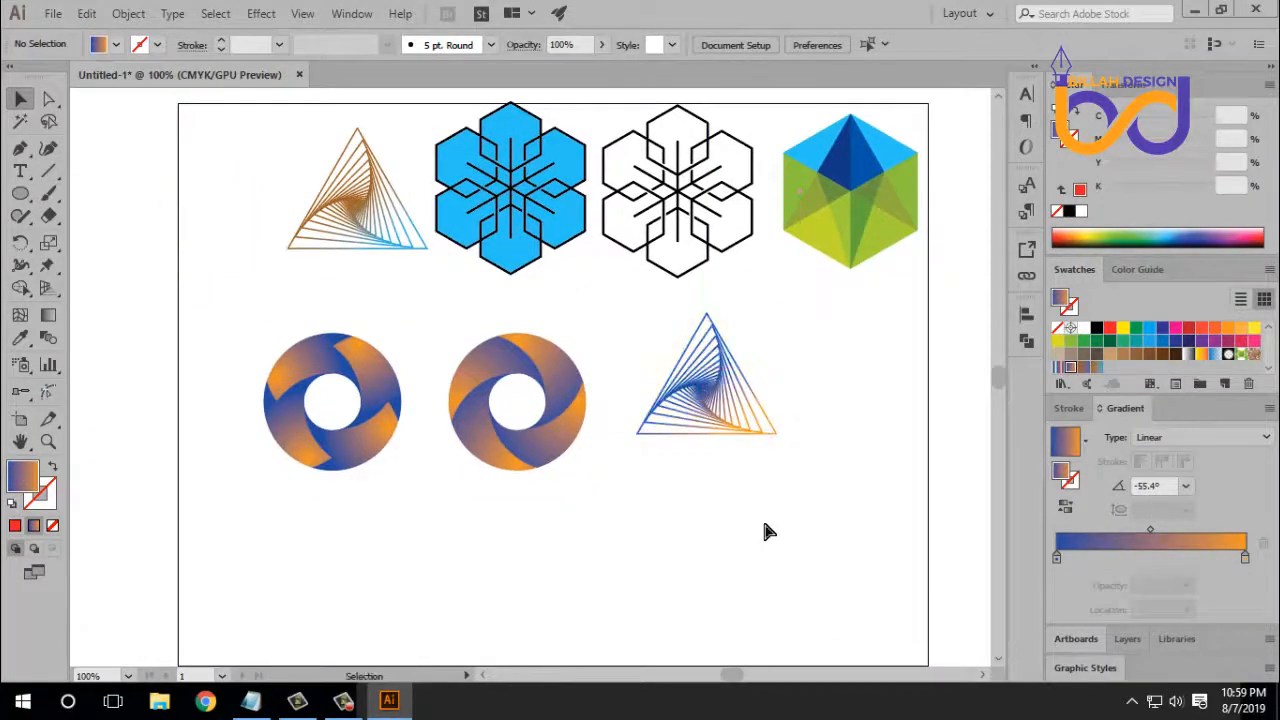
pyautogui.hotkey('ctrl', '-')
pyautogui.hotkey('ctrl', '-')
pyautogui.hotkey('ctrl', '+')
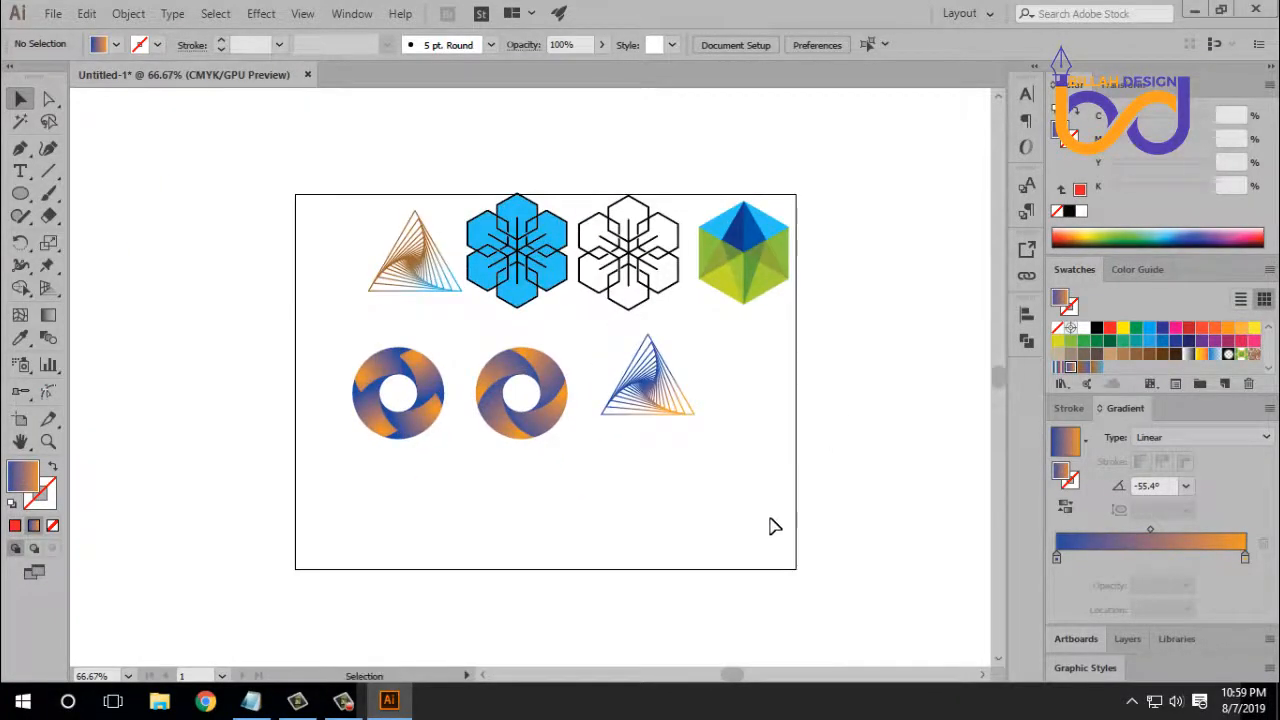
pyautogui.moveTo(715, 454); pyautogui.dragTo(692, 424)
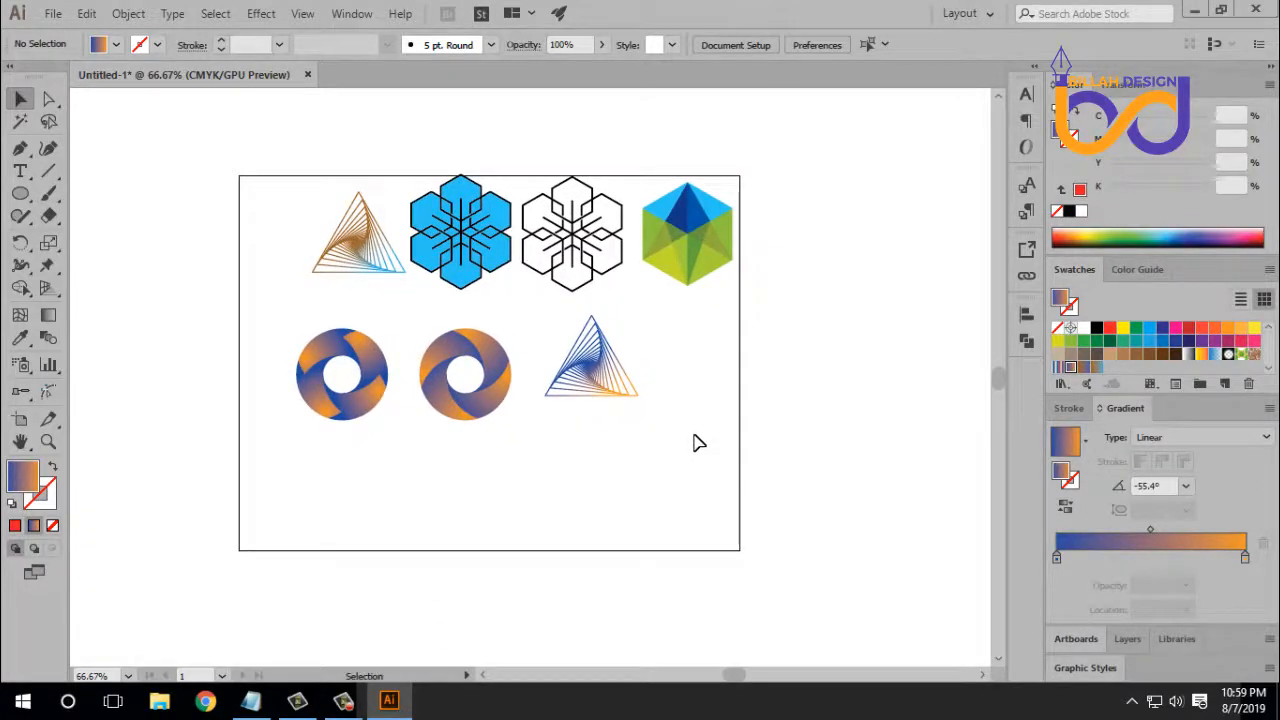